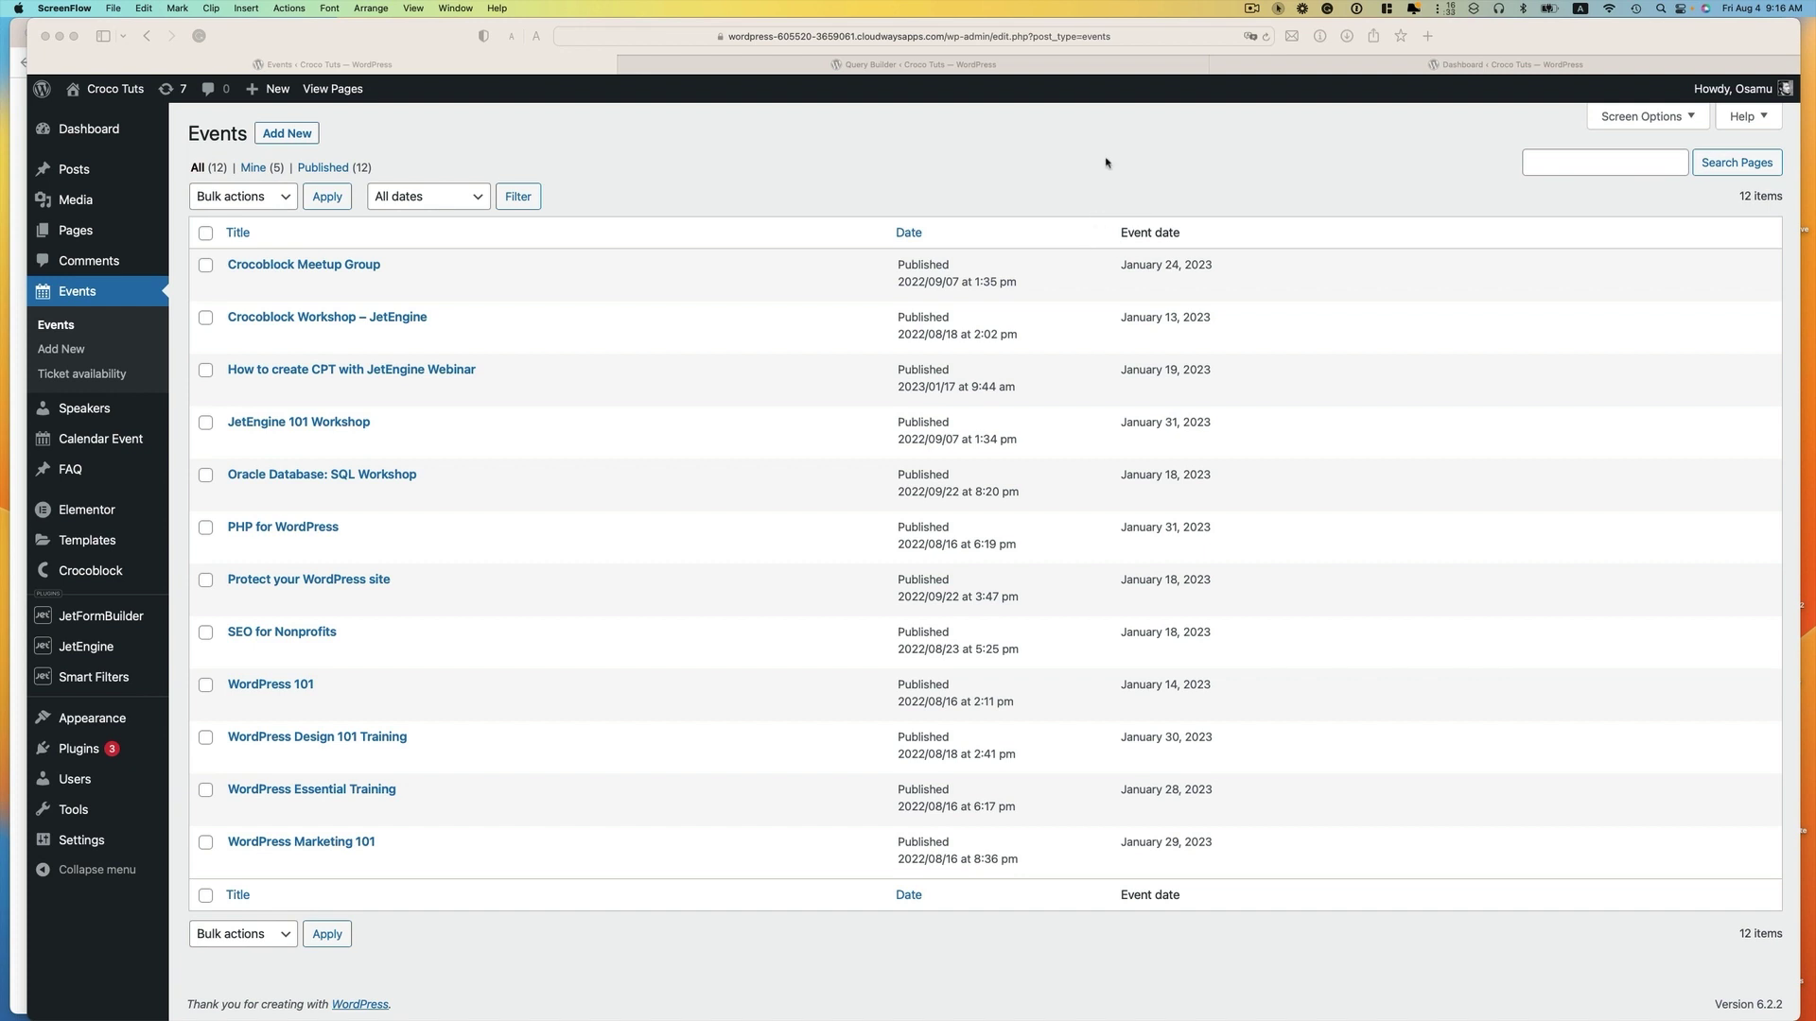
Step: Go to the geo search query in Query Builder and save it with its selected location near Montreal
click(1080, 67)
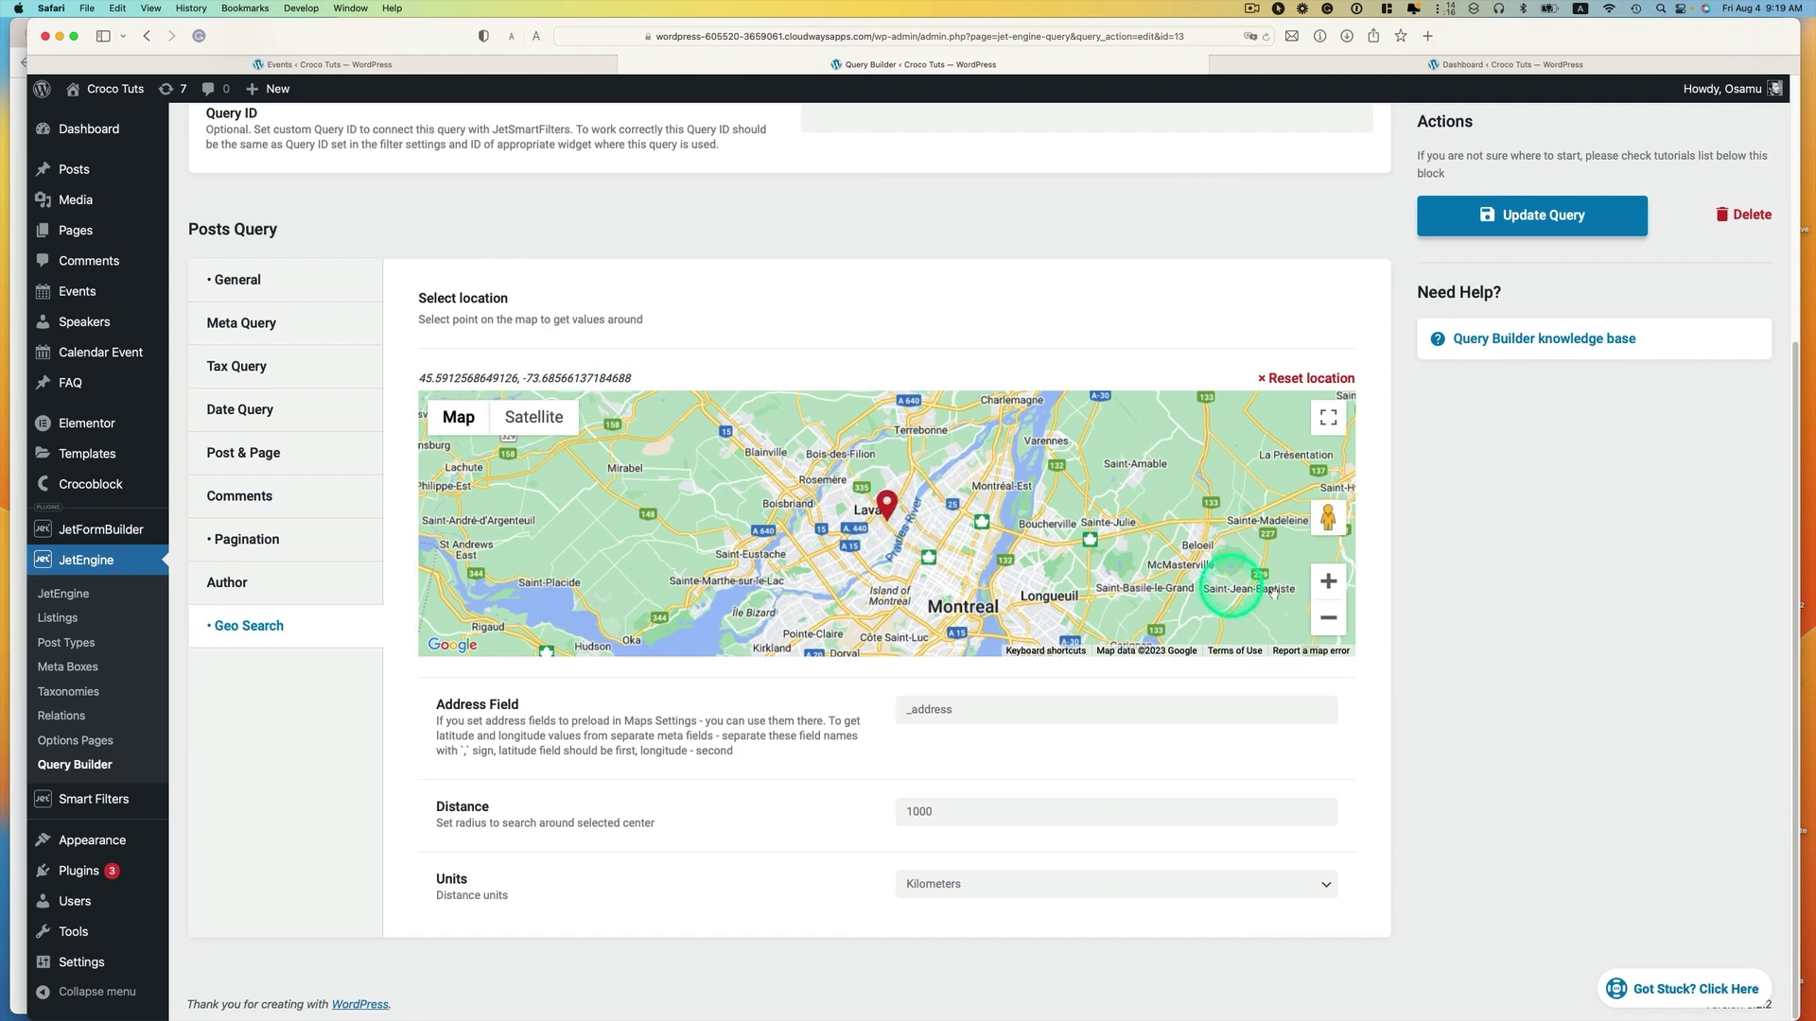
click(1327, 617)
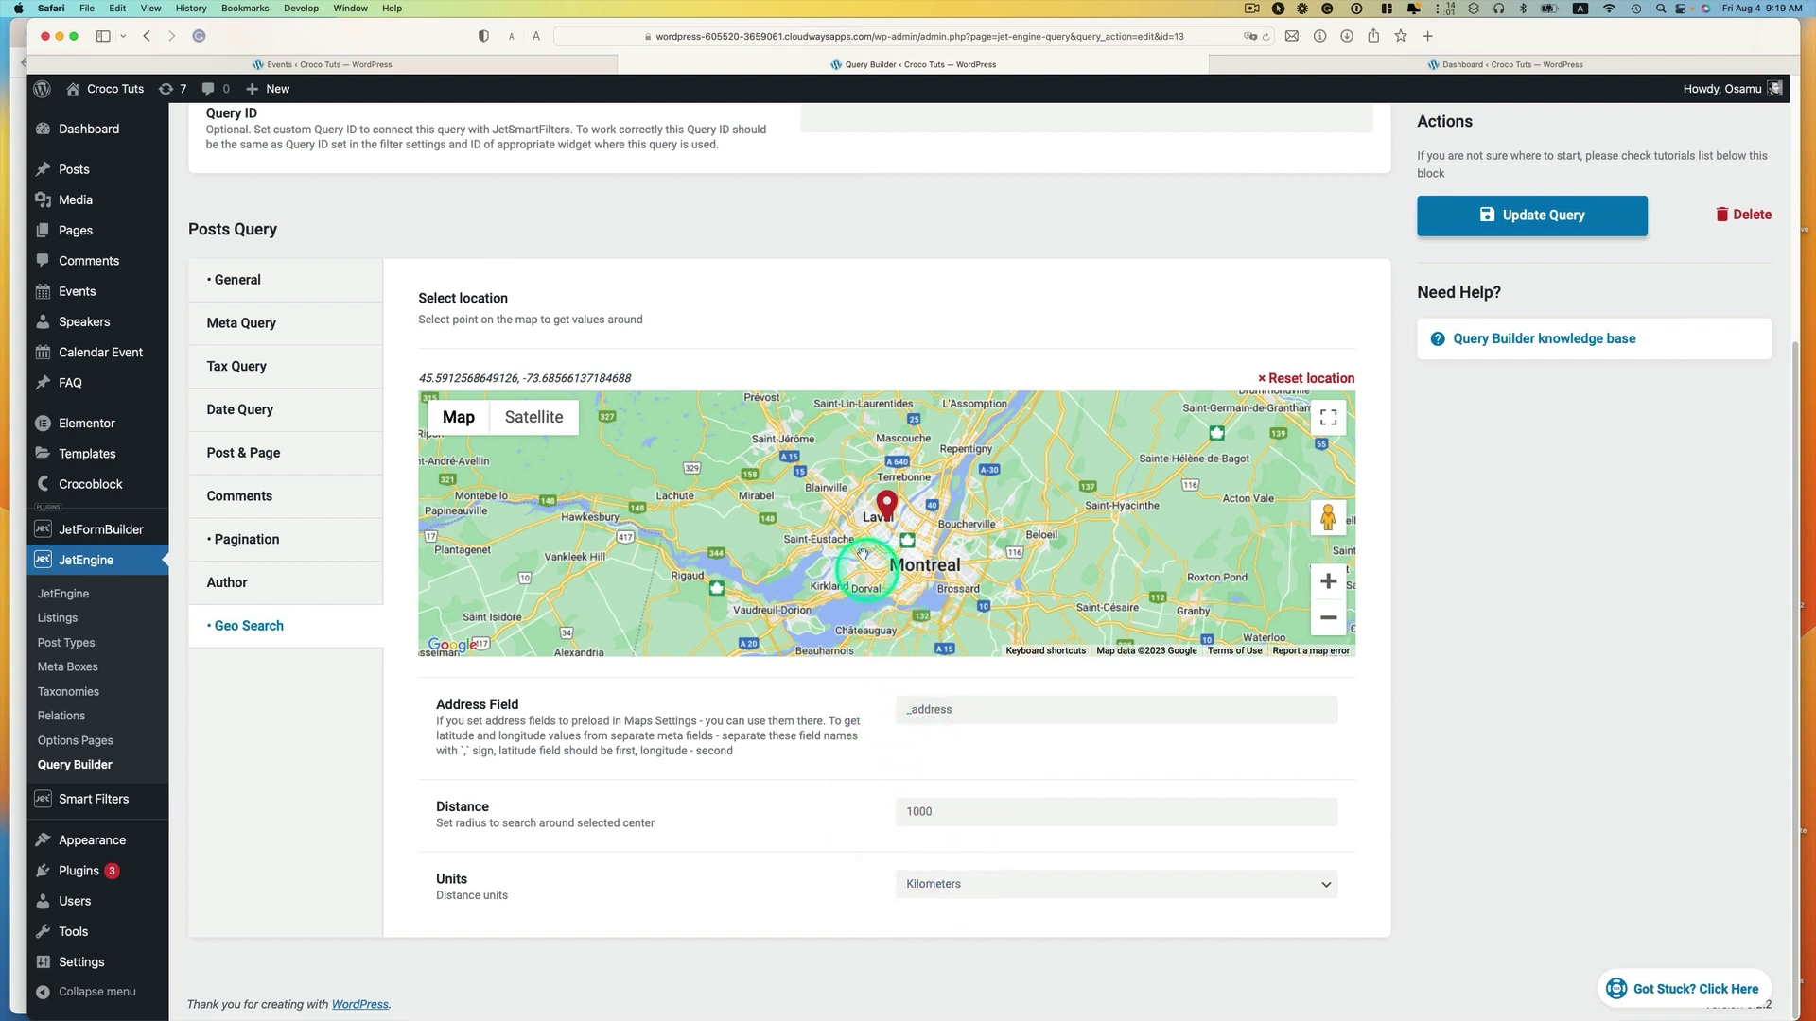
click(1523, 227)
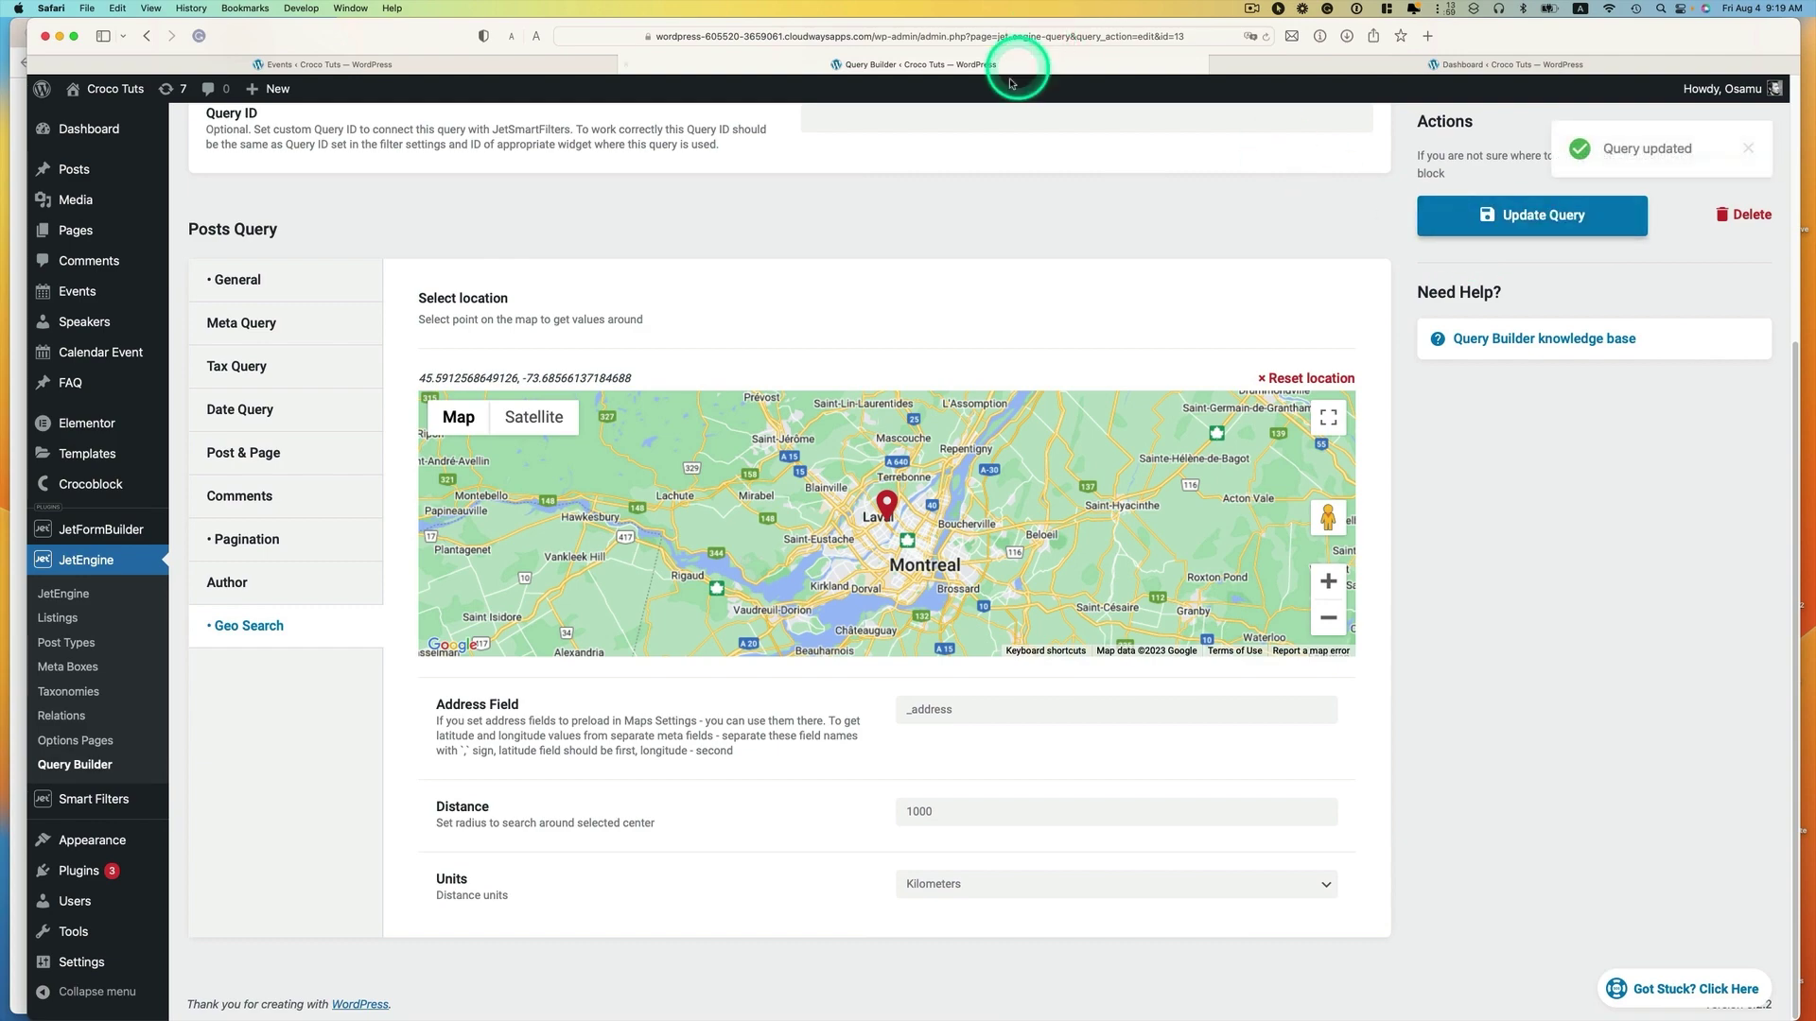
Step: Switch to the Event Map page in Chrome, reload it and examine the event markers around Montreal
key(ctrl+Up)
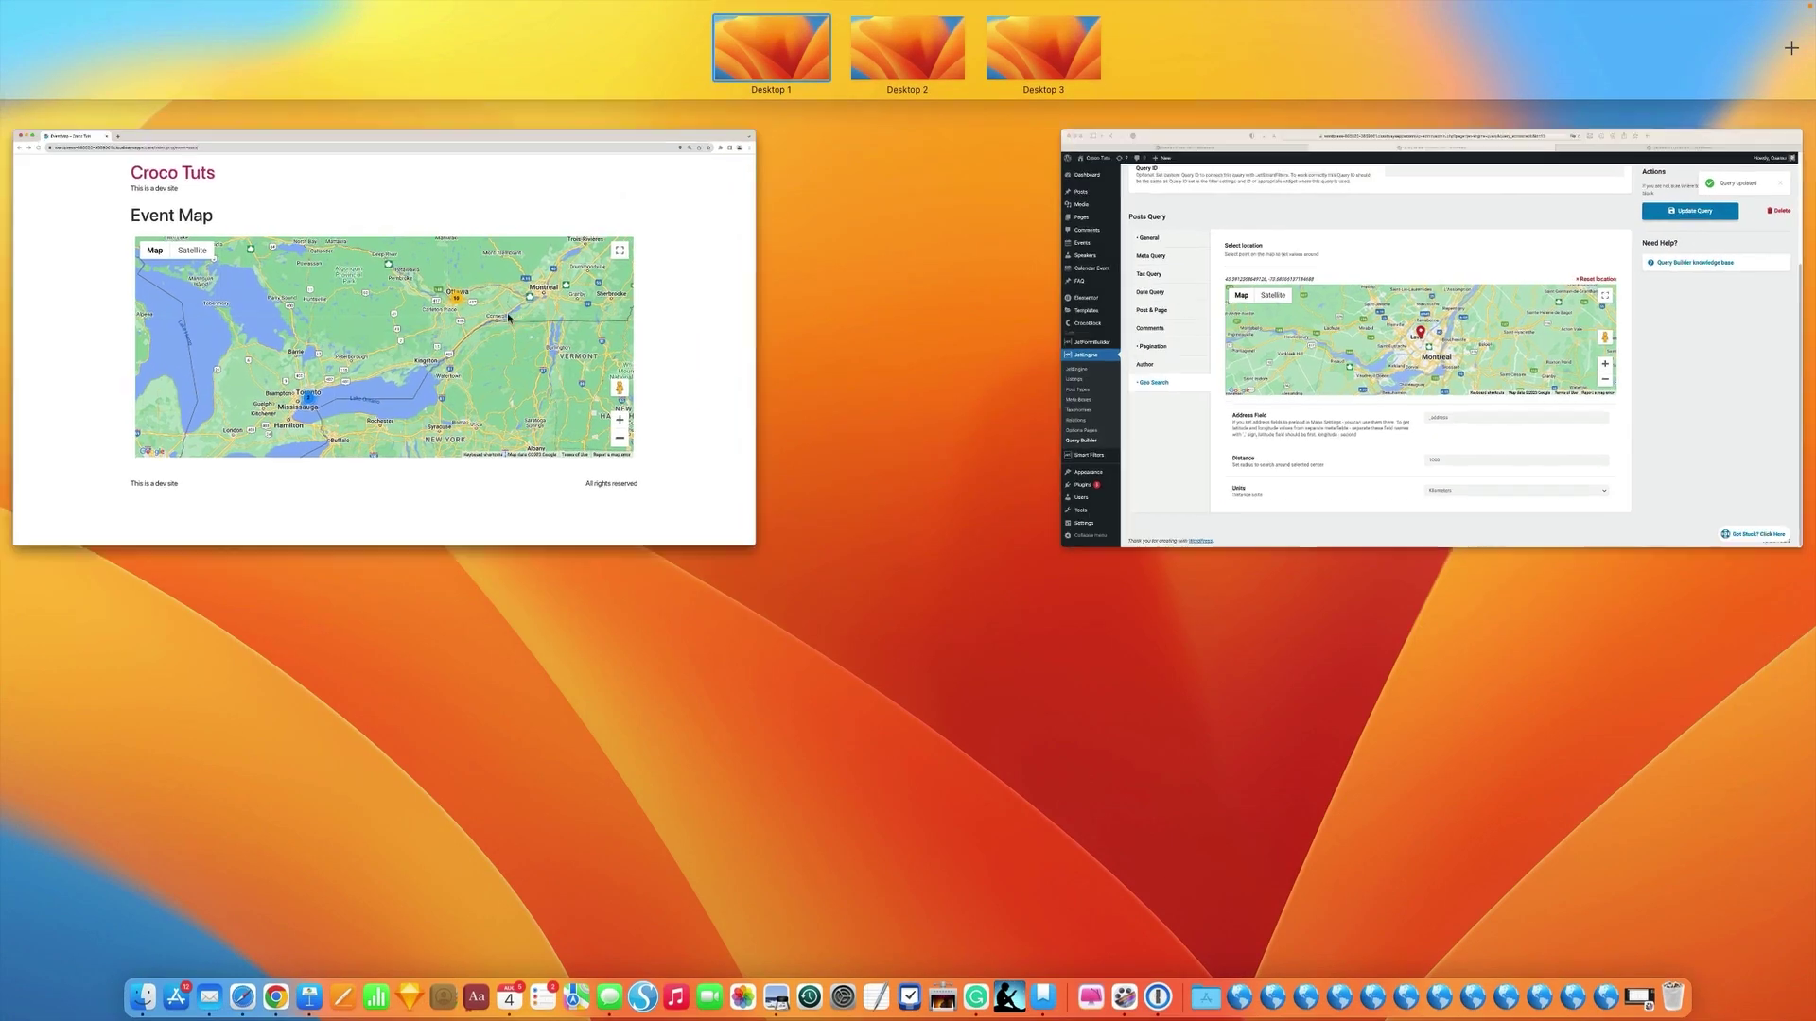
click(638, 191)
click(71, 63)
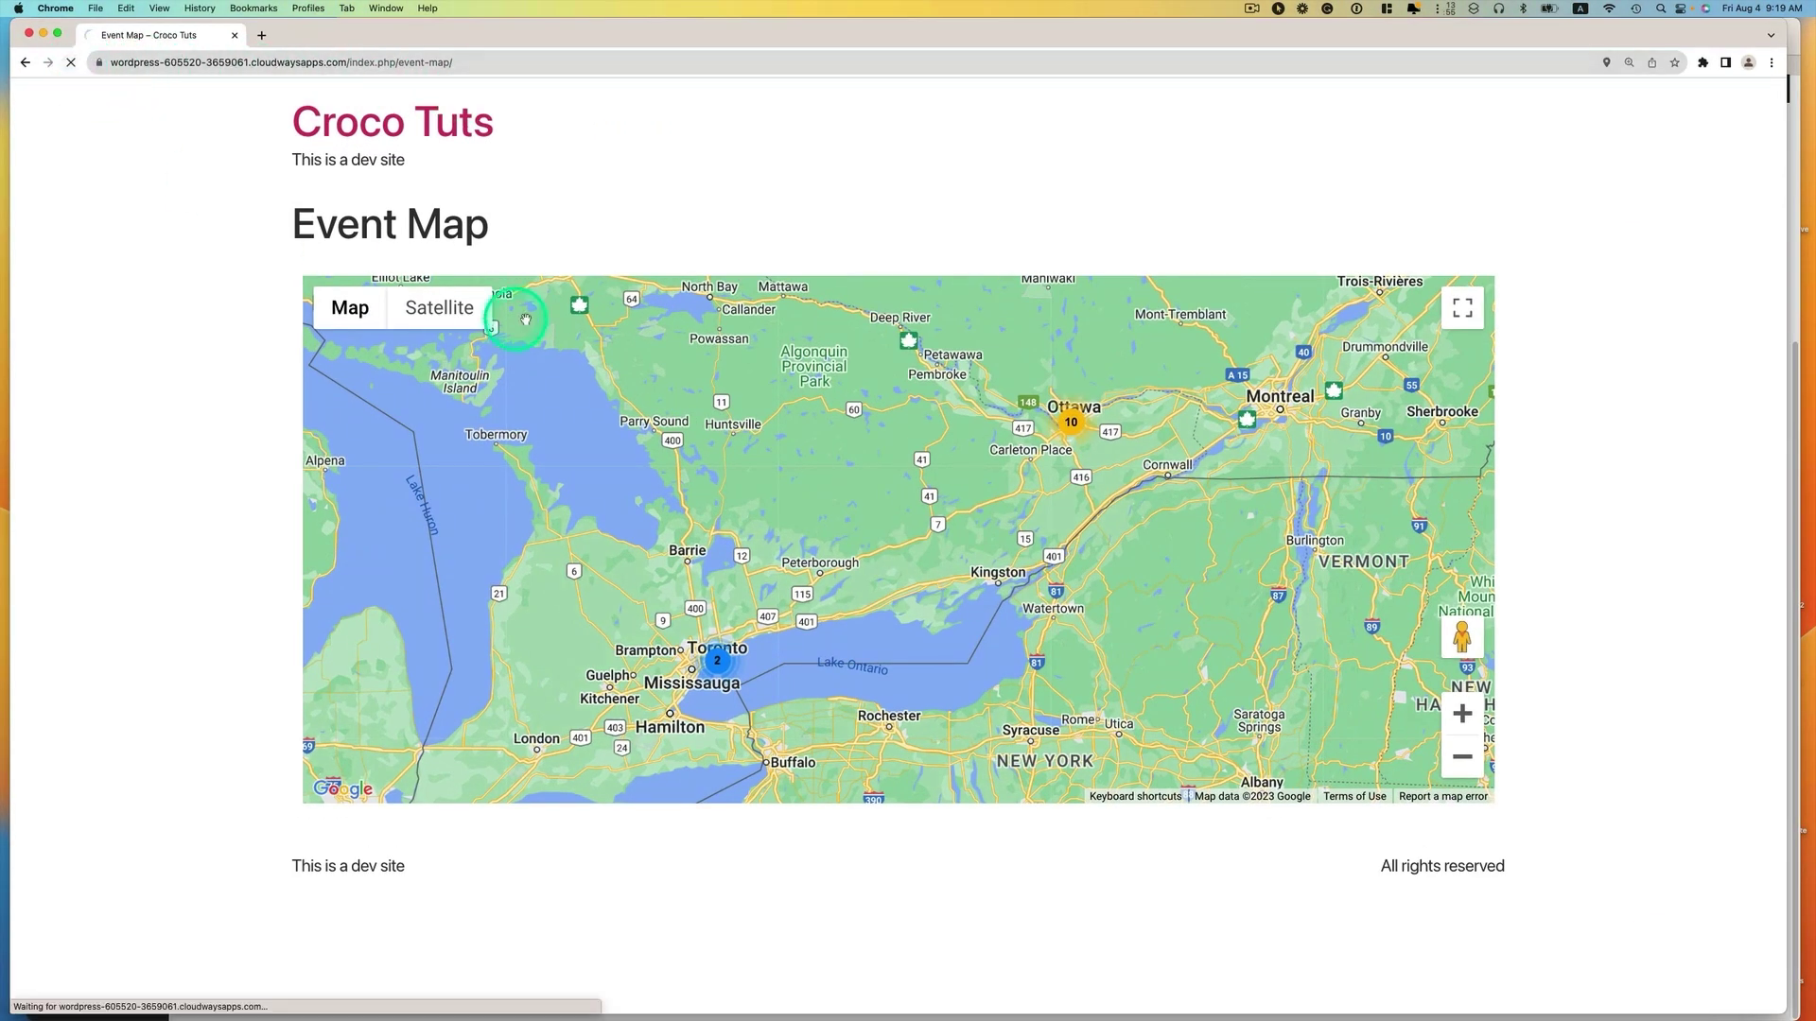
key(super+equal)
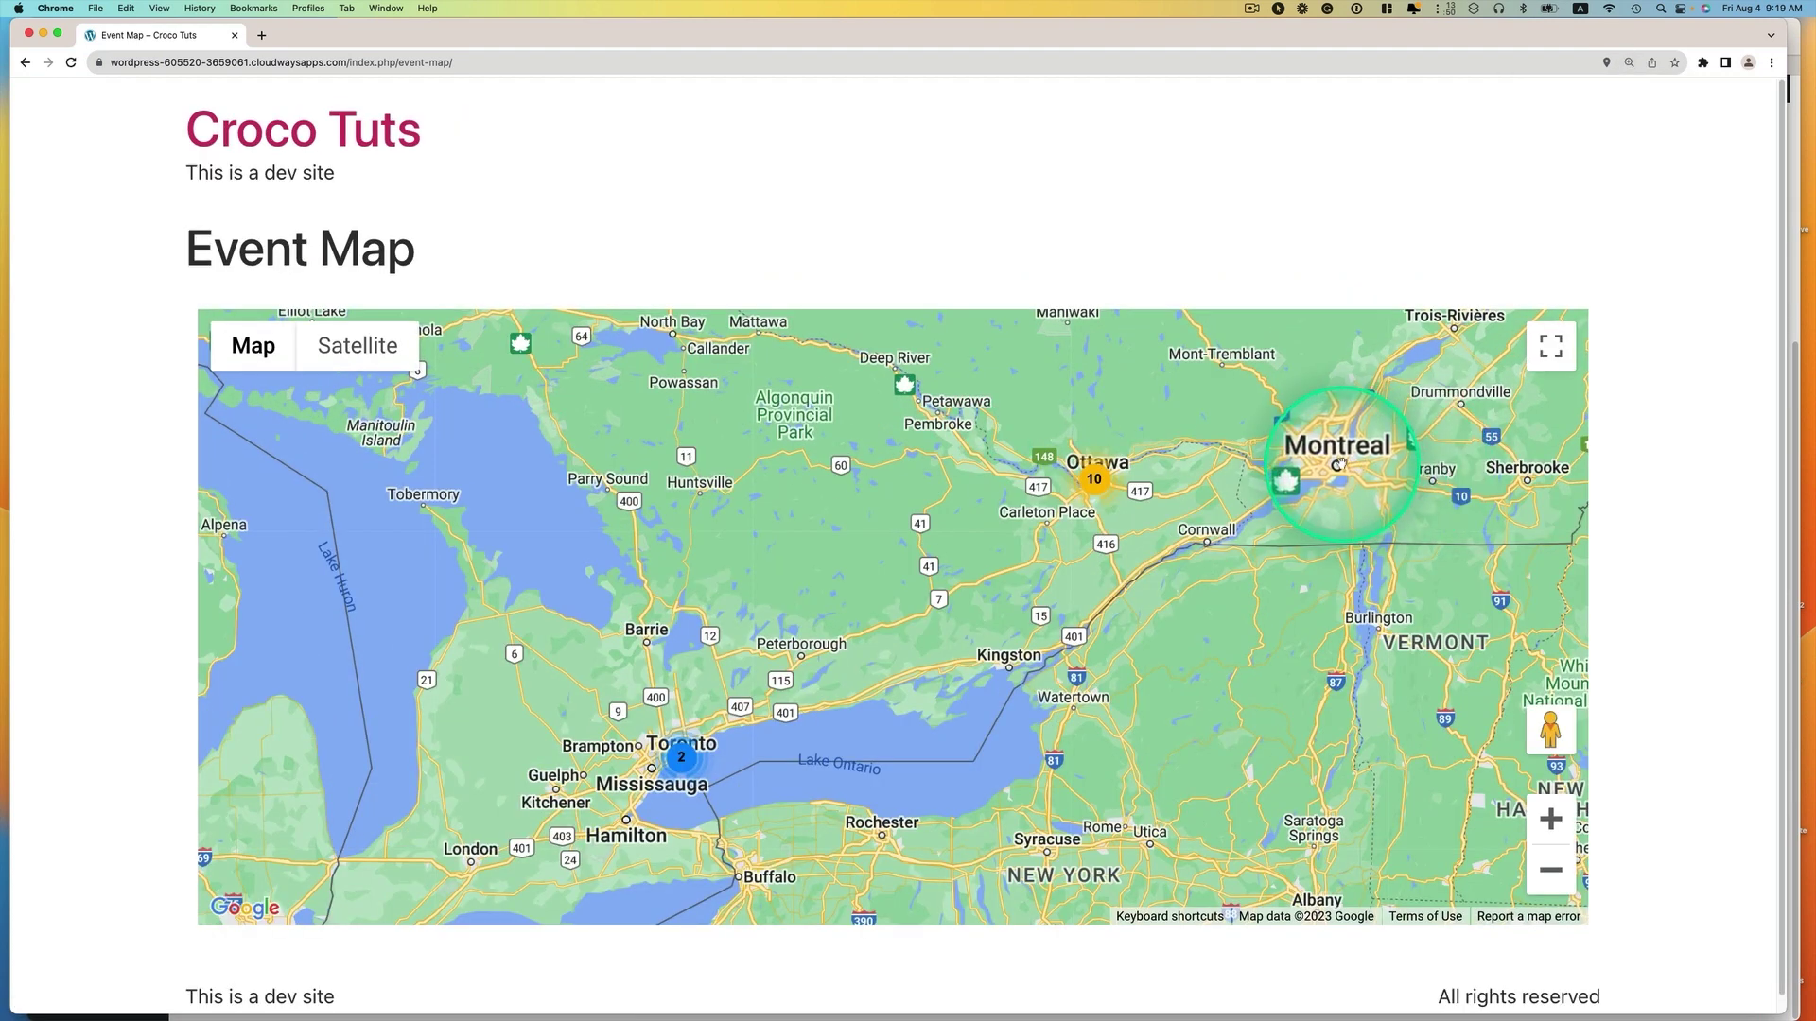
click(1336, 471)
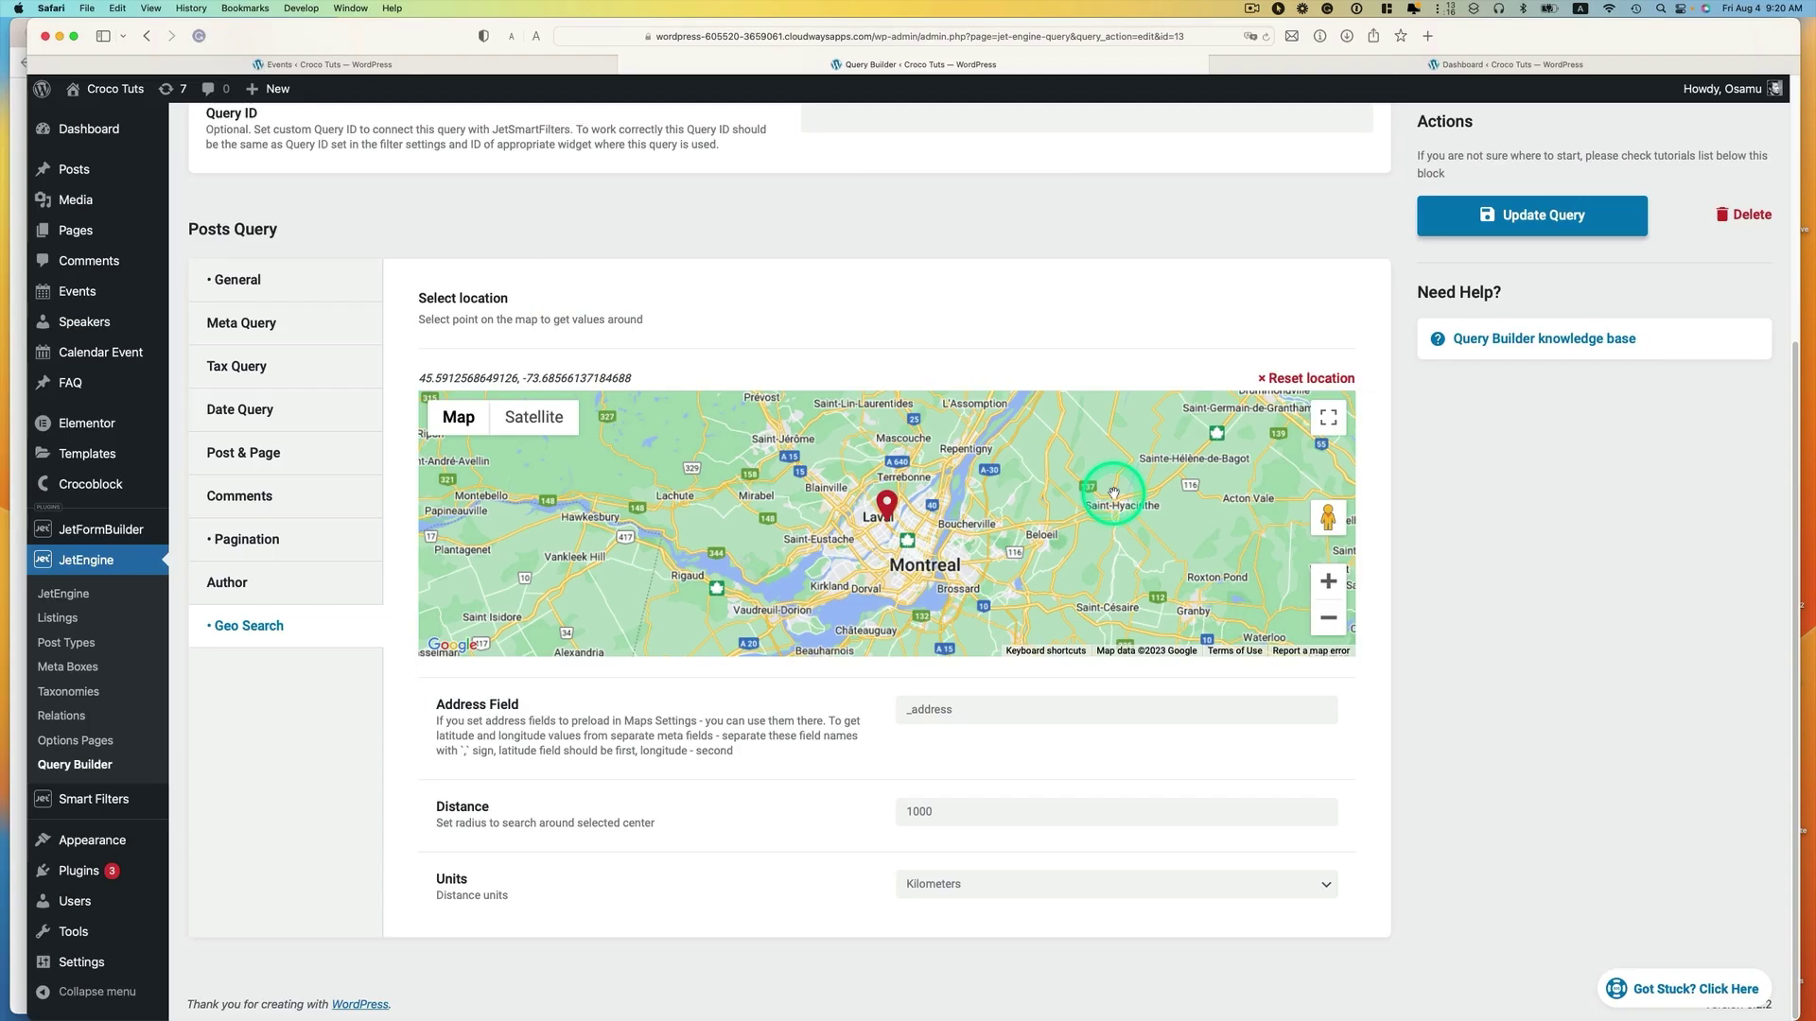
Step: Set the query's geo search distance to 50 kilometers and update the query
double_click(1029, 799)
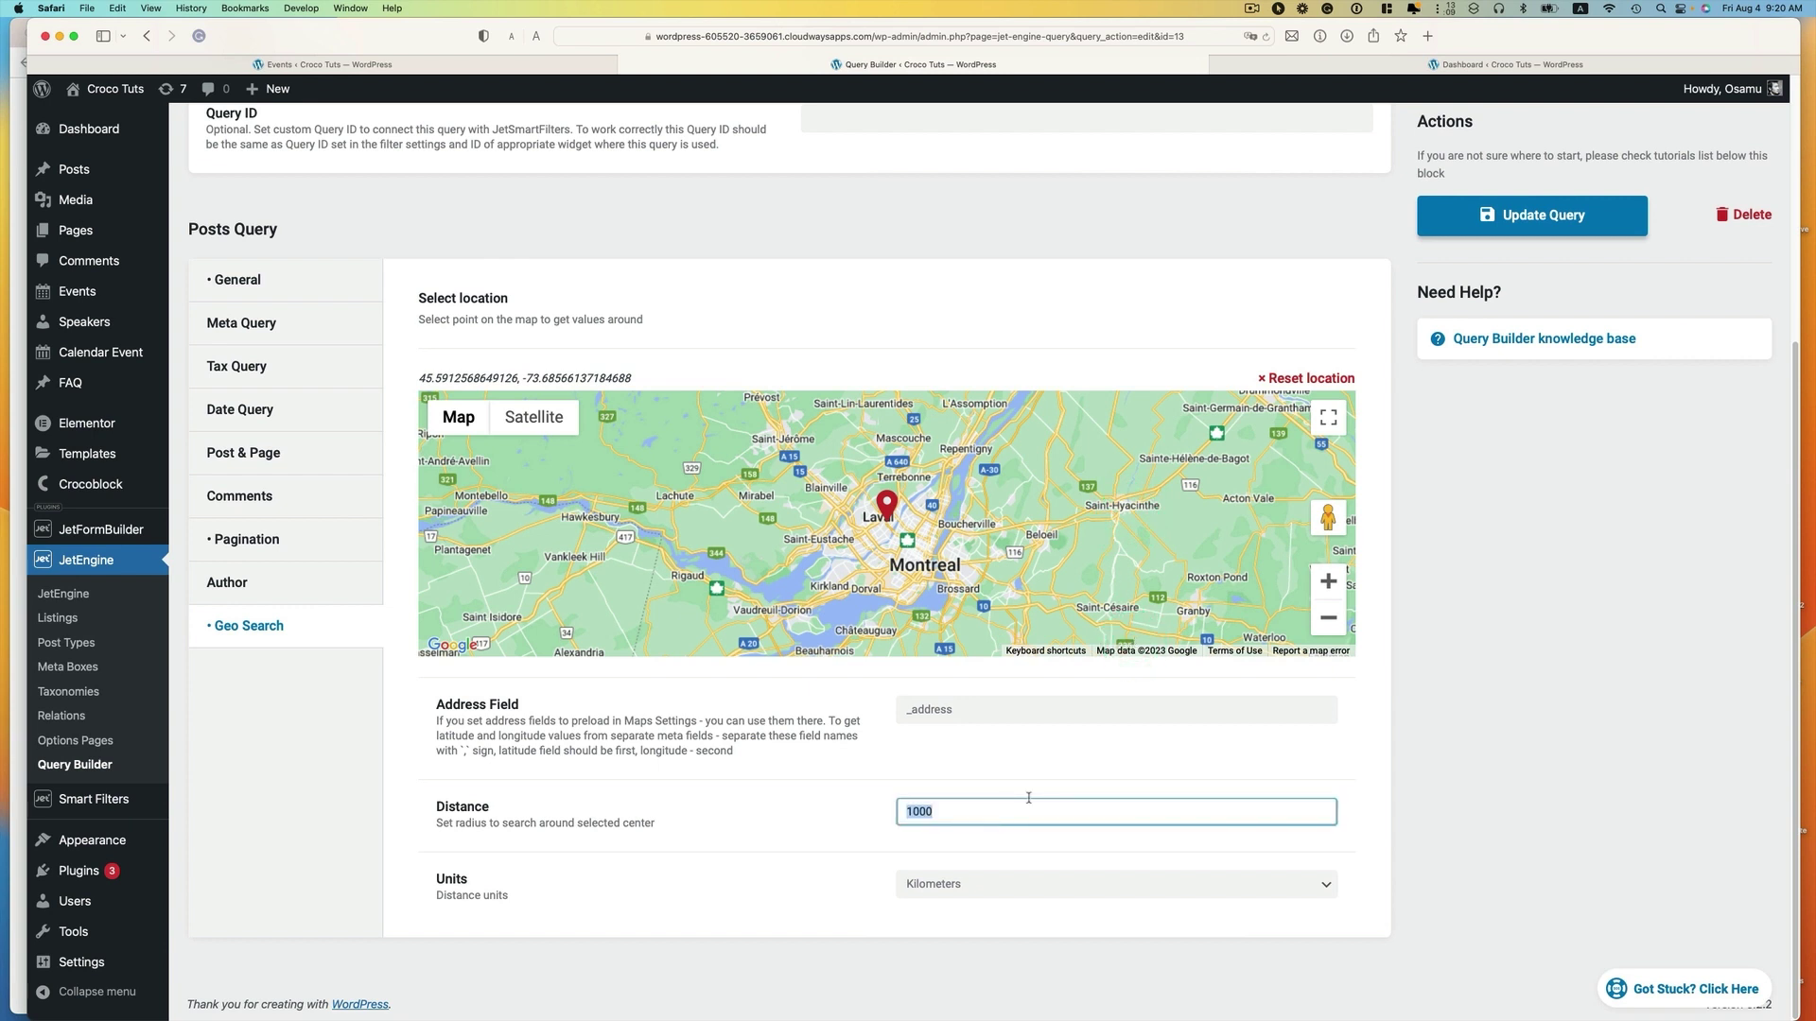
text(50)
click(1520, 225)
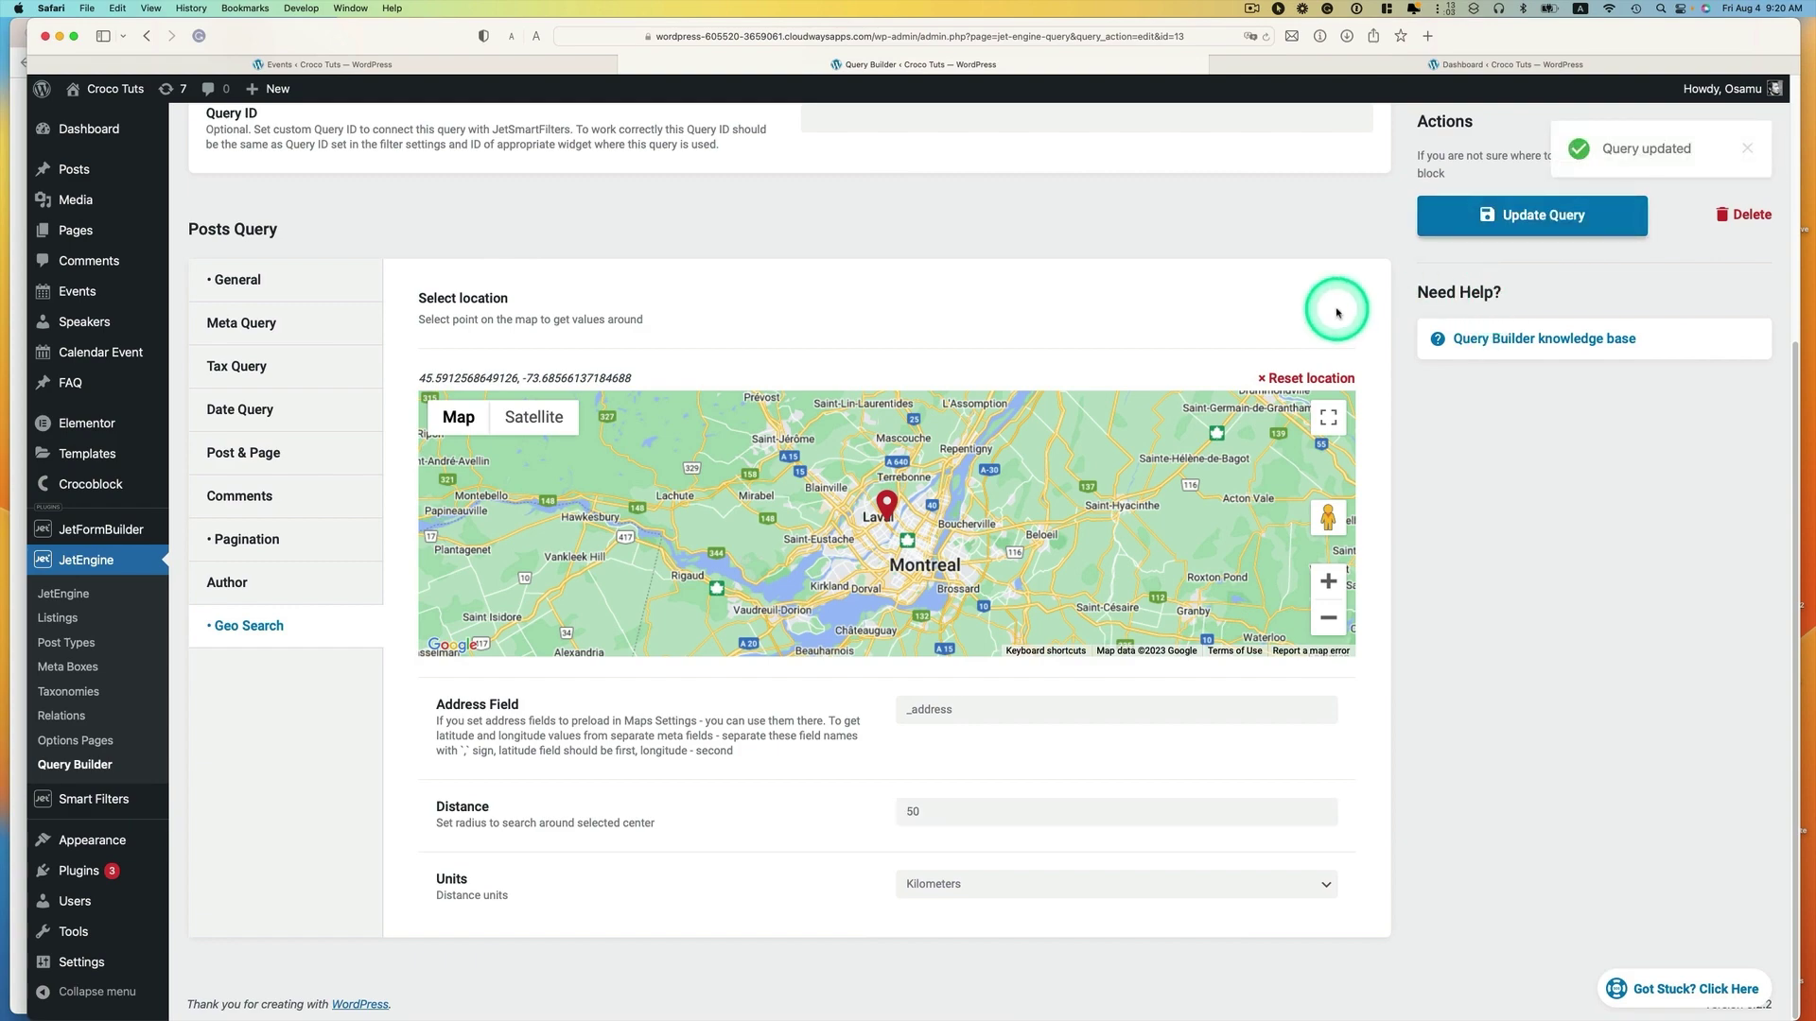
Step: Reload the Event Map page in Chrome and examine which event markers remain between Ottawa, Toronto and Montreal
key(ctrl+Up)
click(632, 405)
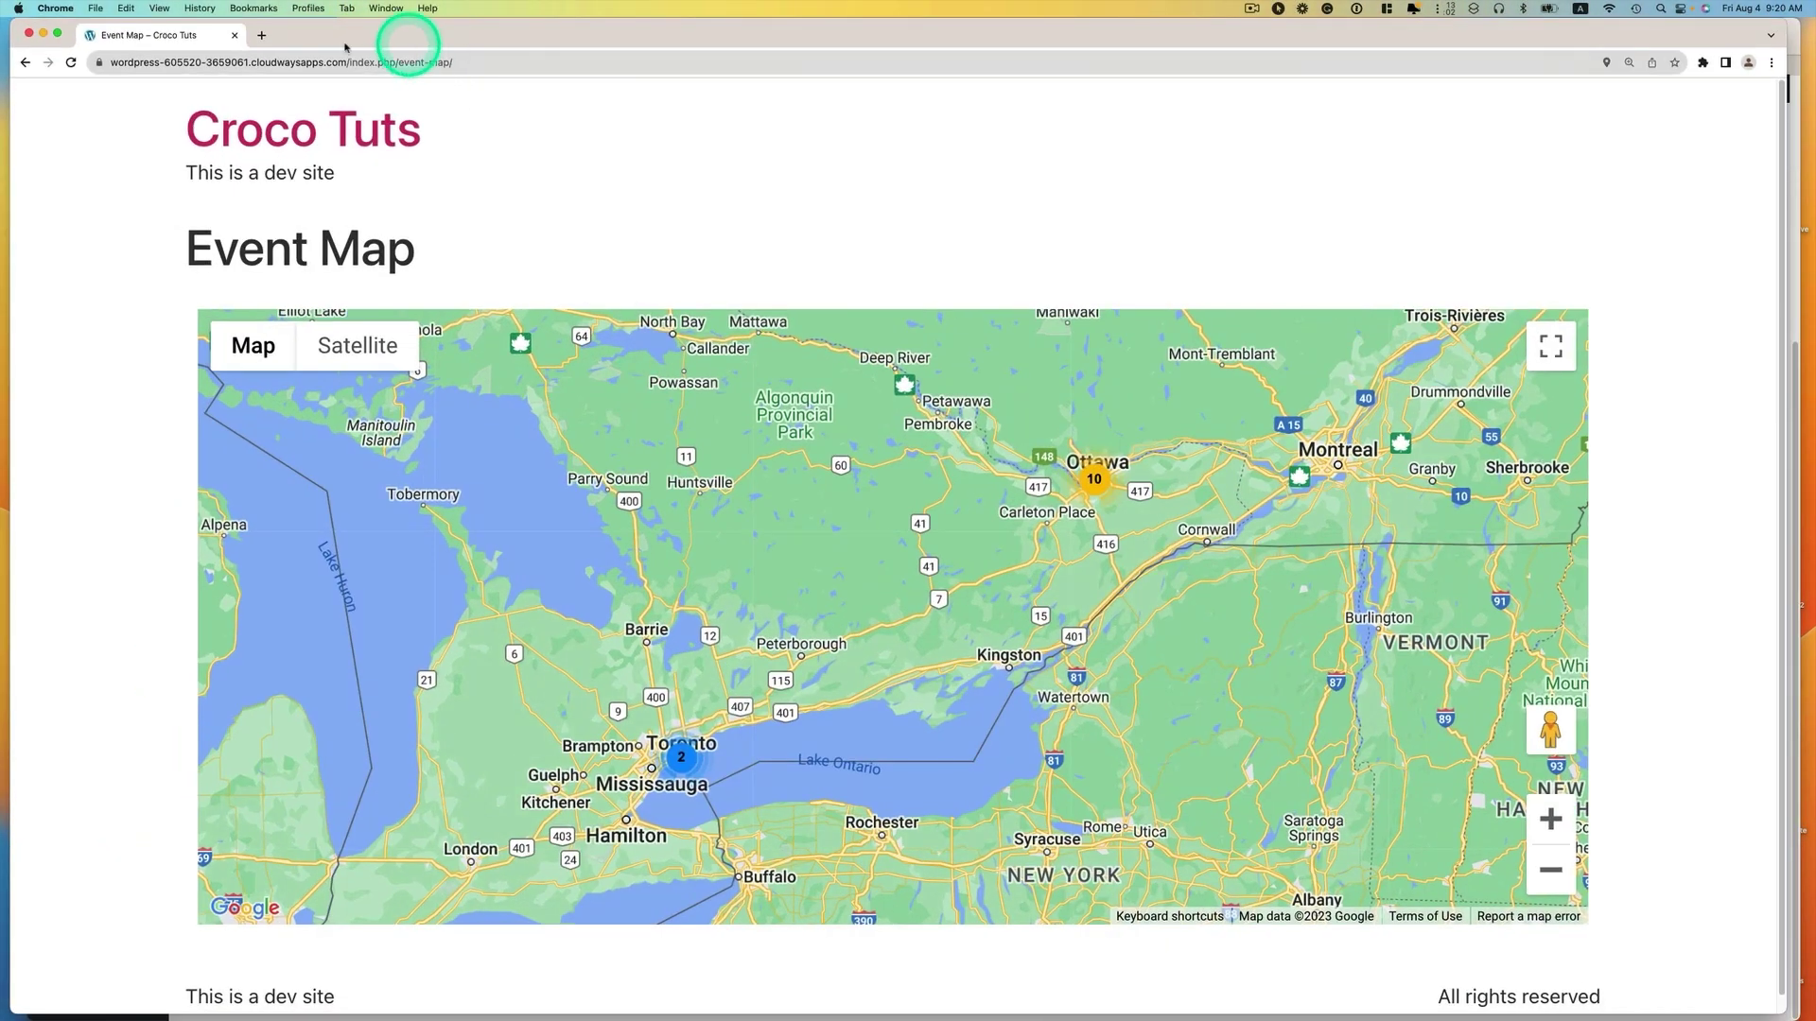
click(70, 62)
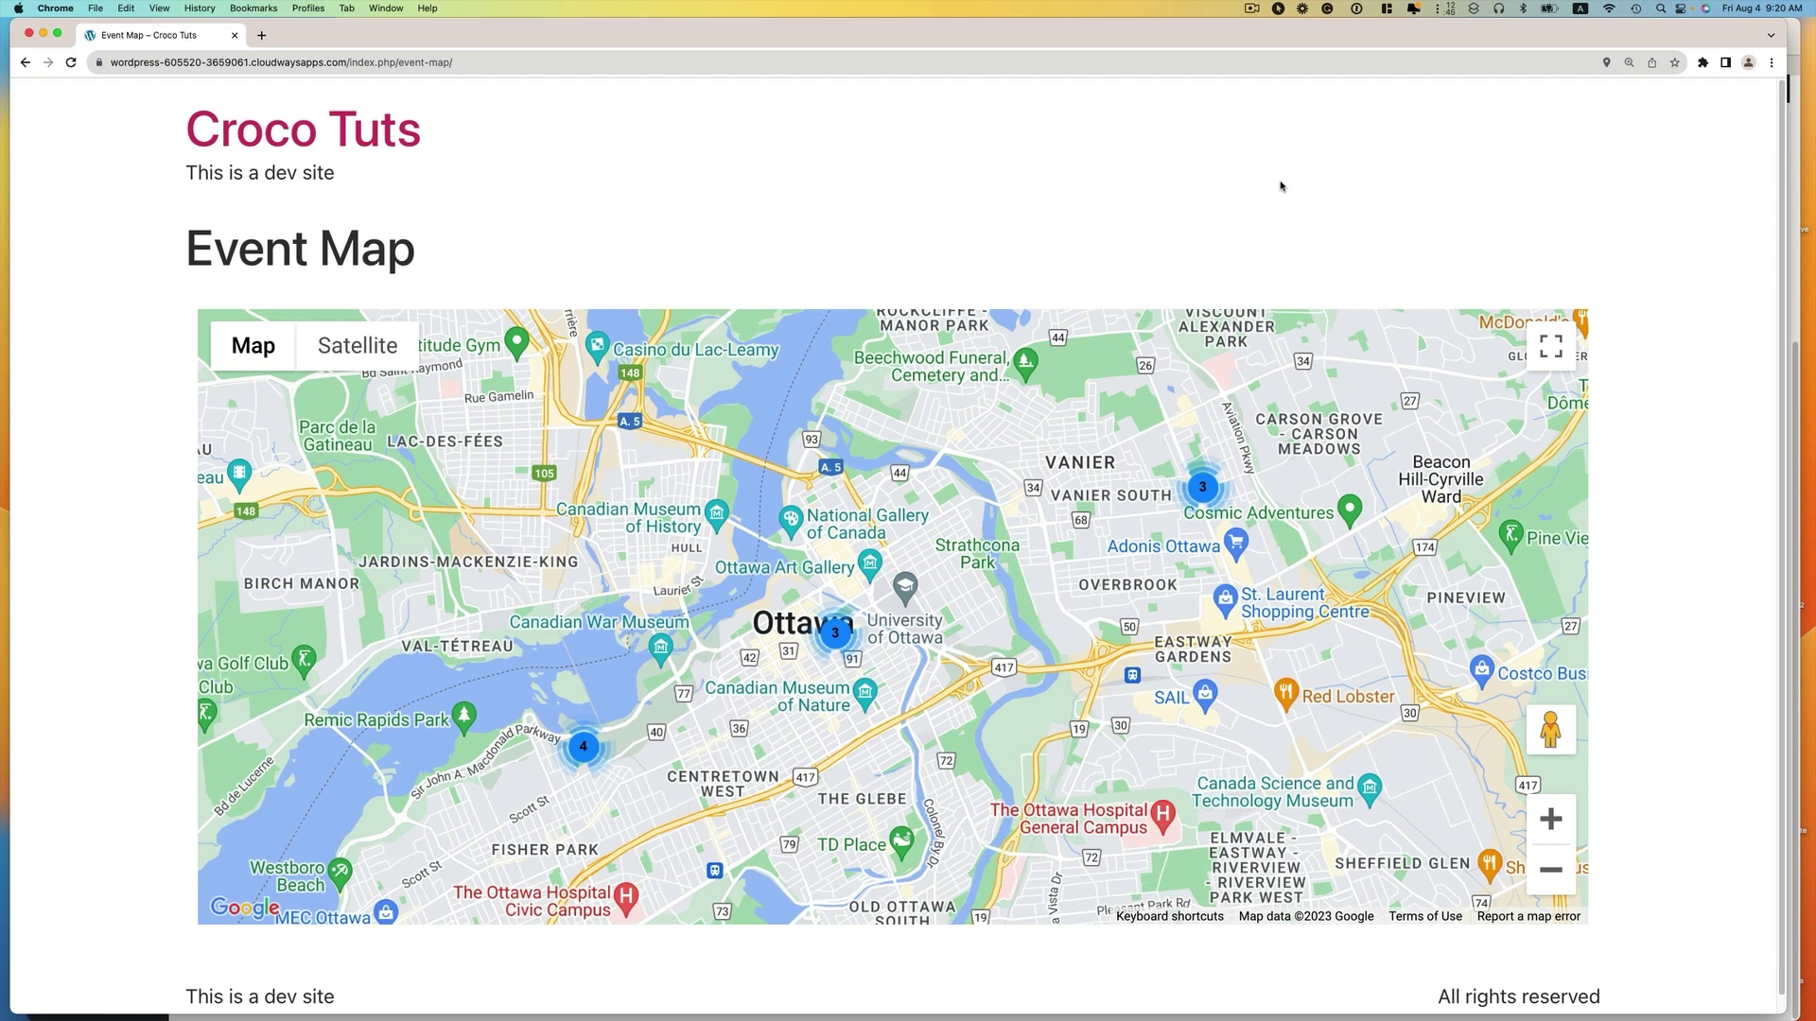
click(1554, 869)
click(1554, 869)
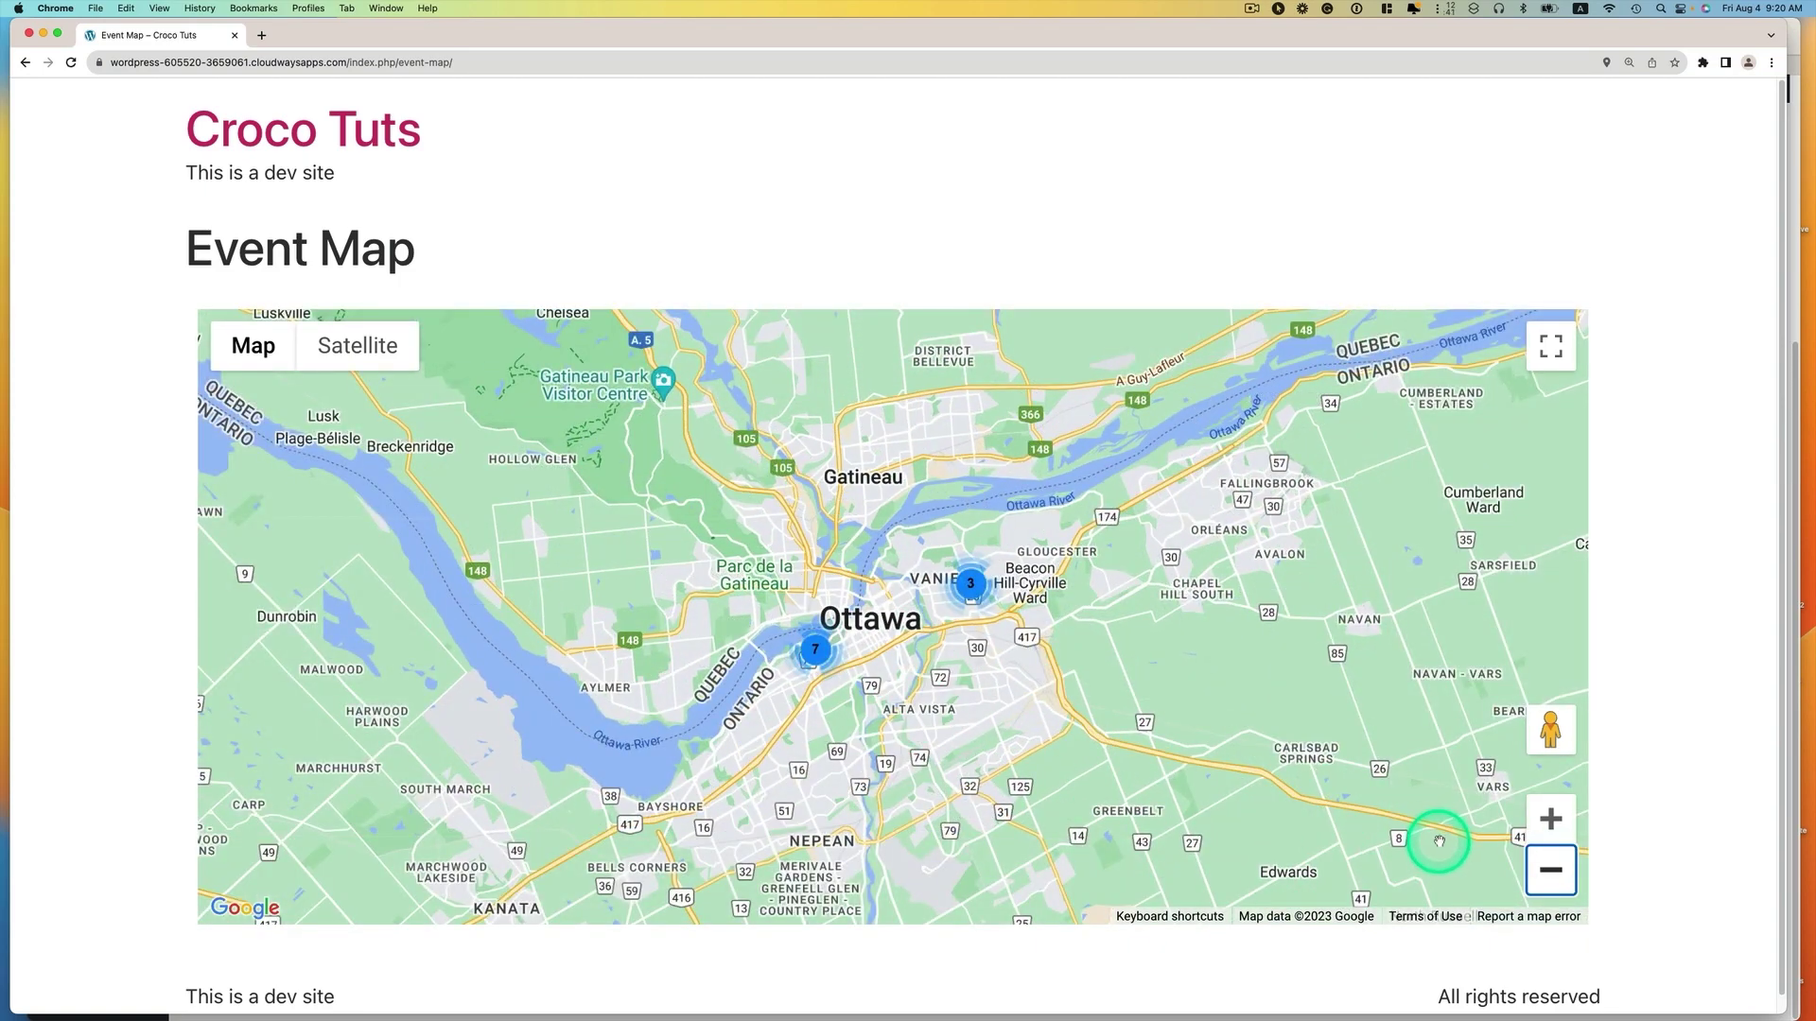
click(1532, 861)
click(1538, 865)
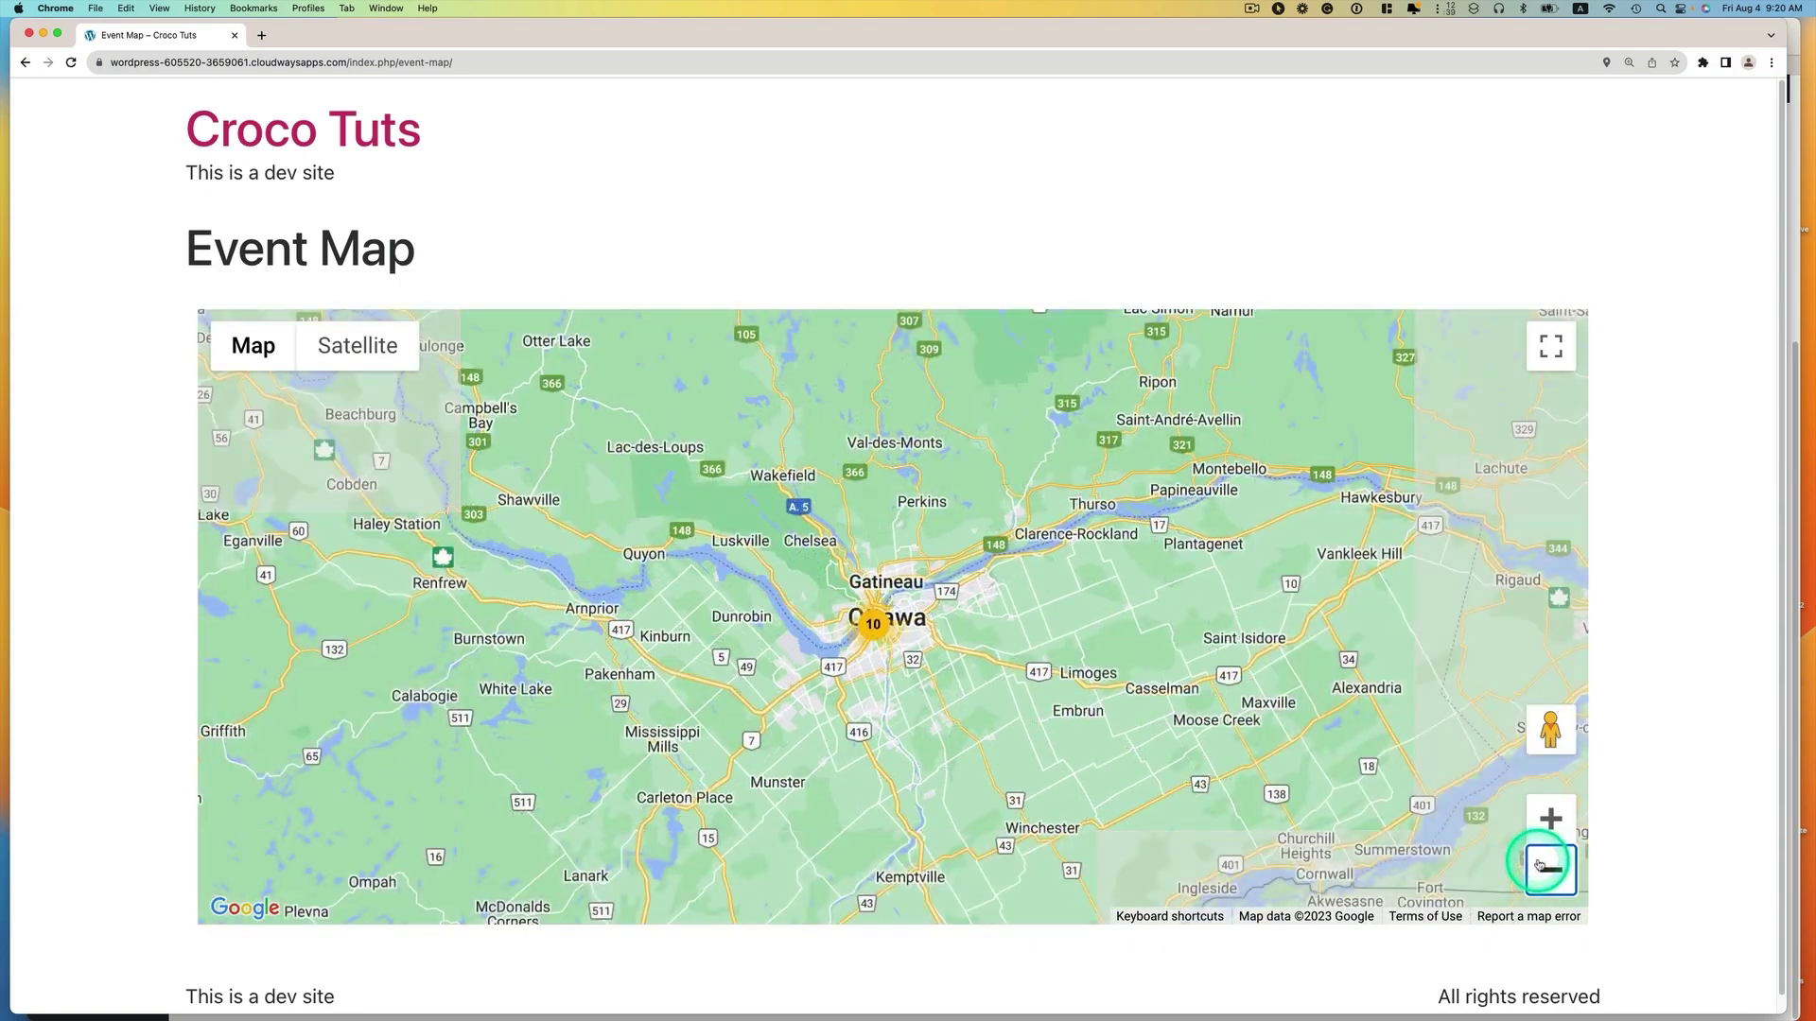
click(1538, 865)
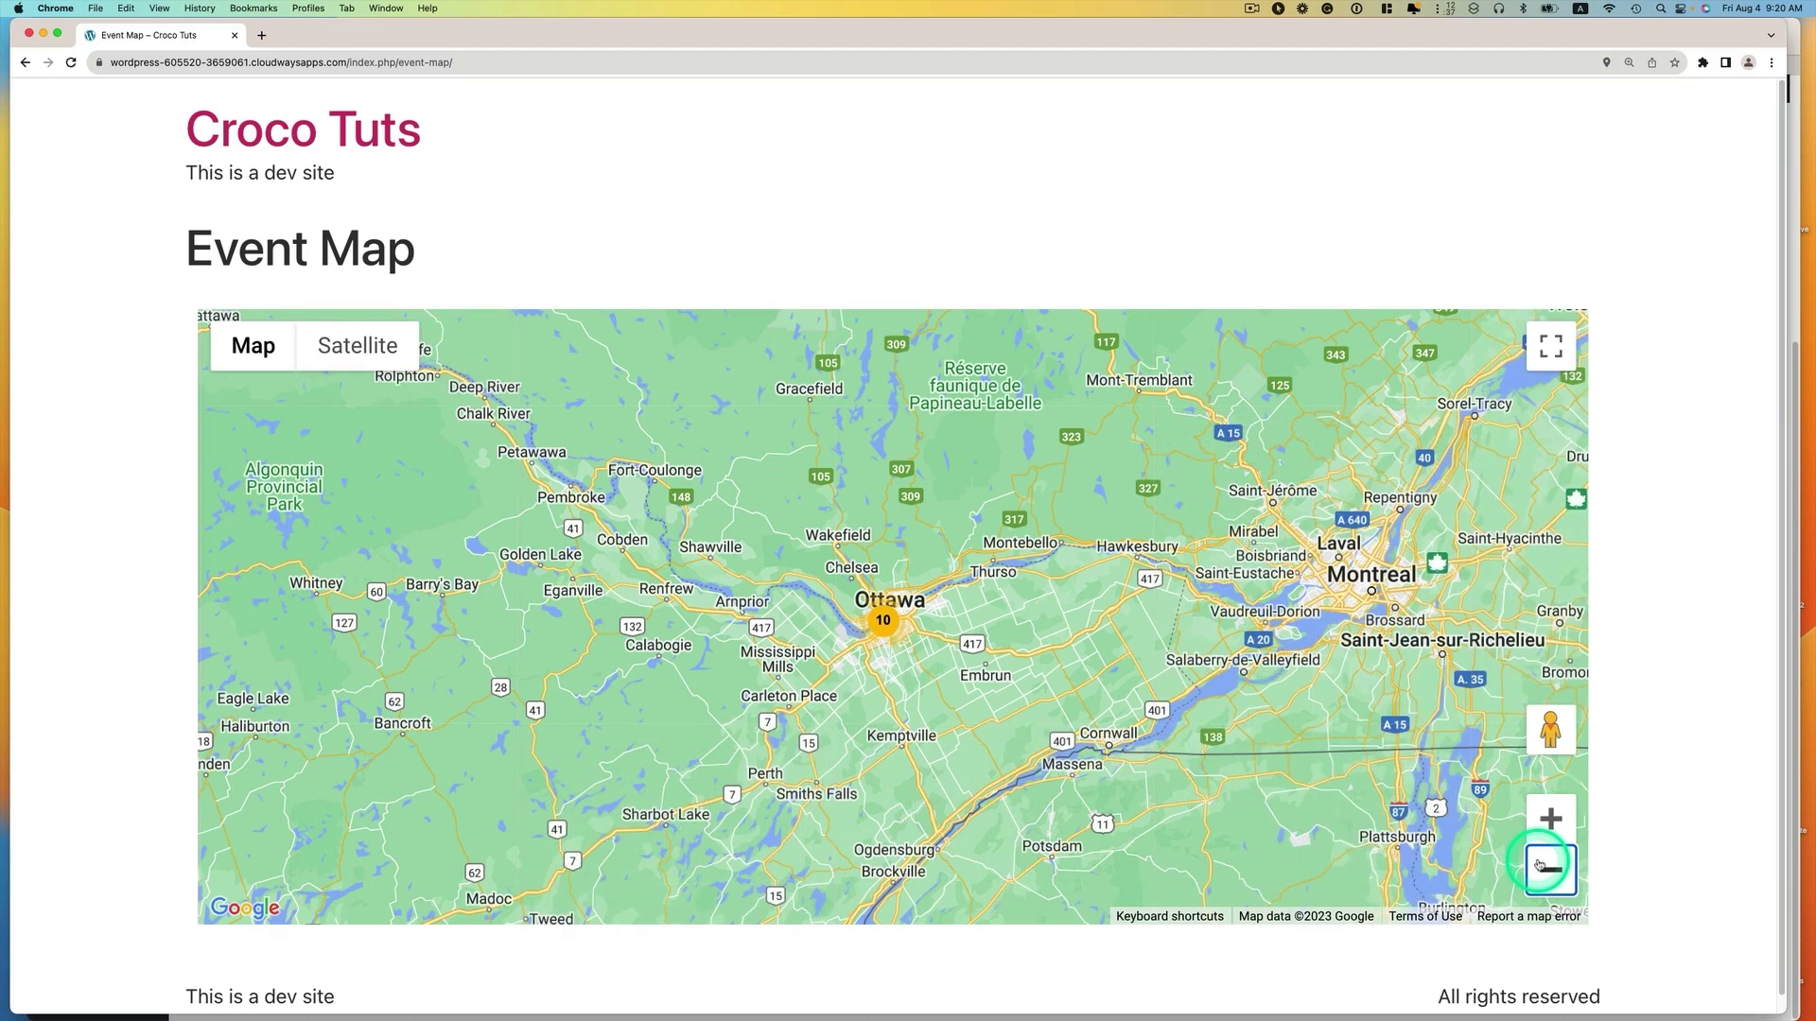
click(1538, 865)
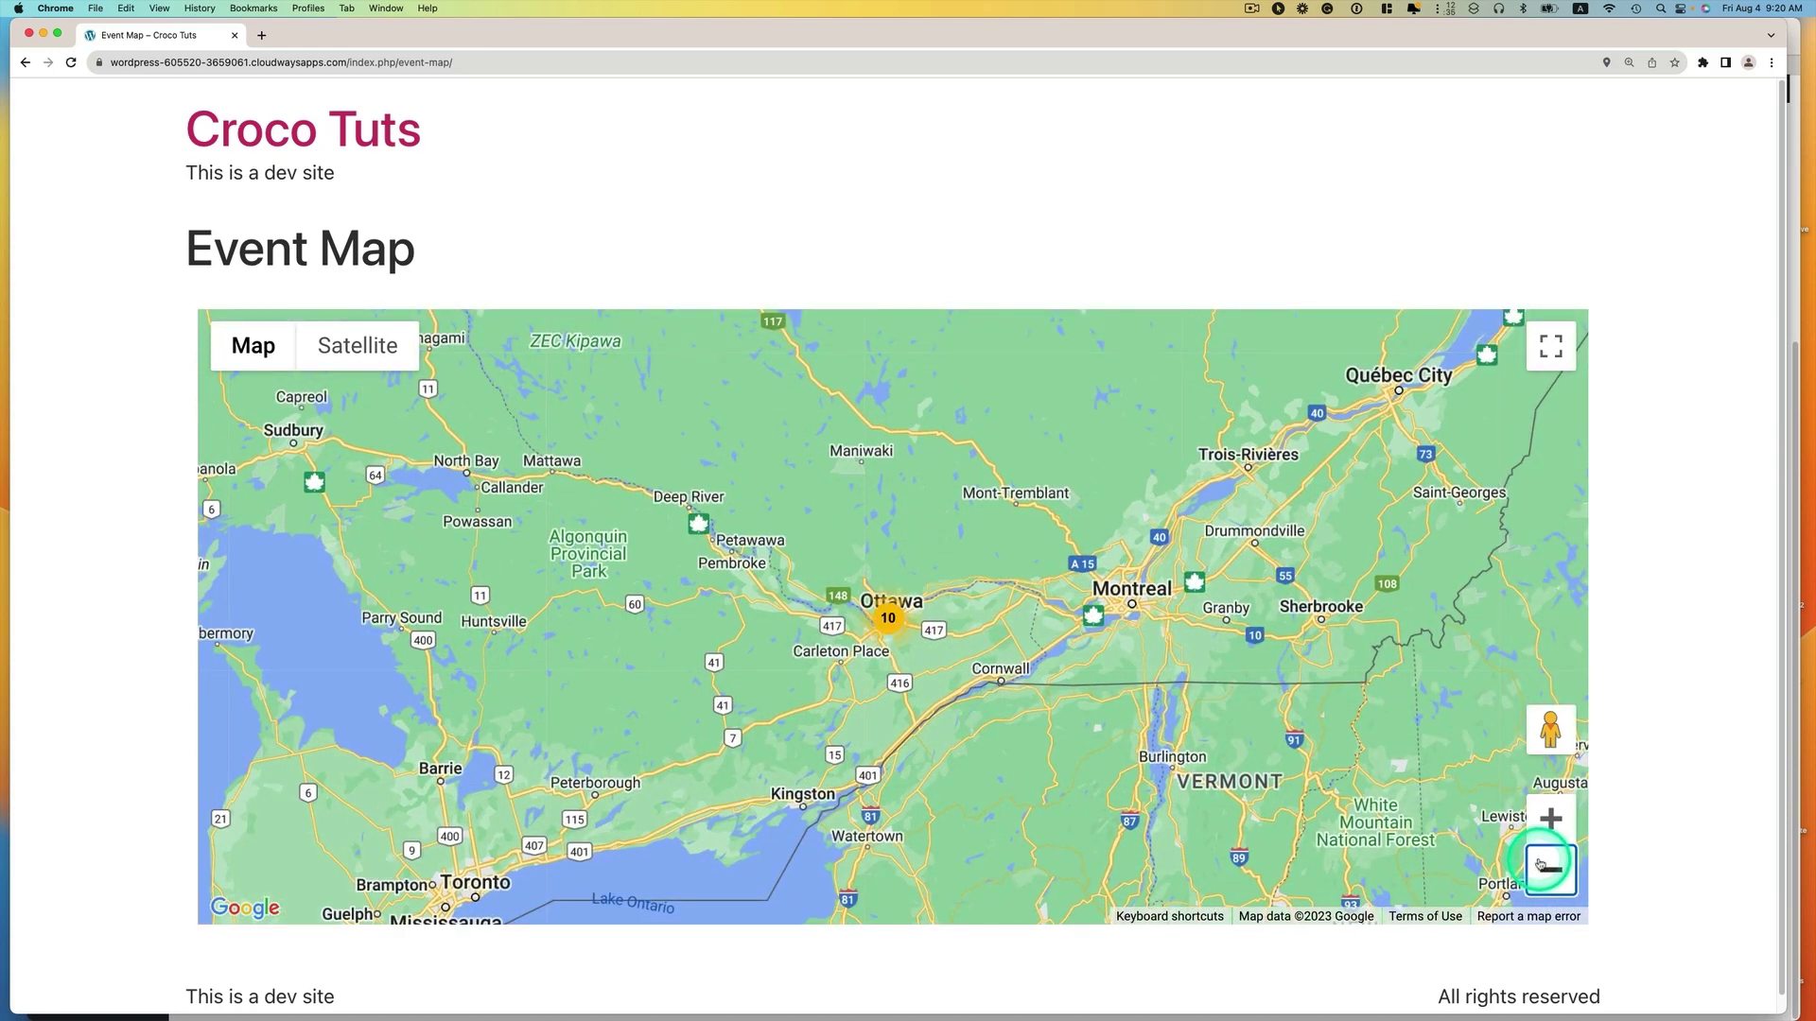
click(1538, 864)
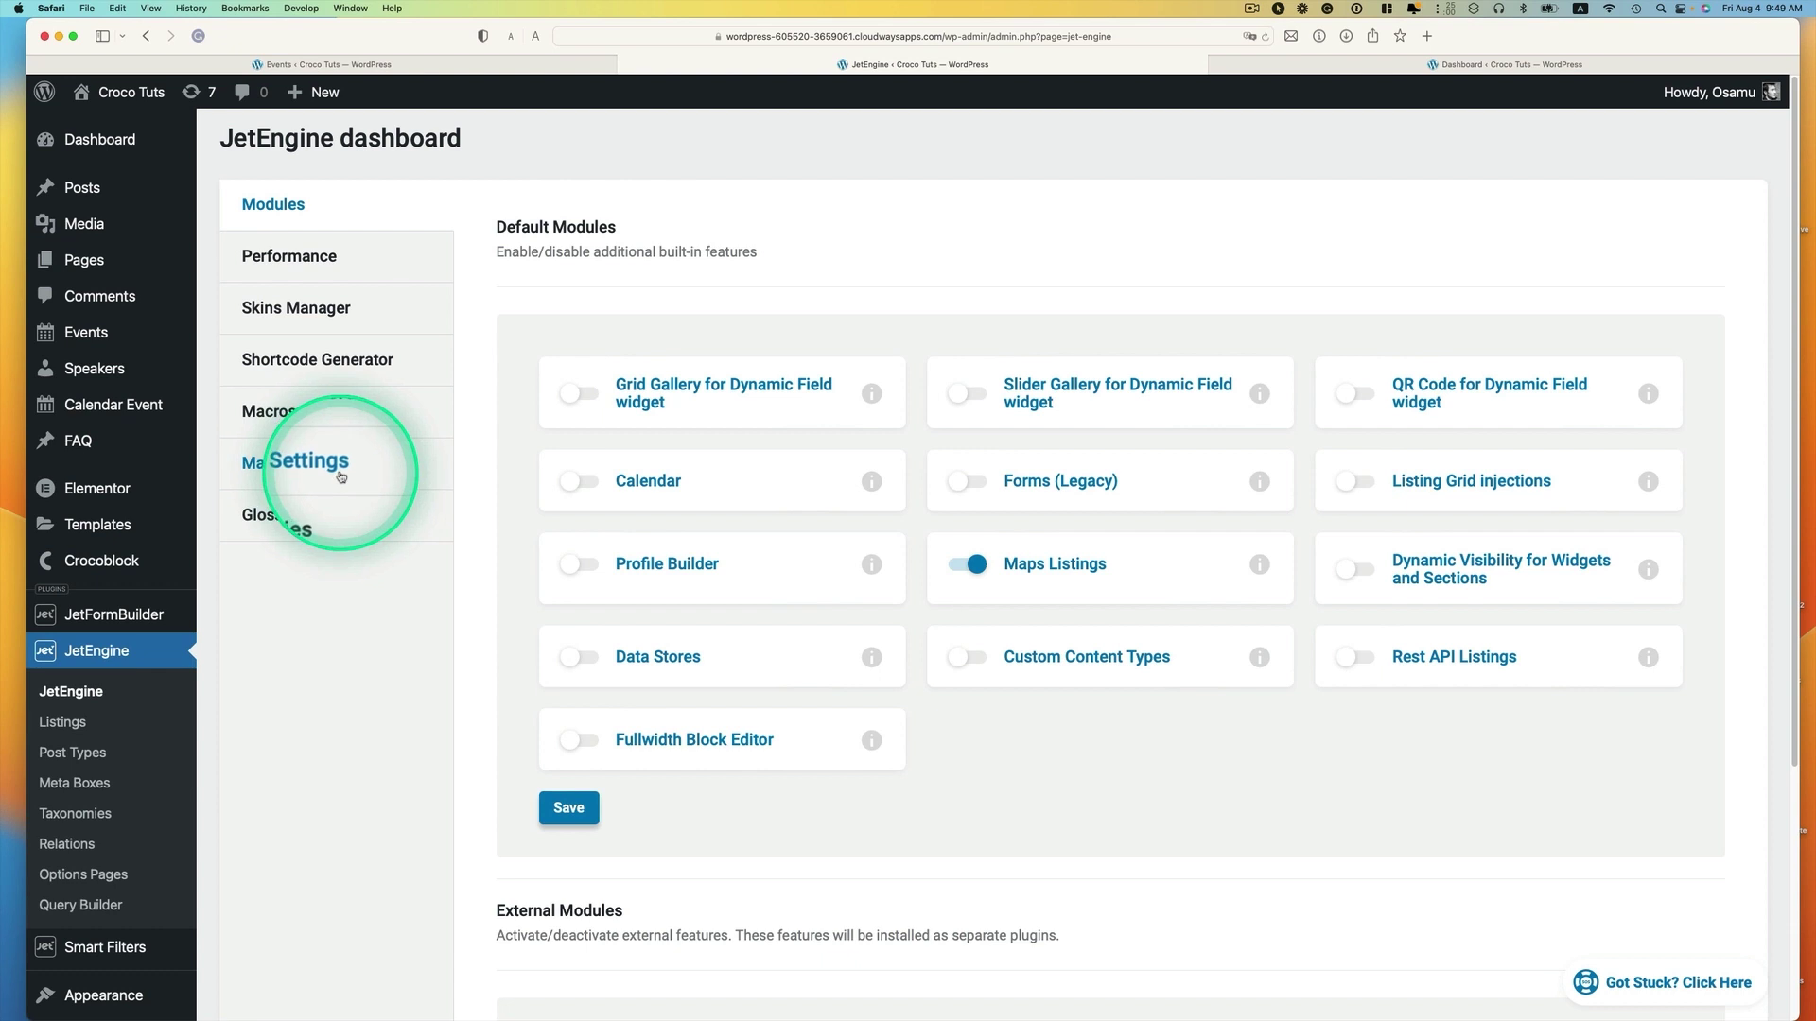
Step: In JetEngine's Maps Settings, choose Google Maps as the map provider and Google as the geocoding provider
click(293, 463)
click(1216, 233)
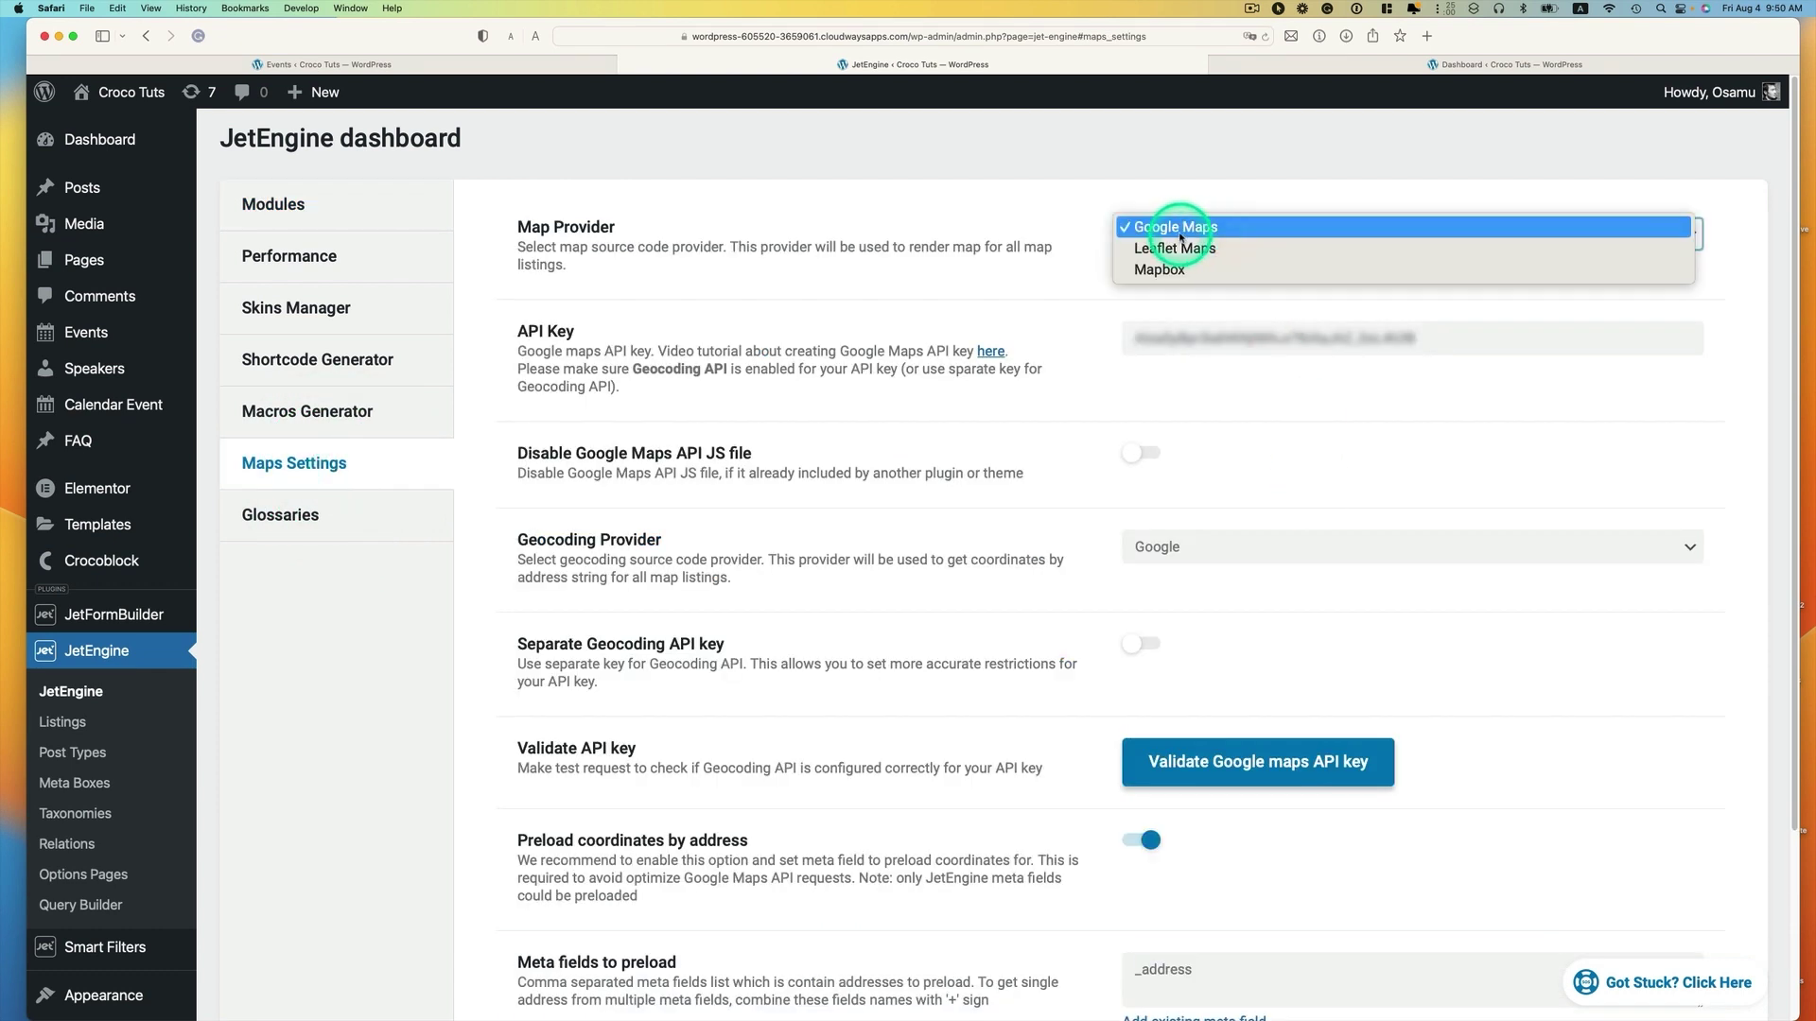
click(1177, 230)
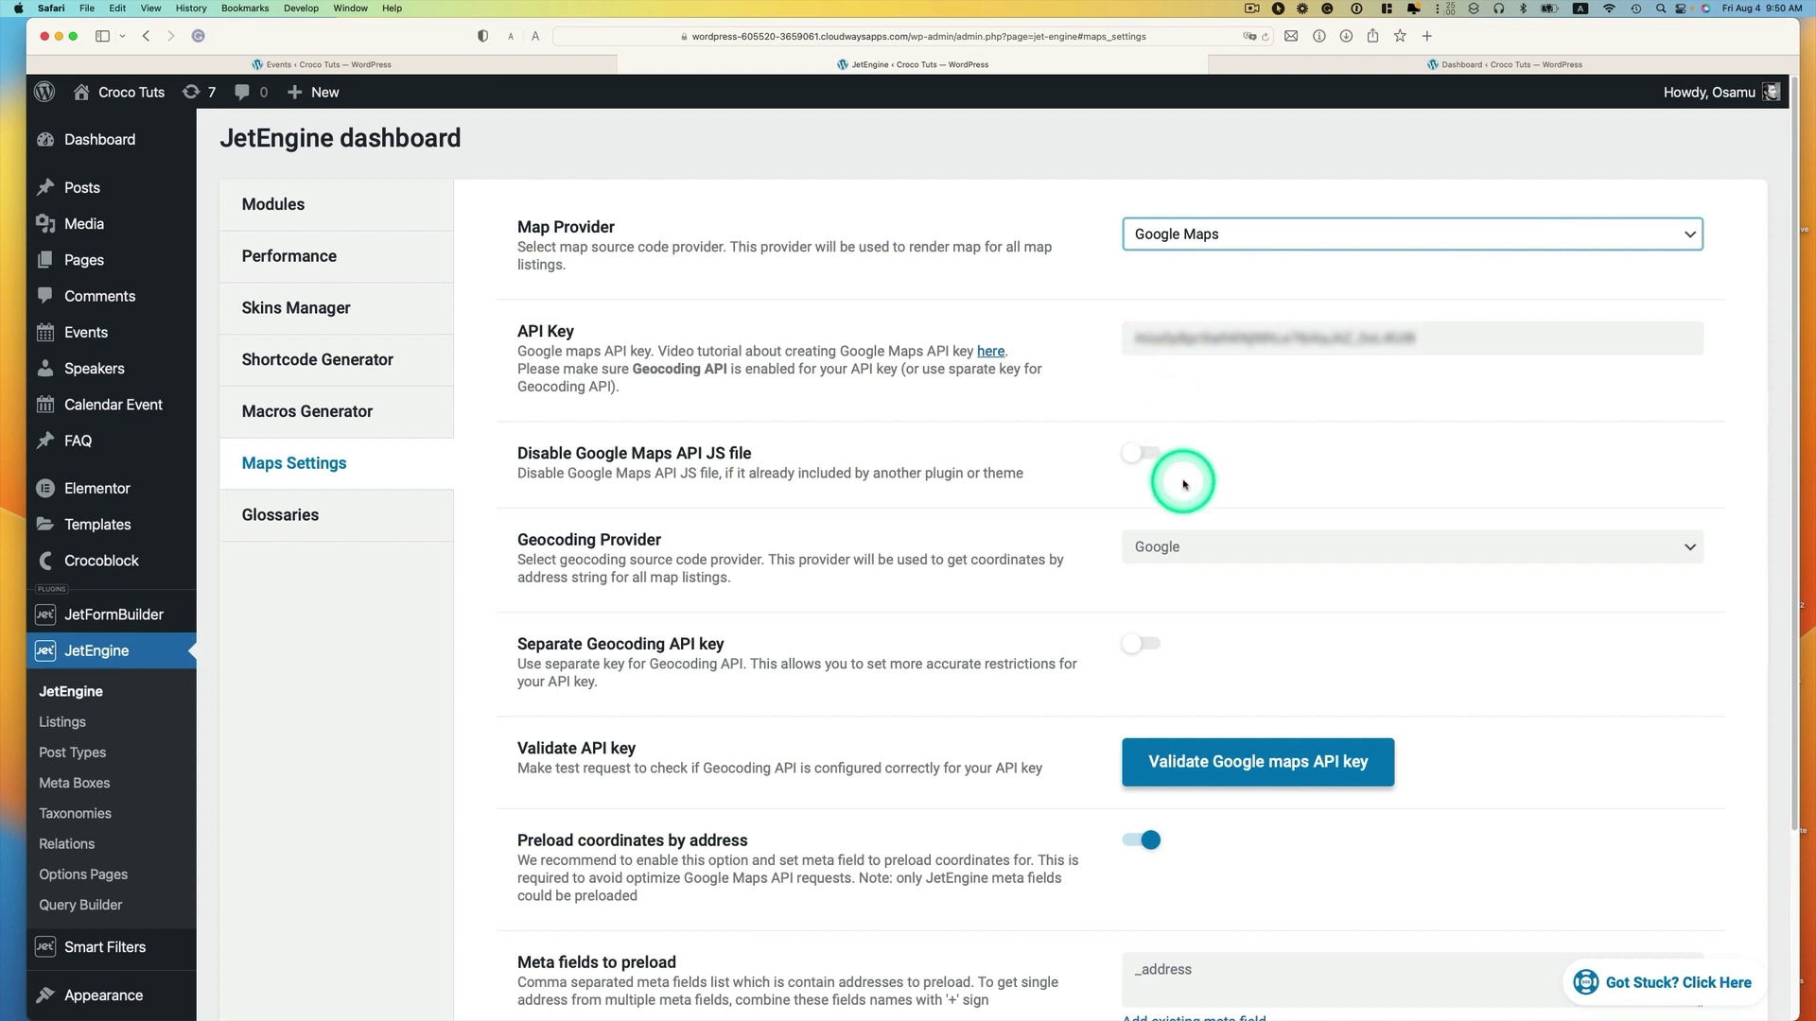
scroll(1183, 485, down, 1)
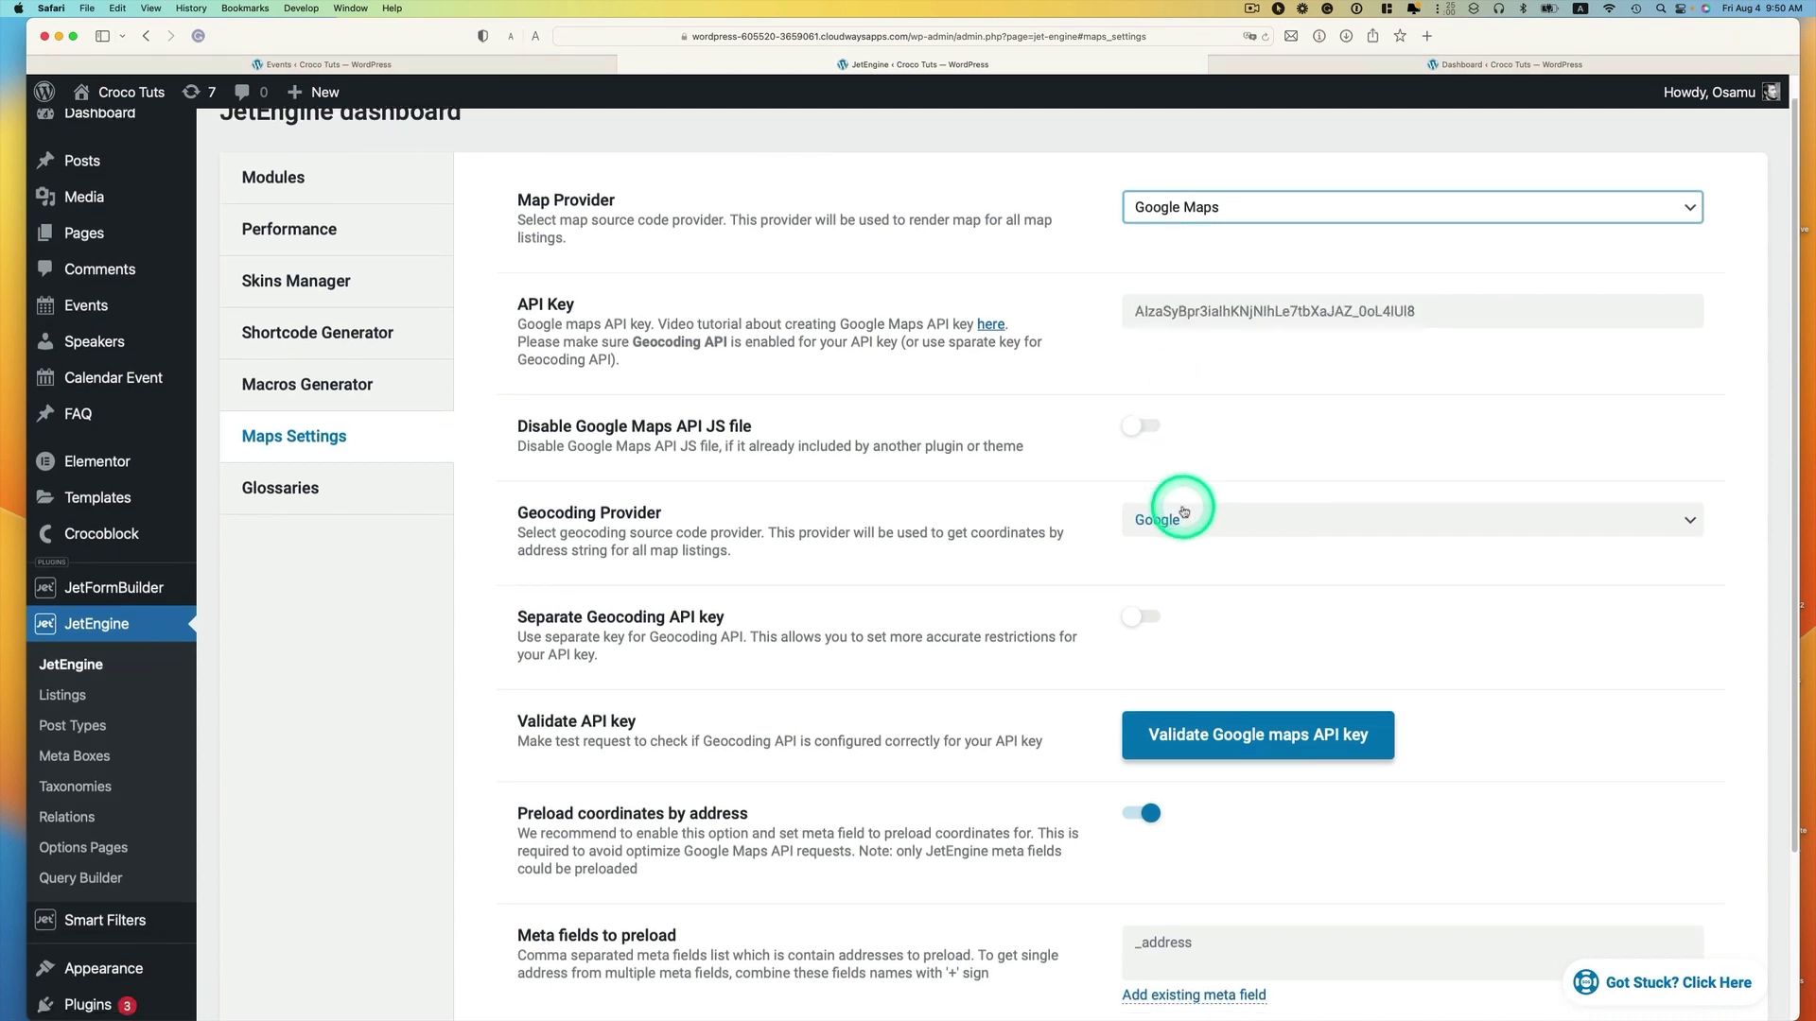
click(1183, 516)
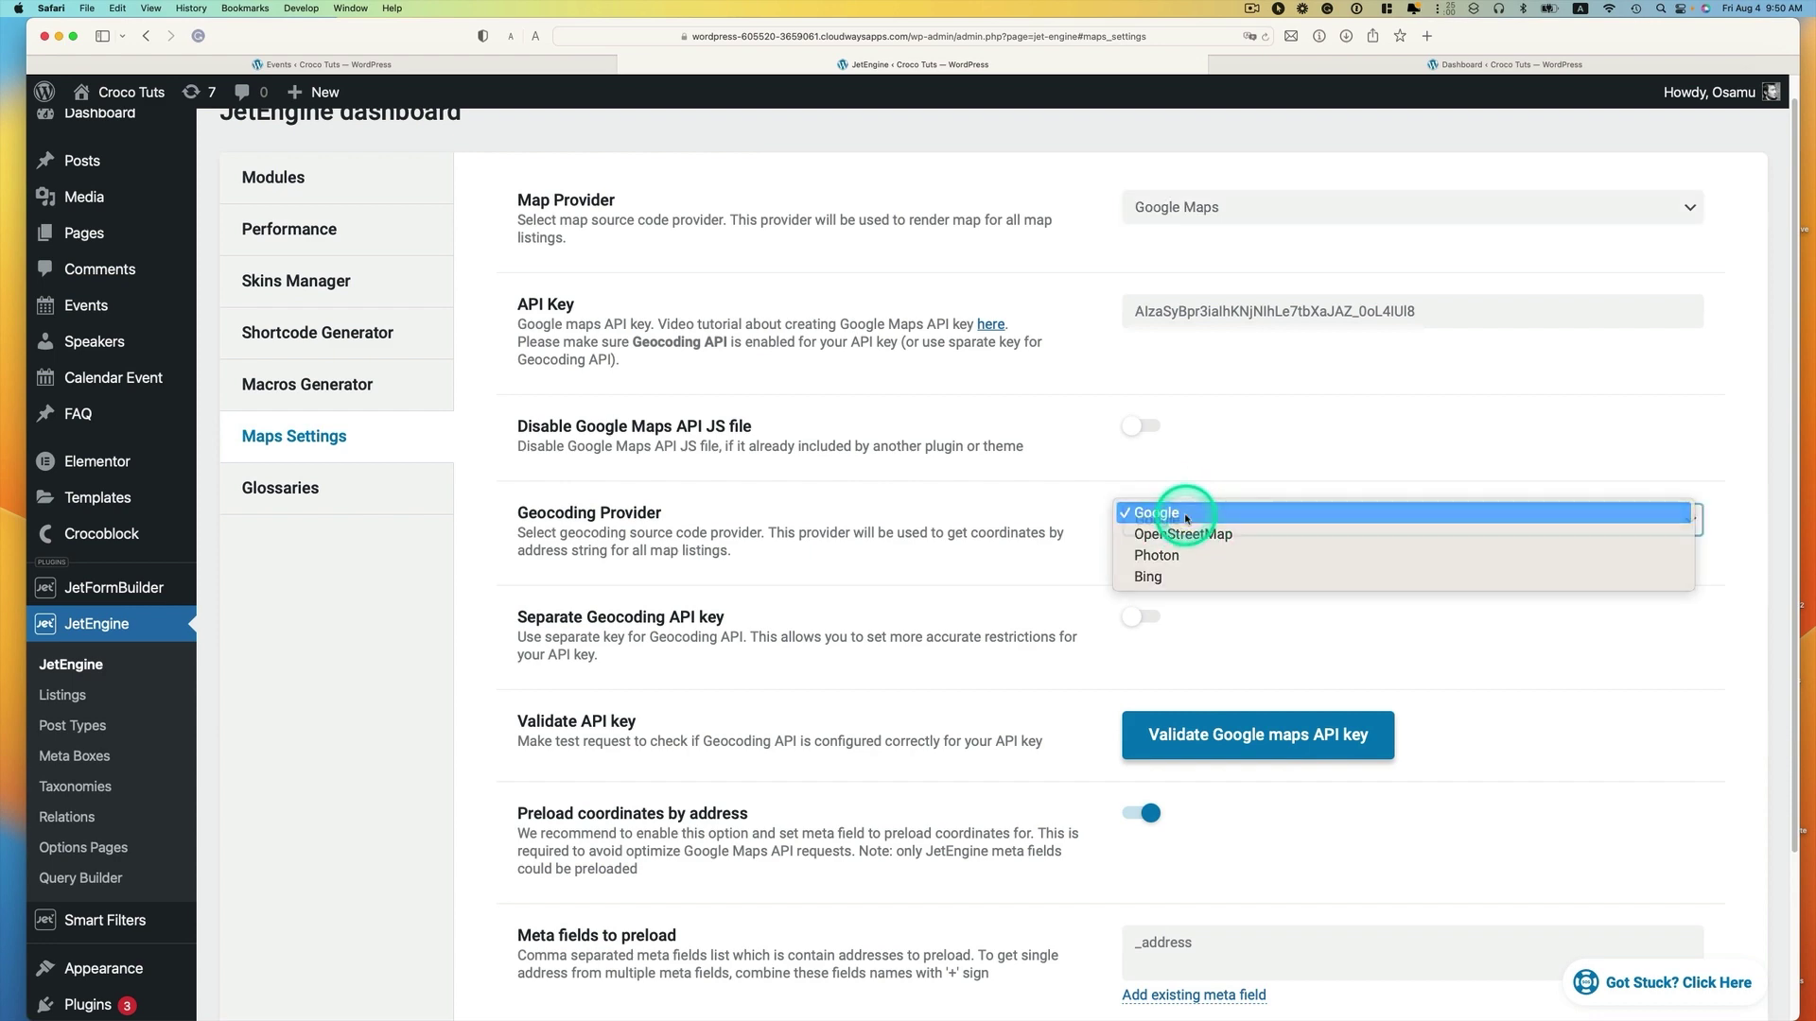
click(1186, 518)
scroll(1178, 511, down, 5)
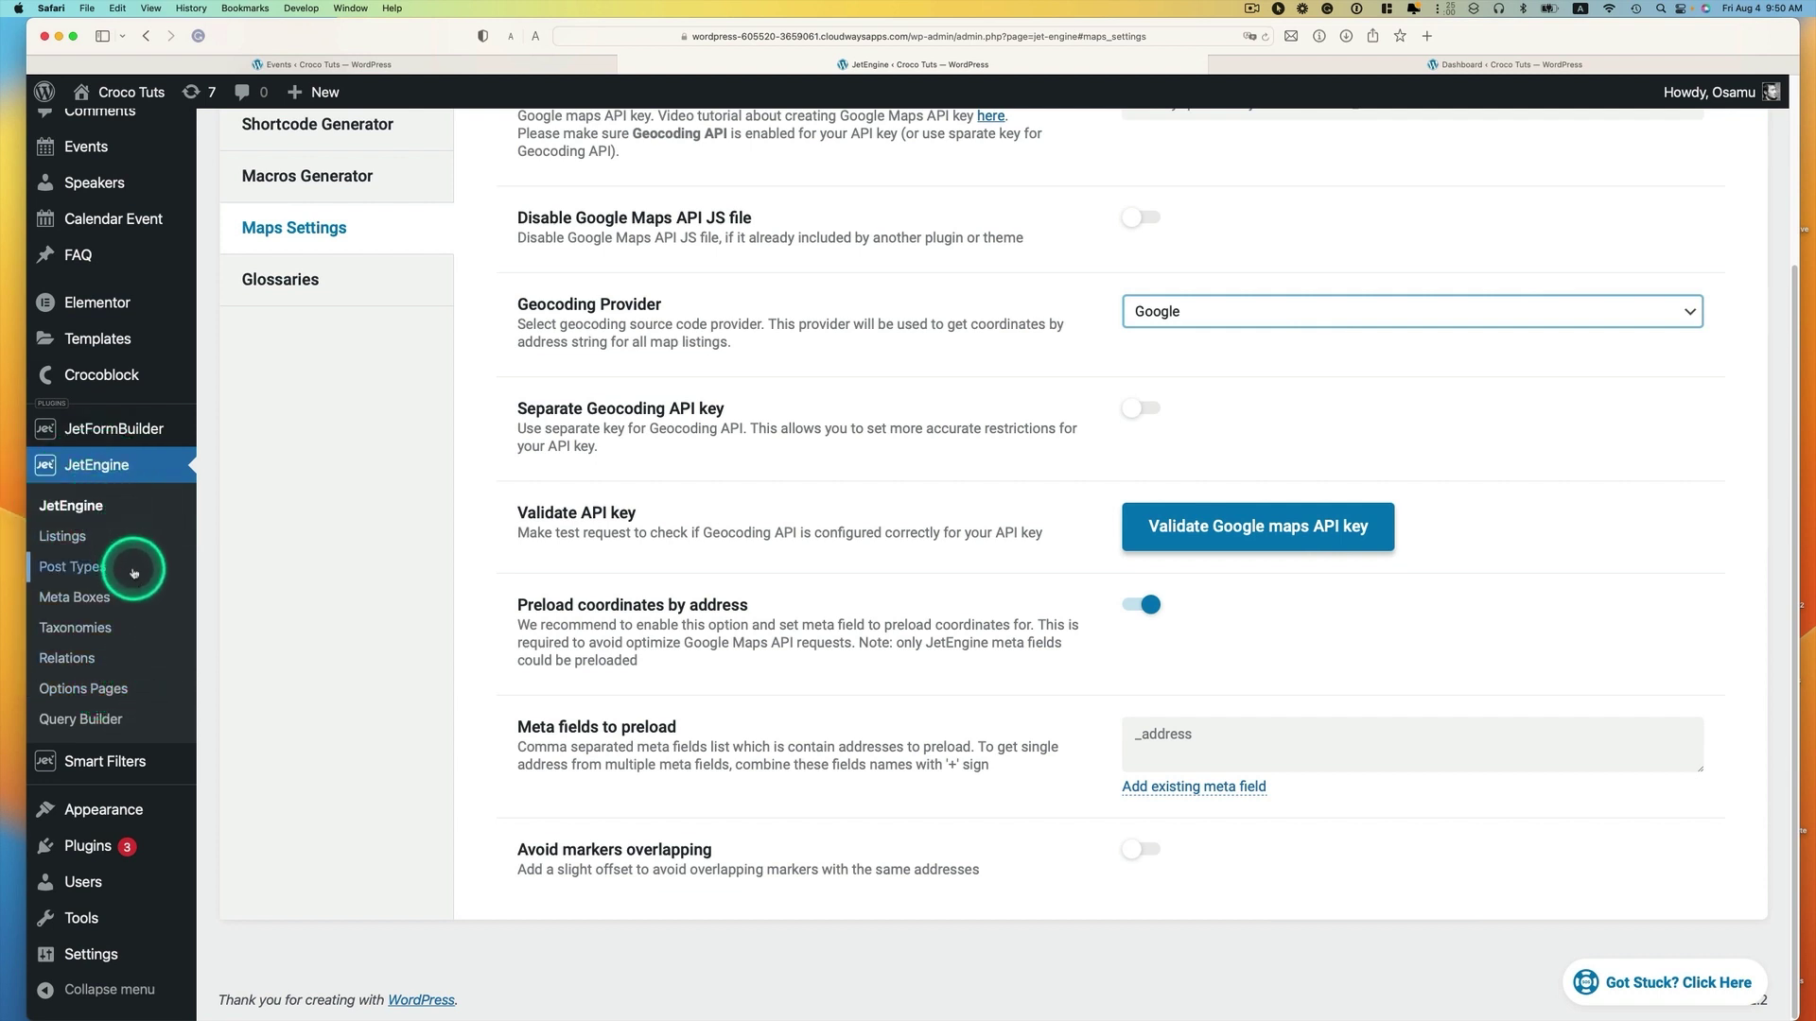
Step: Open the Events post type for editing and review the label and name/ID of its Address meta field
click(88, 567)
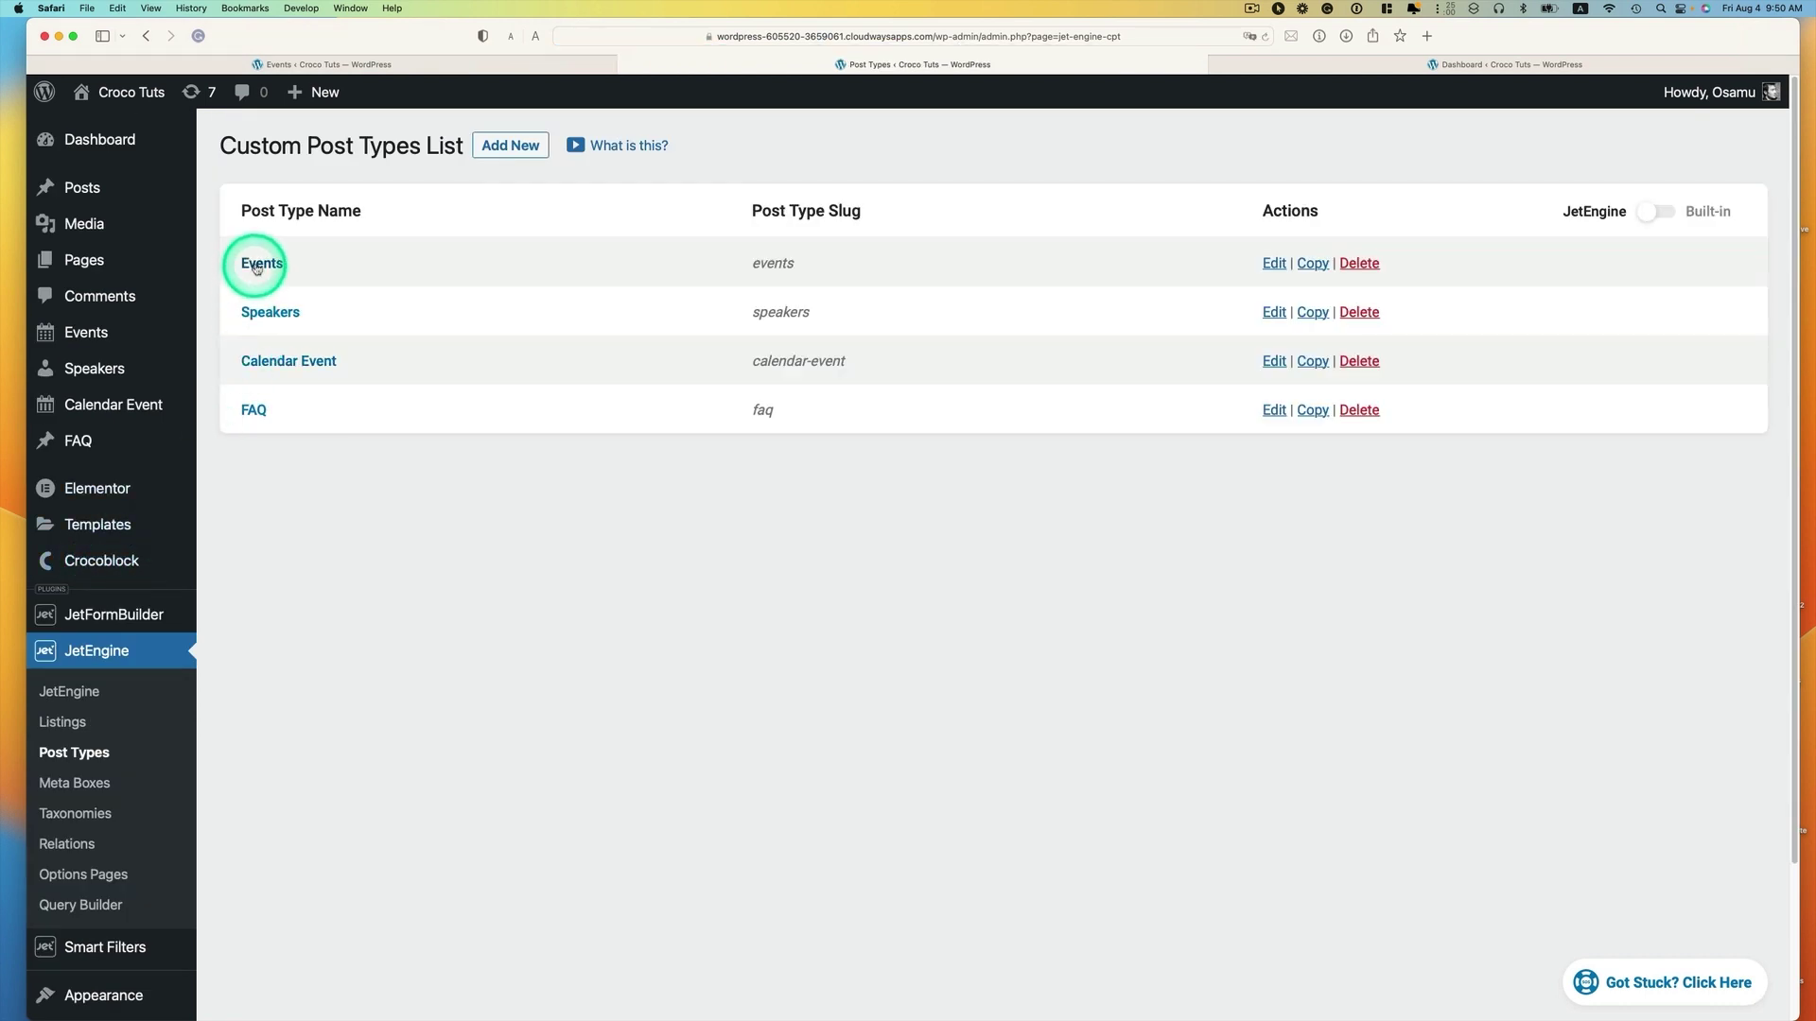
click(265, 266)
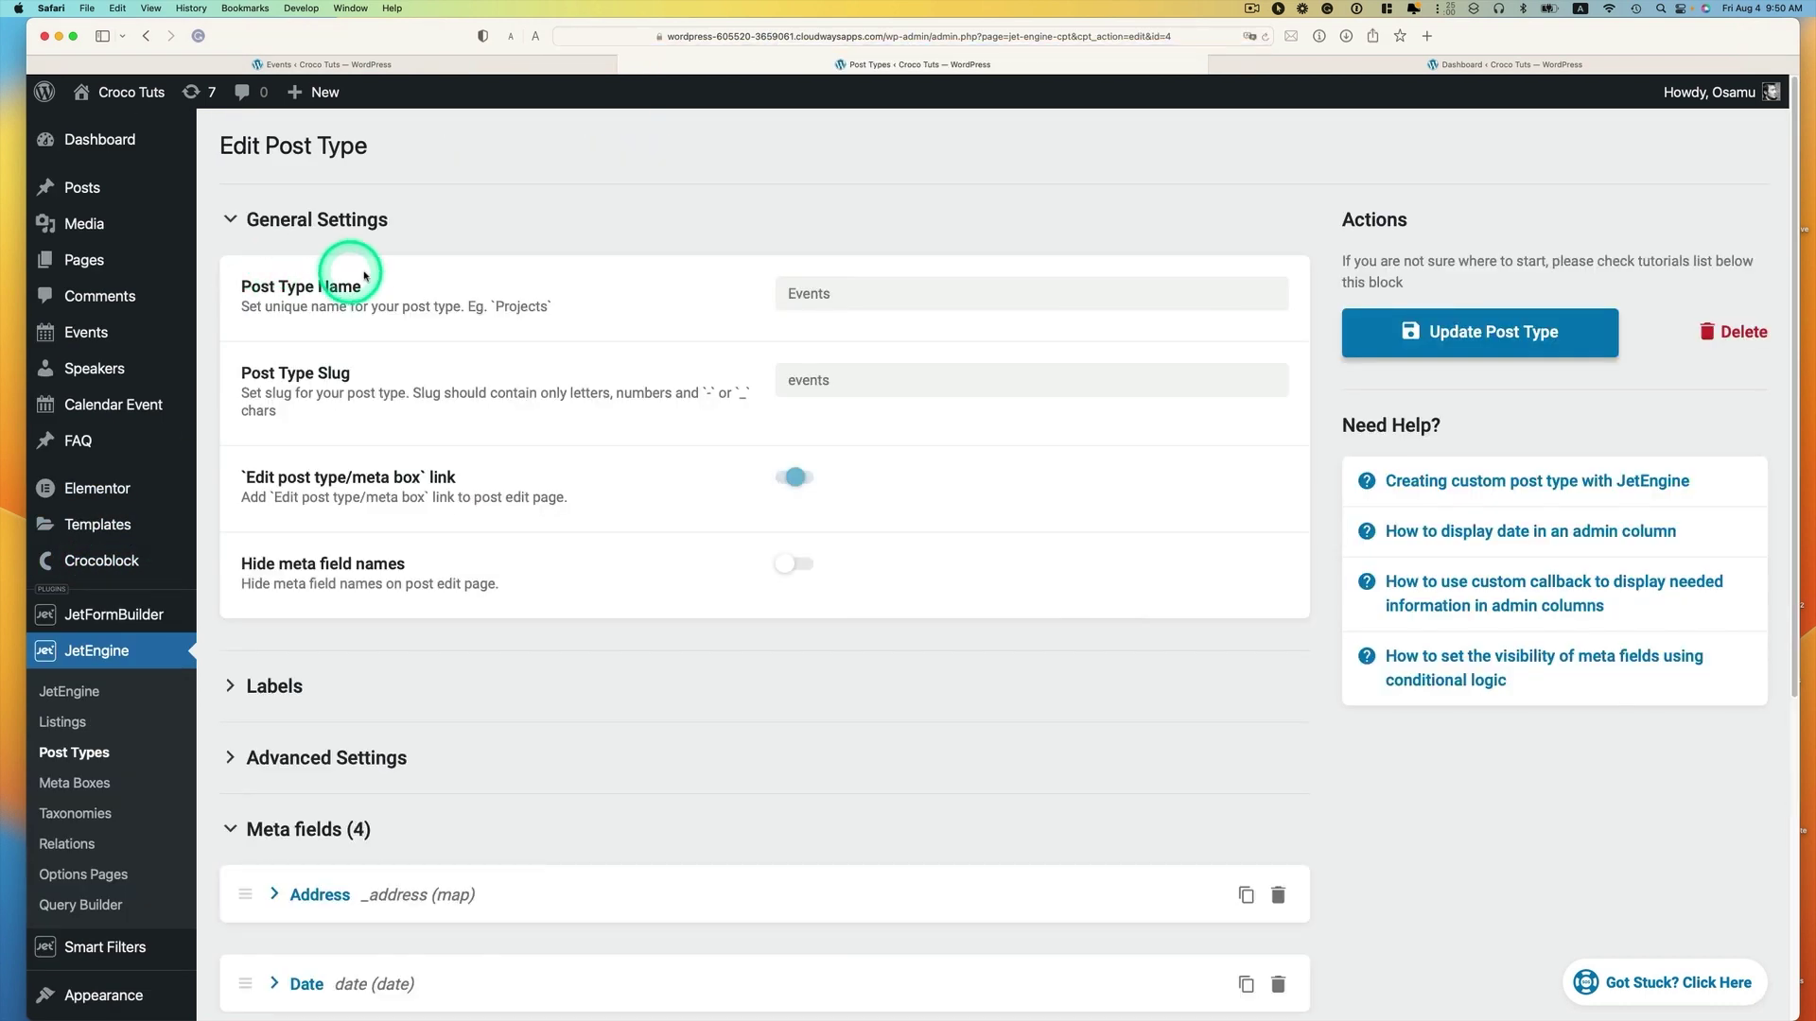
scroll(586, 595, down, 3)
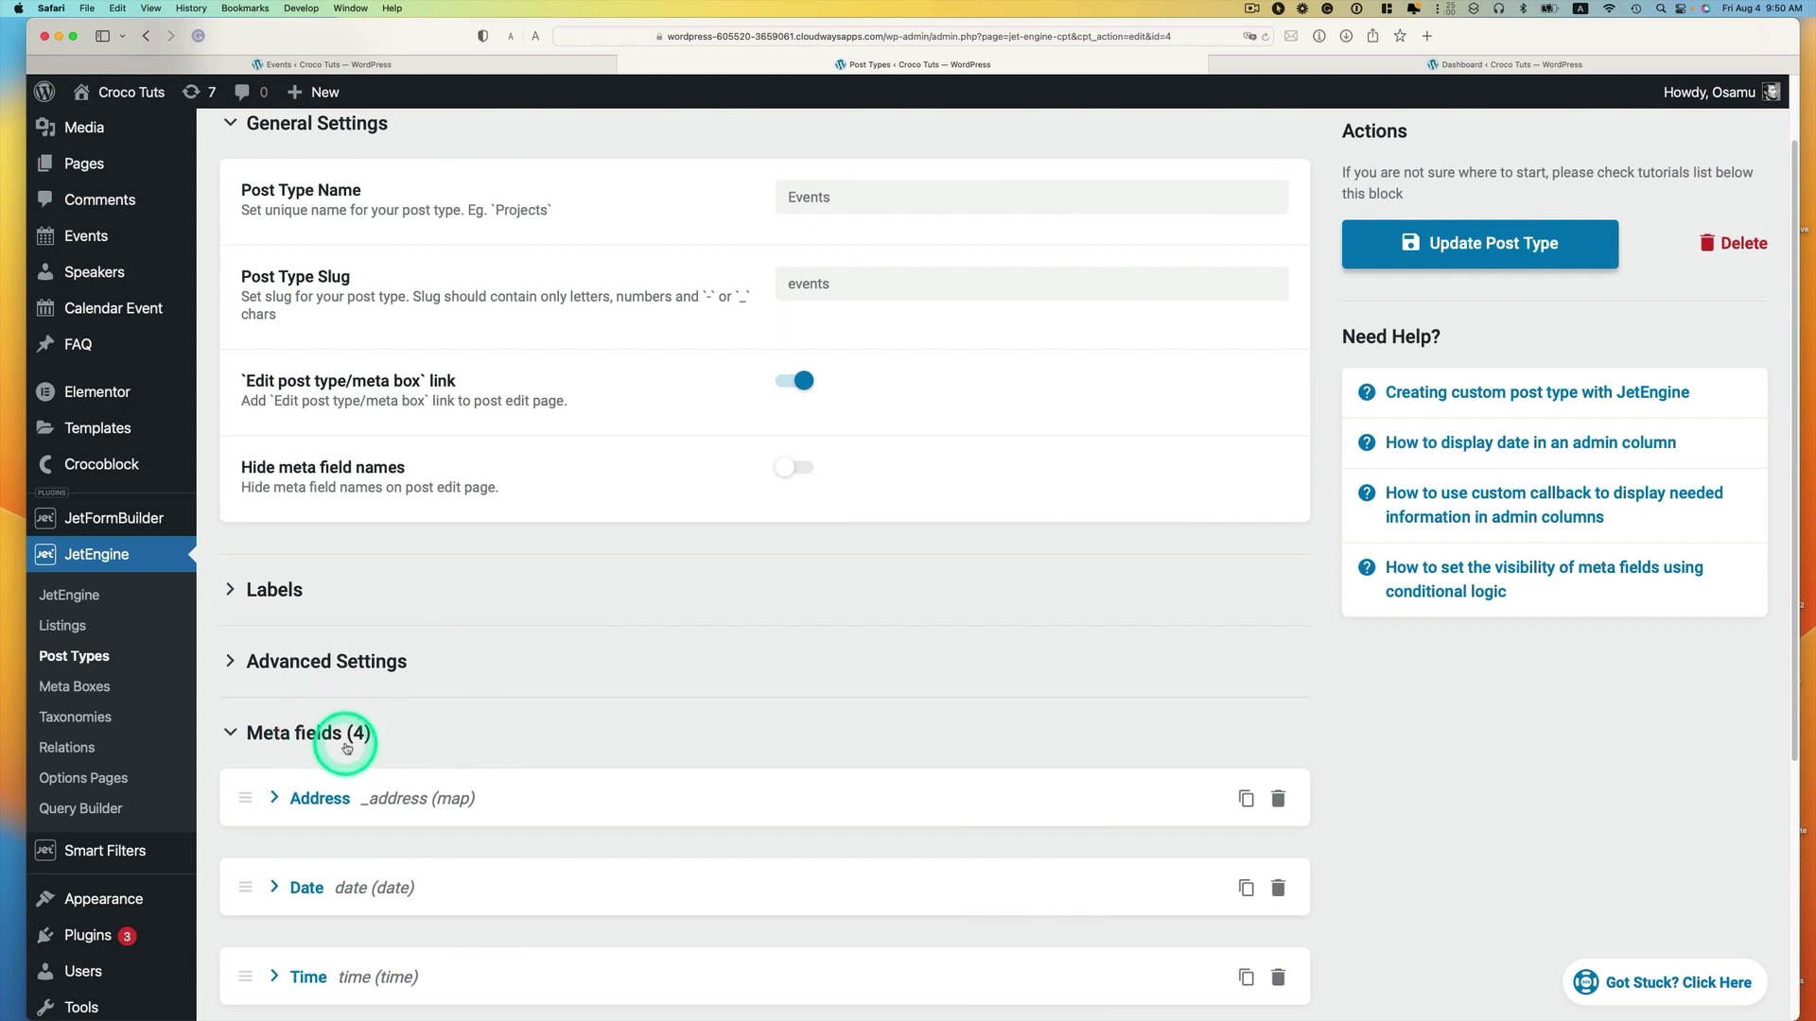
scroll(359, 738, down, 1)
click(337, 716)
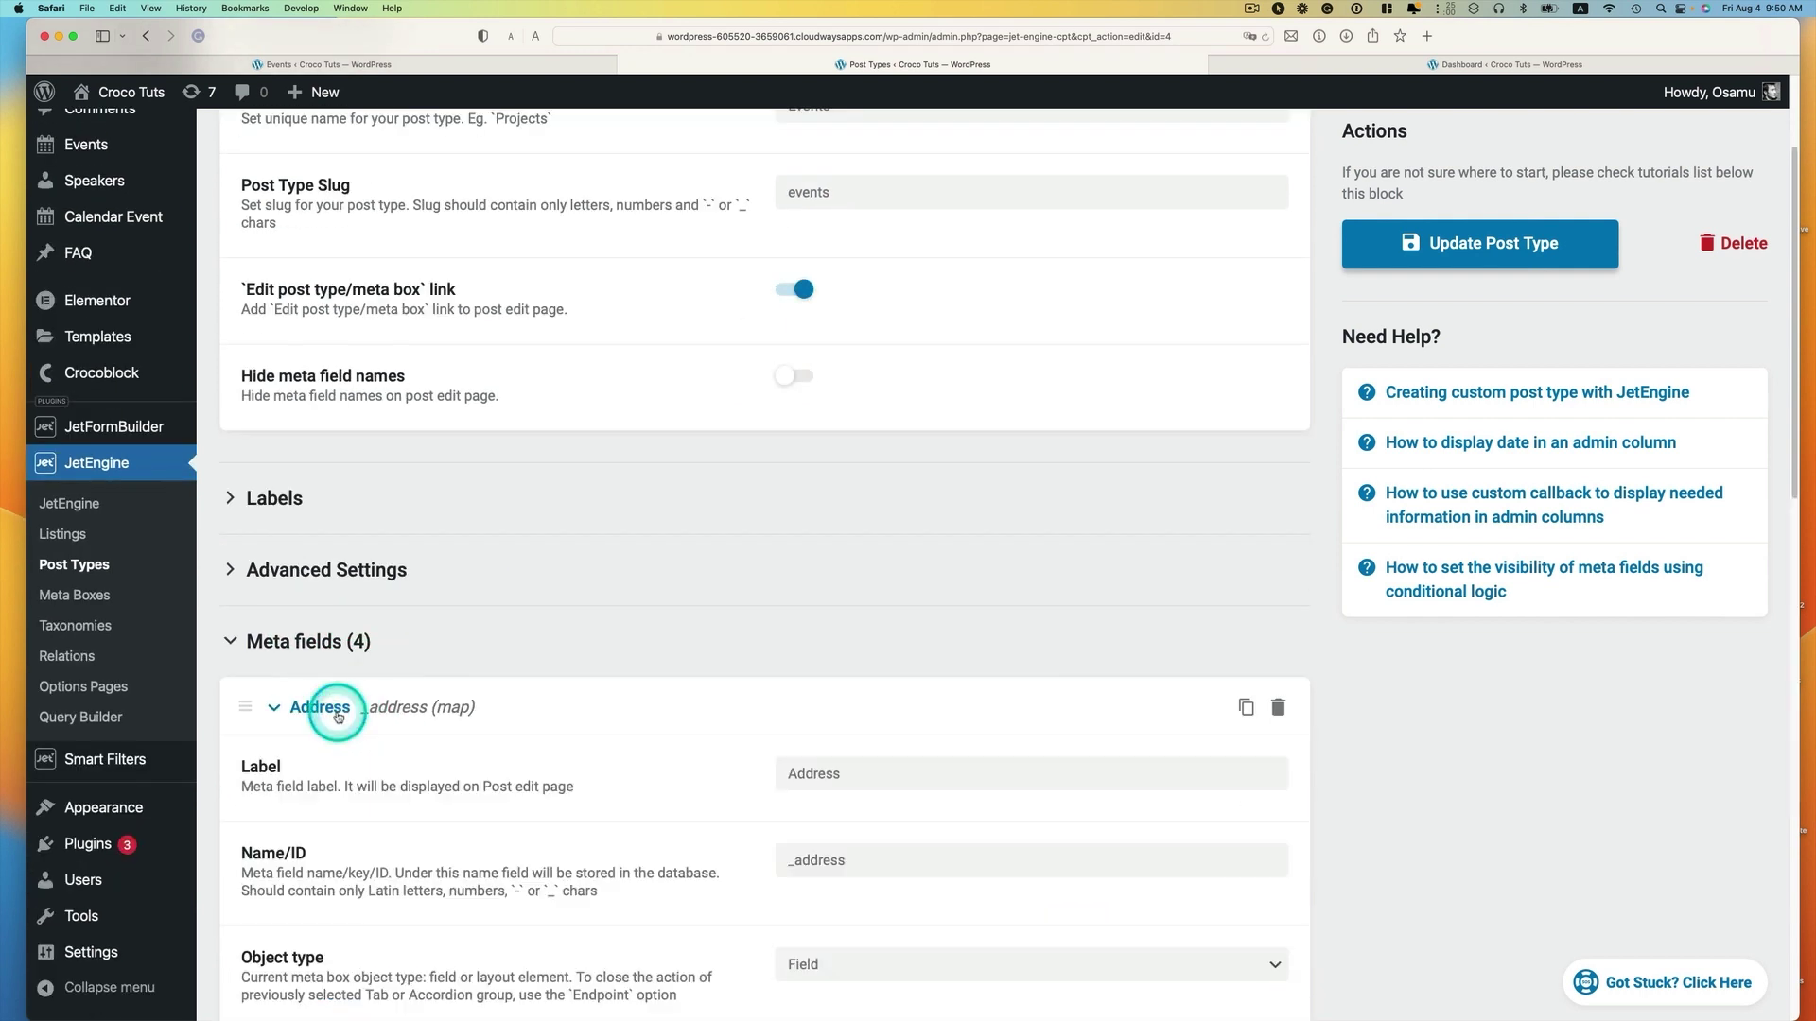
scroll(615, 718, down, 1)
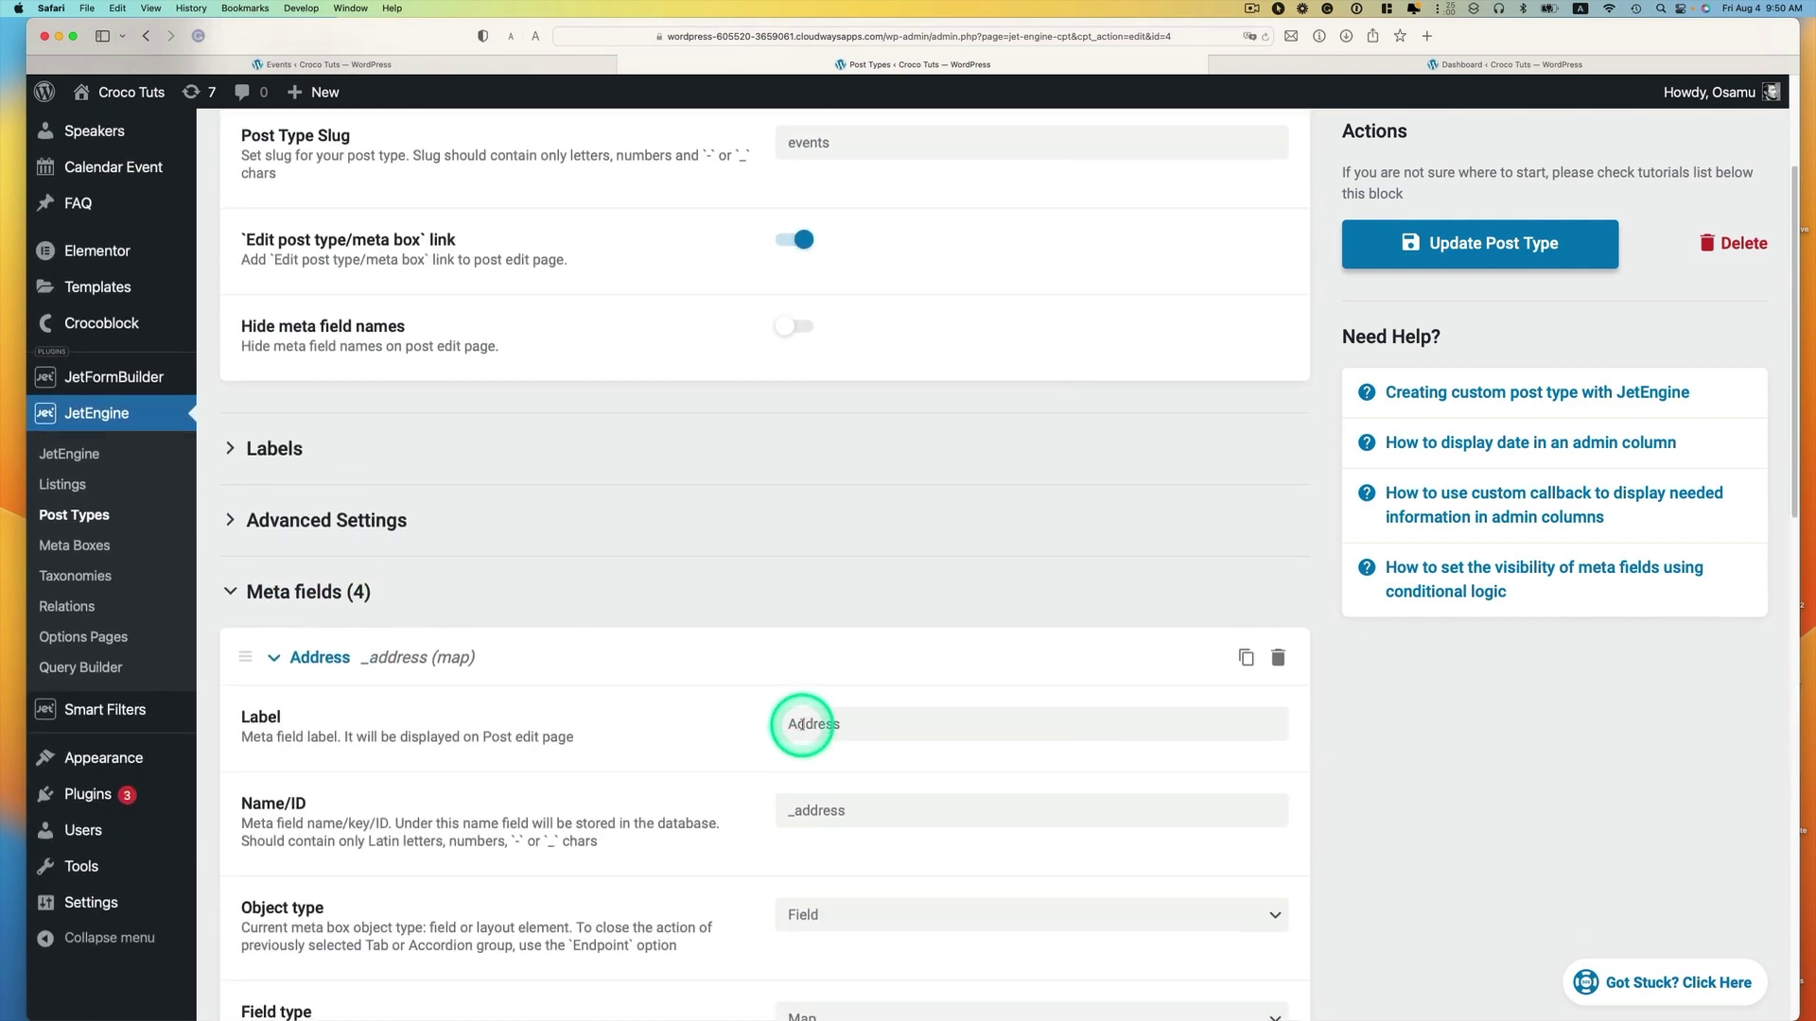
scroll(801, 724, down, 2)
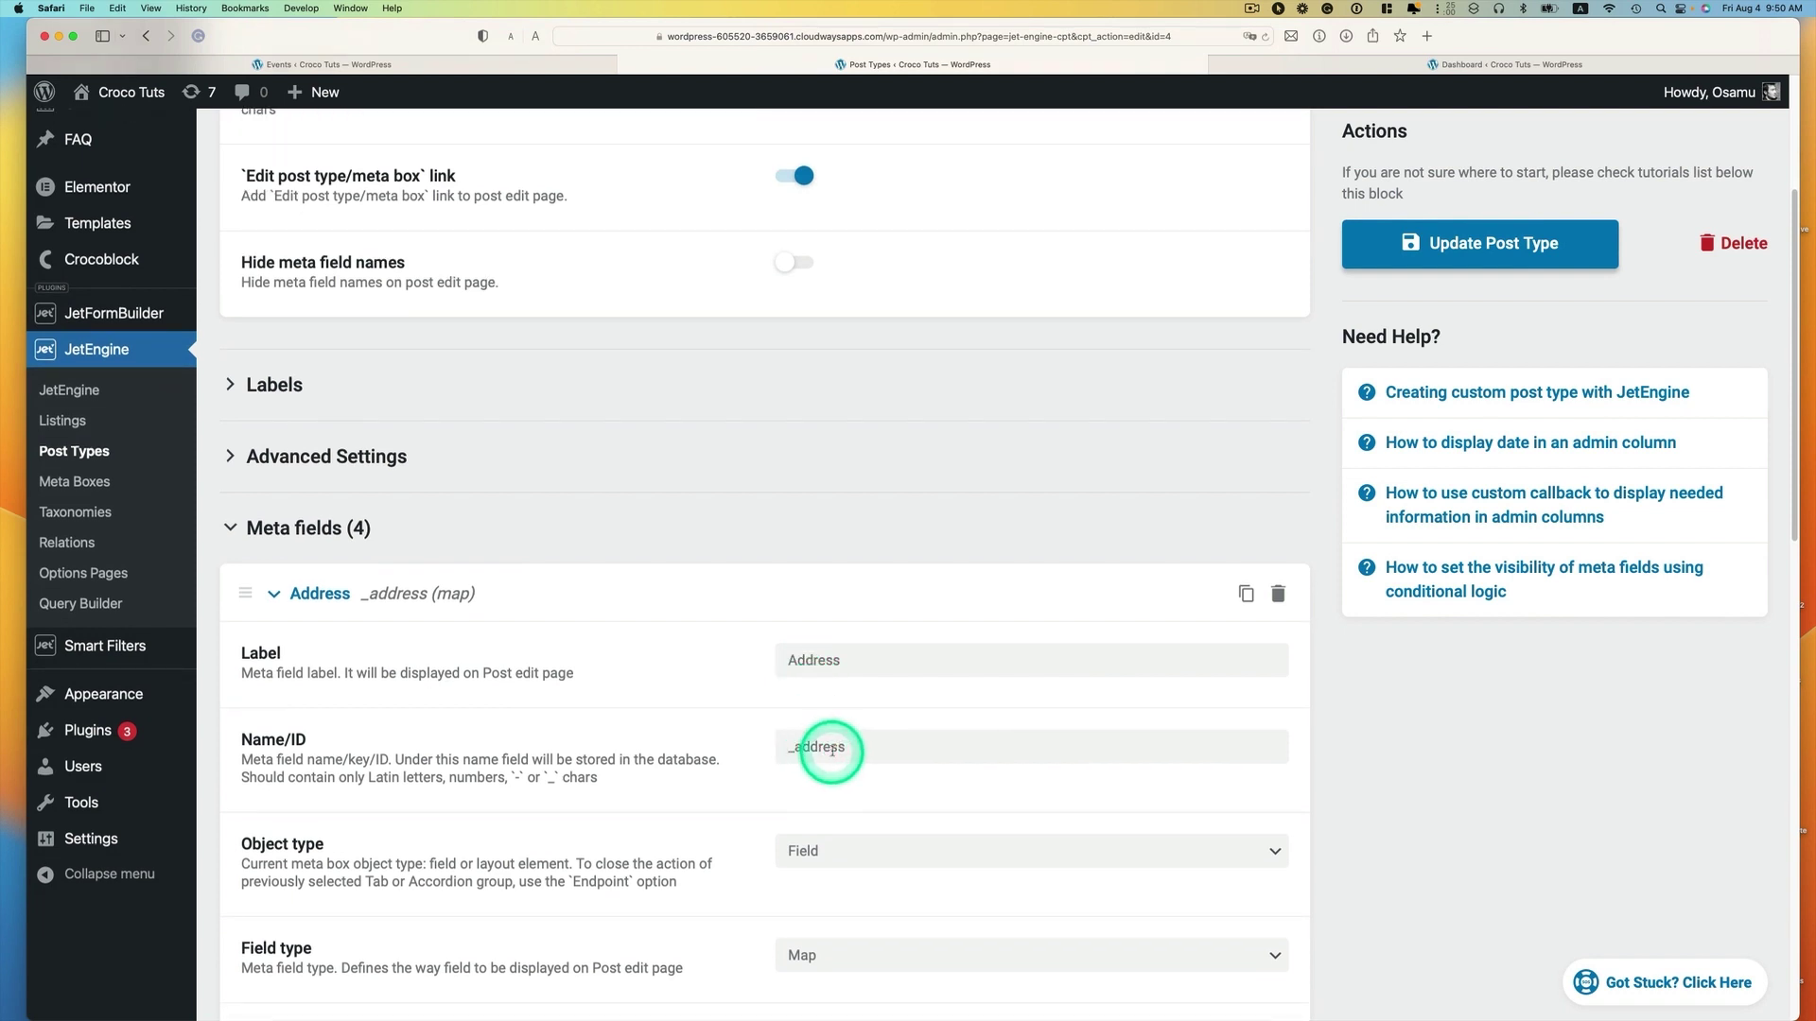
click(847, 747)
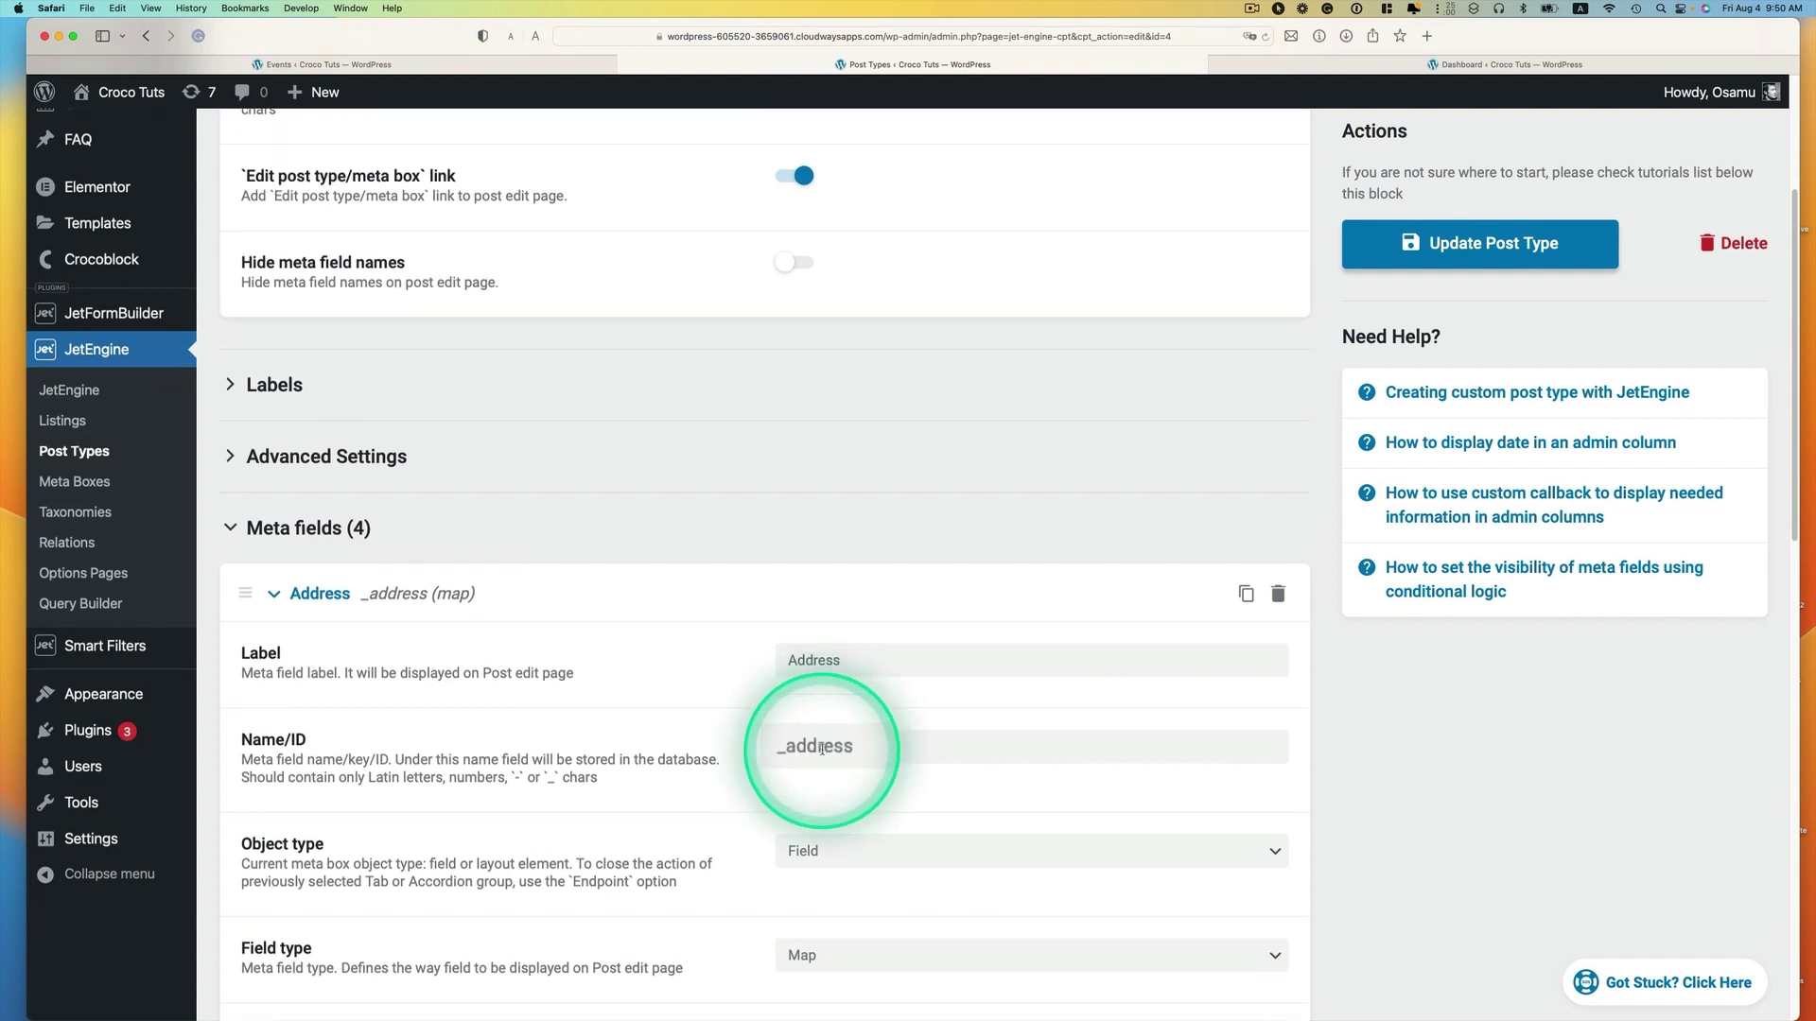
Step: Choose Field as the Address meta field's object type and Map as its field type
scroll(838, 748, down, 3)
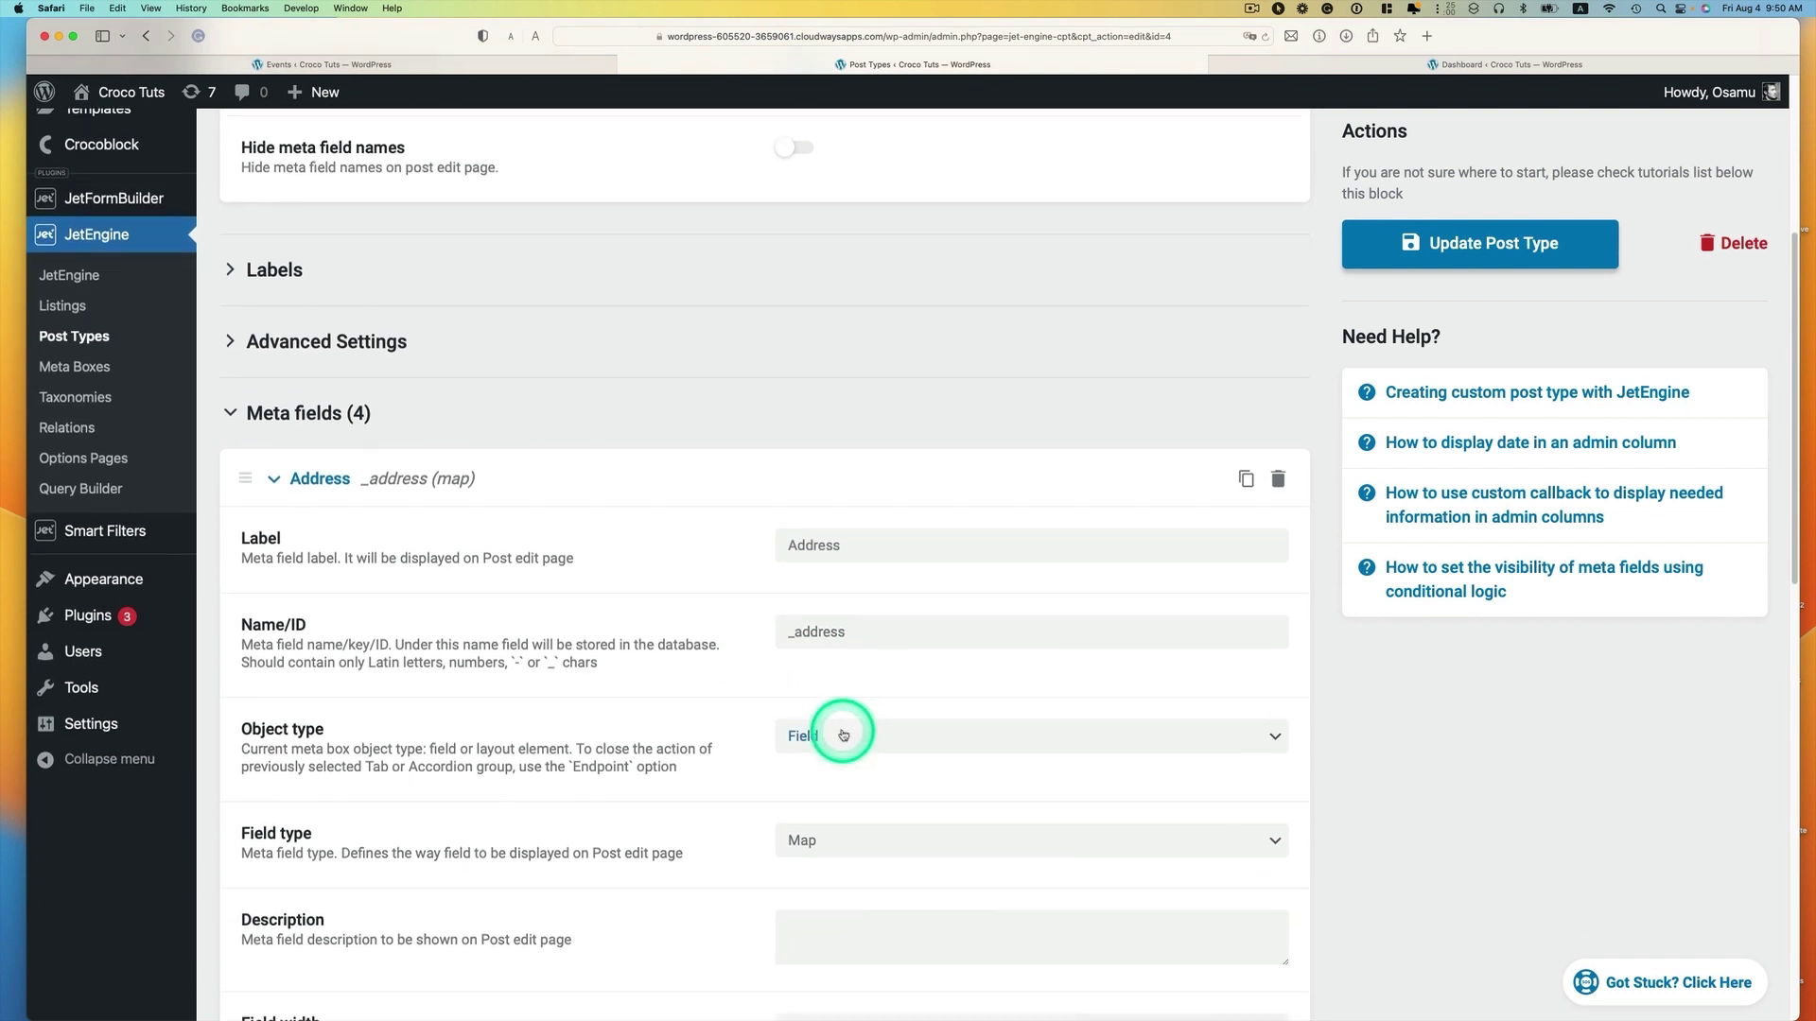
click(840, 742)
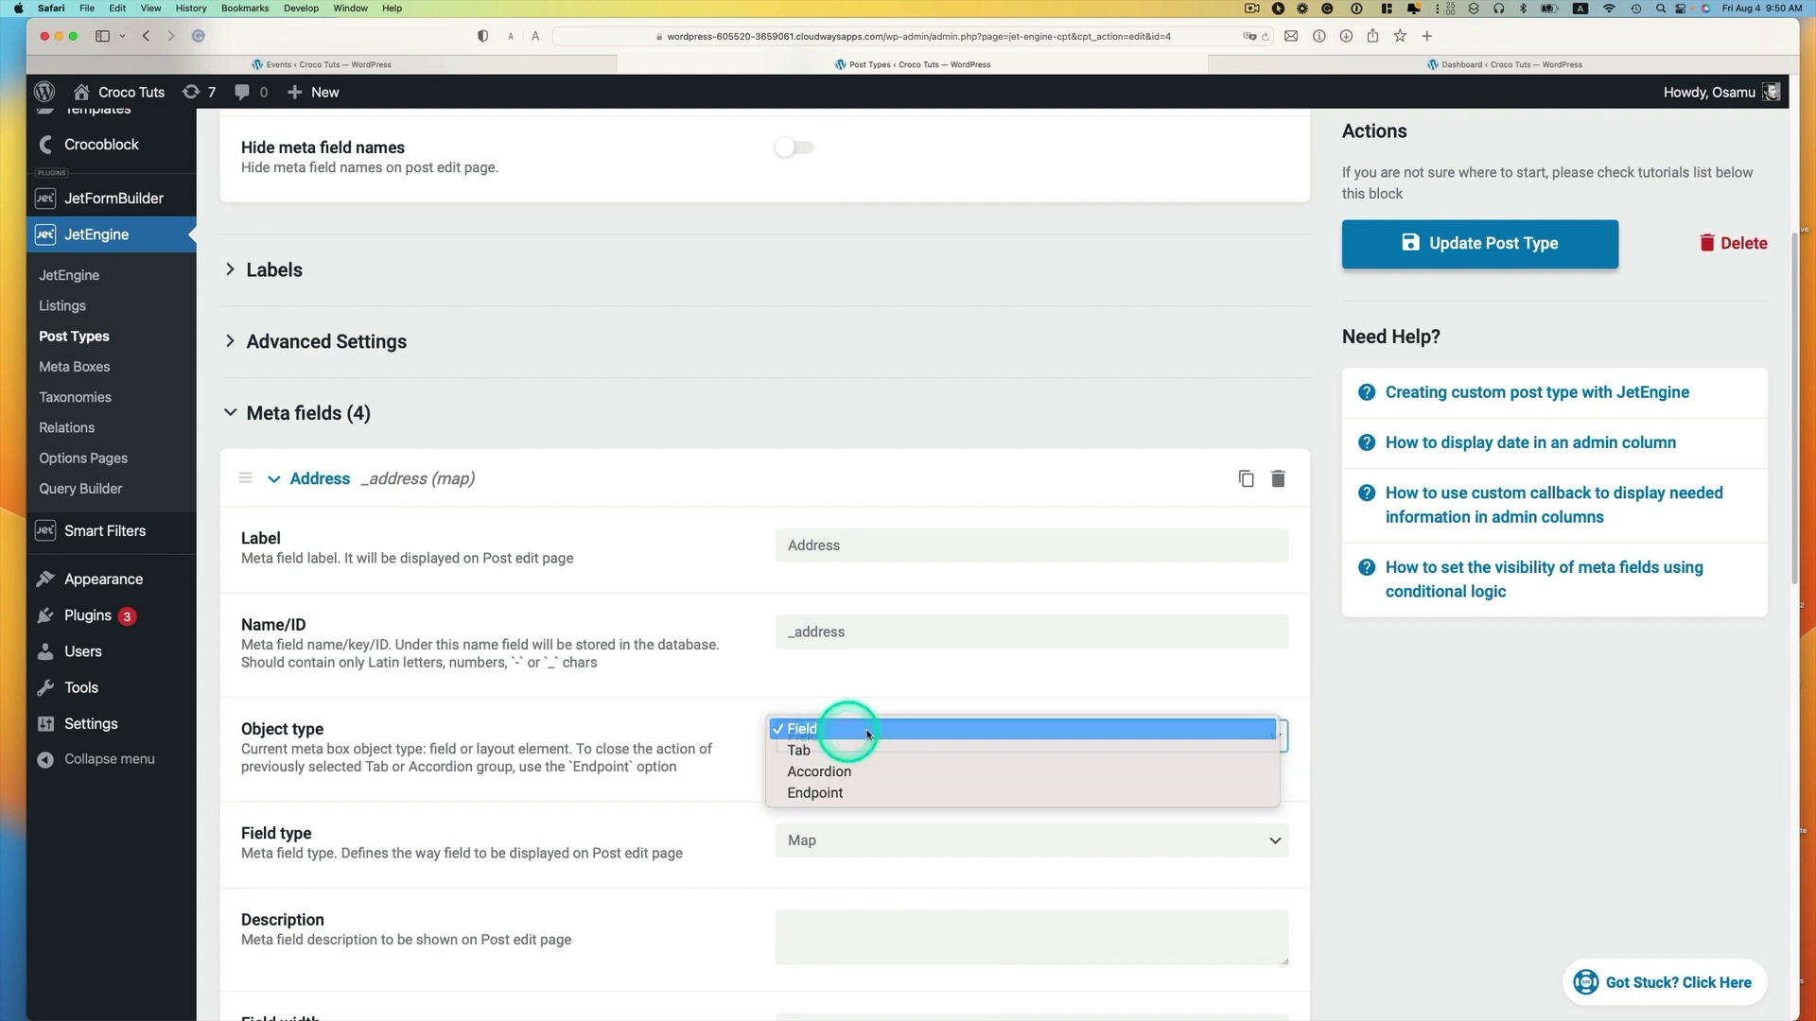
click(851, 729)
scroll(863, 730, down, 2)
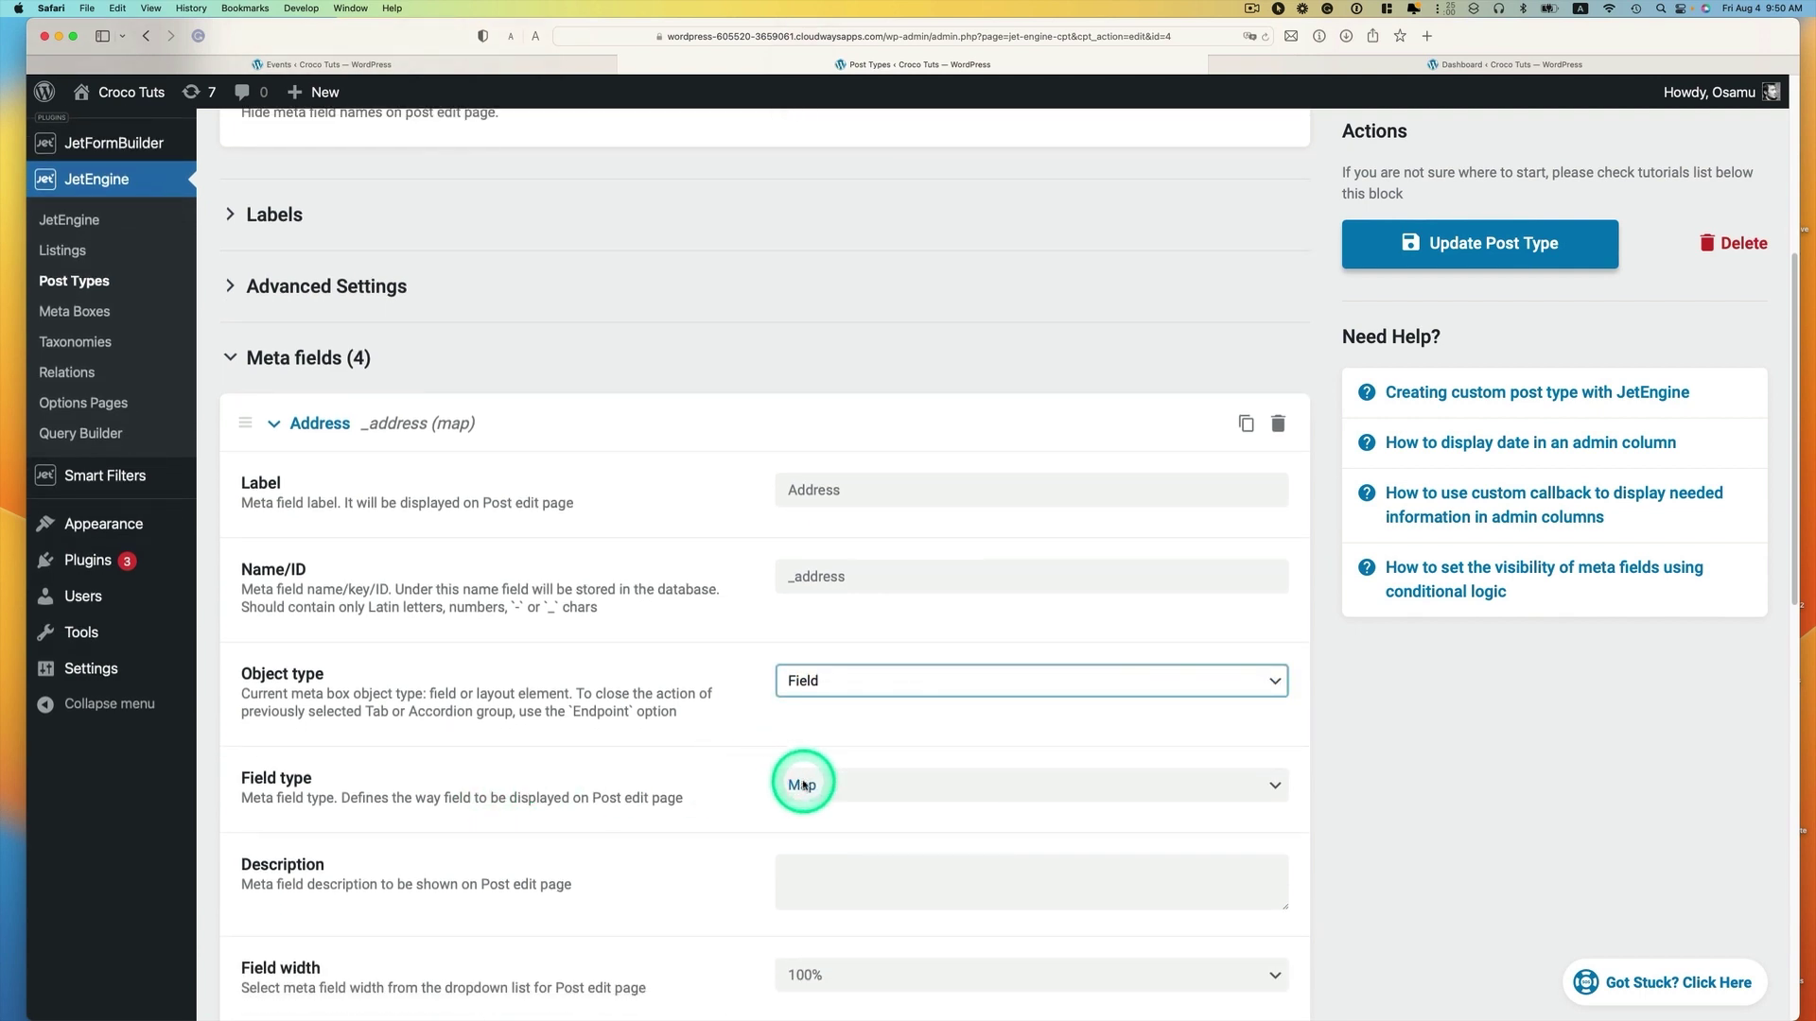
click(803, 785)
click(811, 781)
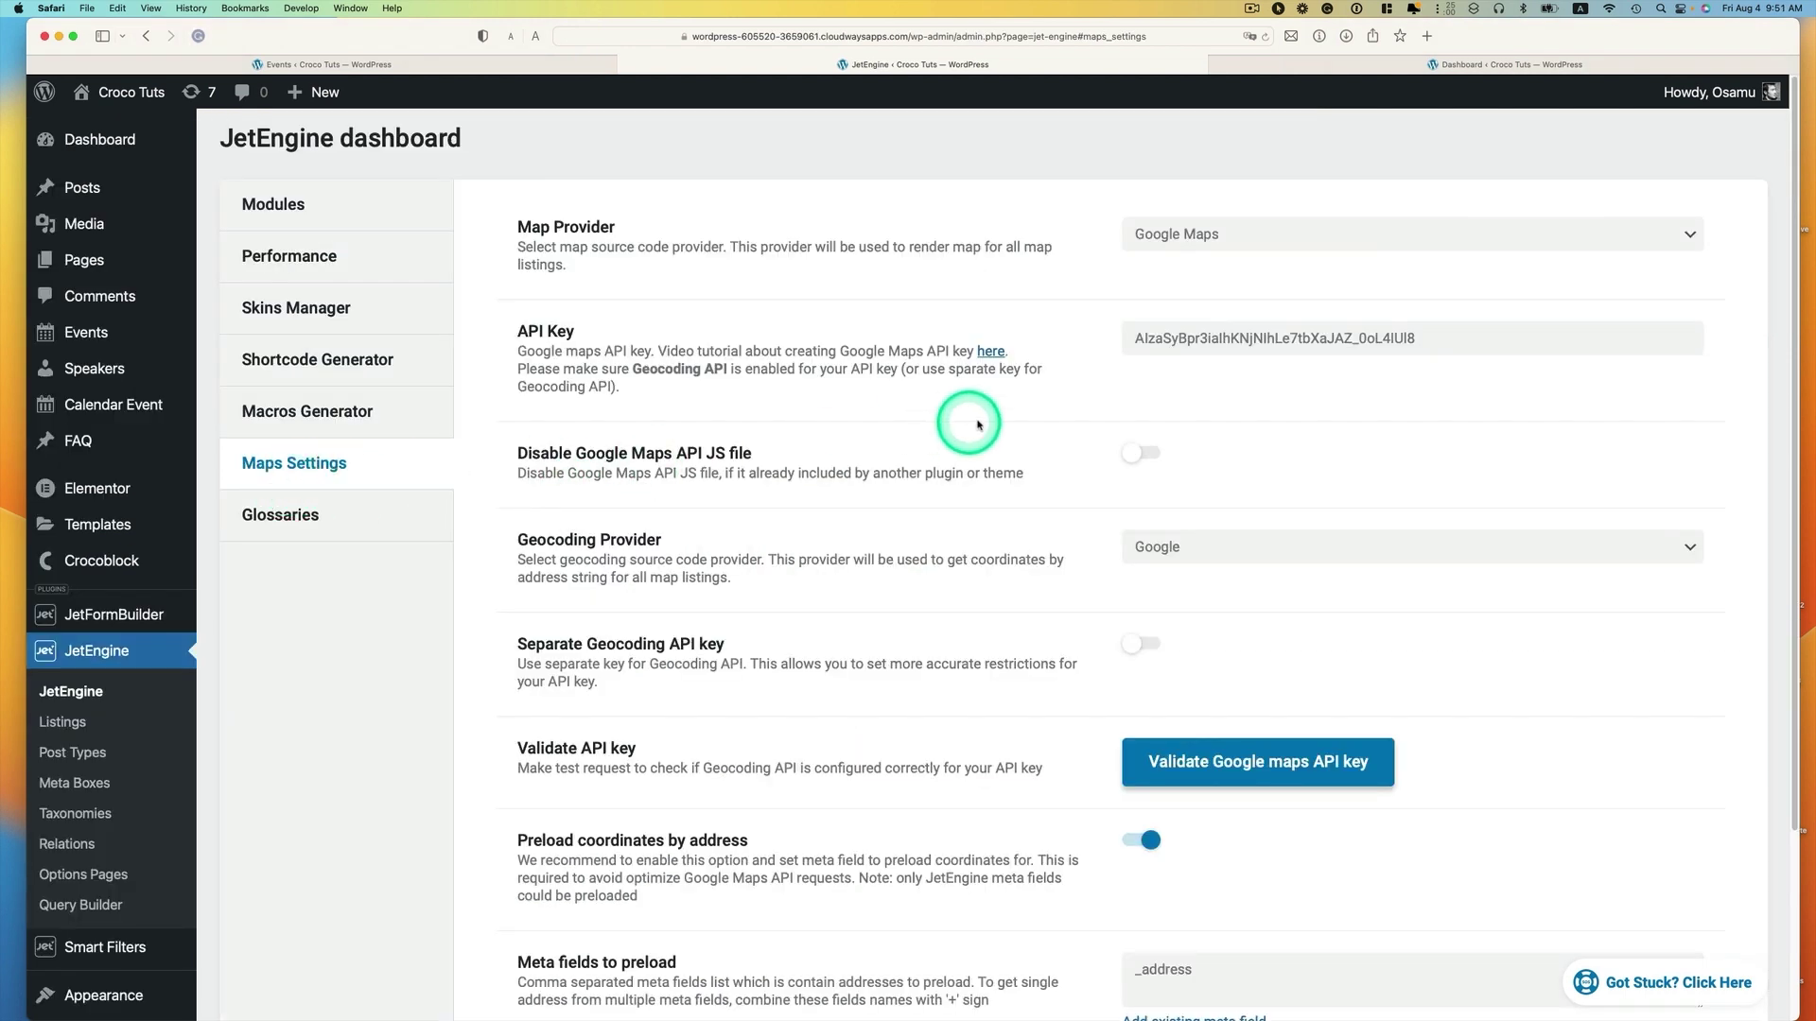
Step: Review the meta fields to preload in JetEngine's Maps Settings
scroll(1195, 648, down, 2)
scroll(1195, 648, down, 3)
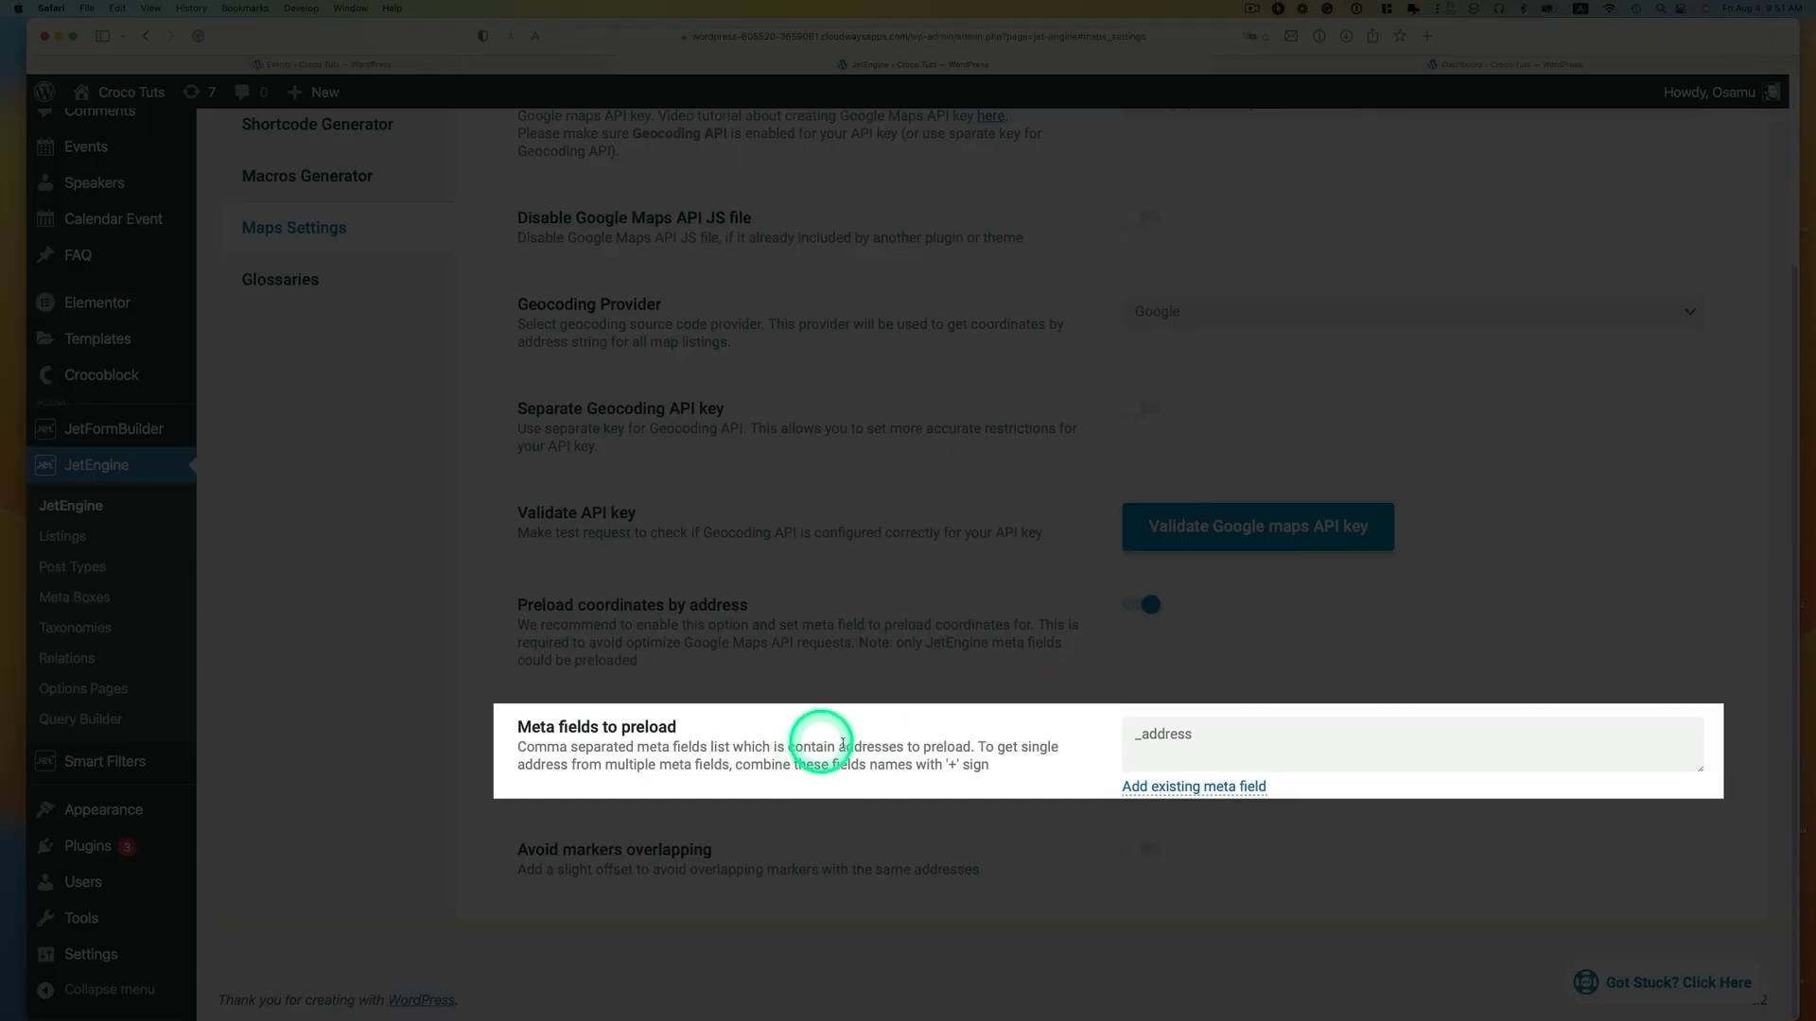
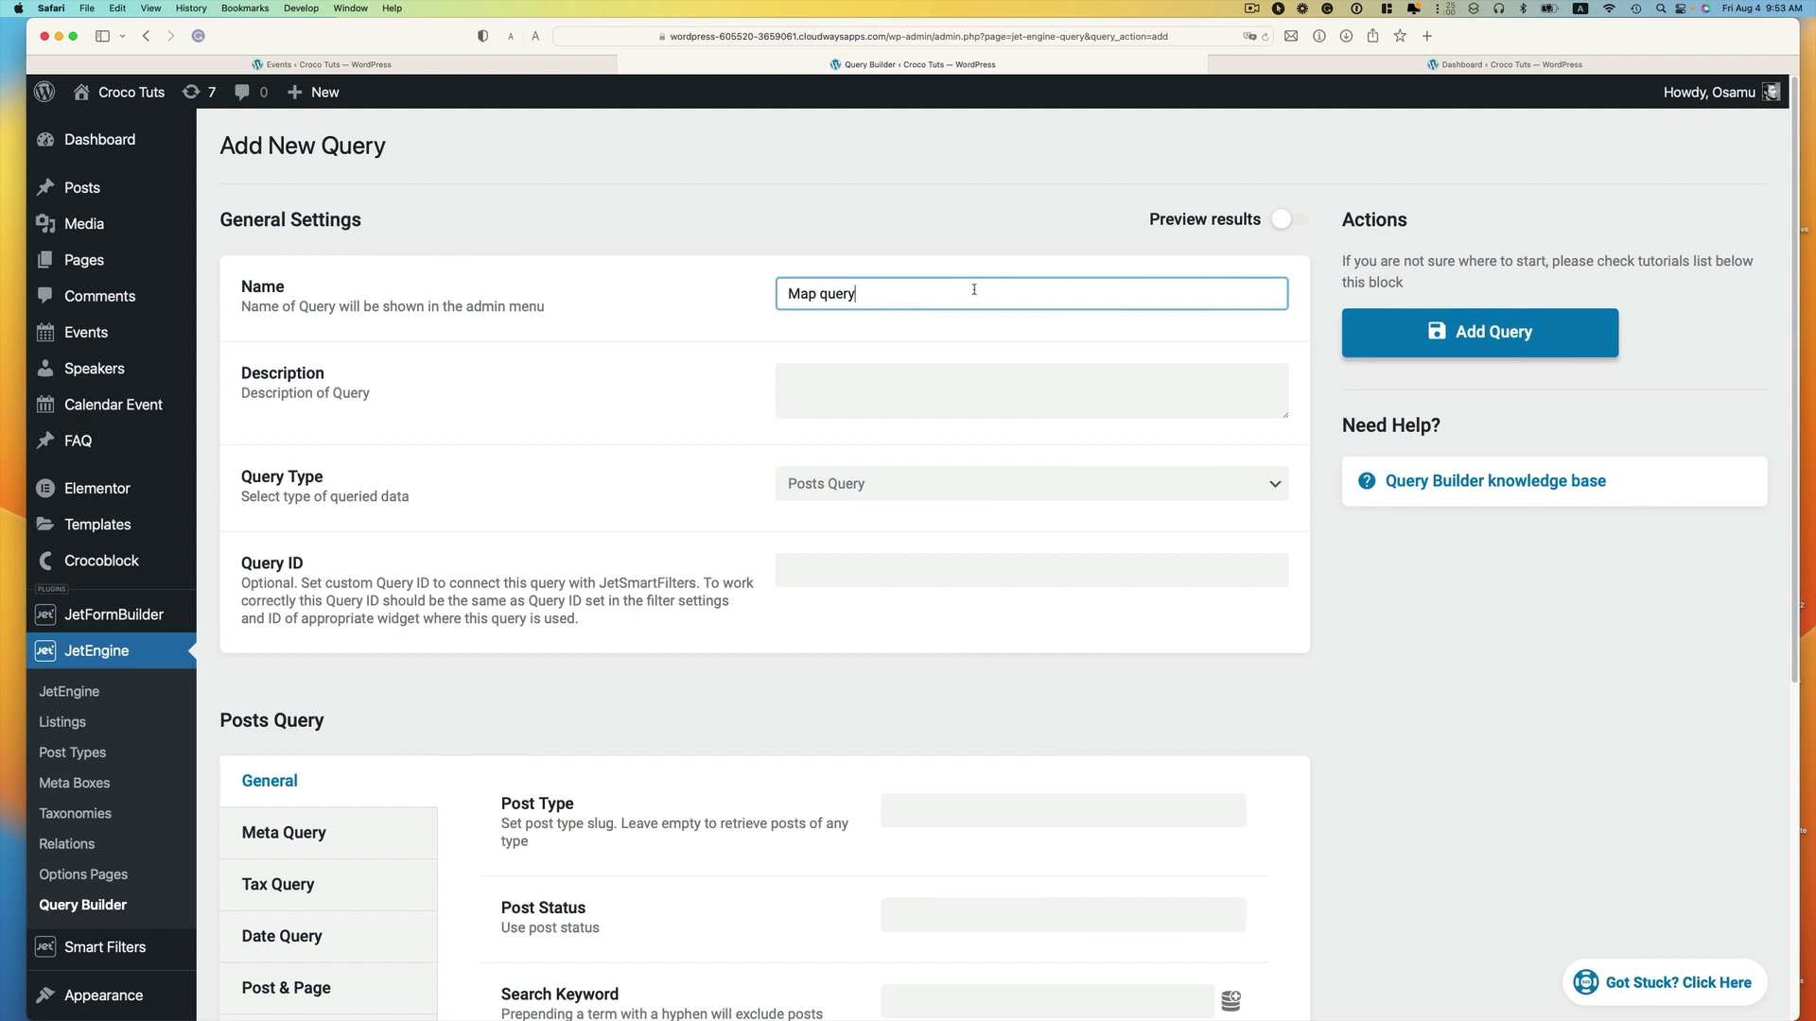
Step: Set the map query's type to Posts Query, its post type to Events and its post status to Publish
scroll(851, 397, down, 2)
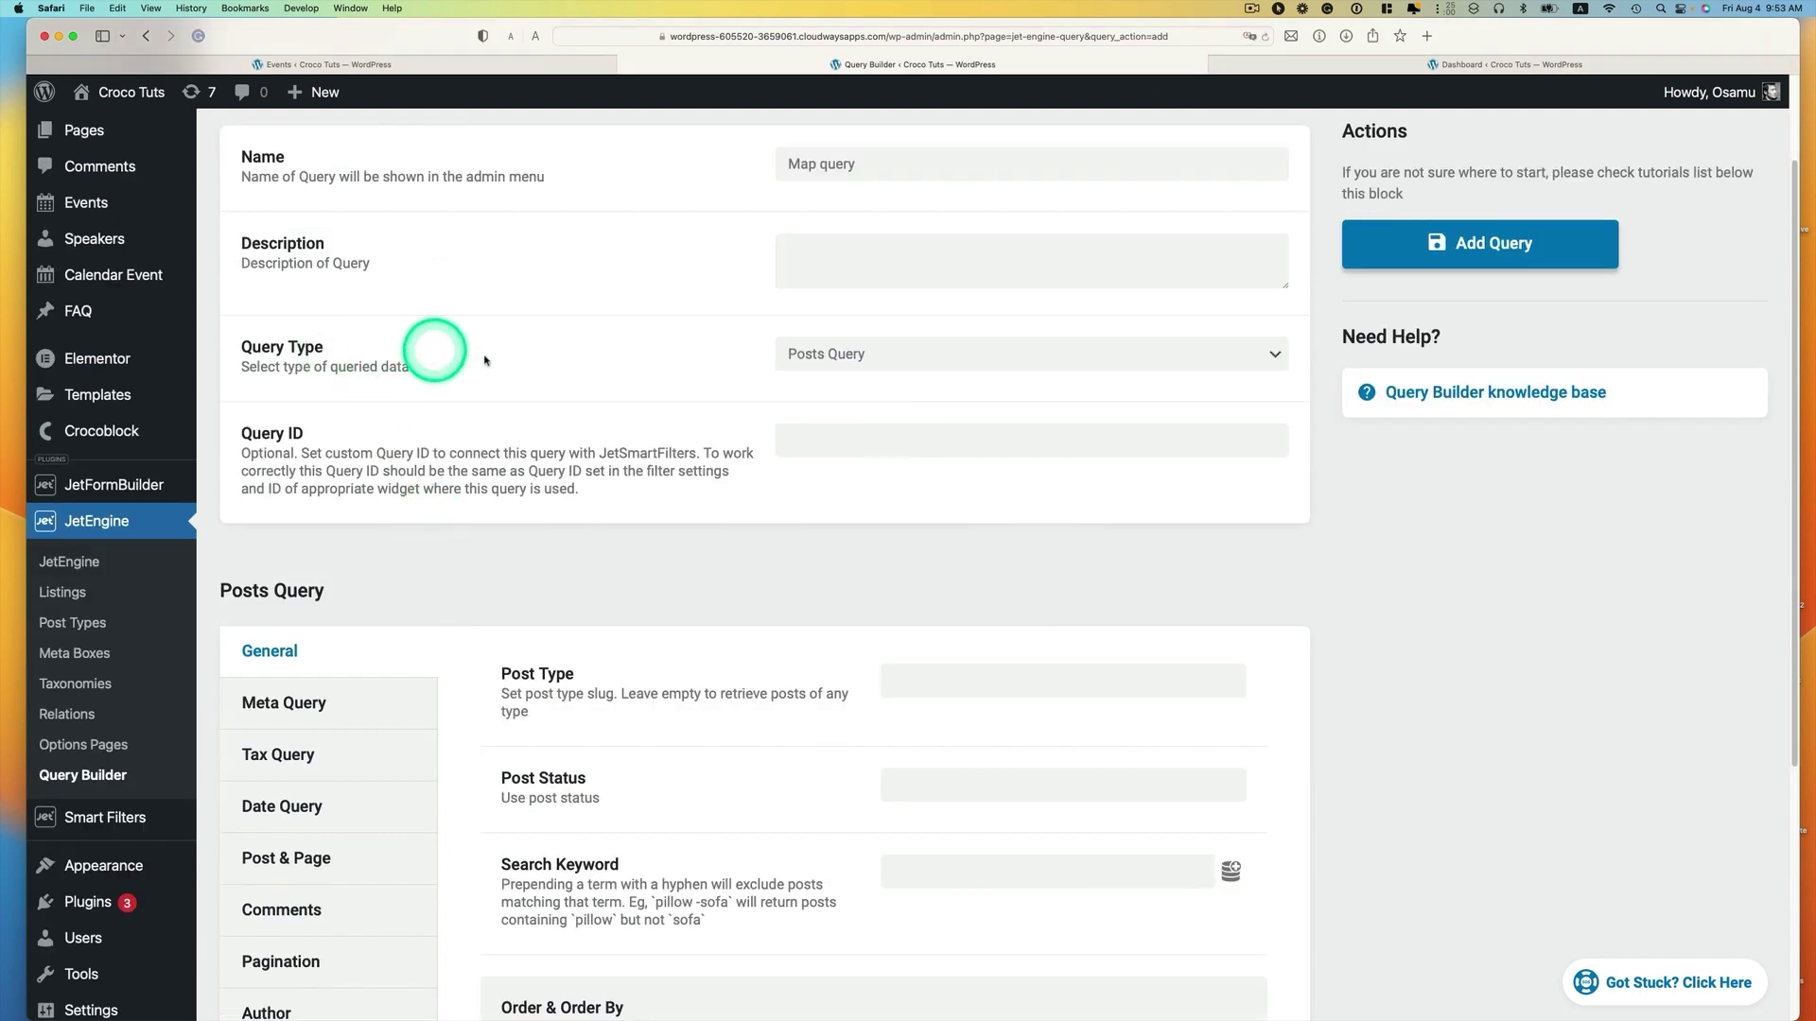
click(827, 354)
click(825, 346)
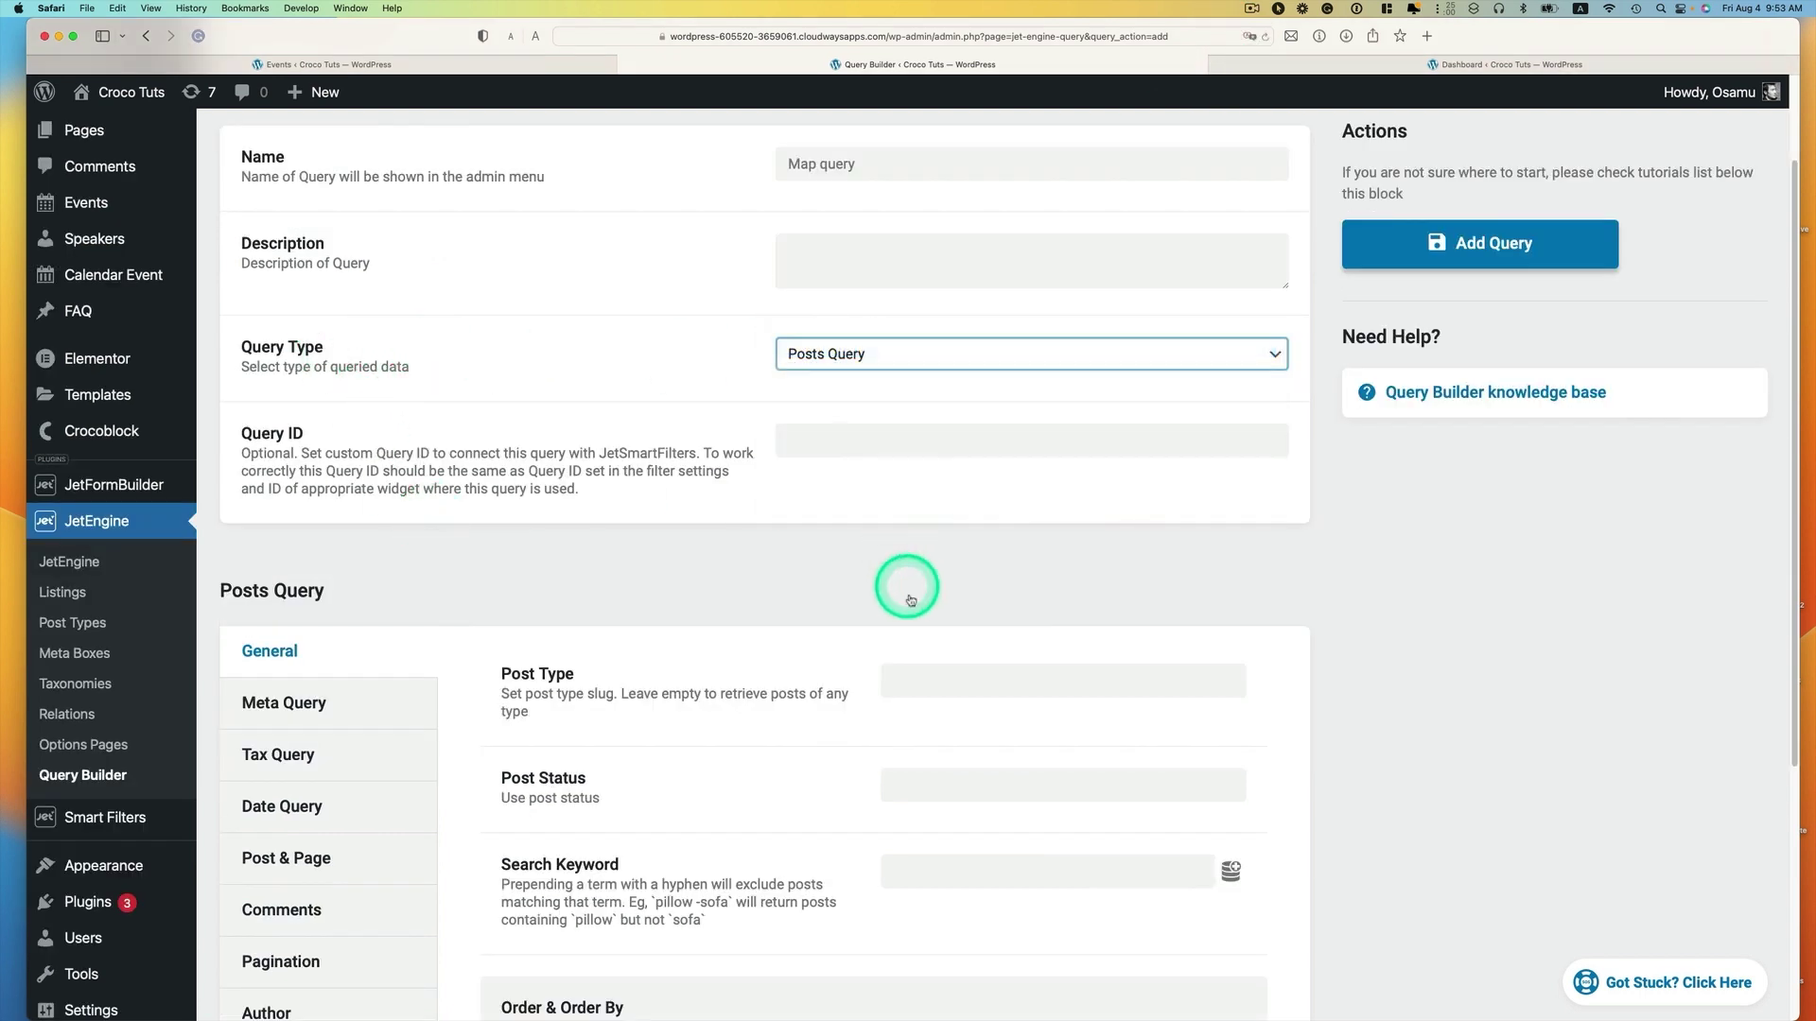
click(927, 681)
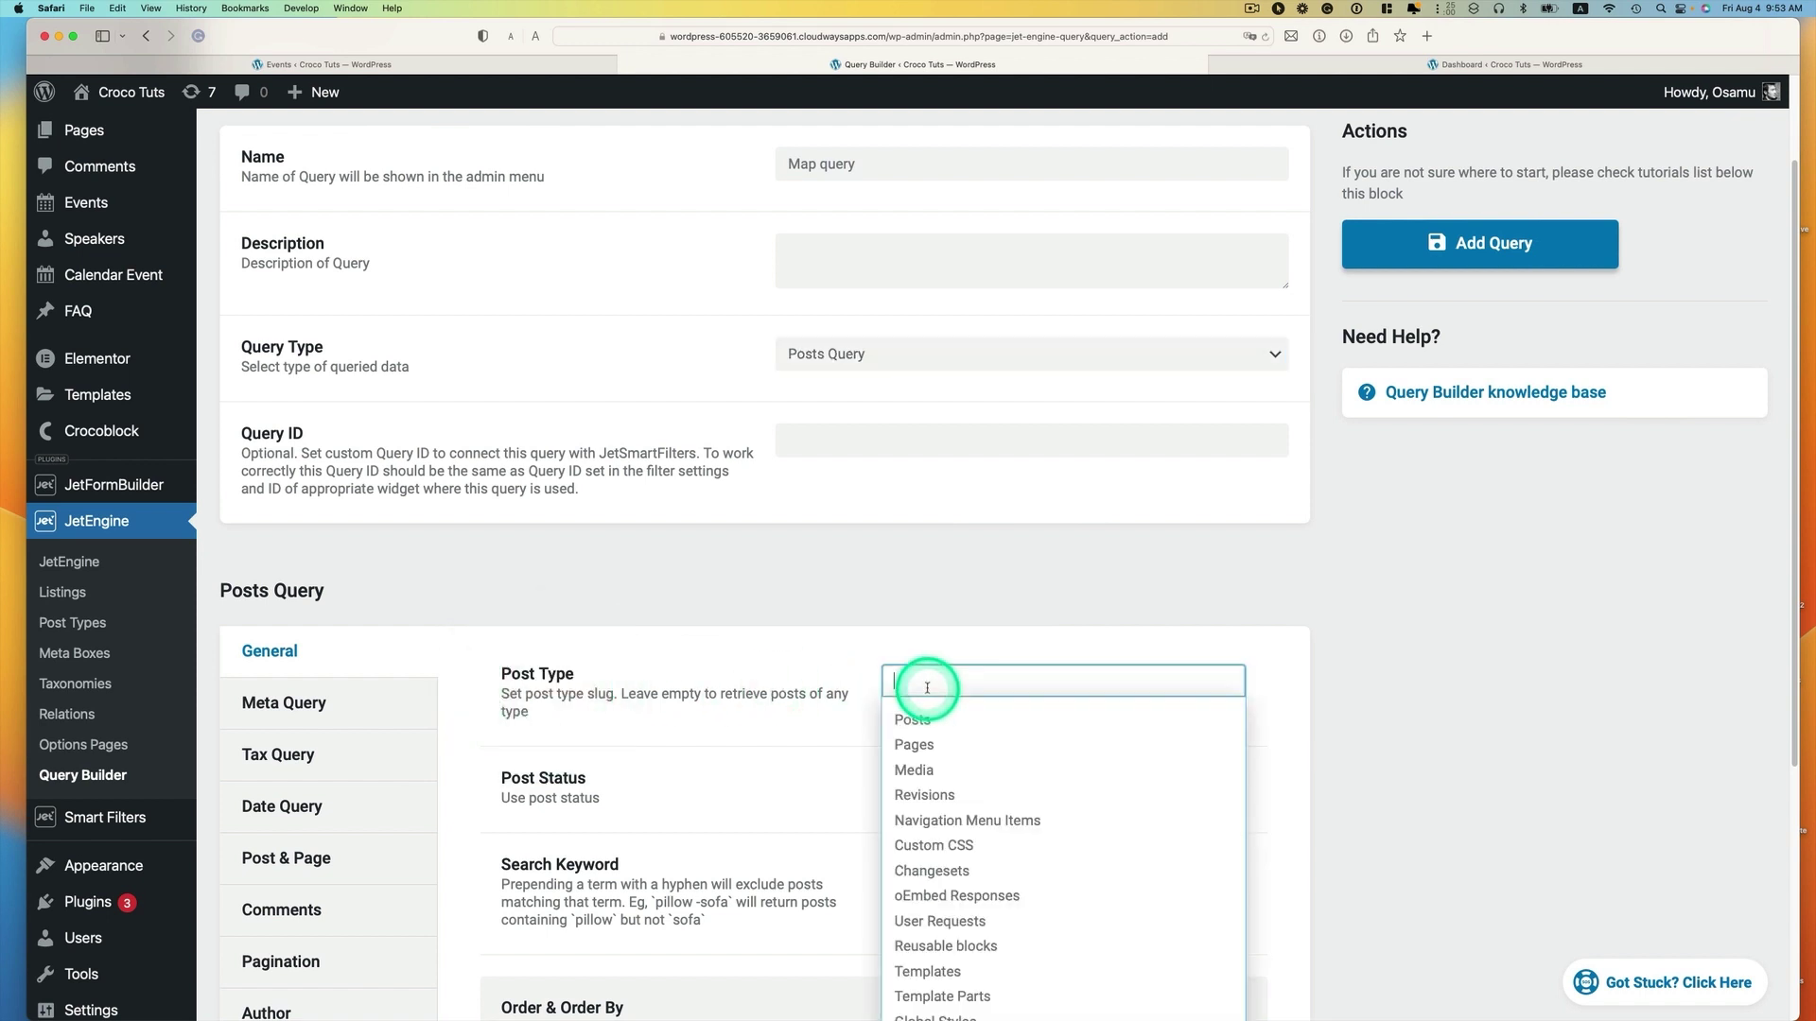
scroll(945, 697, down, 3)
scroll(952, 704, down, 5)
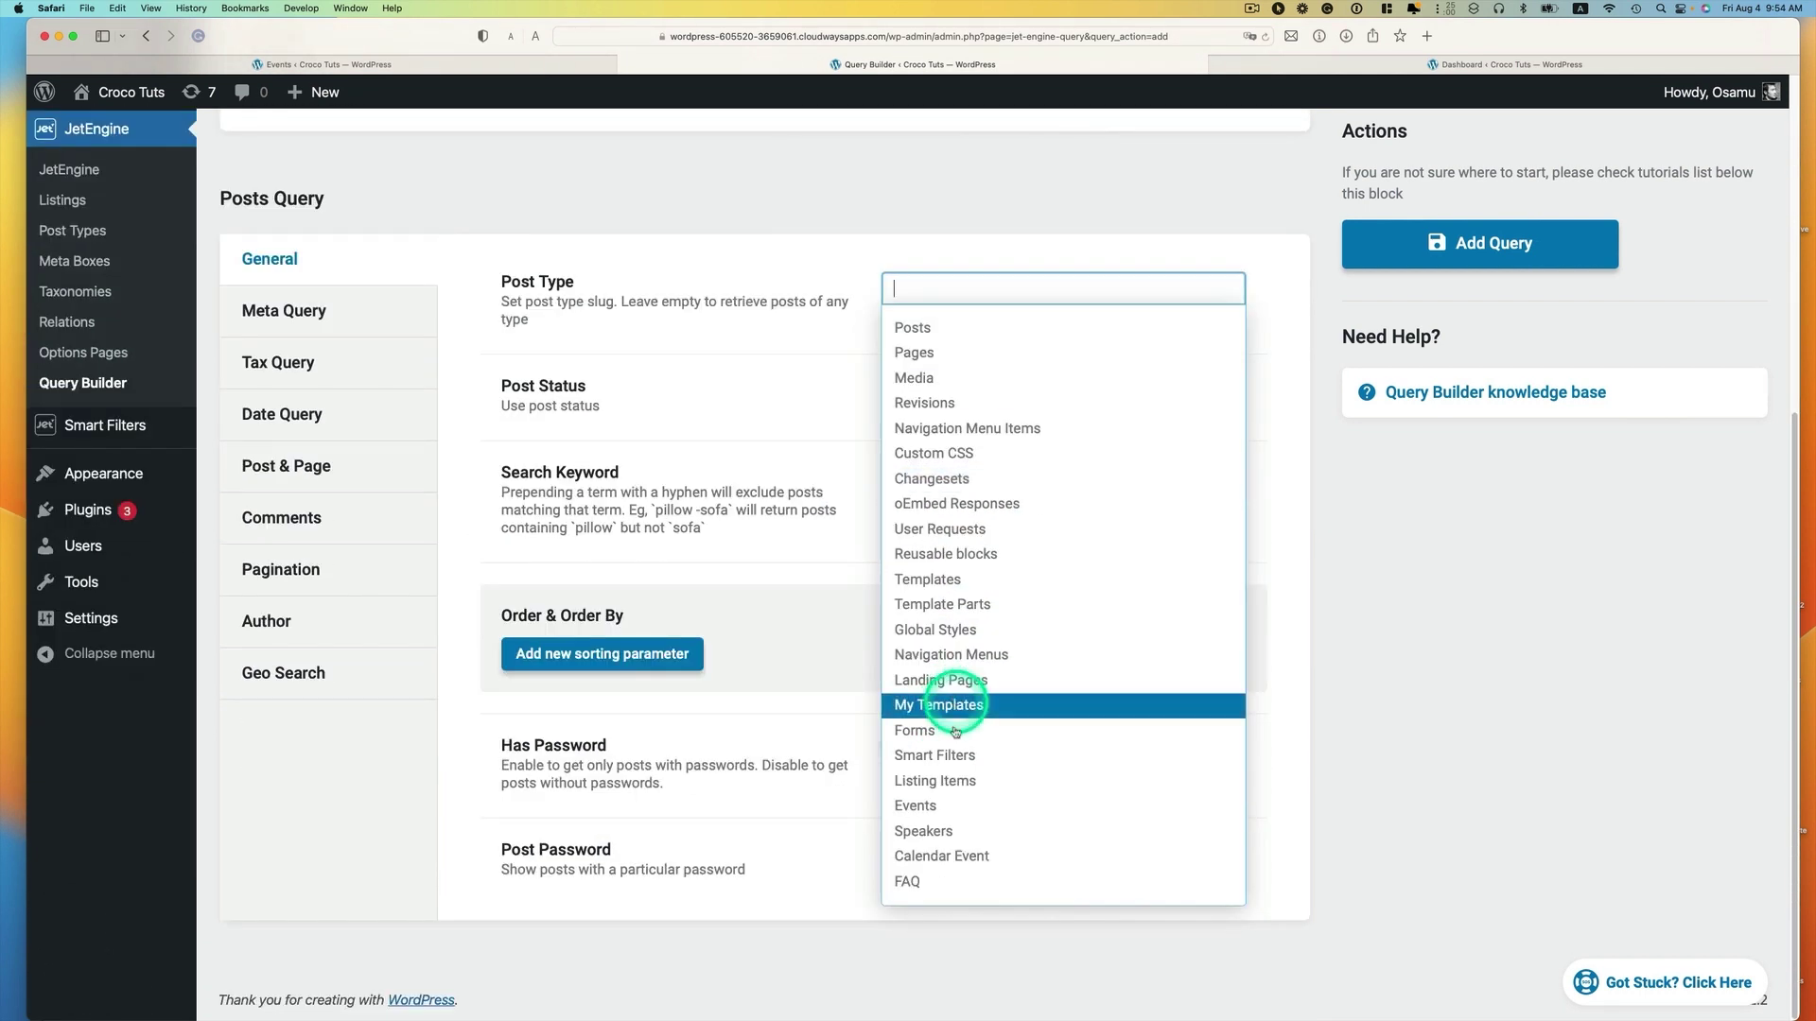
click(903, 805)
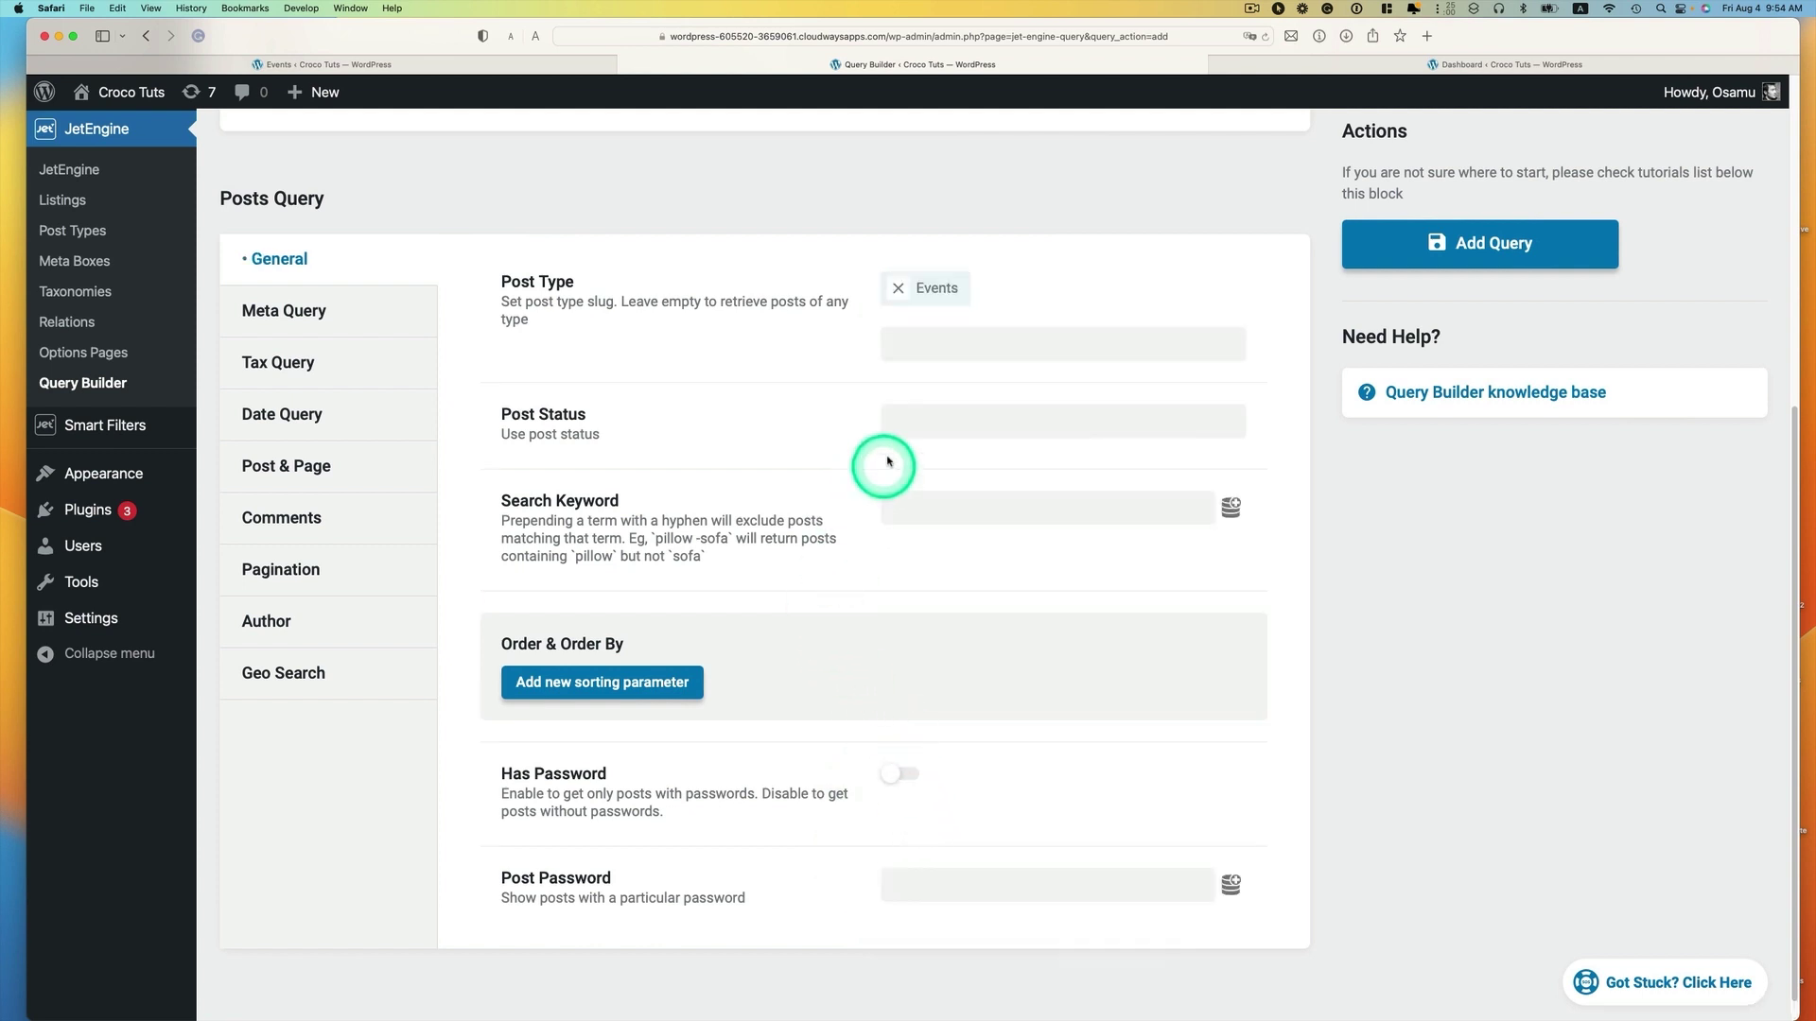
click(899, 423)
click(922, 484)
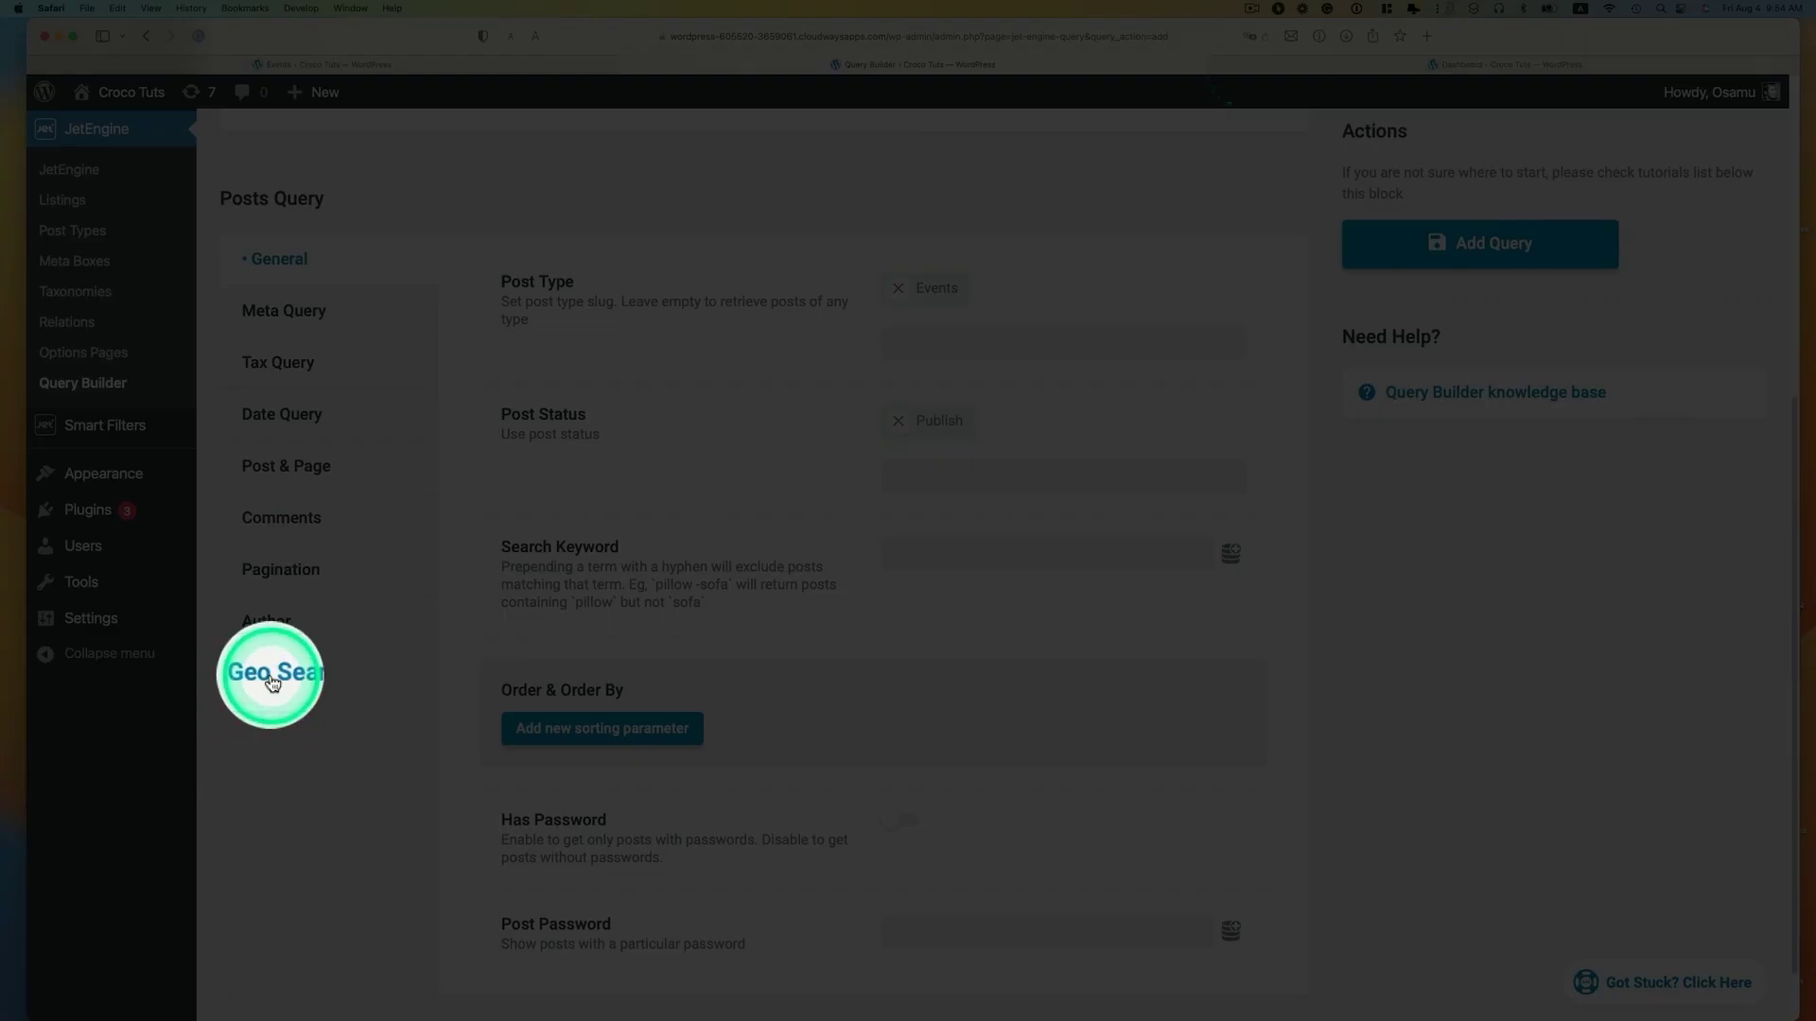
Step: Set the query's Geo Search location to a point at Toronto, using the full-screen map
click(272, 675)
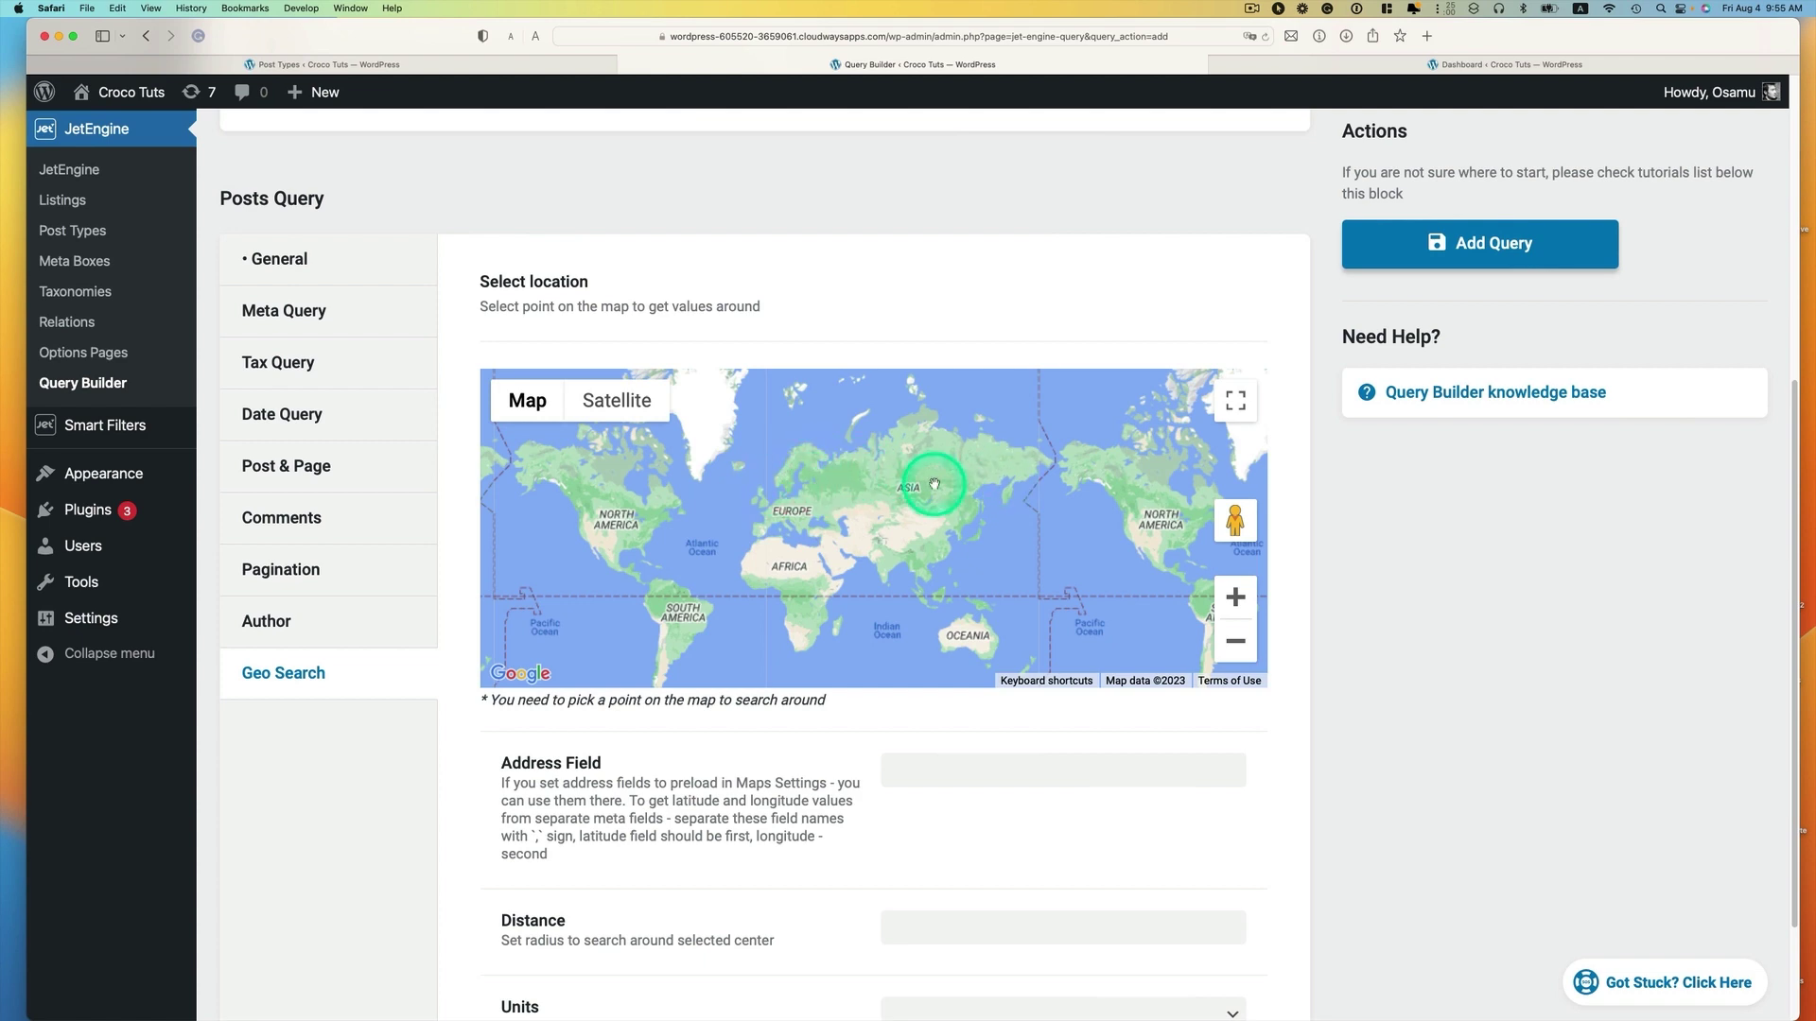
click(912, 490)
click(1235, 408)
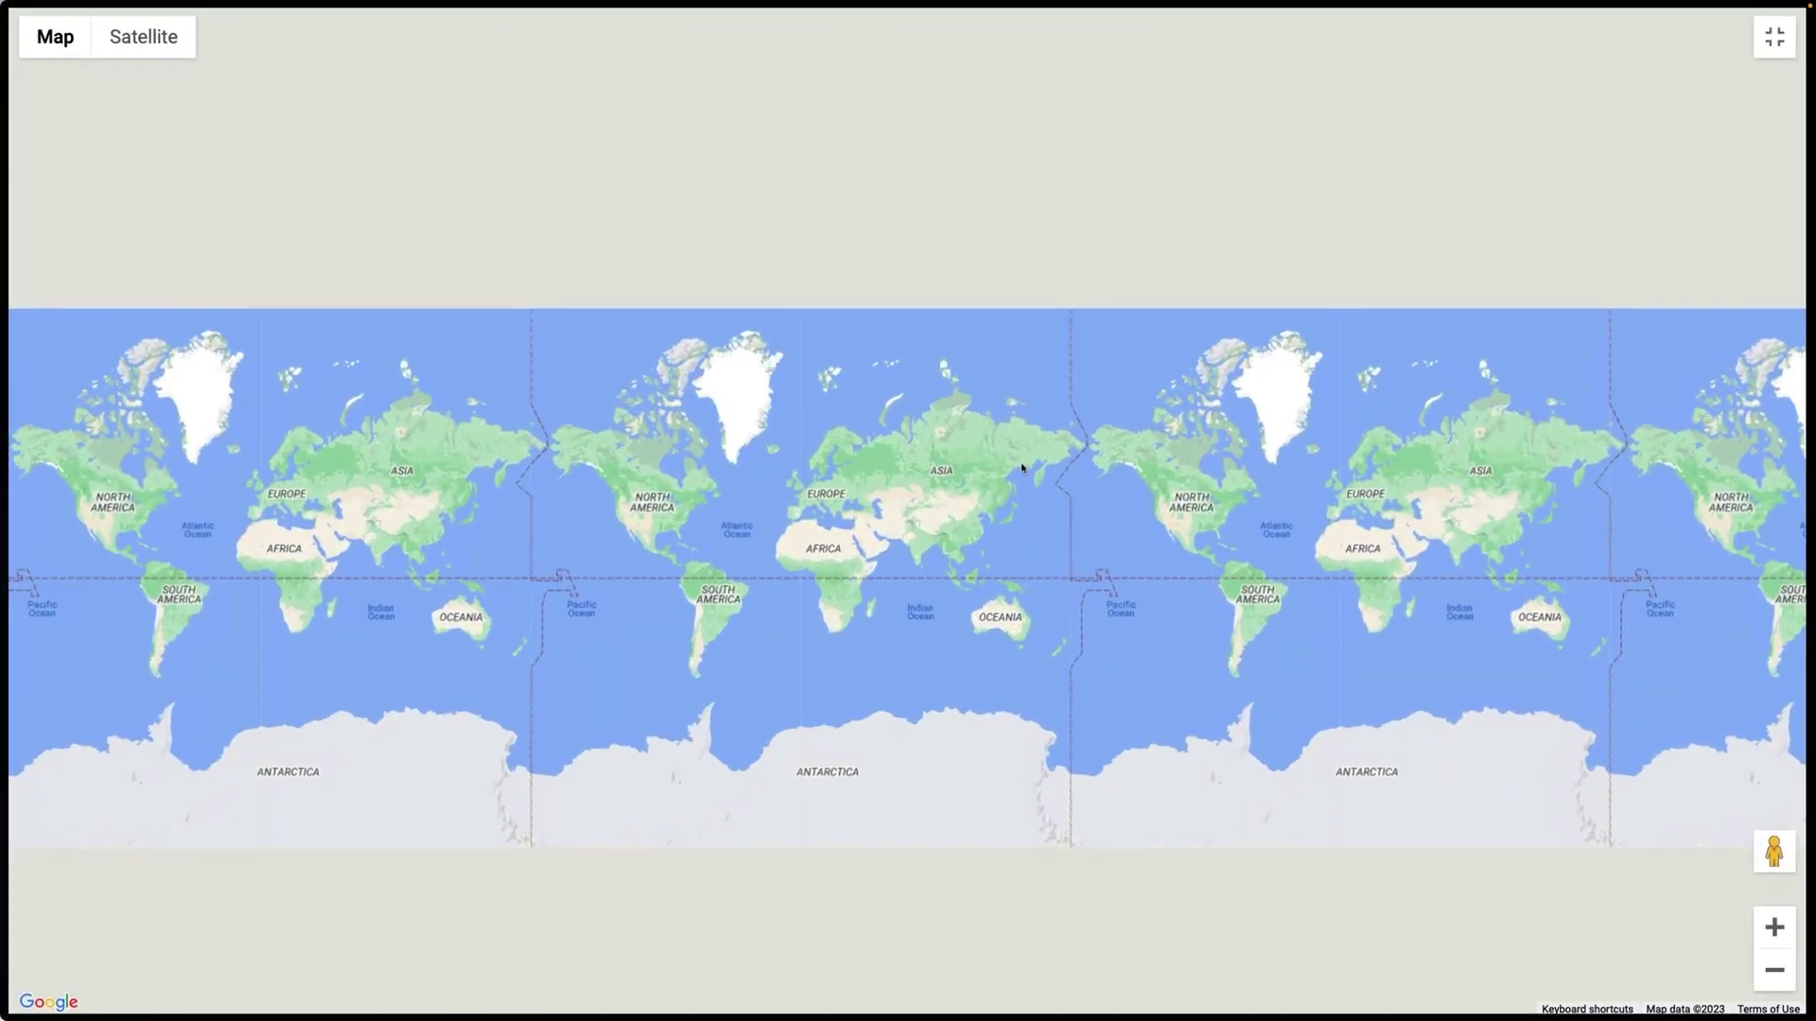
click(689, 527)
click(364, 518)
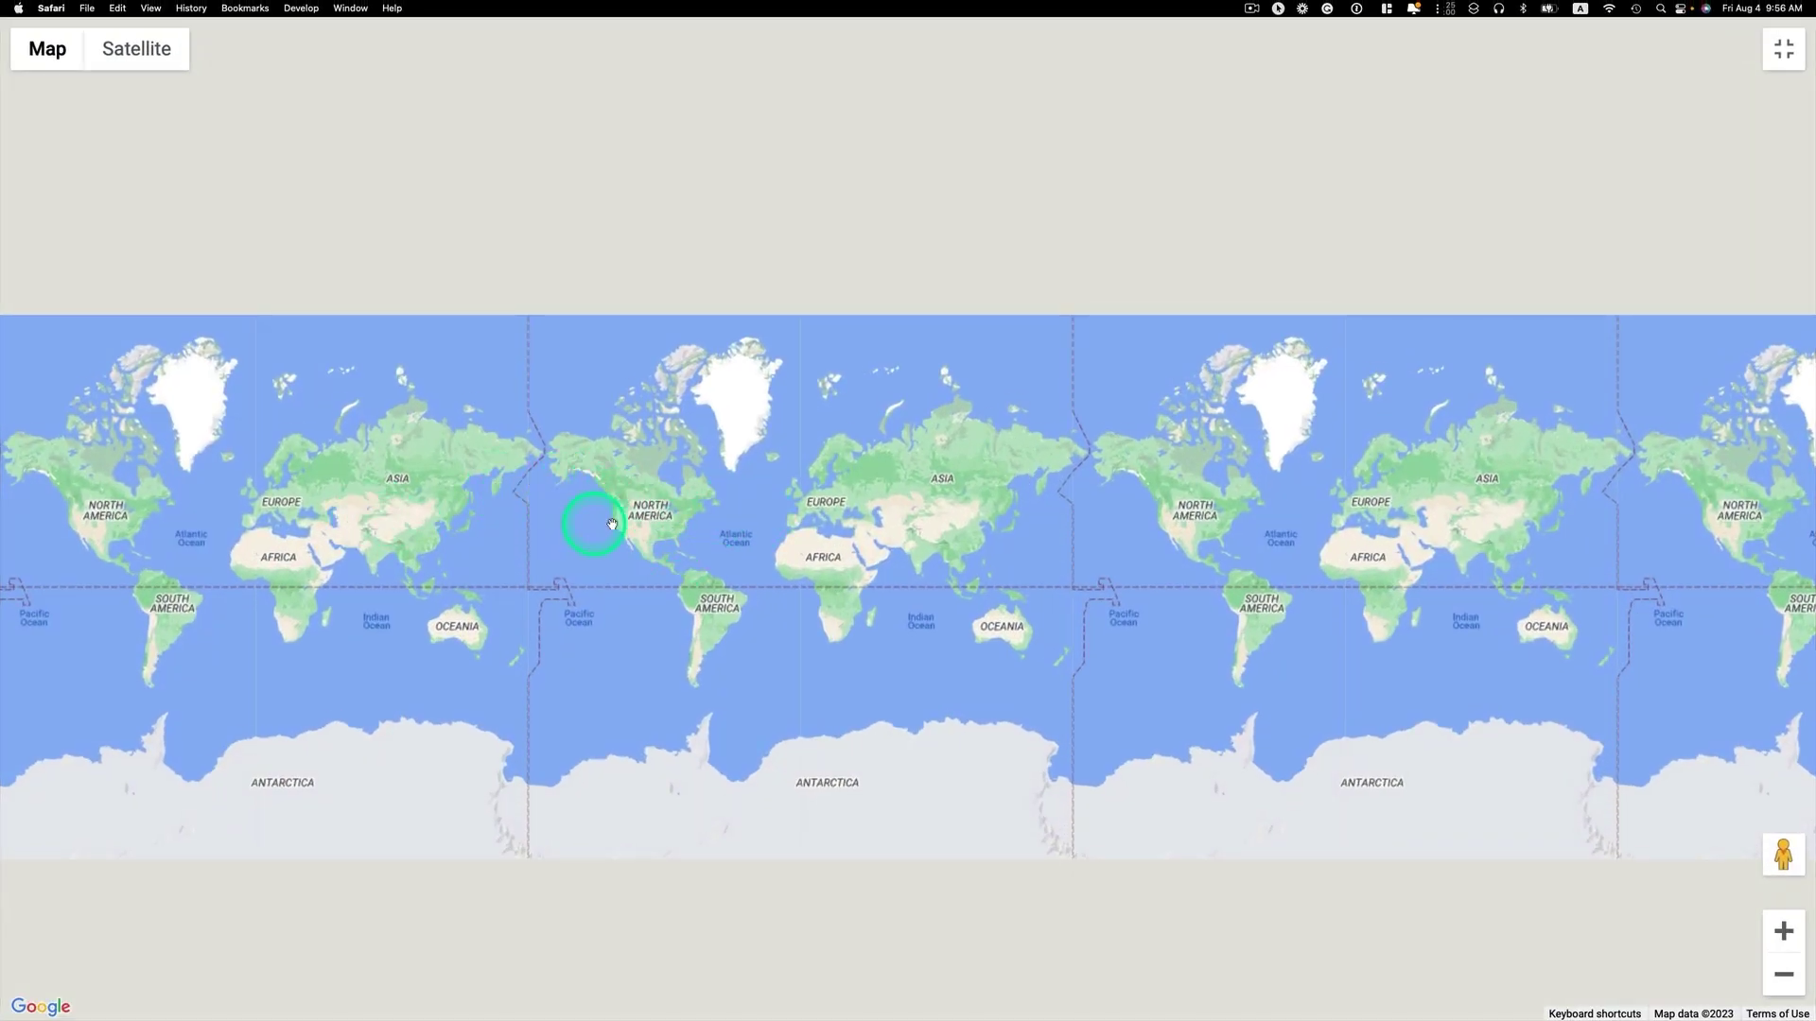
scroll(650, 513, up, 5)
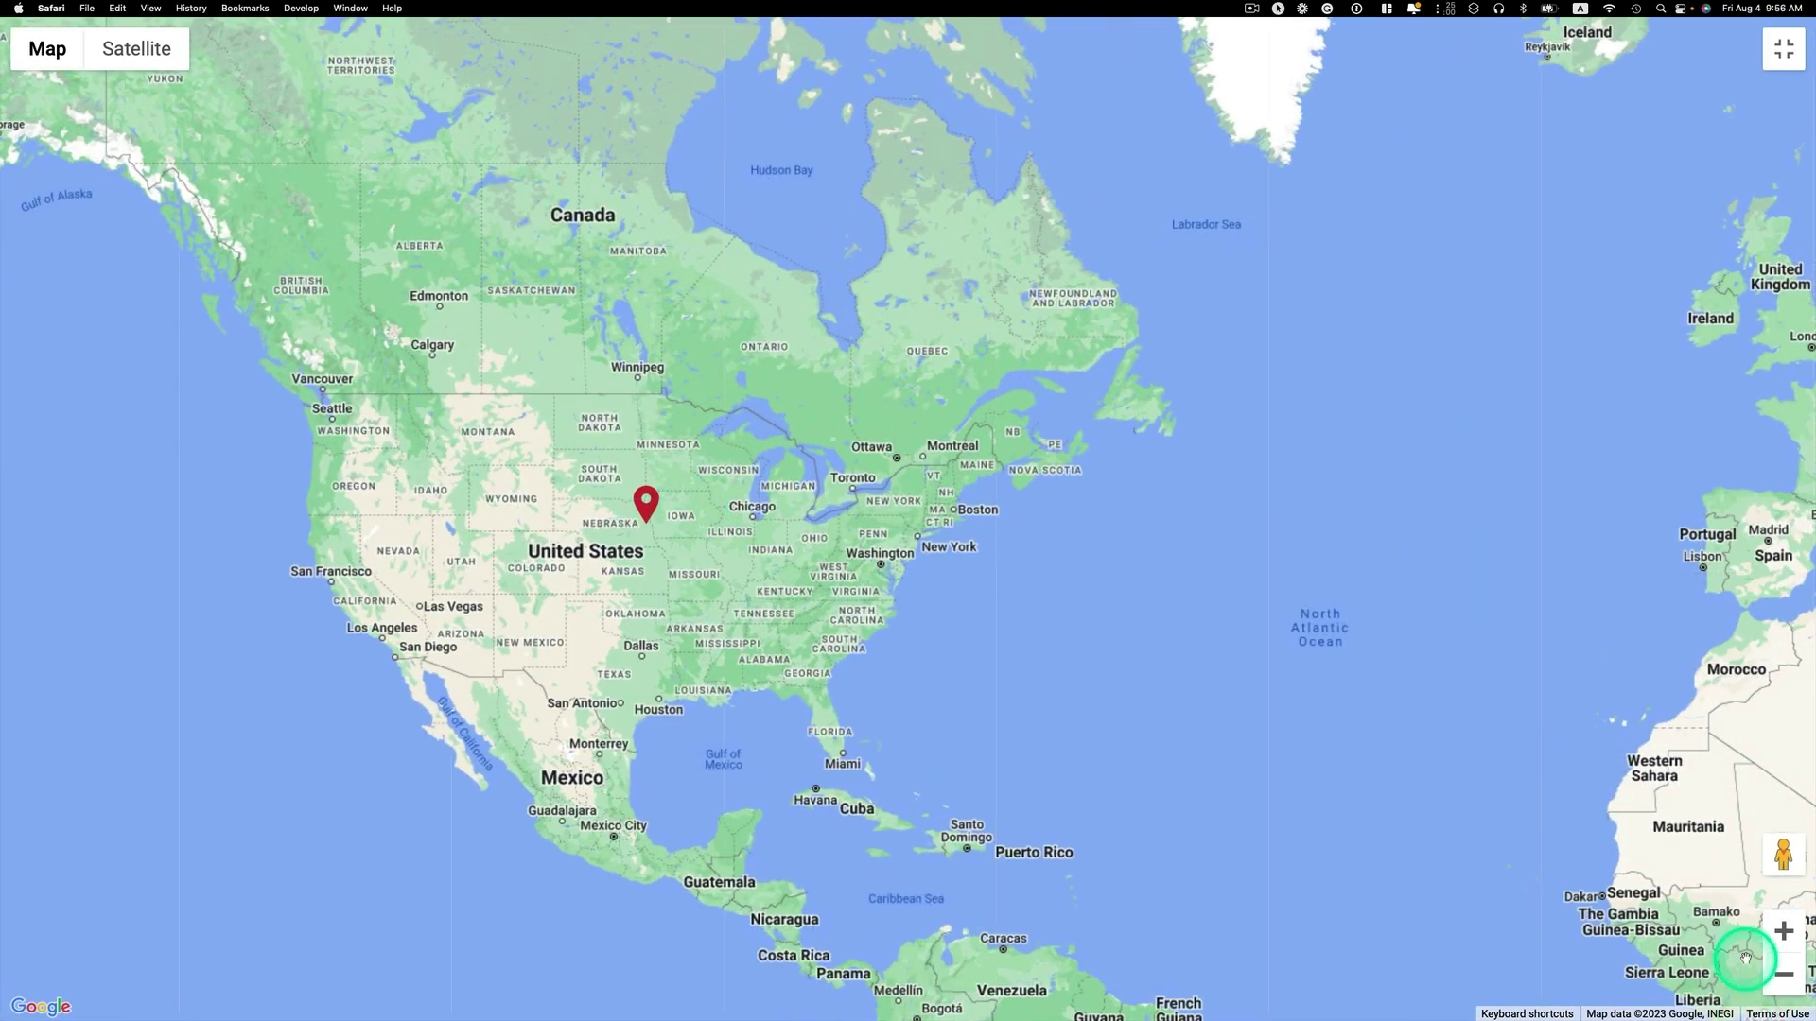
click(1781, 930)
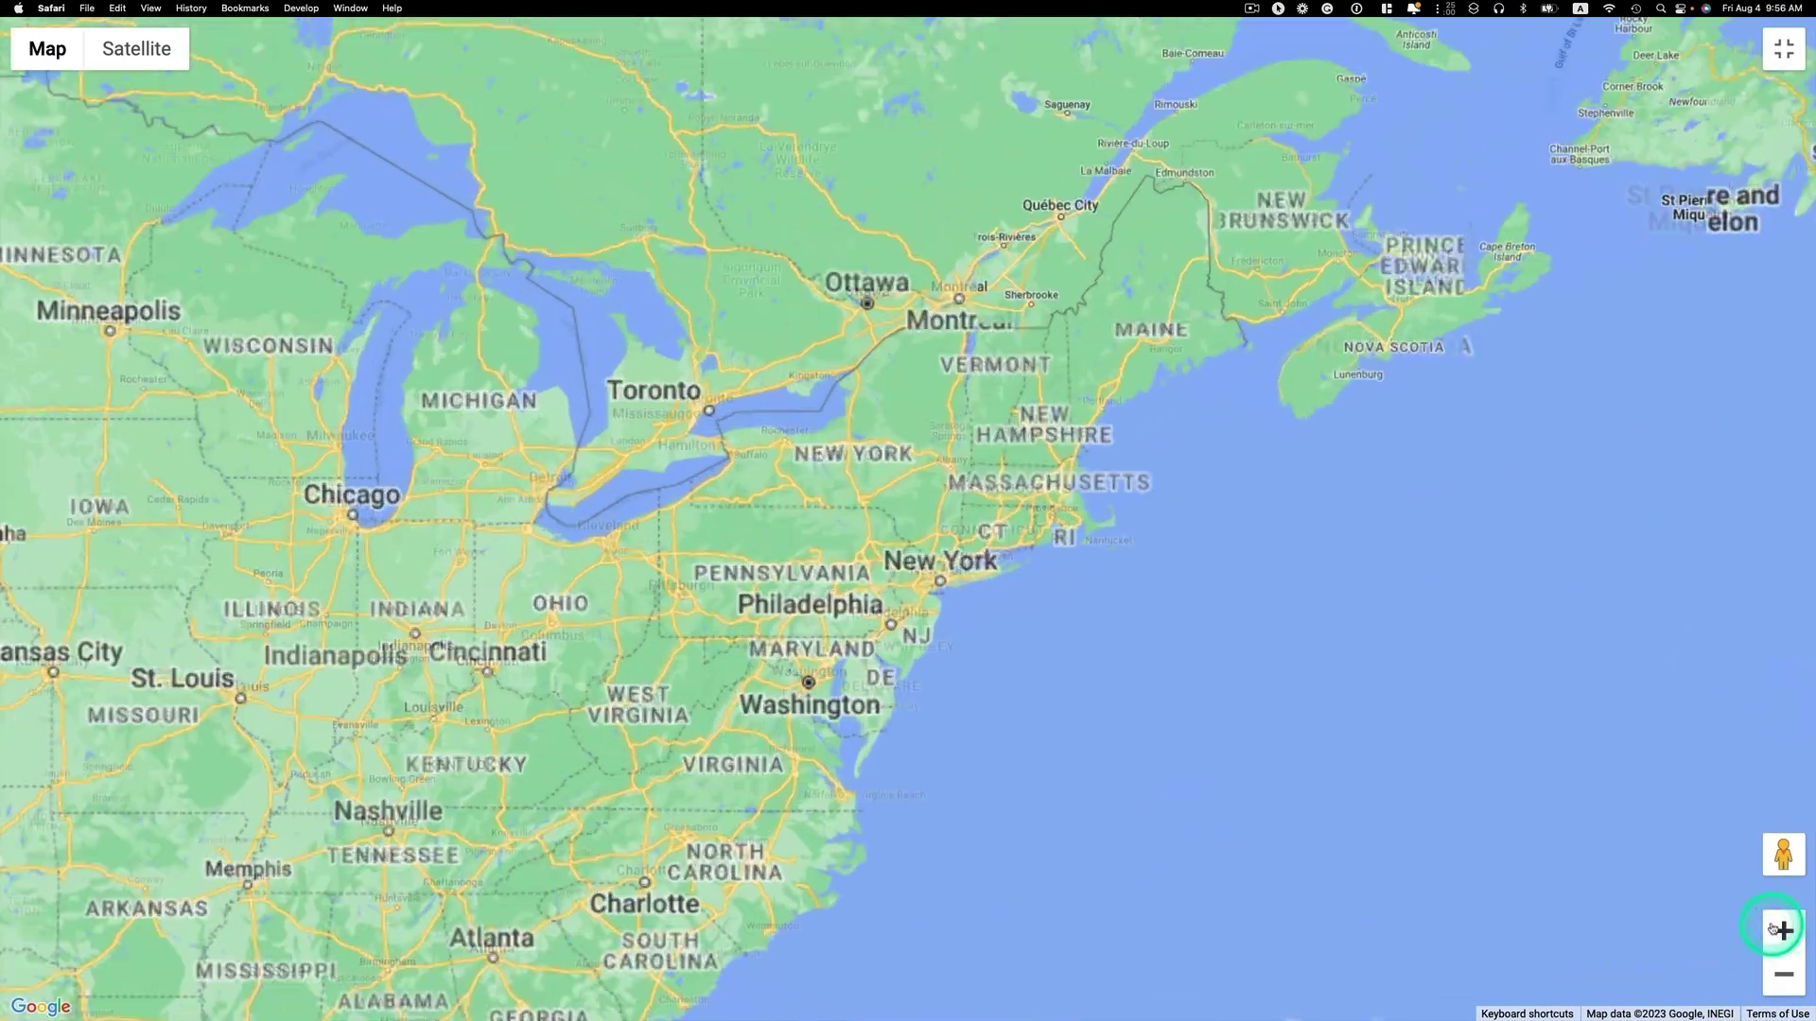
click(716, 410)
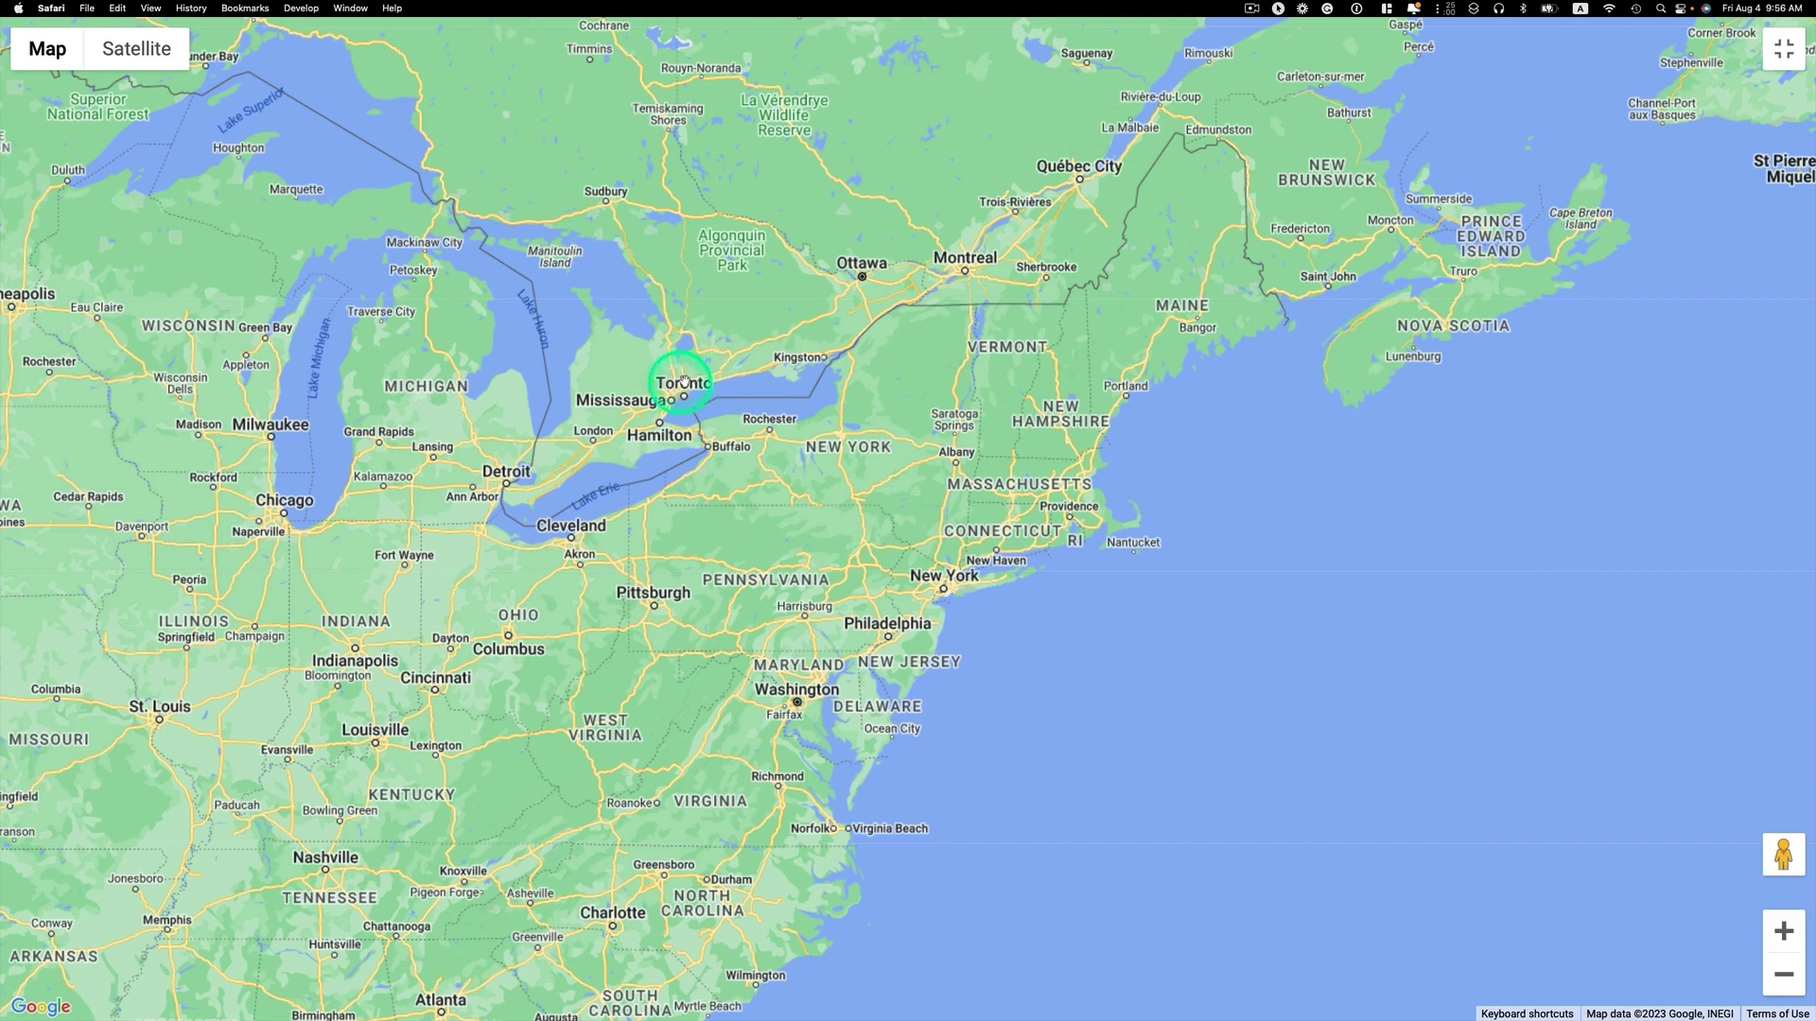
click(690, 381)
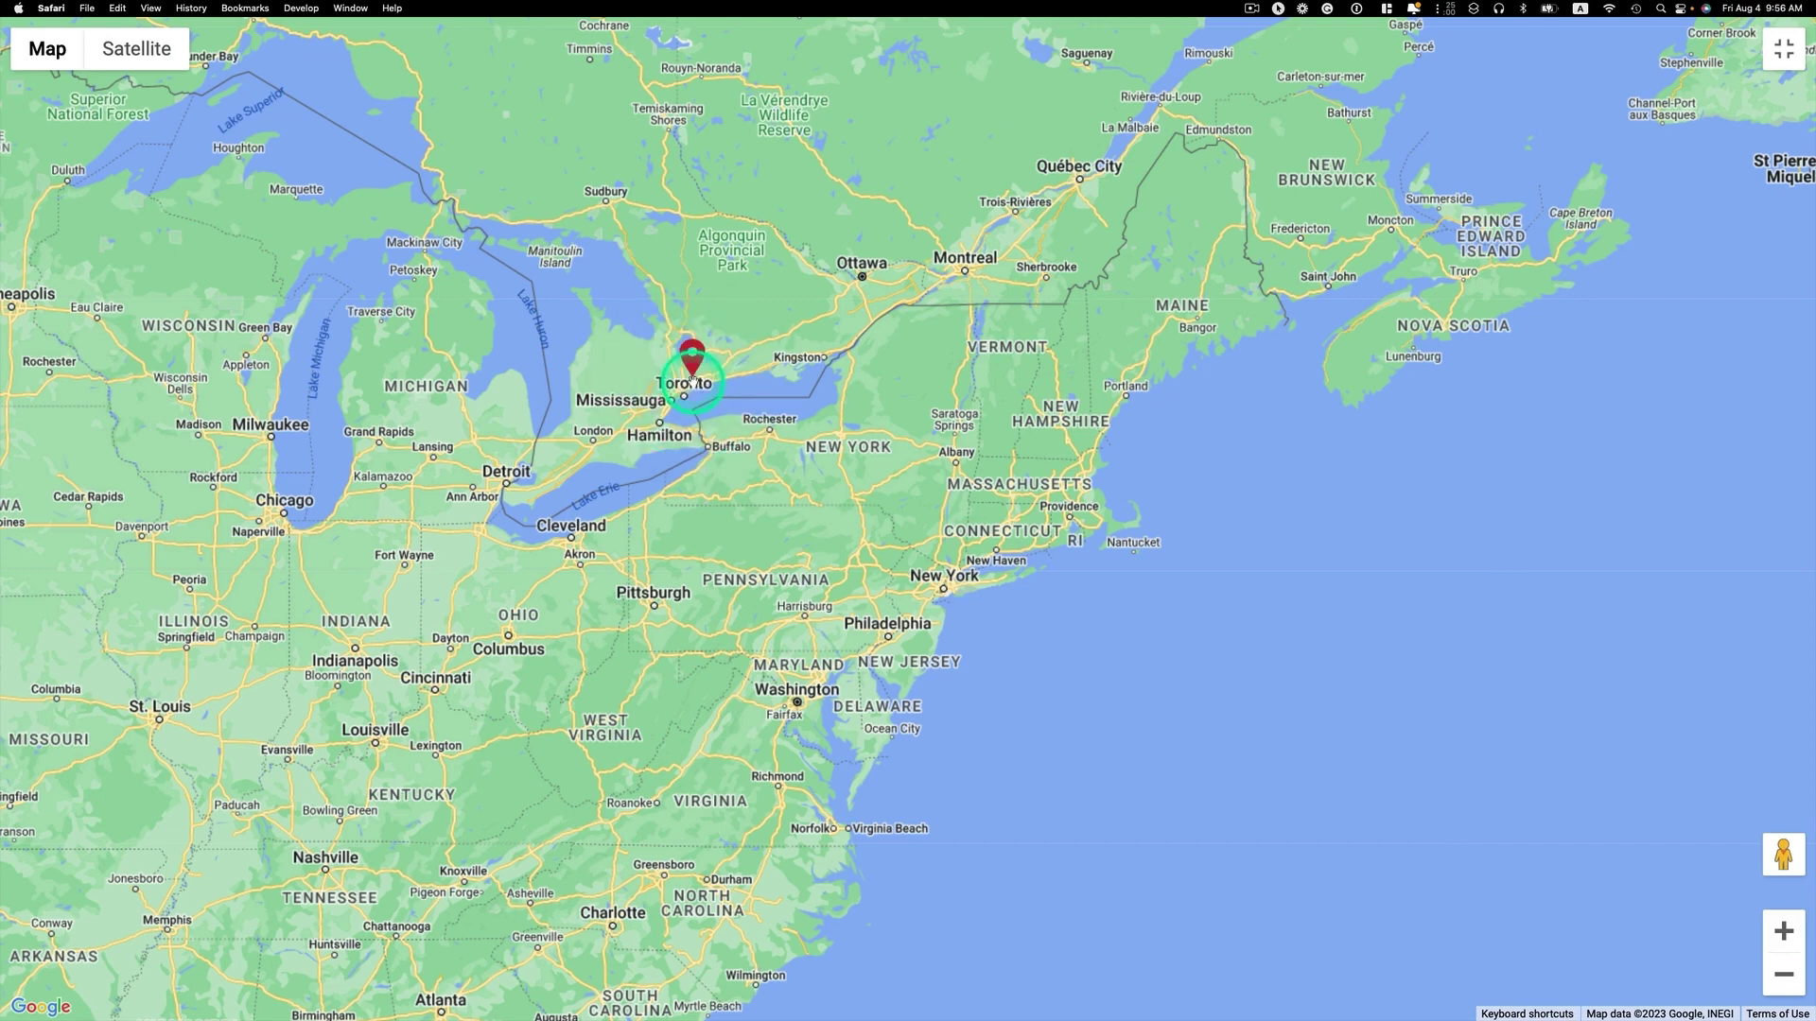
click(1784, 48)
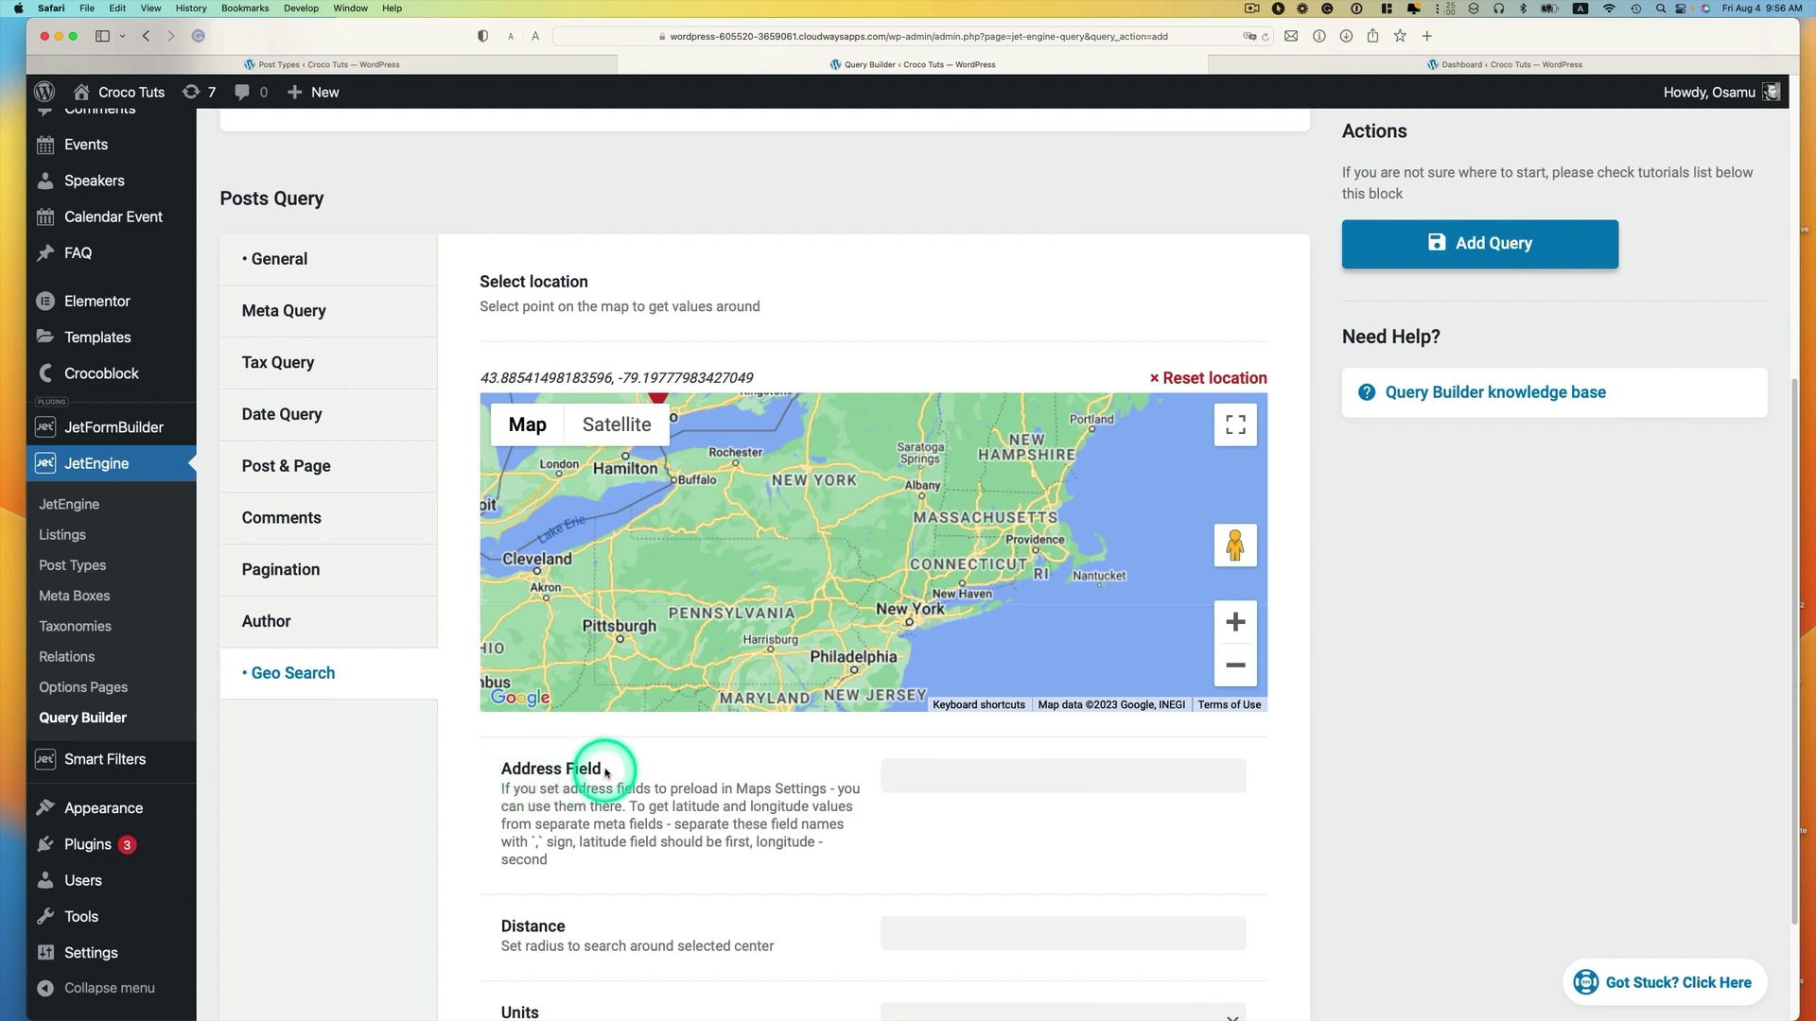
Step: Copy the Name/ID of the Events post type's Address meta field and enter _address as the Geo Search address field
click(312, 64)
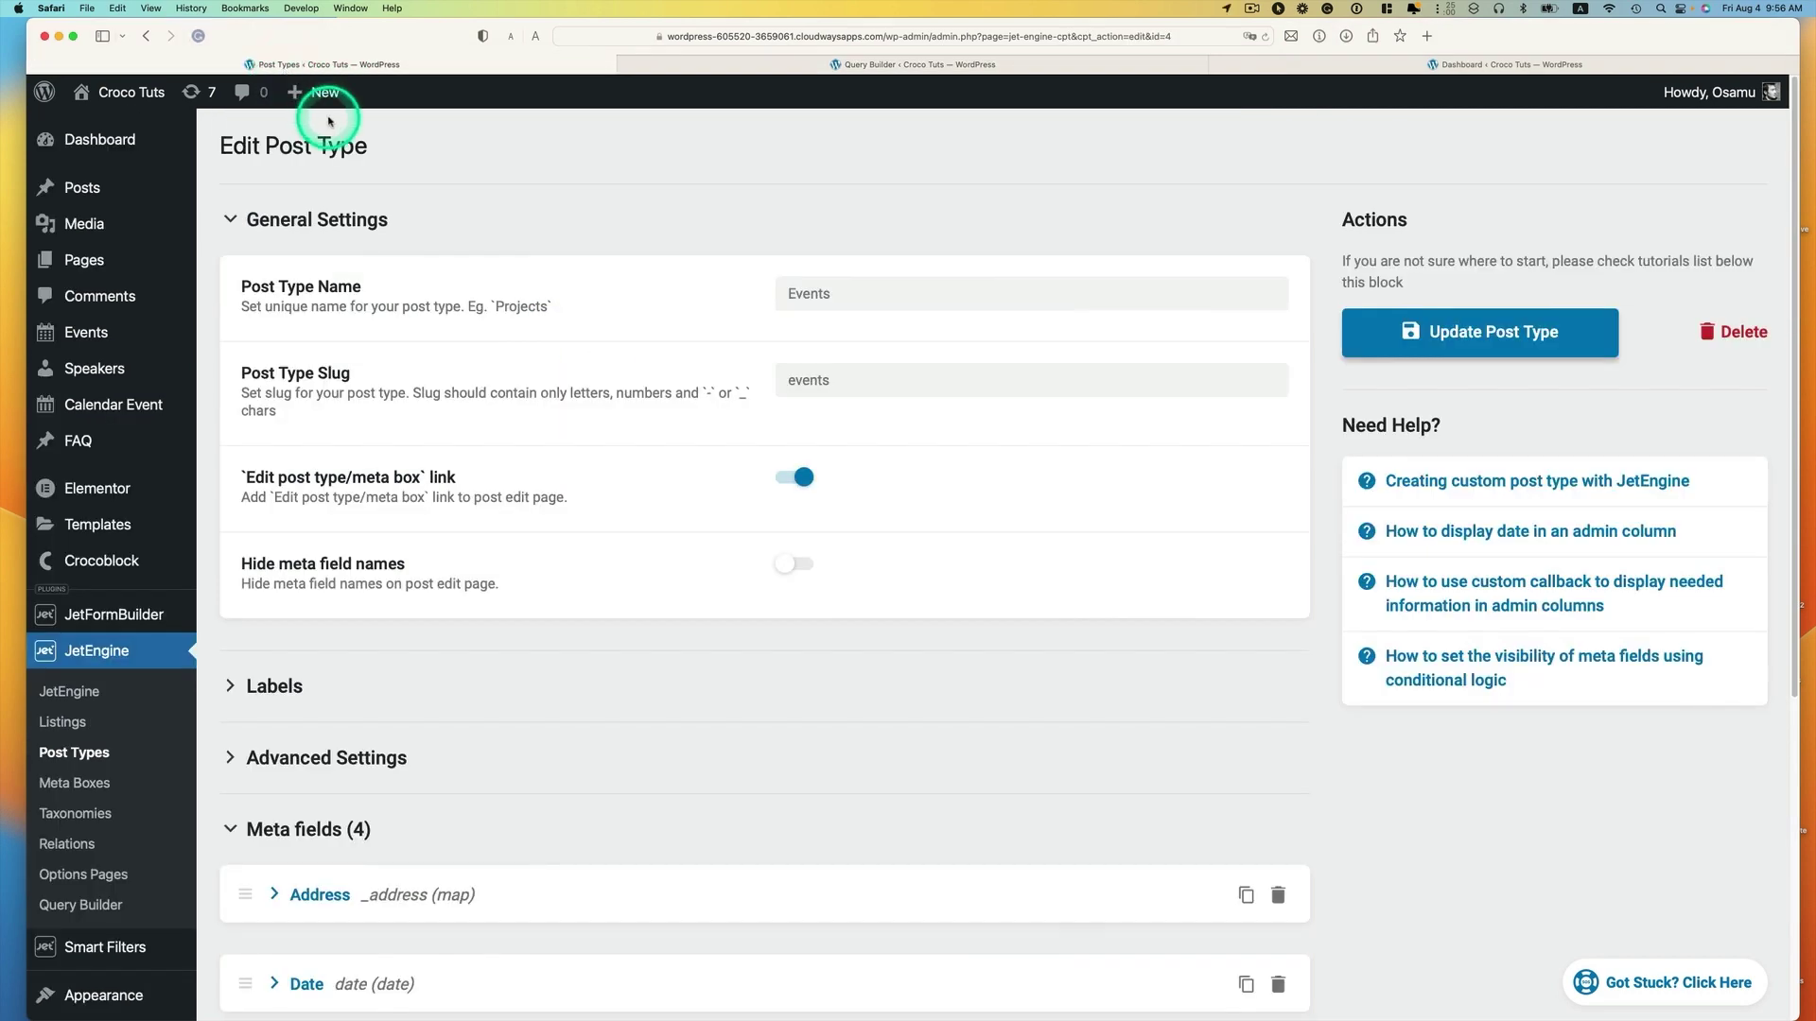
scroll(803, 337, down, 3)
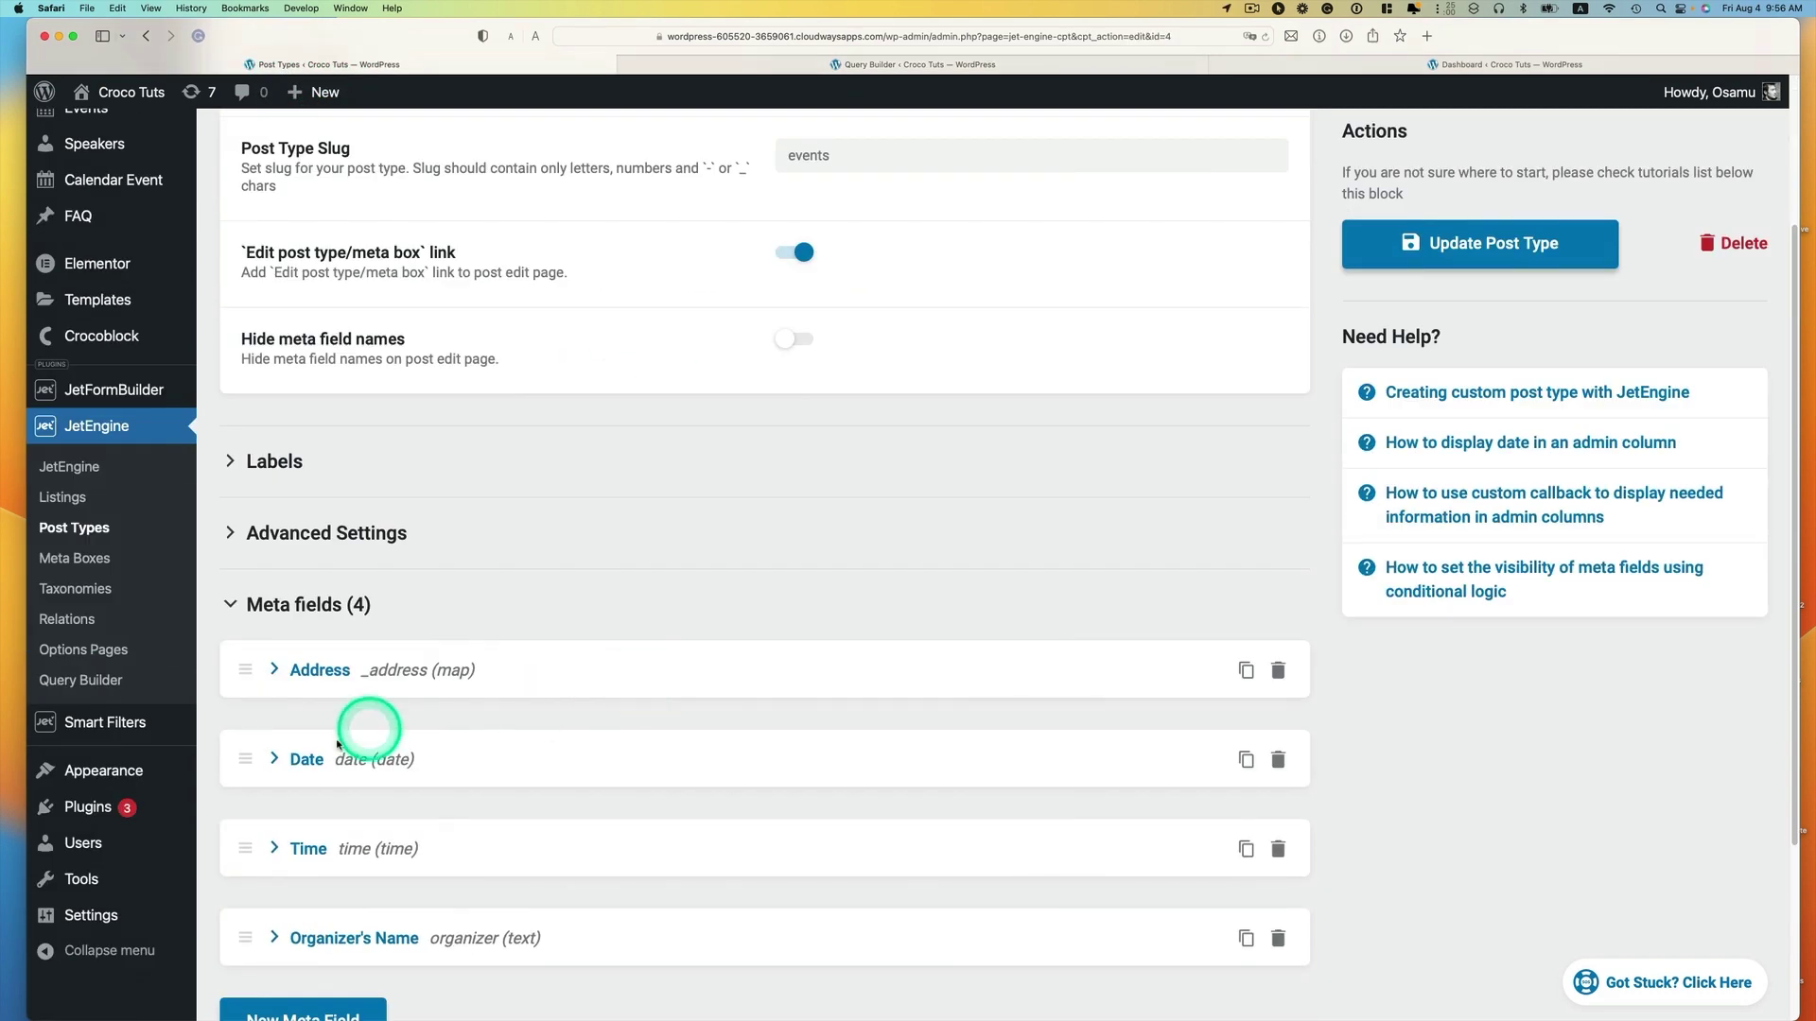
click(308, 687)
drag(879, 824, 793, 824)
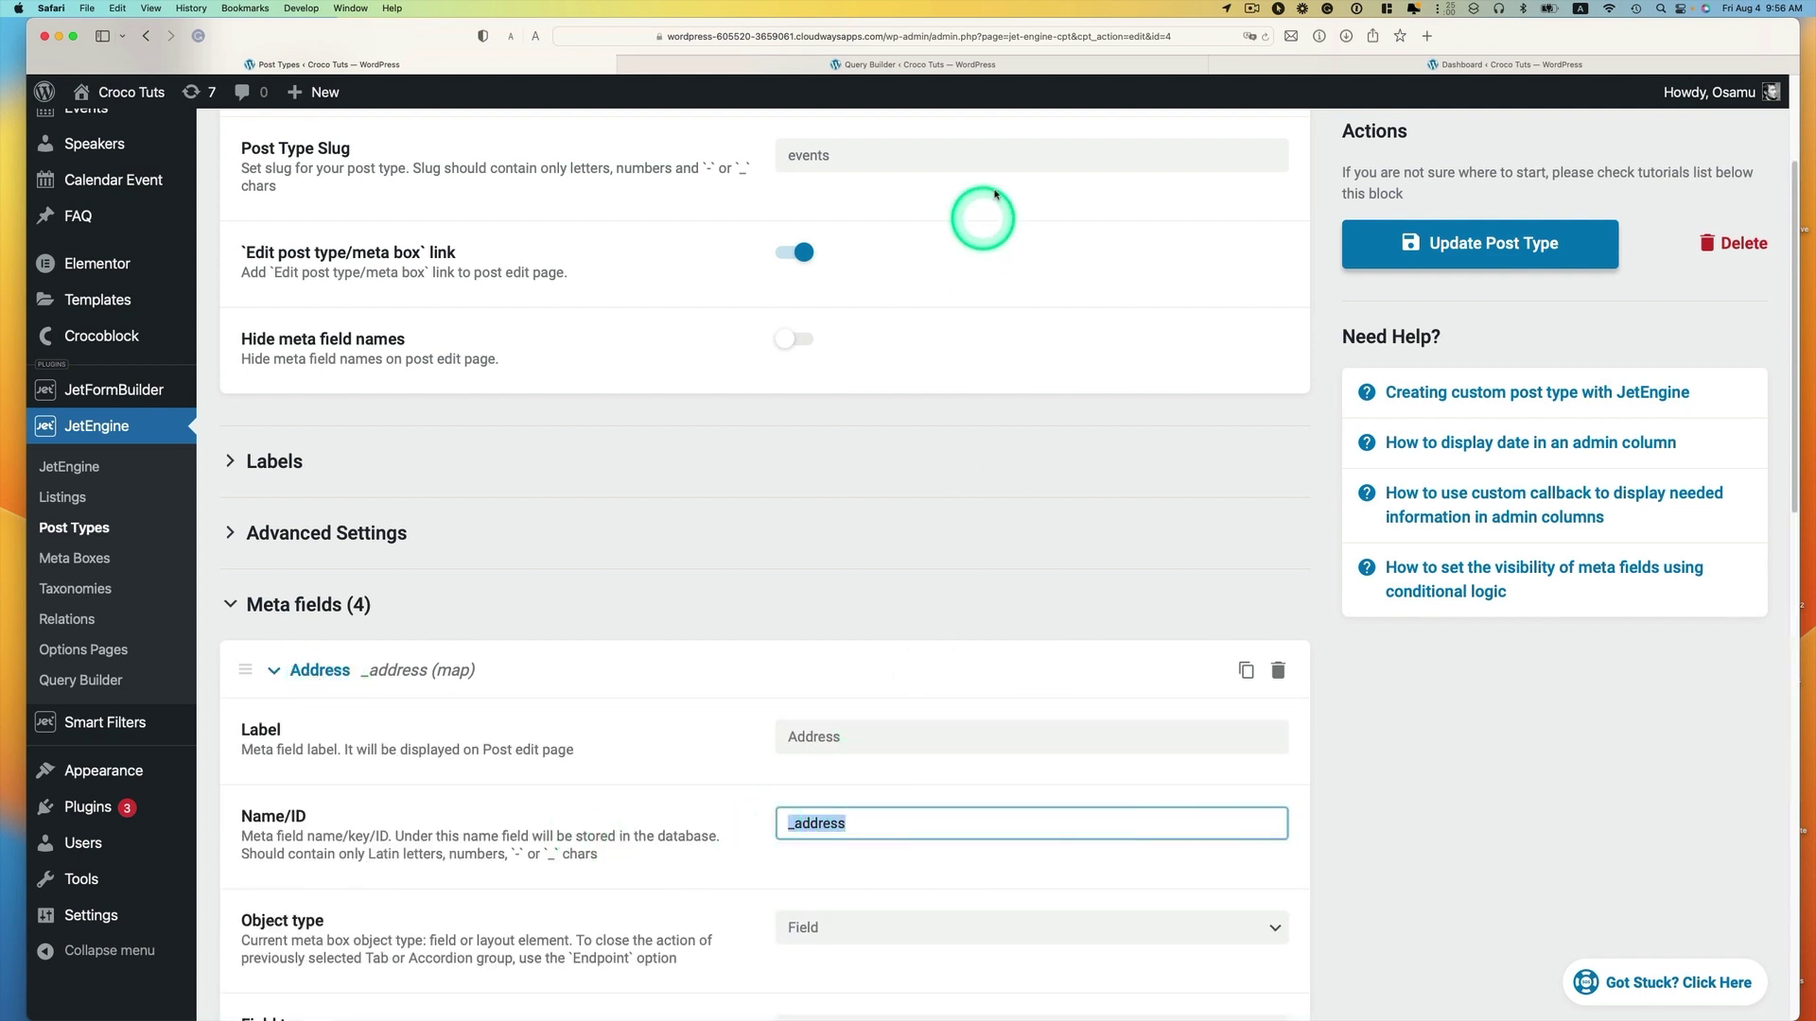
click(1031, 65)
click(920, 781)
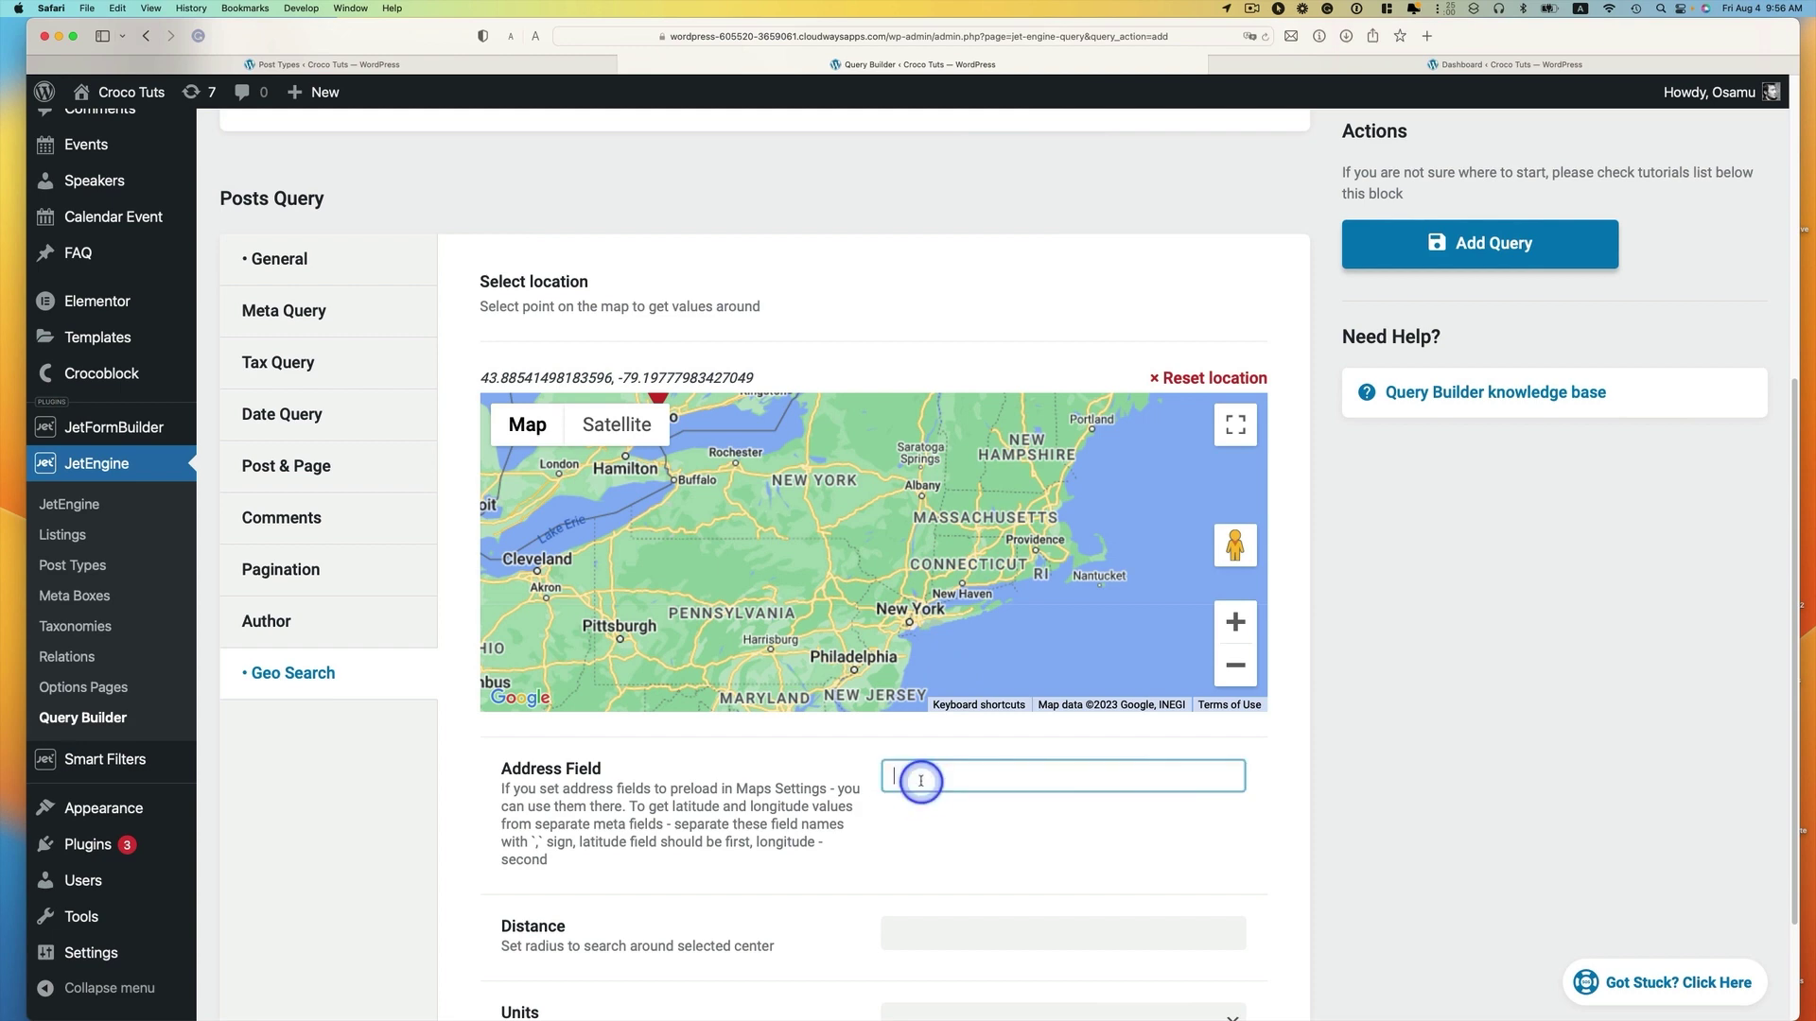
text(_address)
Step: Set the Geo Search distance to 1000 and its units to Kilometers
scroll(955, 781, down, 3)
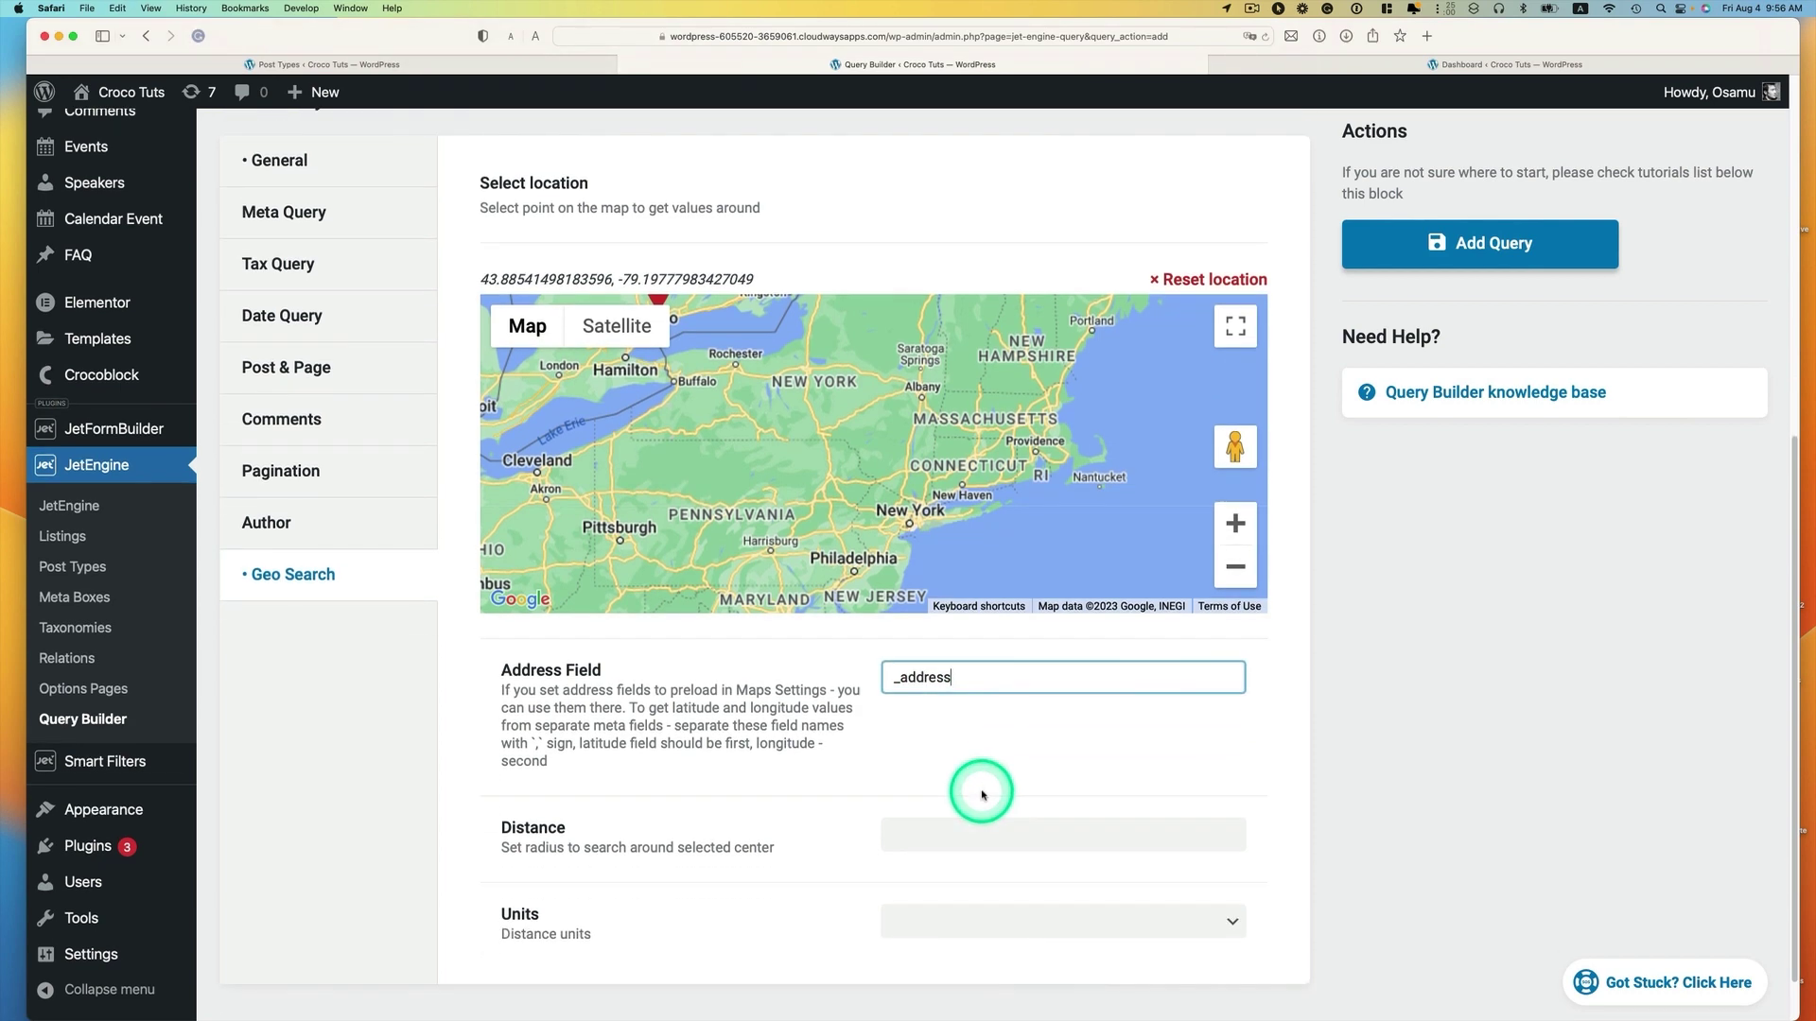
click(943, 773)
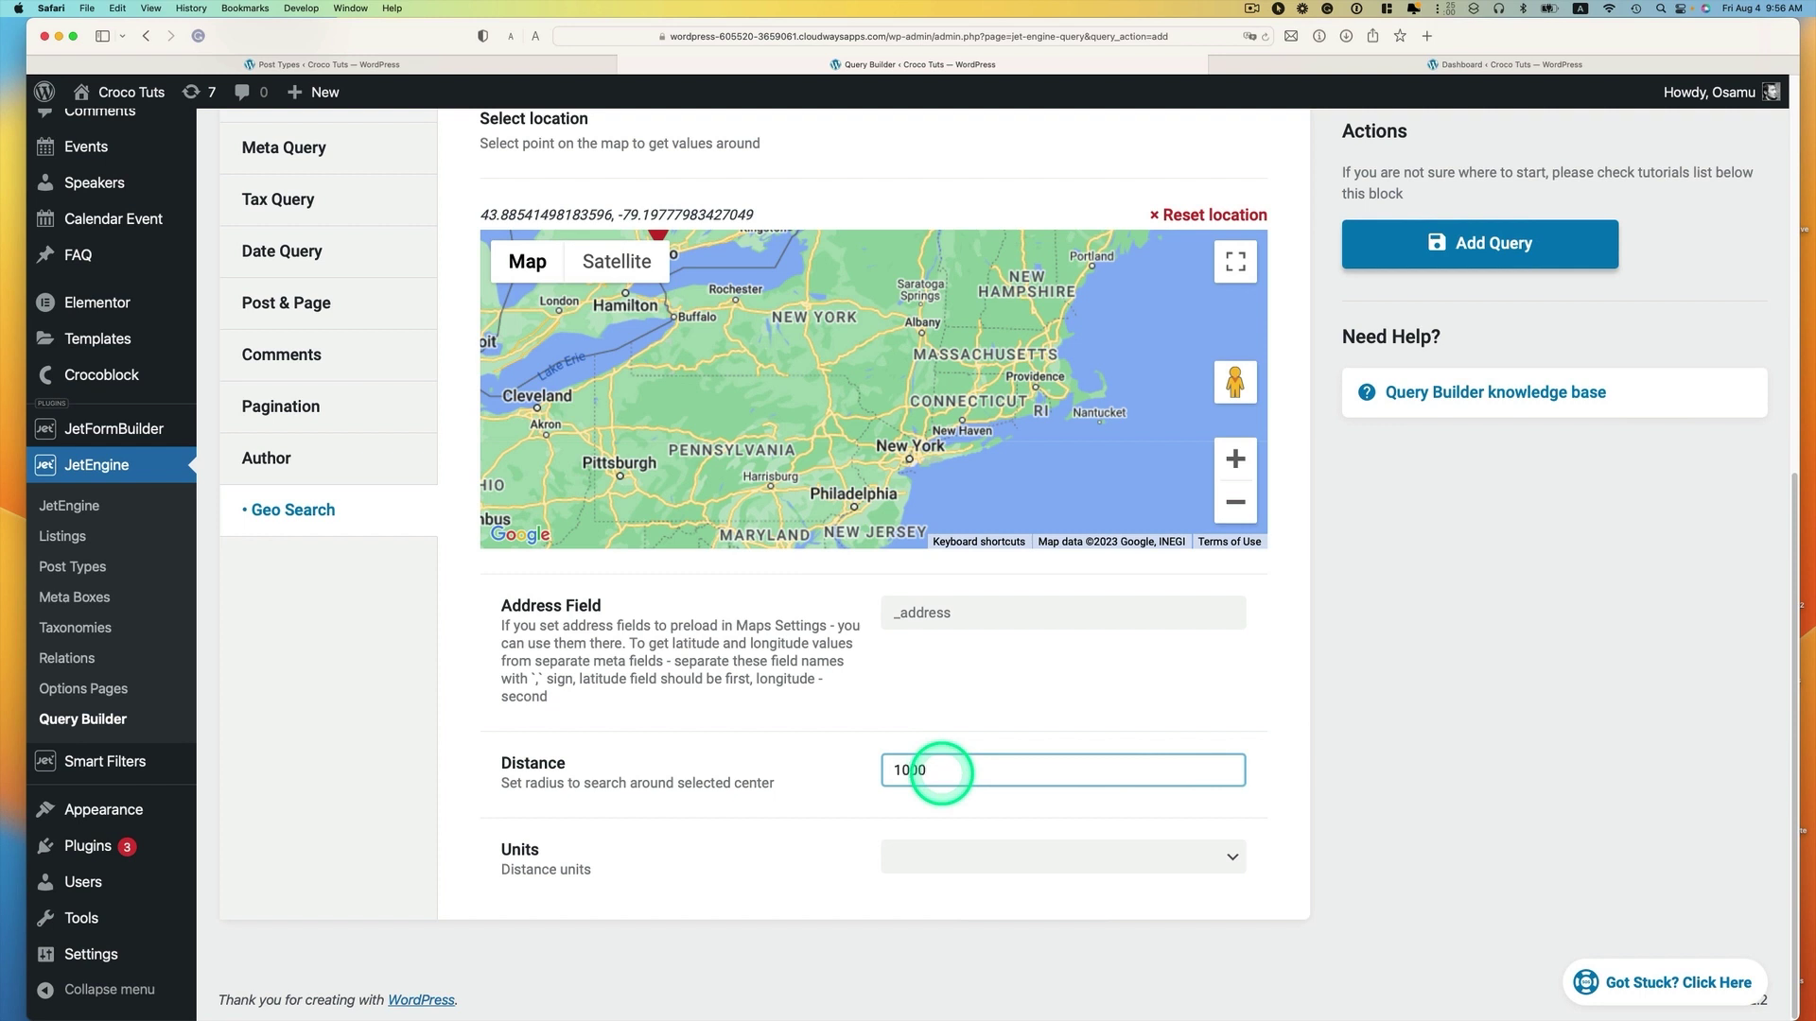
text(1000)
click(1051, 857)
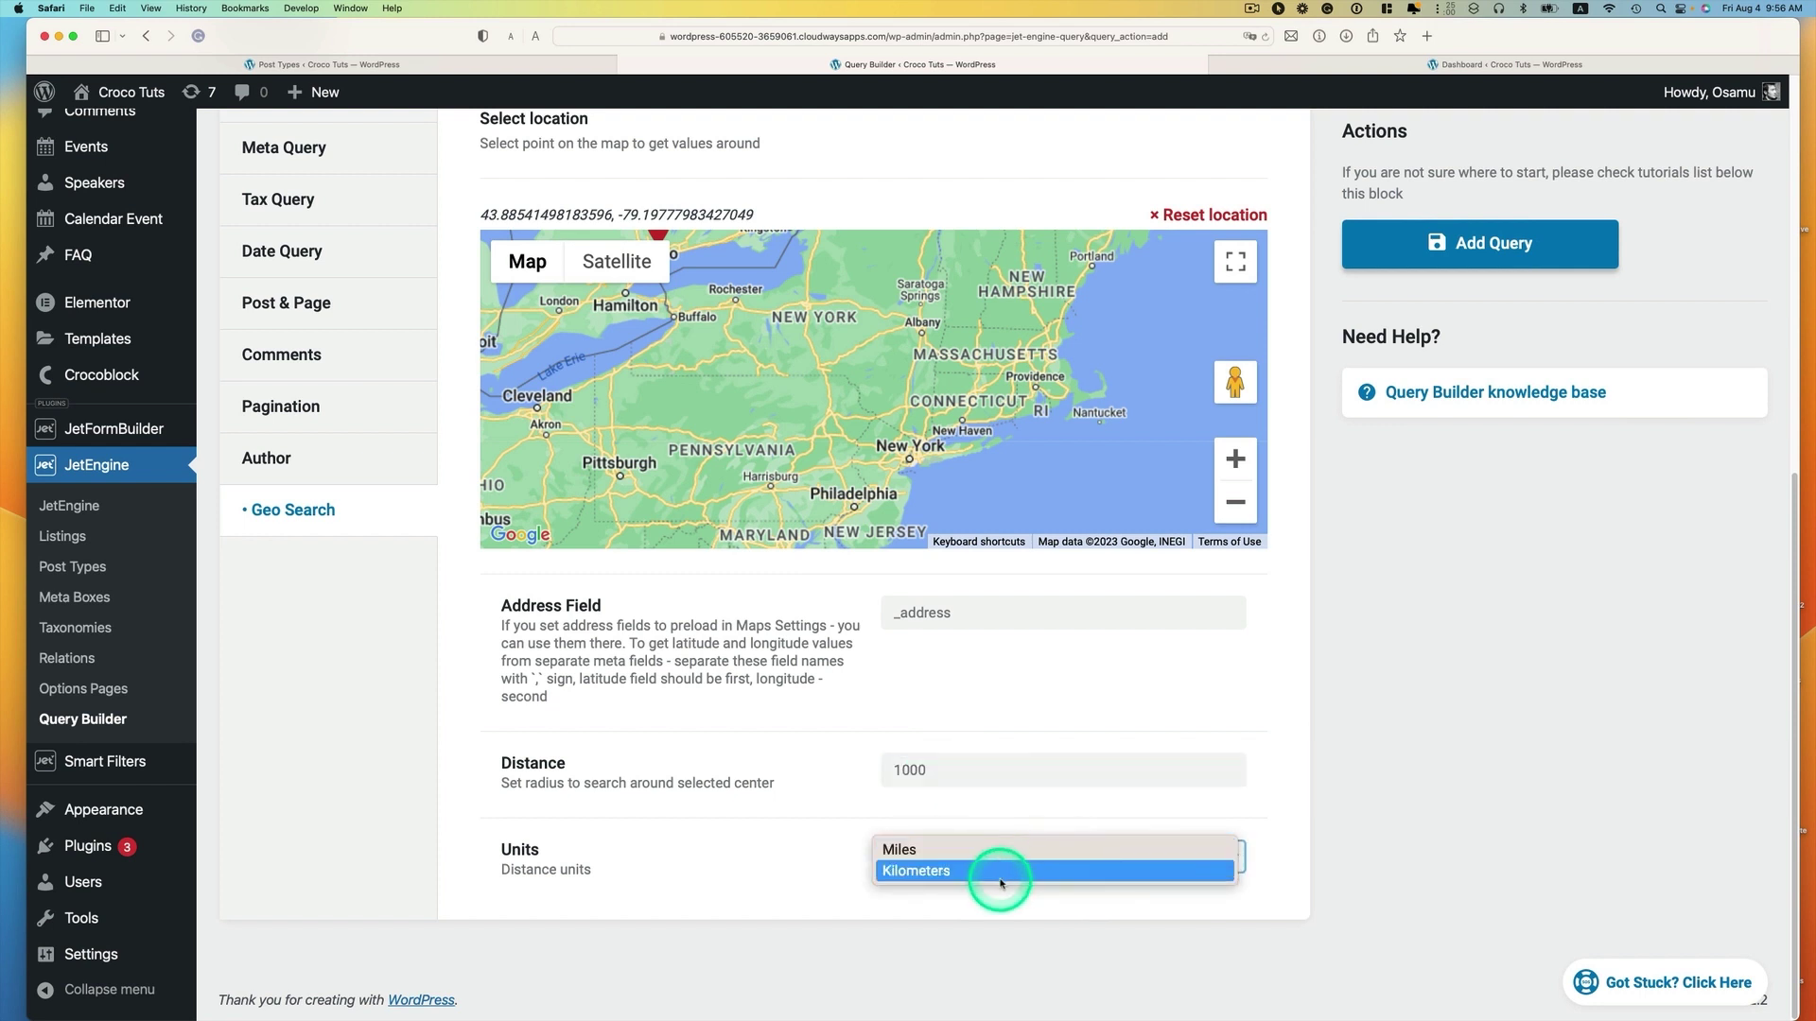
click(1001, 871)
Step: Check the Toronto point on the Geo Search map and add the query
scroll(1001, 882, up, 1)
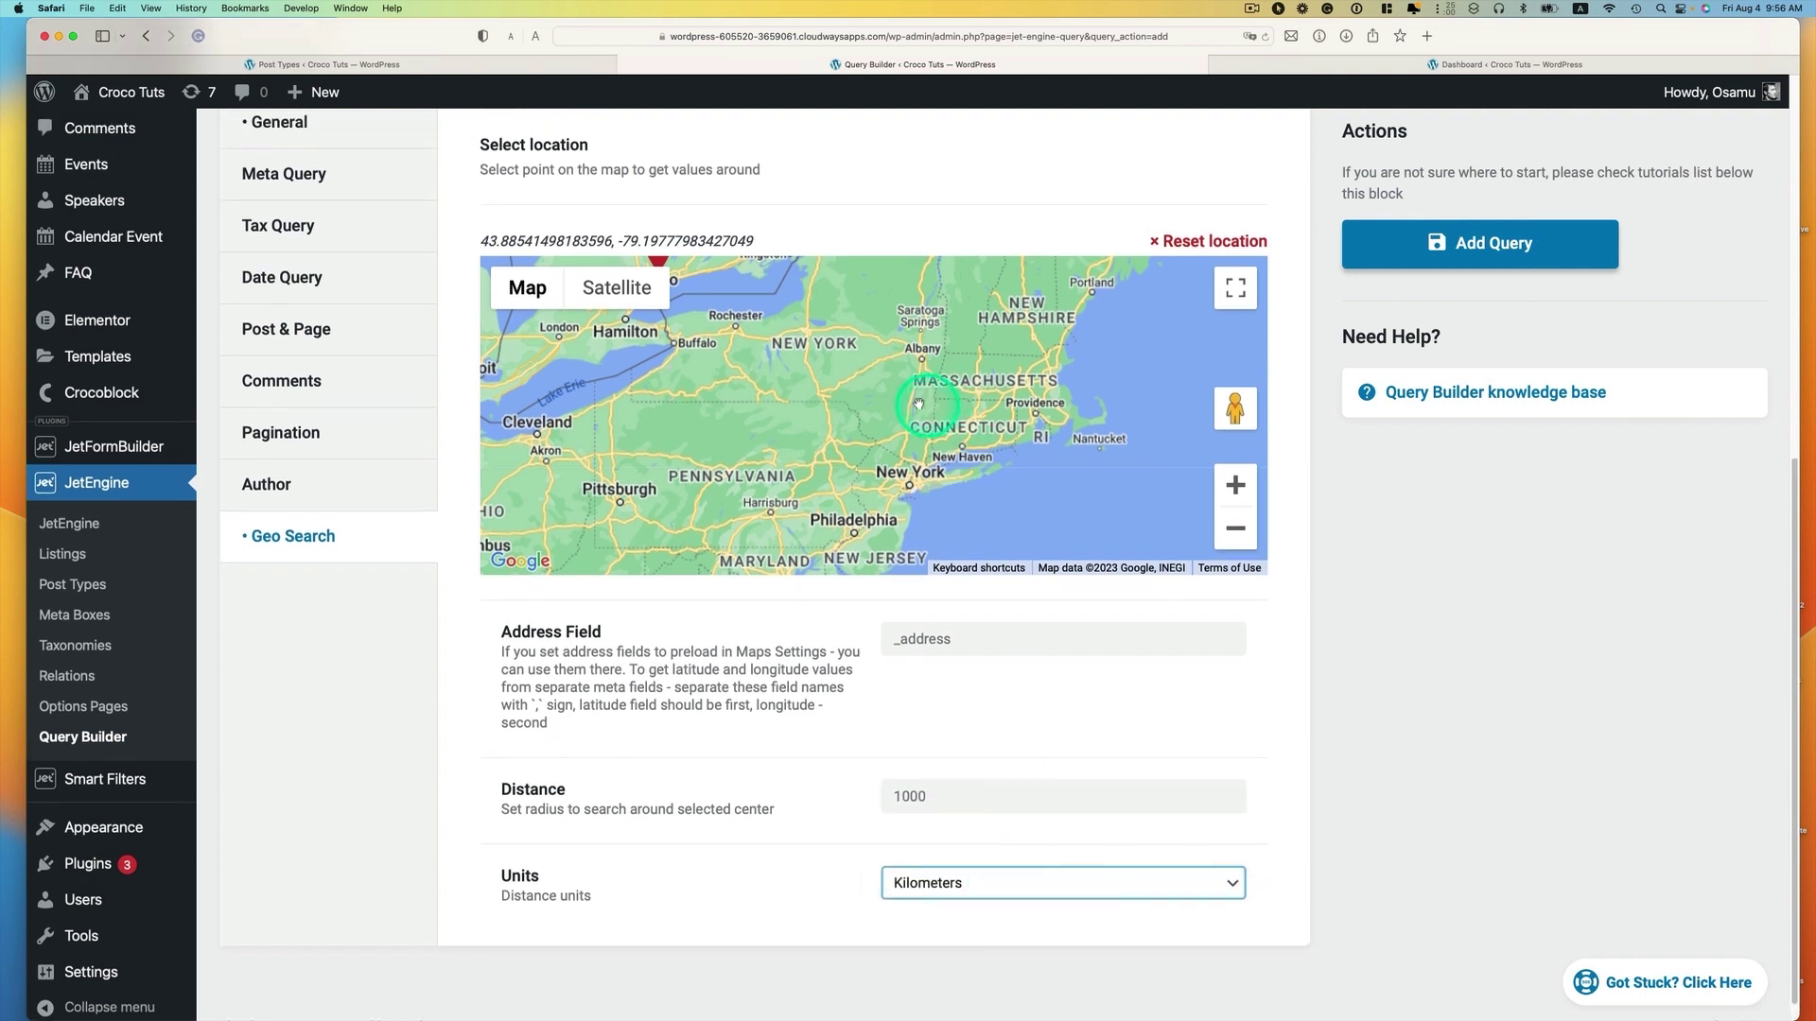
mouse_move(815, 388)
mouse_down()
mouse_move(871, 467)
mouse_move(924, 499)
mouse_up()
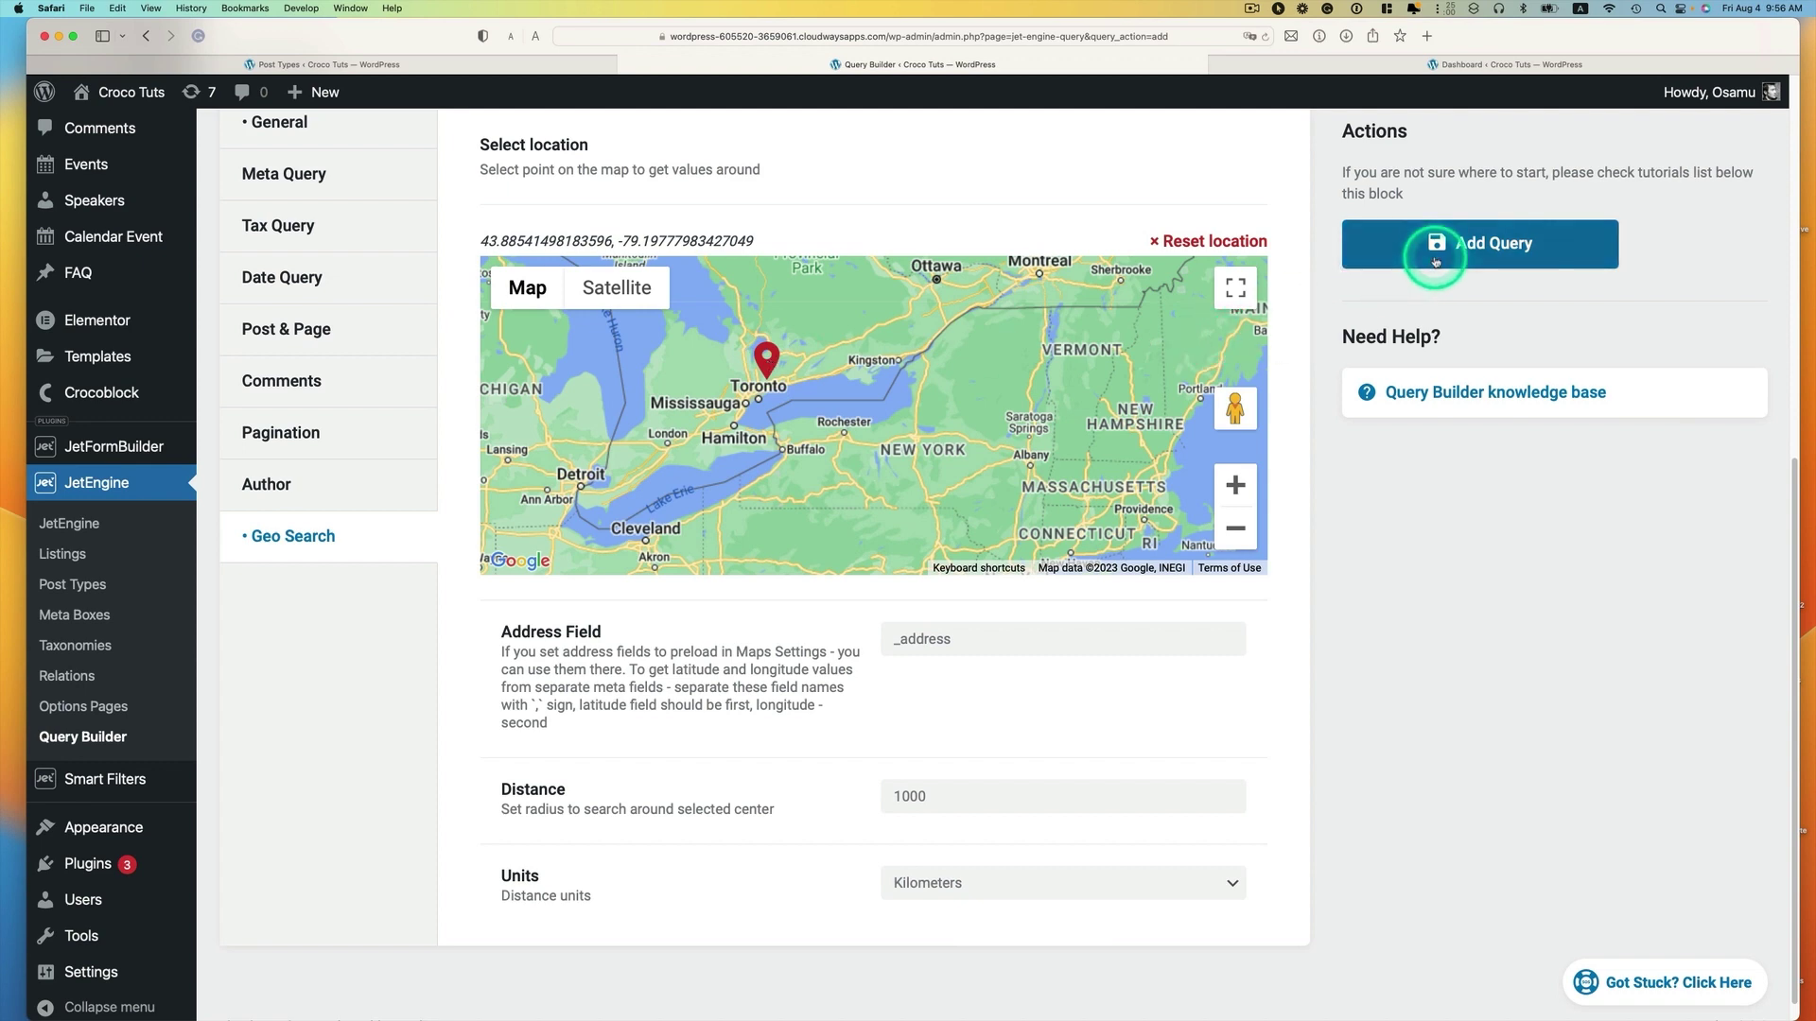
click(1487, 251)
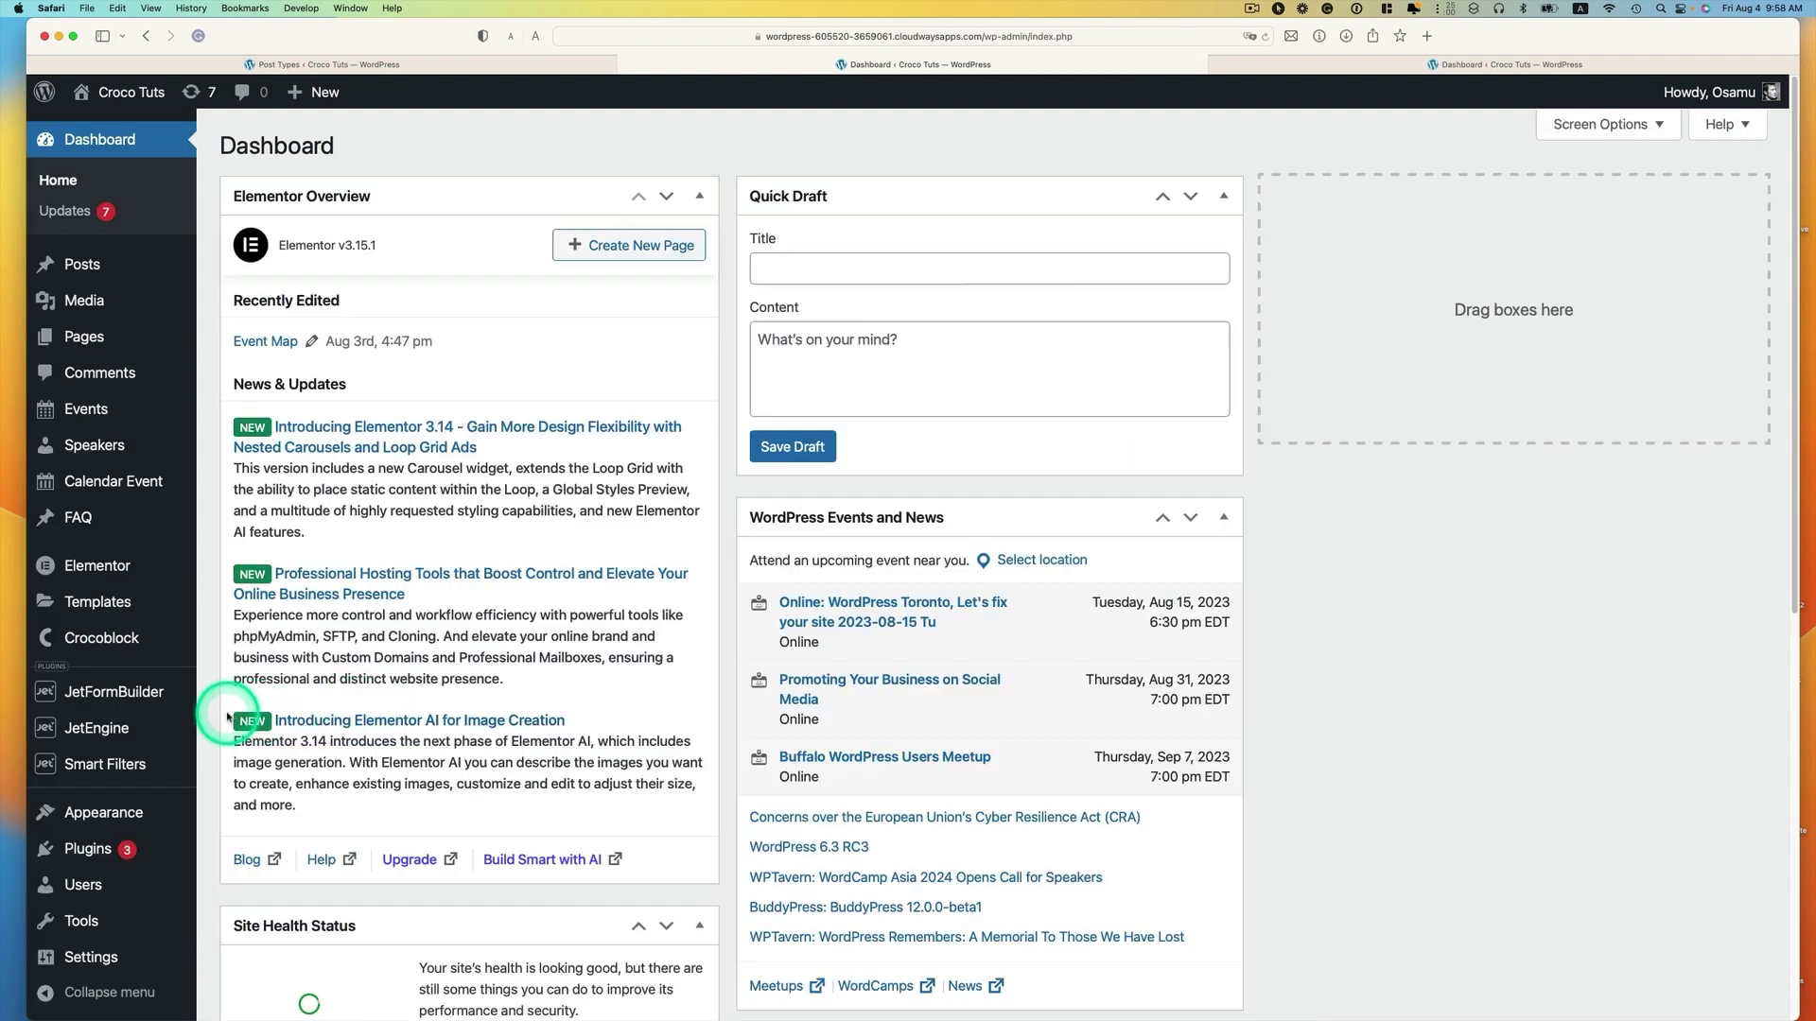
Step: Open the Event listing (Calendar) item from JetEngine's listings in Elementor, review its layout and exit the editor
mouse_move(177, 683)
scroll(180, 686, down, 1)
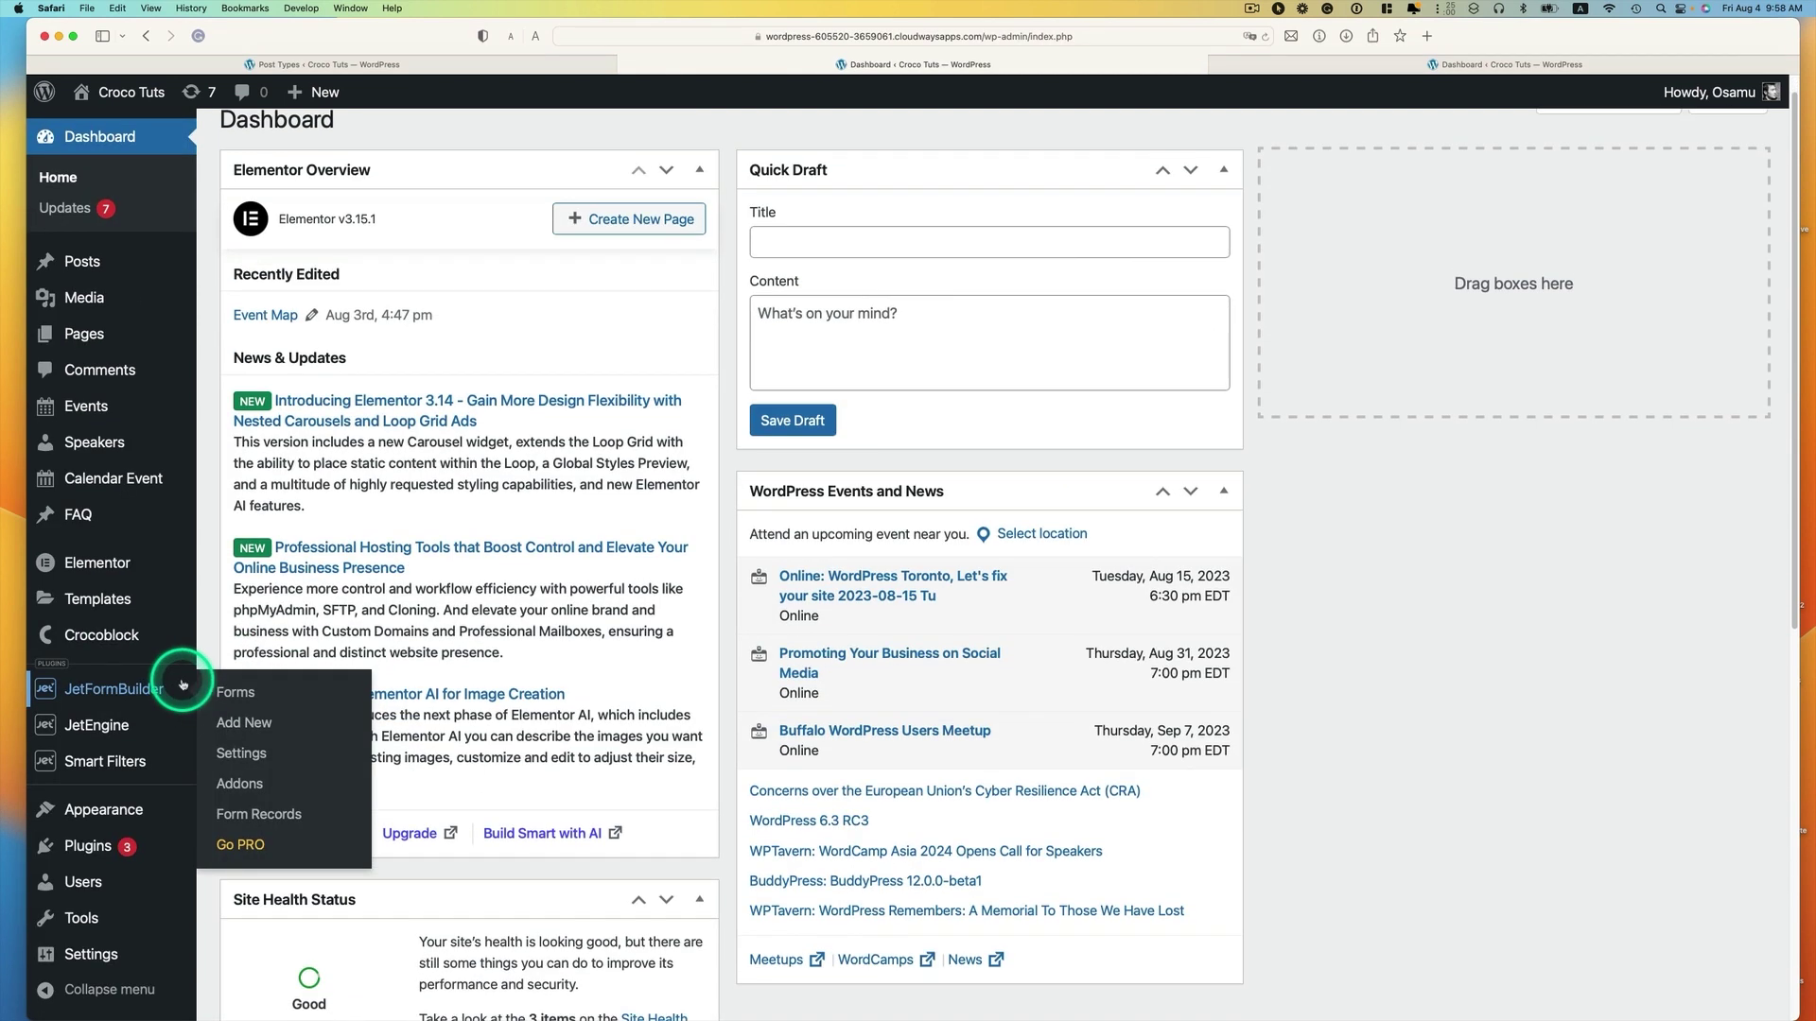
mouse_move(113, 747)
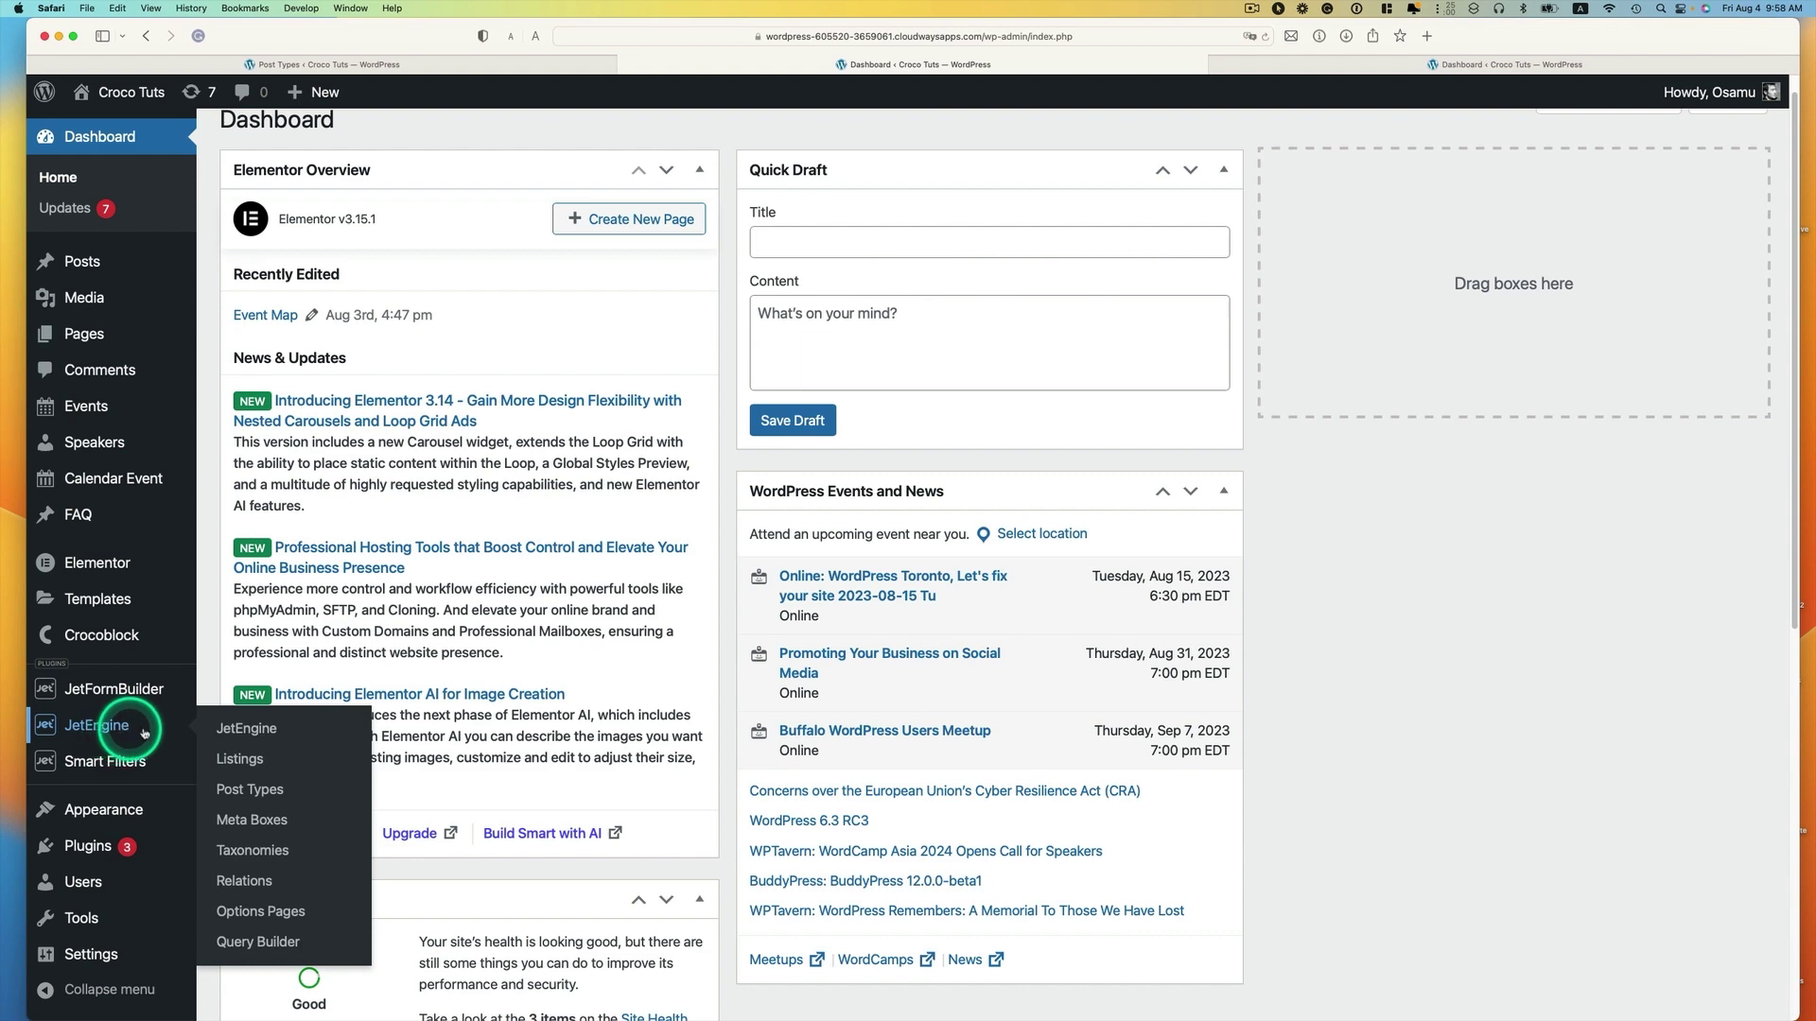
click(234, 761)
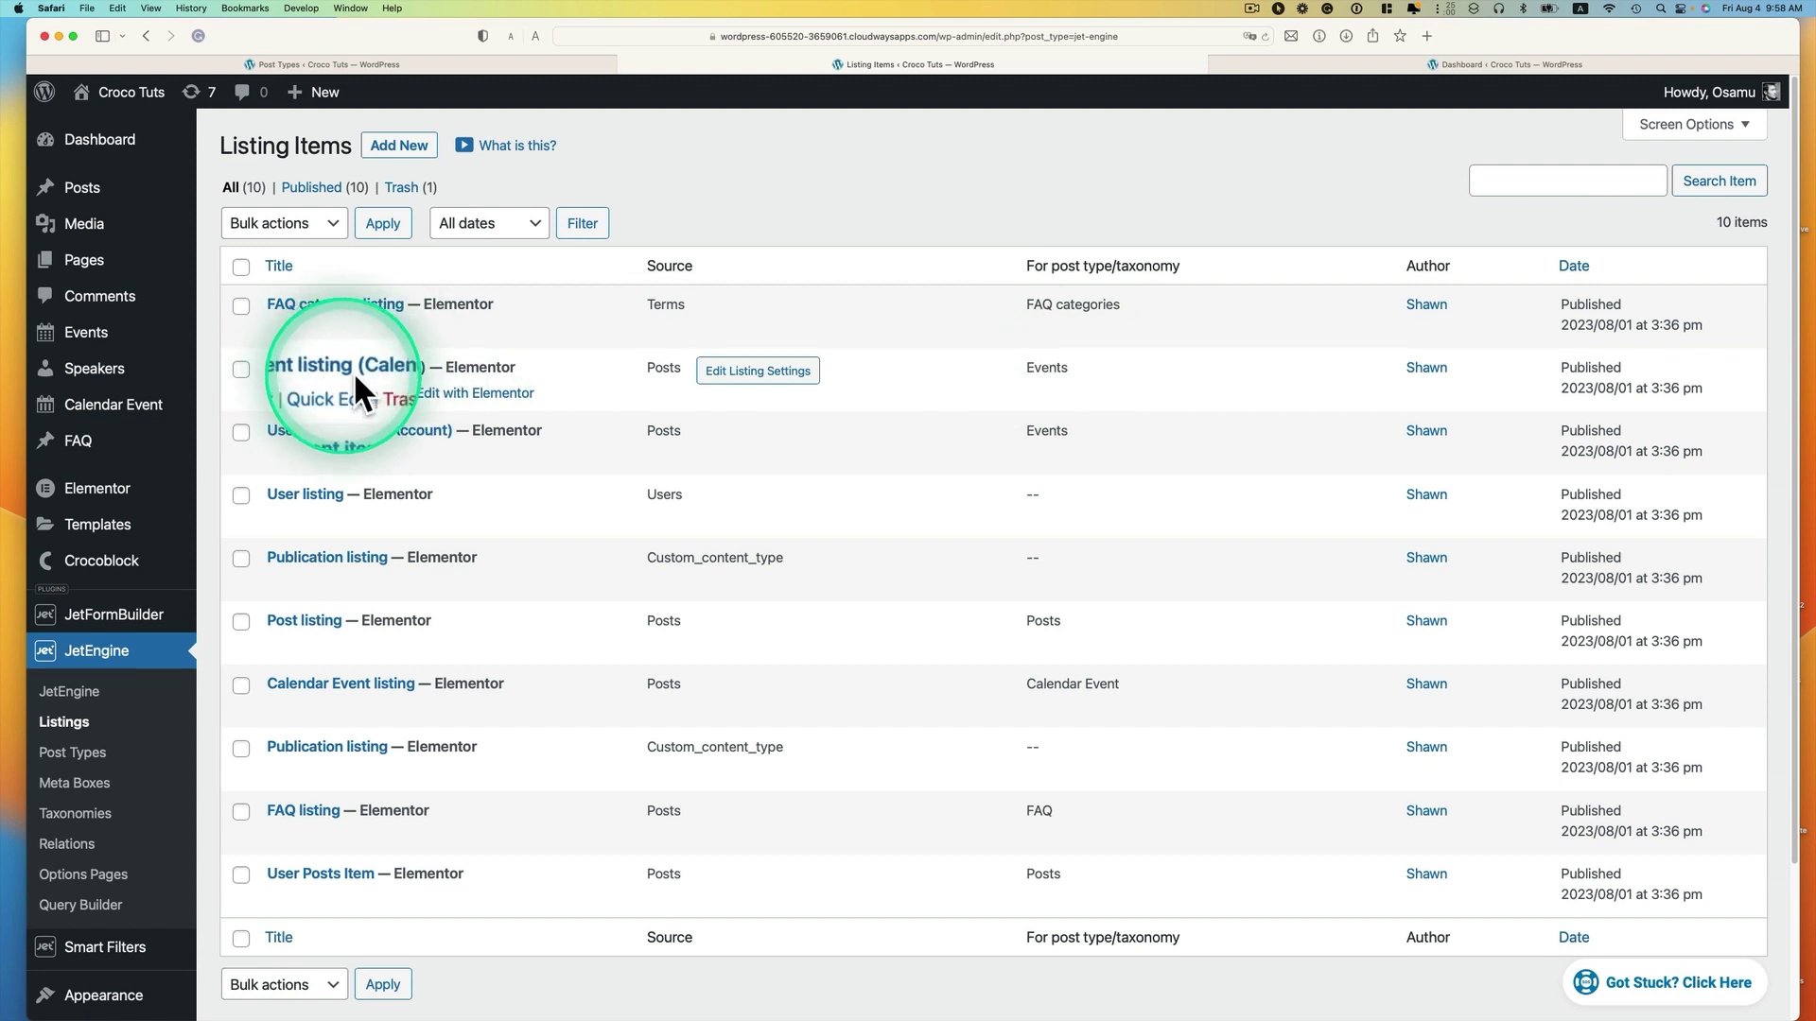
click(464, 395)
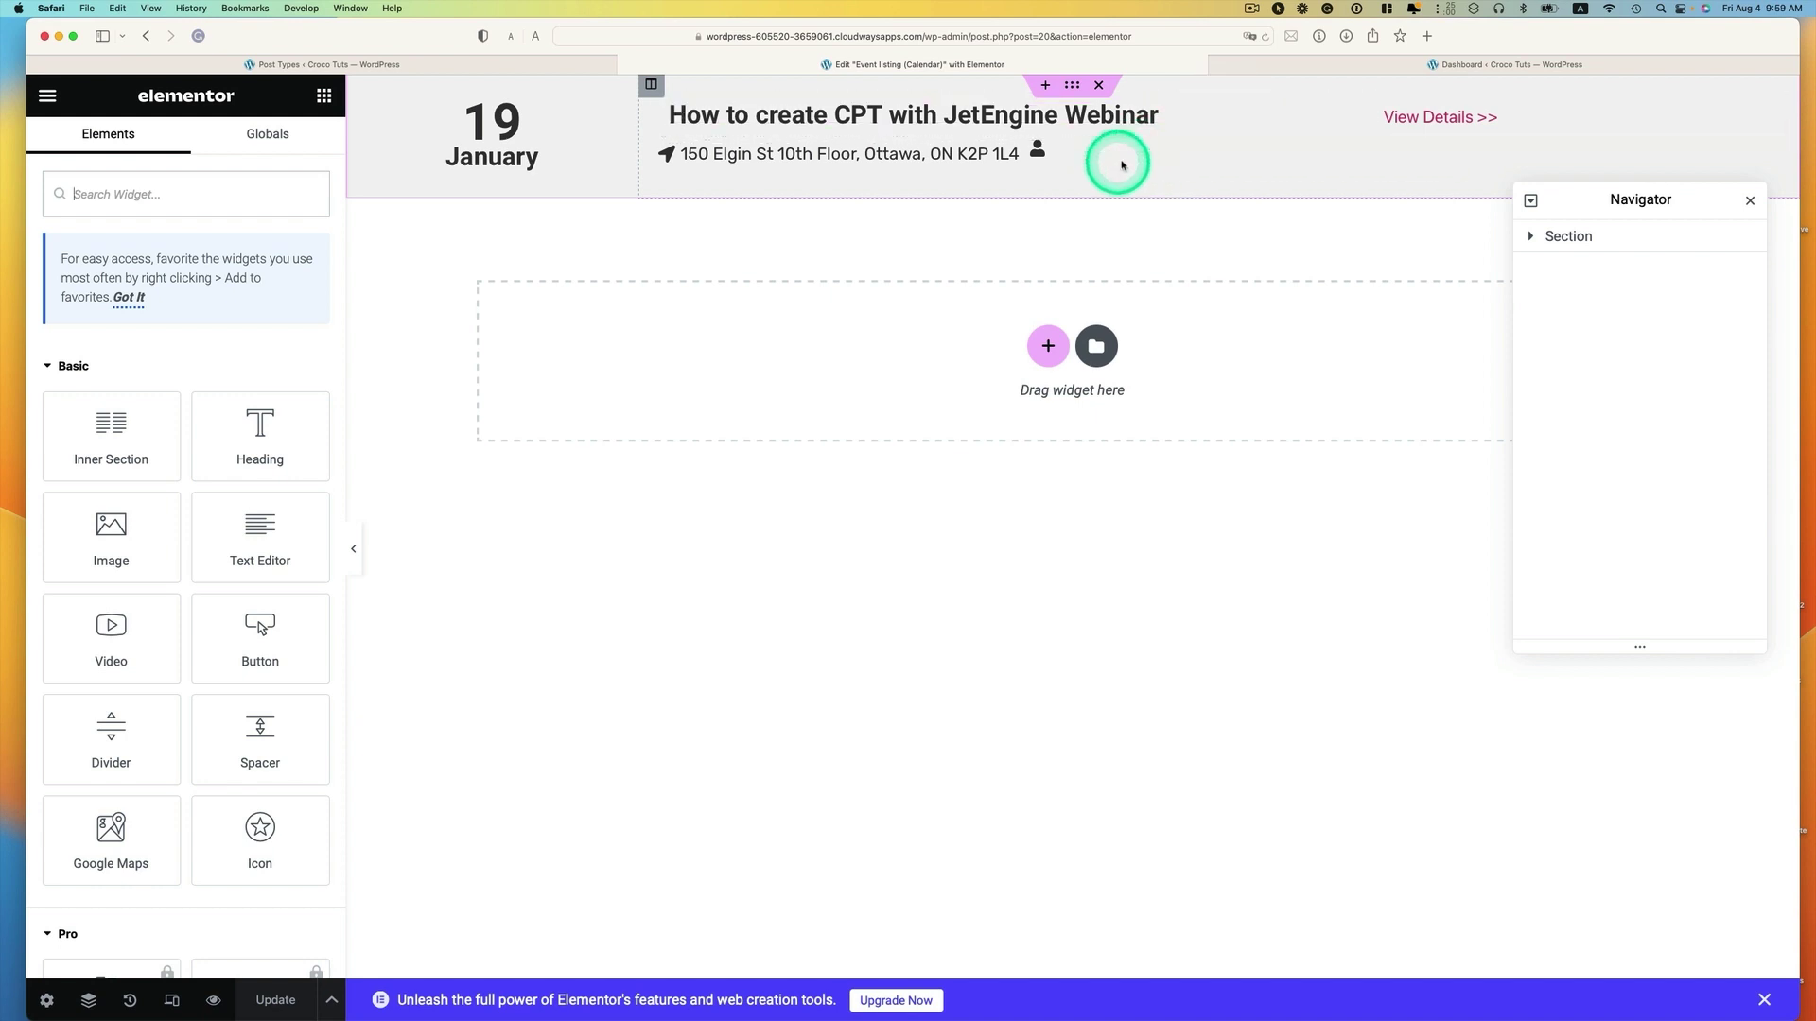
click(48, 95)
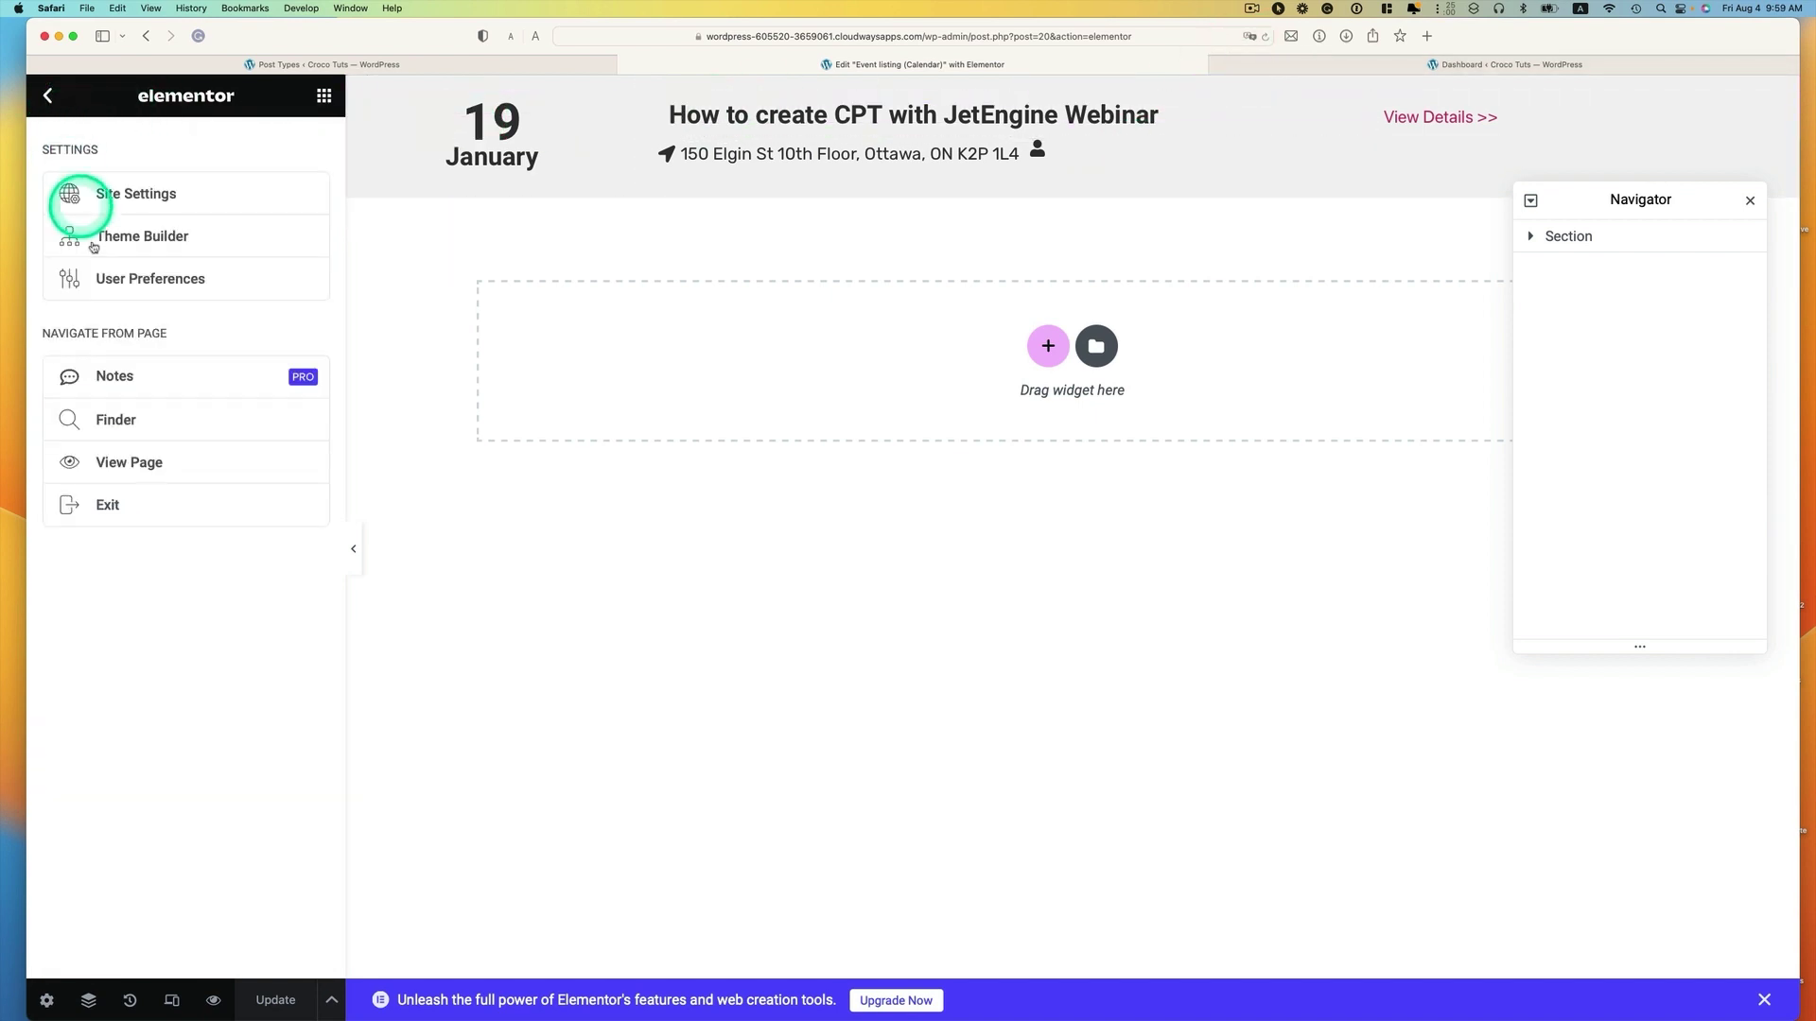
click(162, 496)
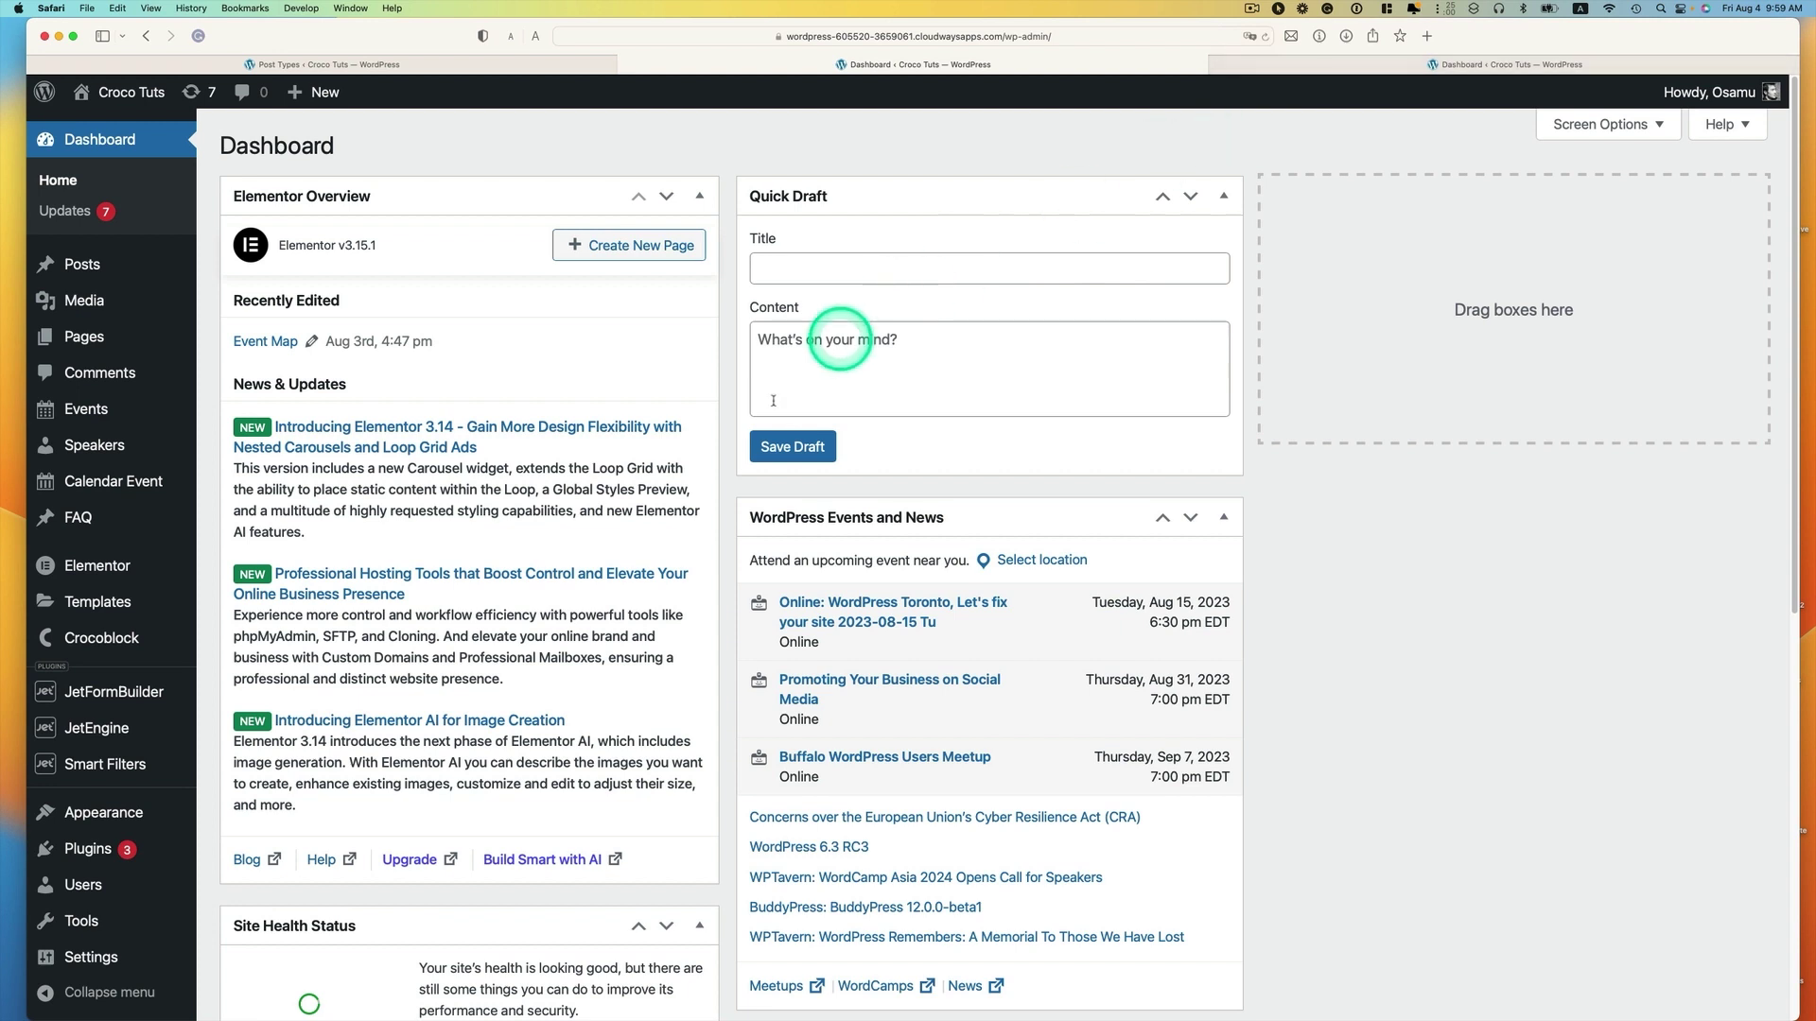
Step: Create and publish a new page titled Event Map, and open it for editing in Elementor
mouse_move(165, 354)
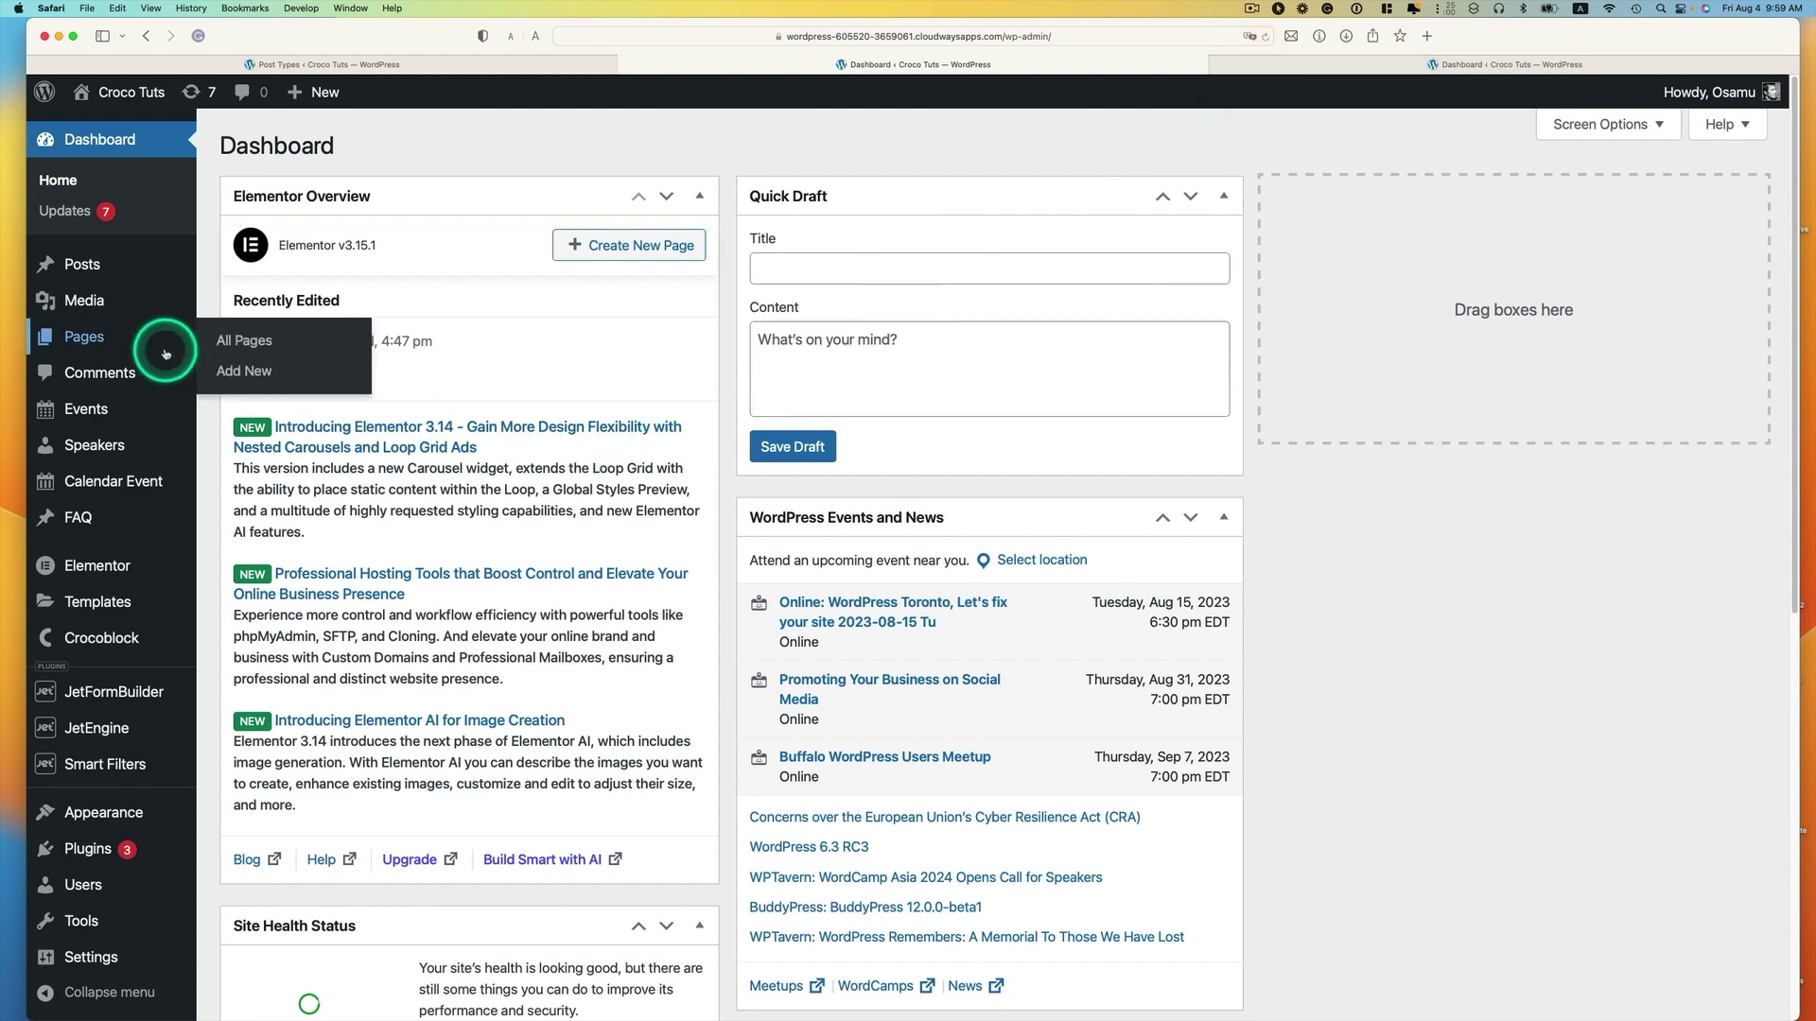
click(247, 373)
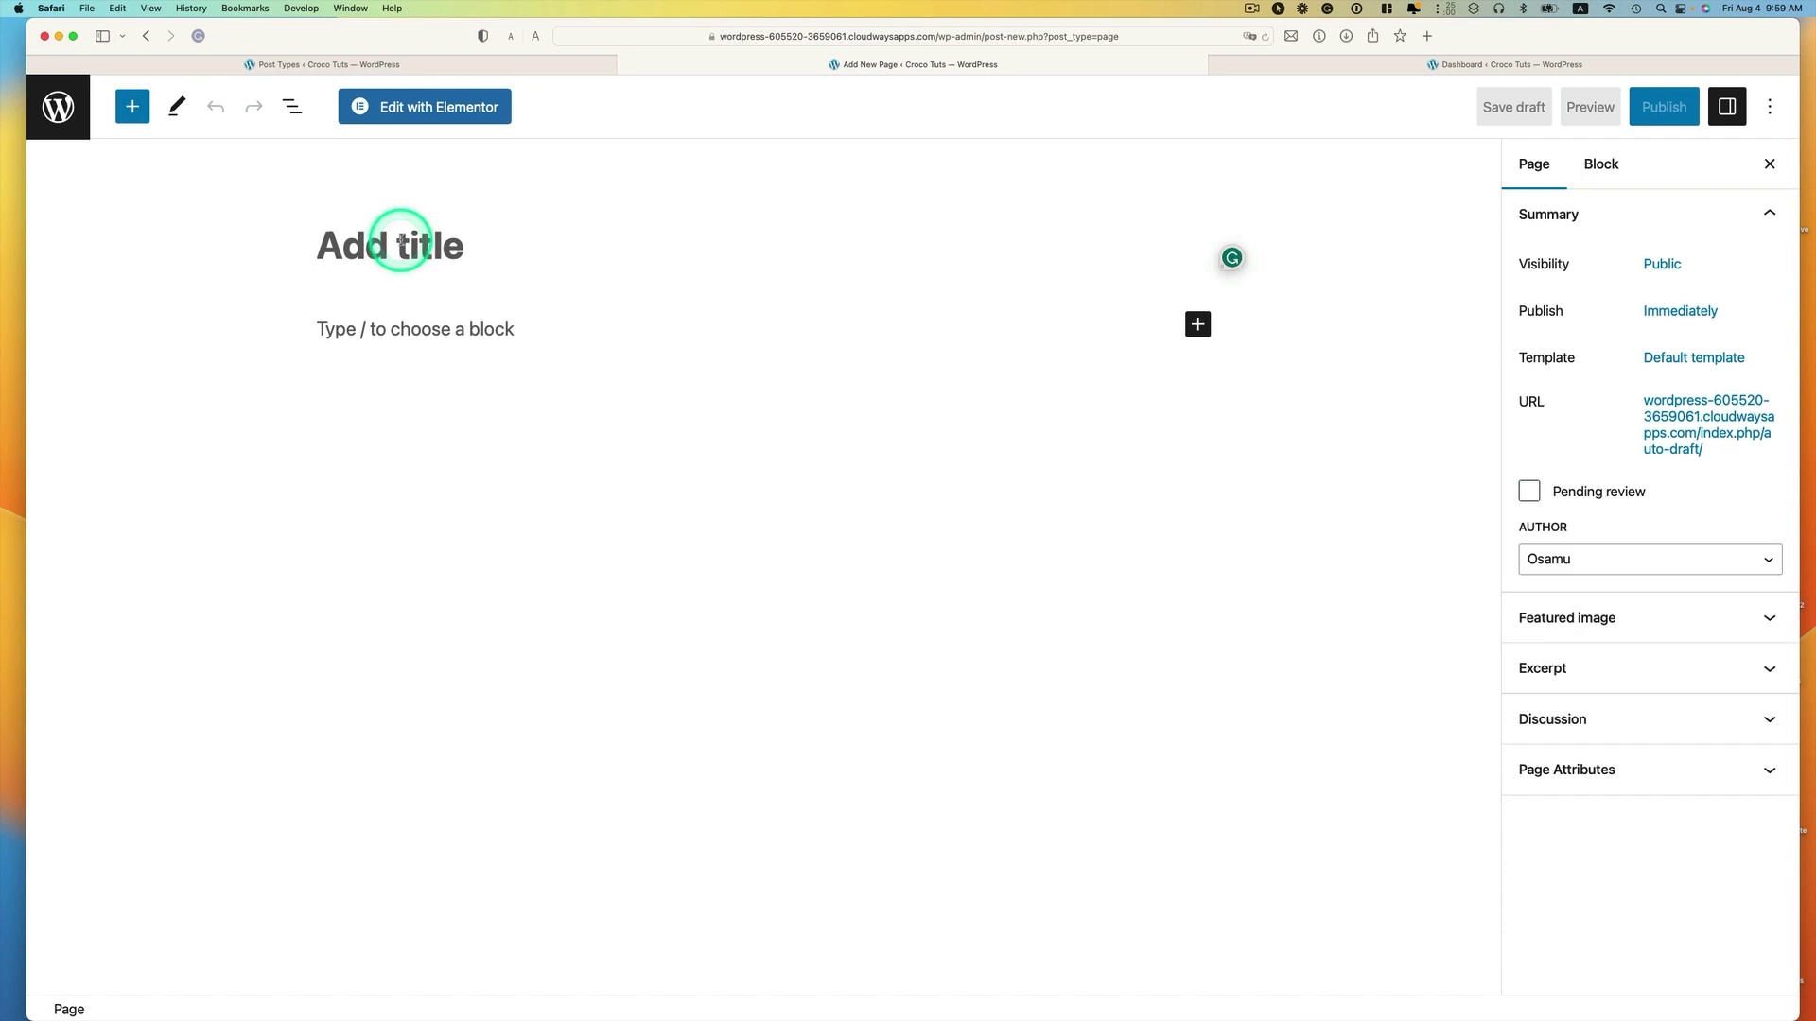
text(Event Map)
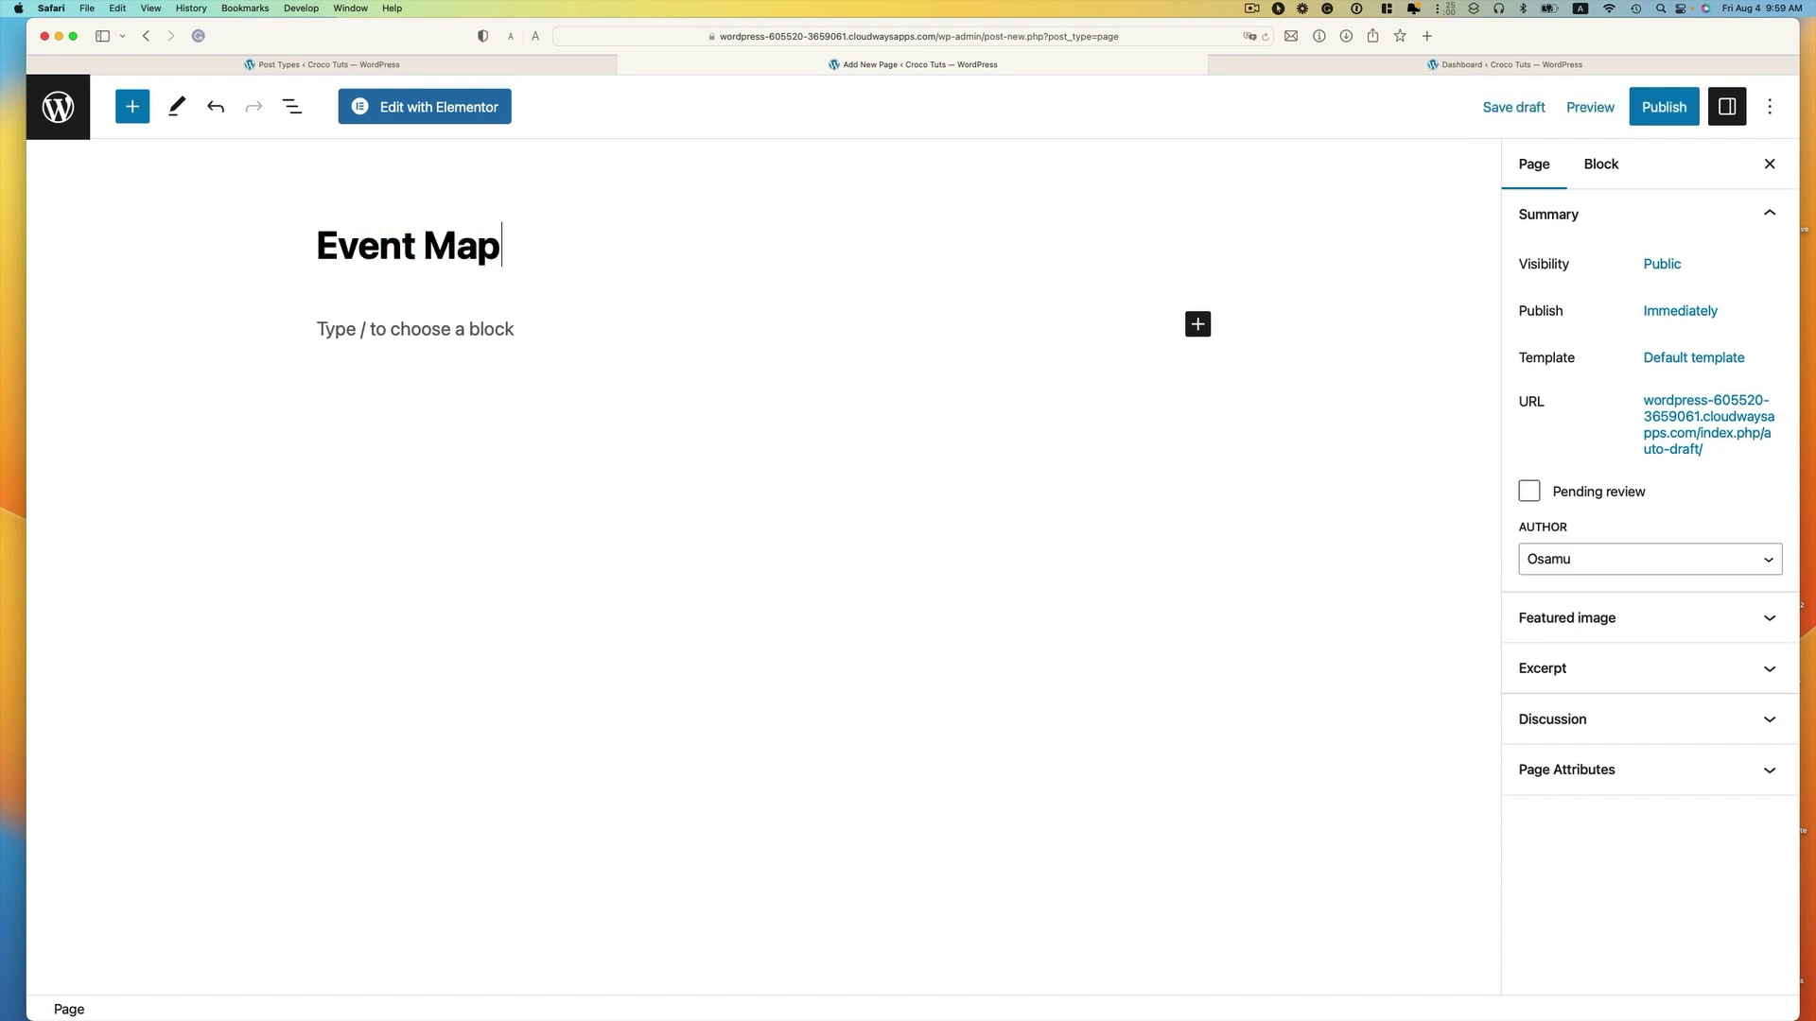
click(1653, 107)
click(1605, 110)
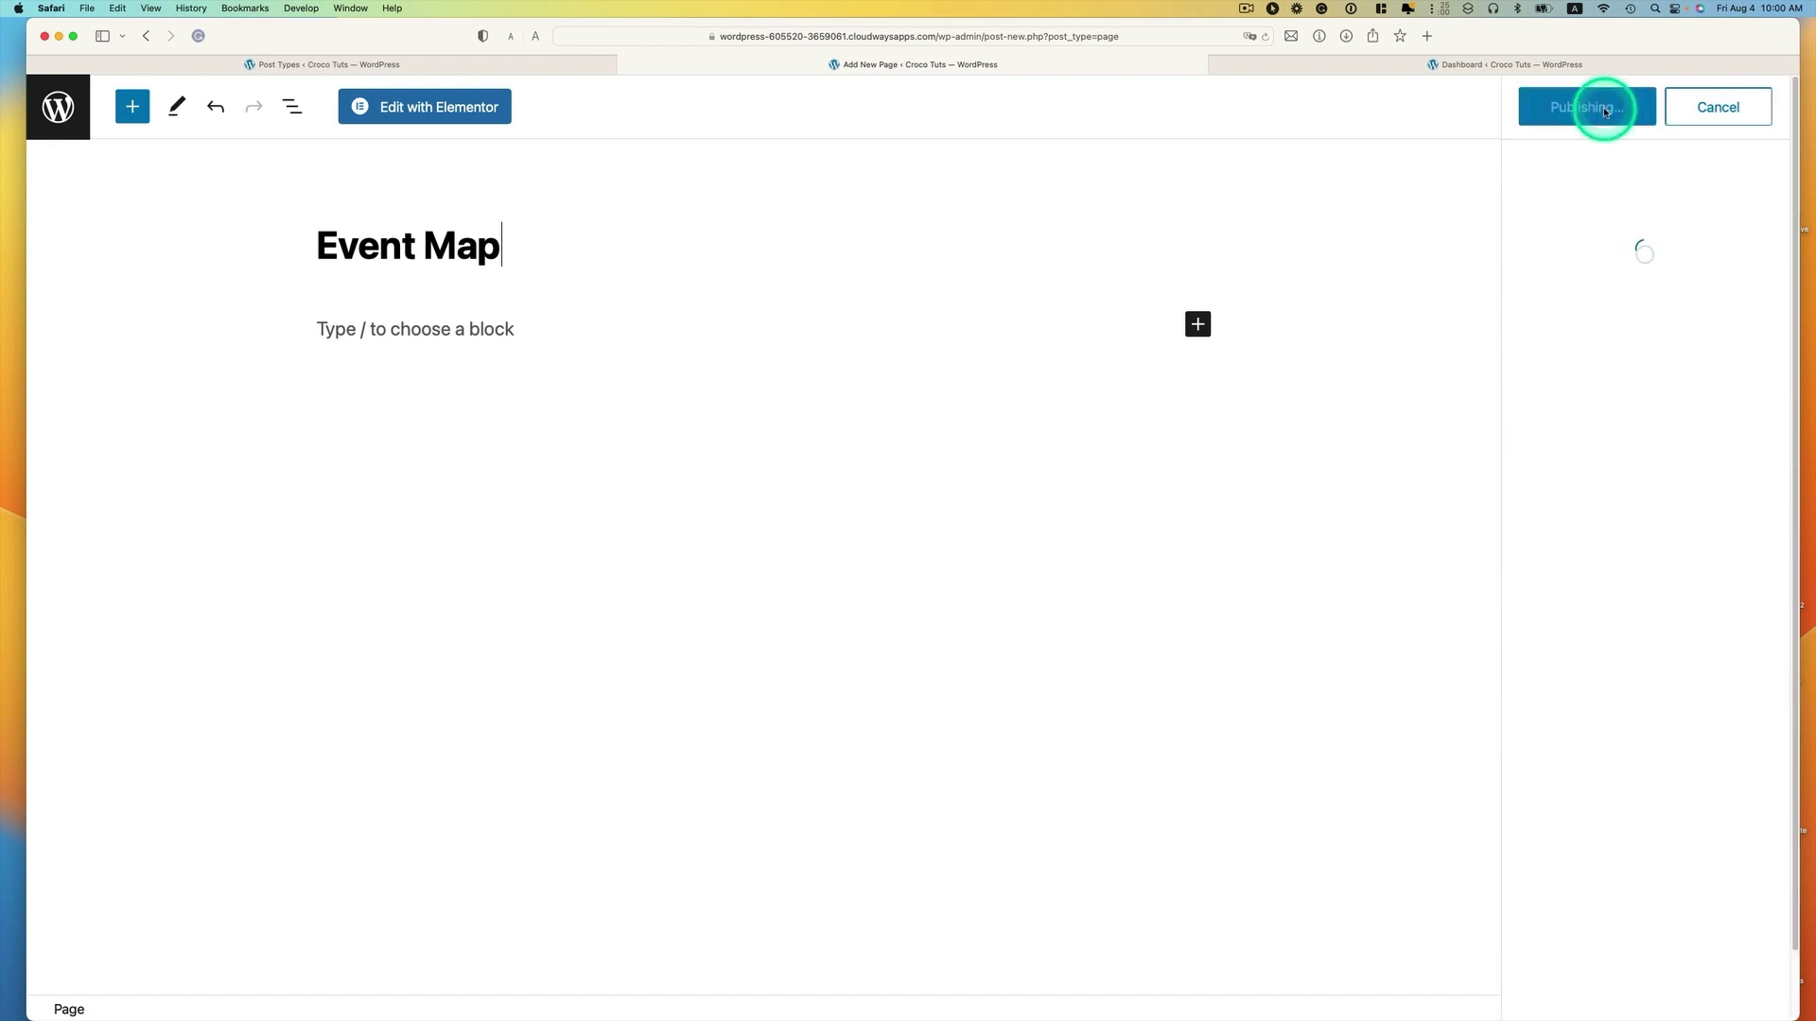
click(425, 110)
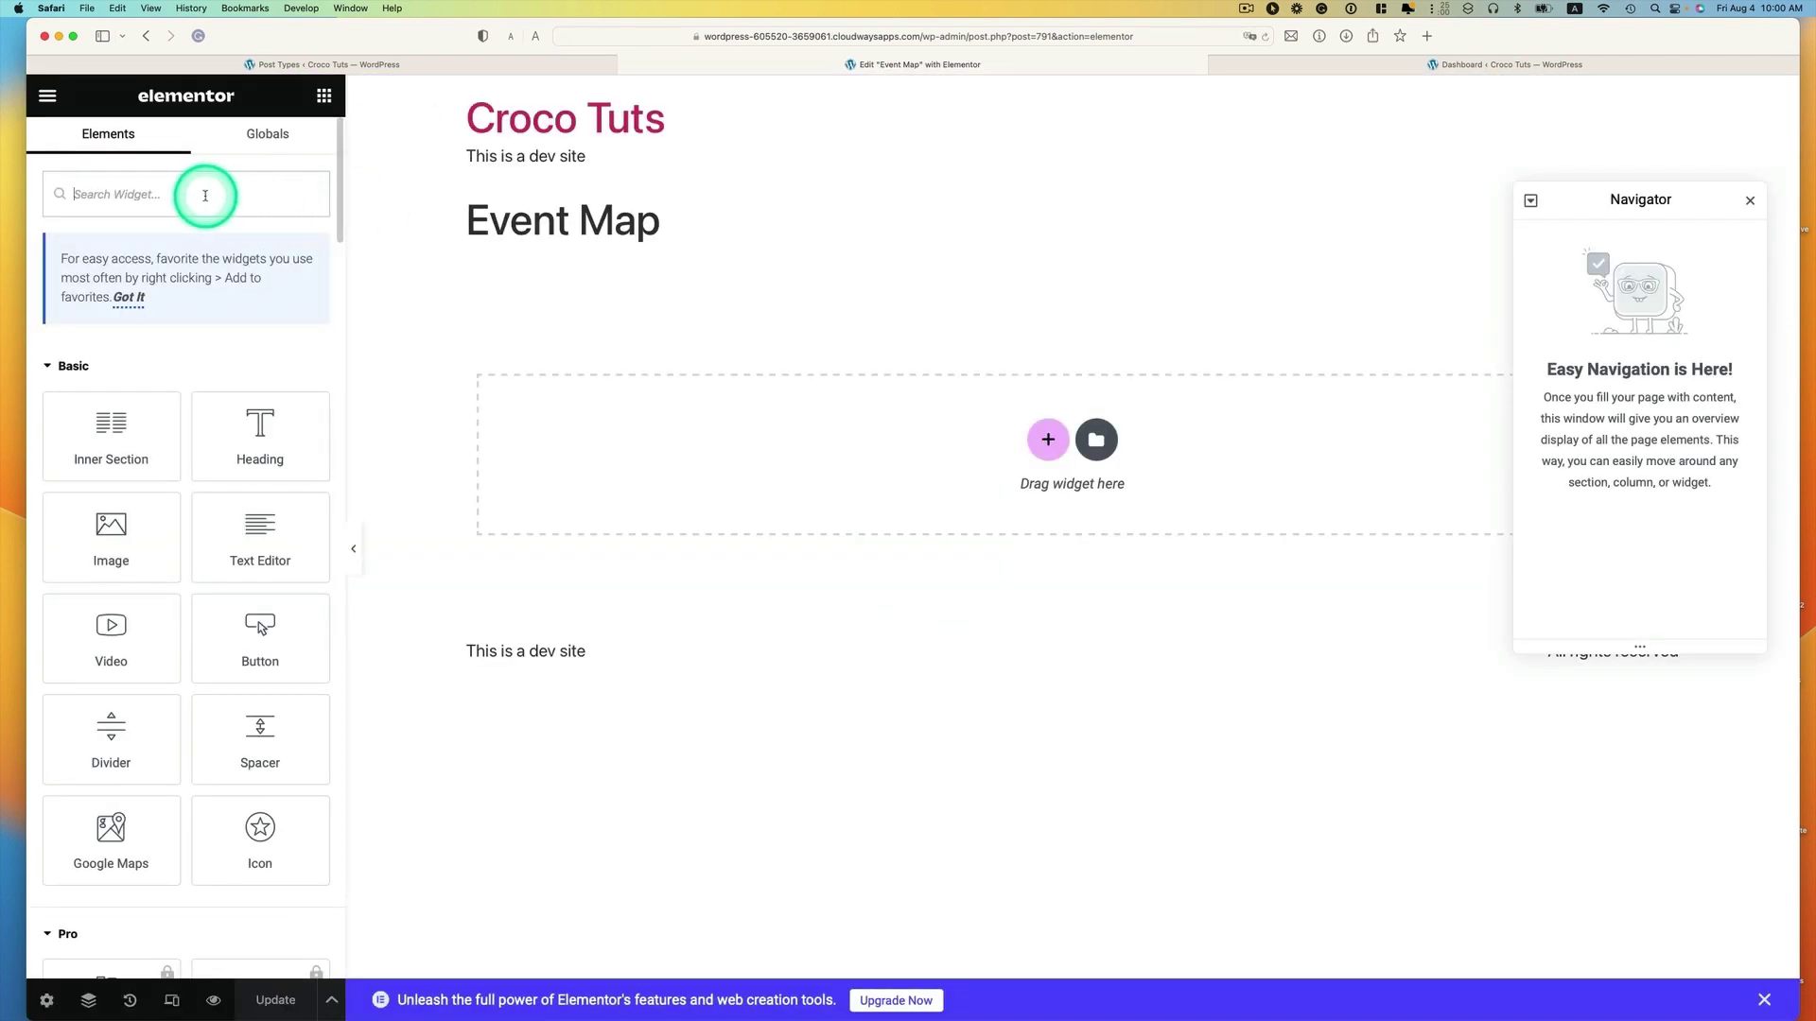
Step: Add a Map Listing widget to the Event Map page and set its listing to Event listing (Calendar)
text(Map)
drag(227, 351, 848, 460)
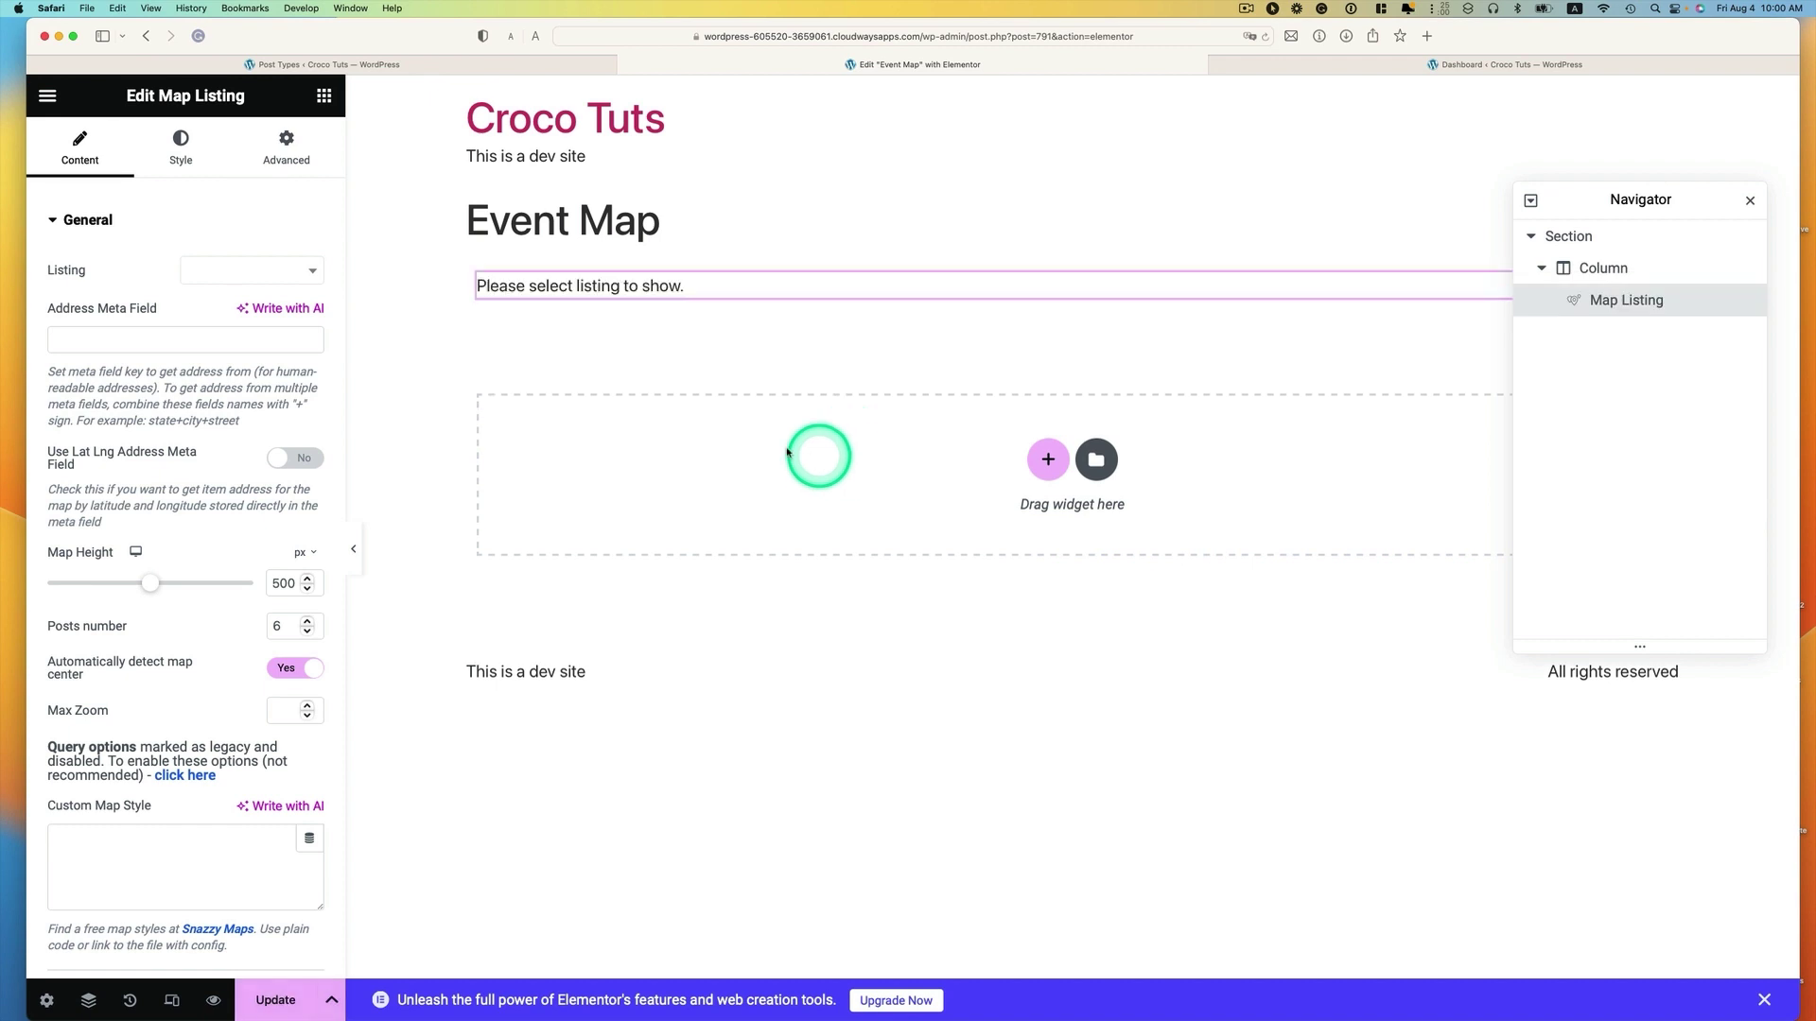
click(304, 271)
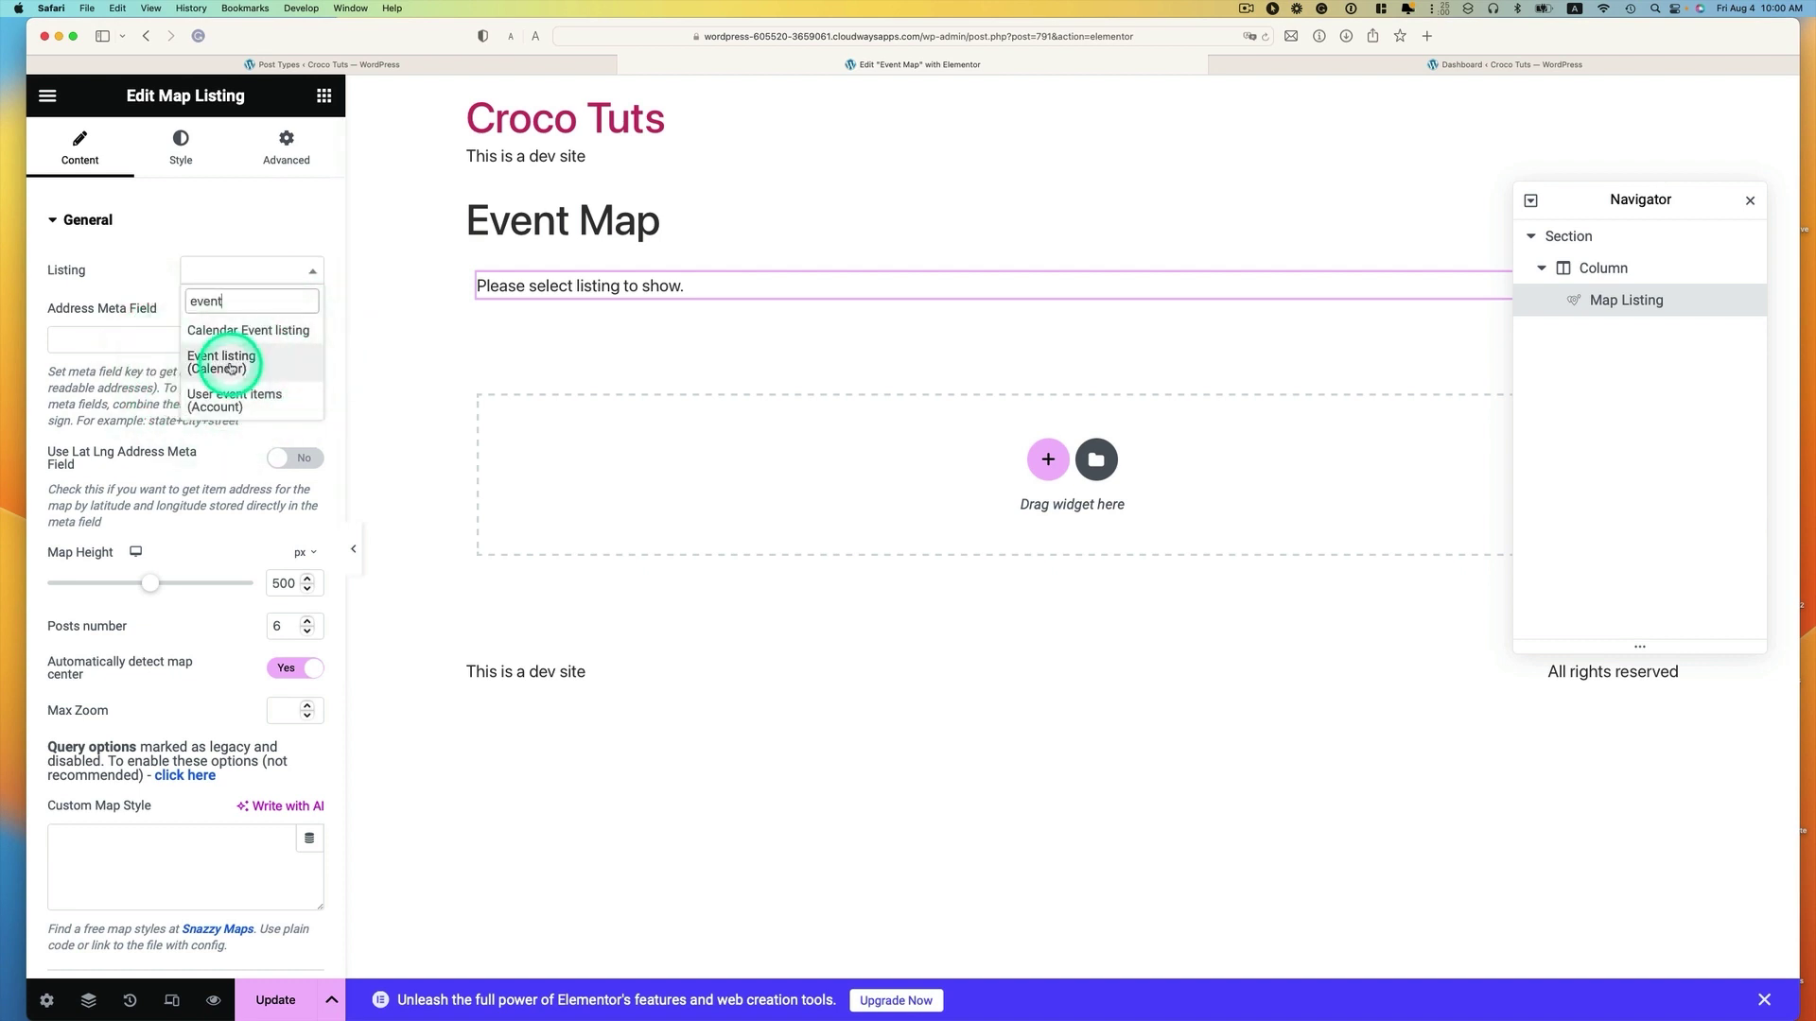
click(227, 369)
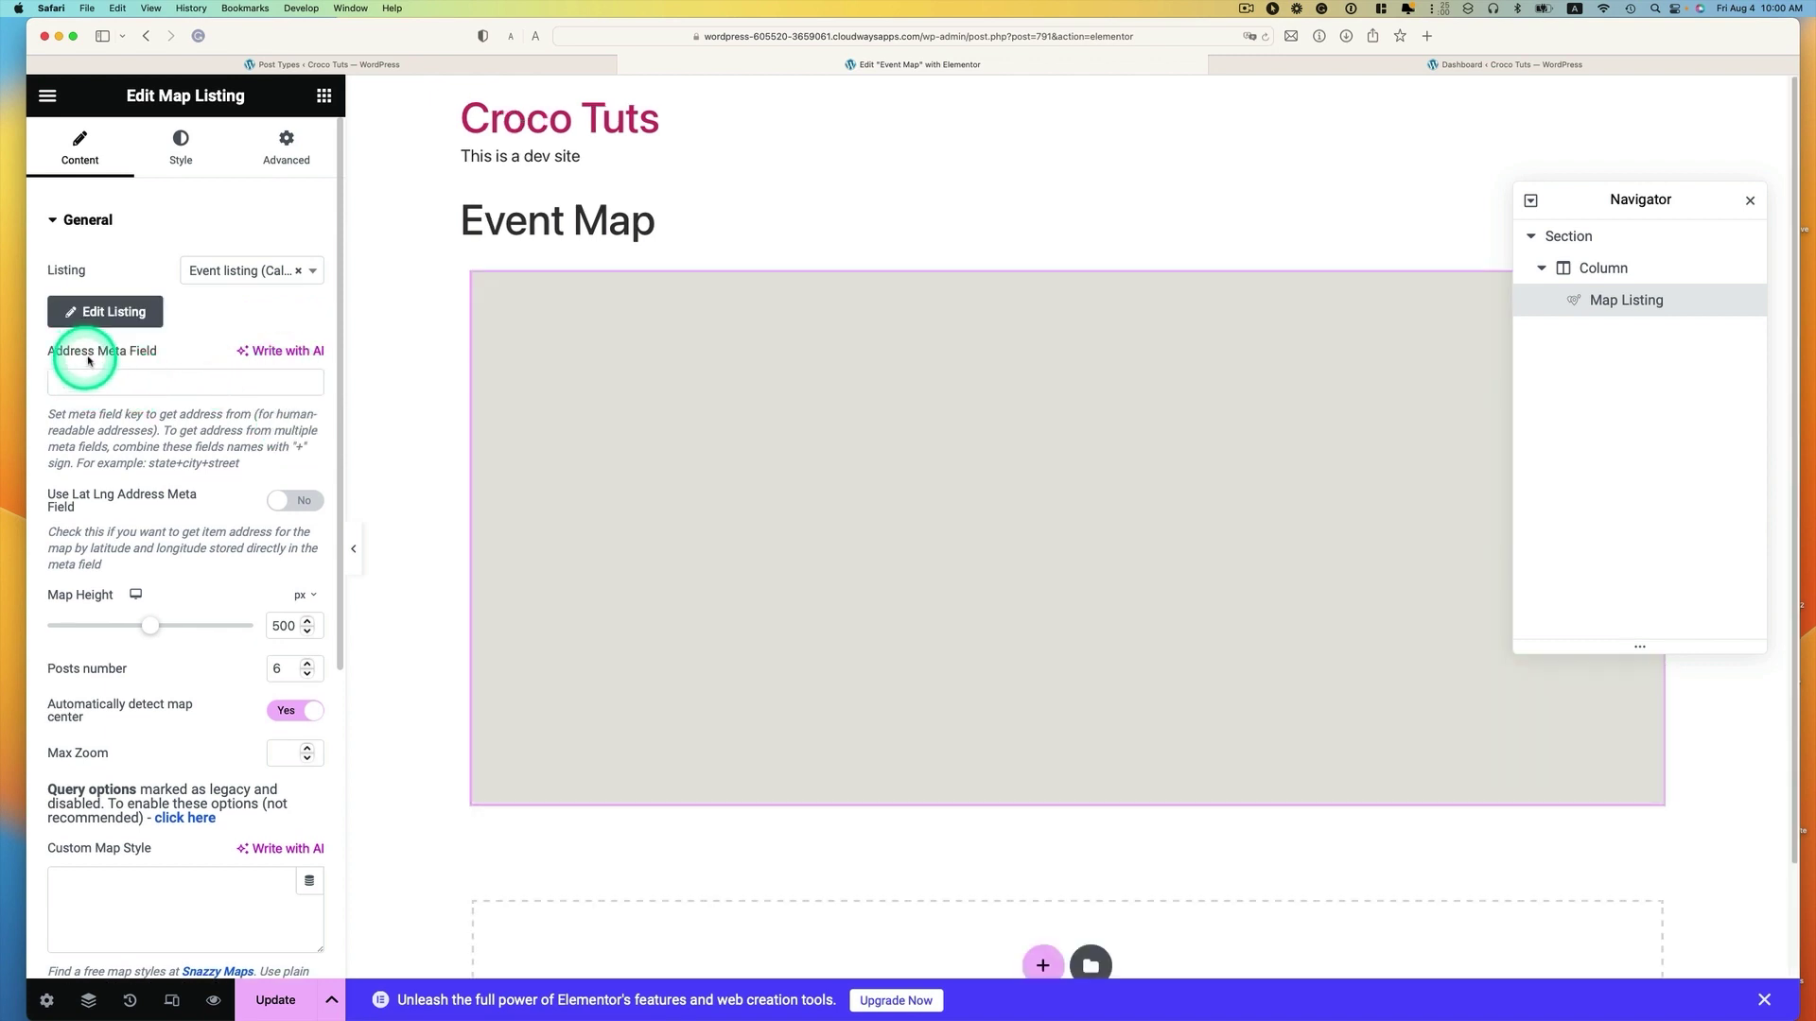
Step: Set the map listing's address meta field to _address and its posts number to 12
click(135, 381)
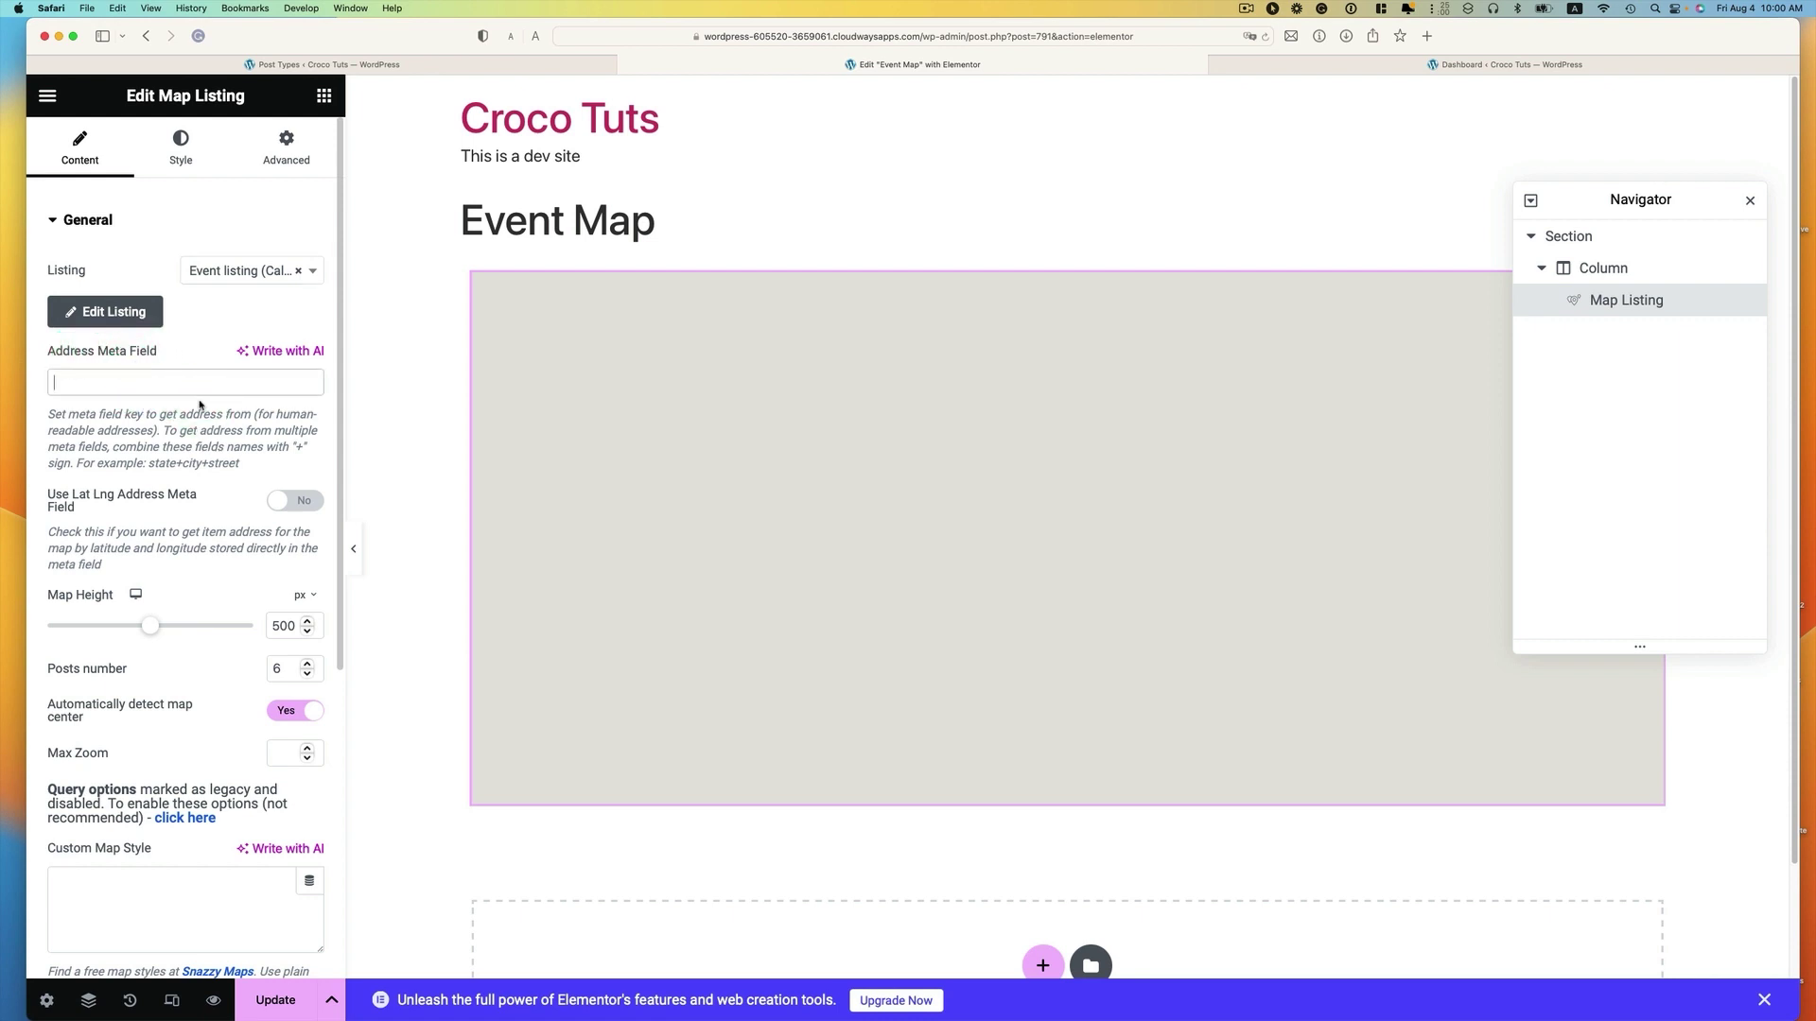
text(_address)
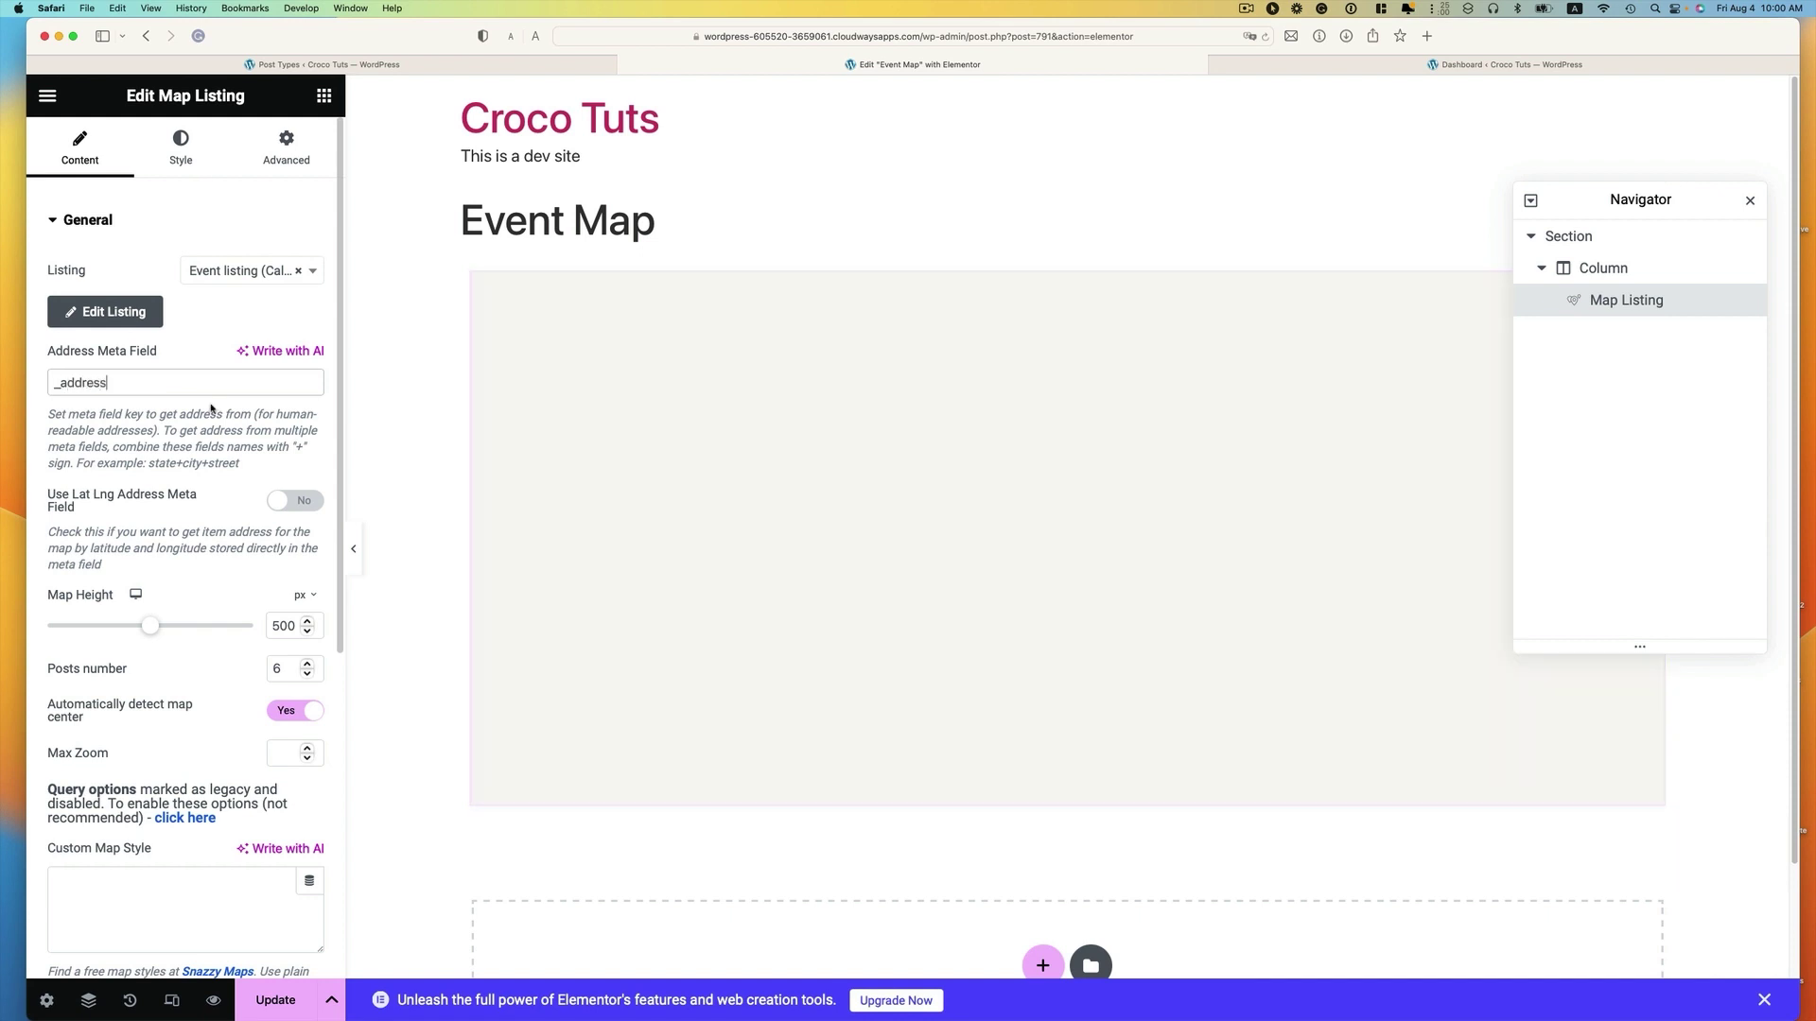
click(212, 408)
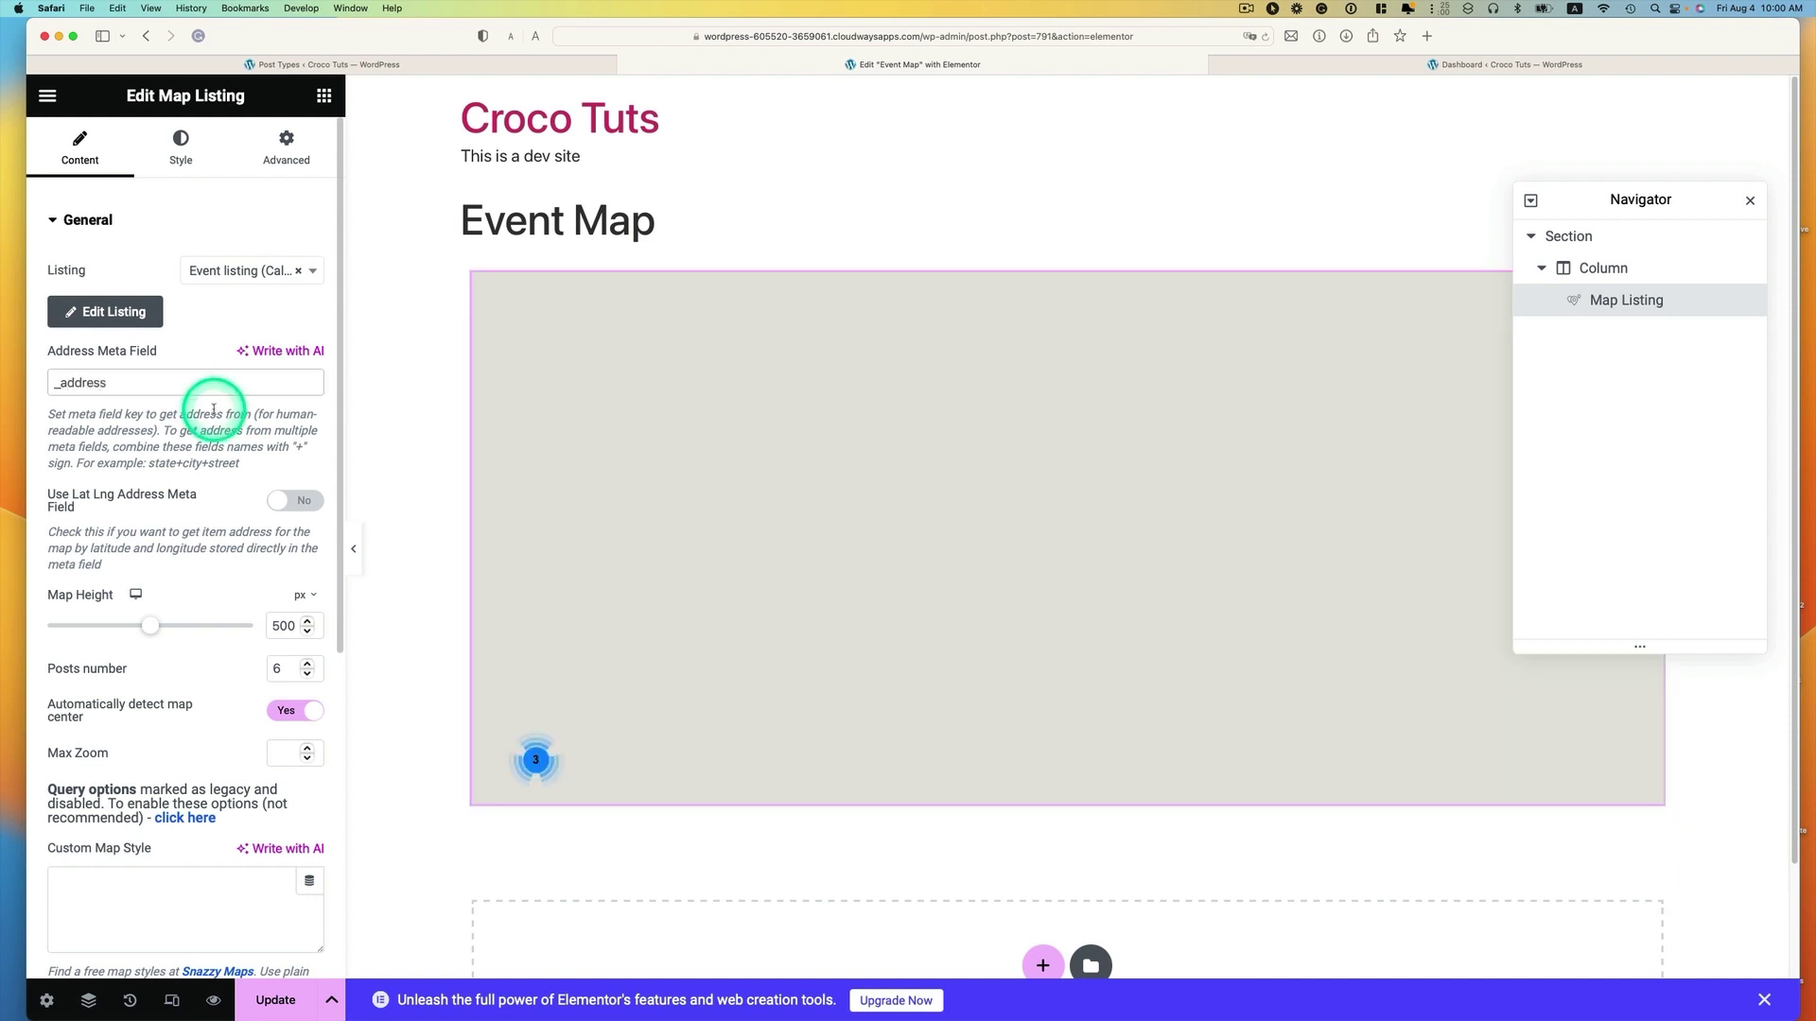
click(377, 470)
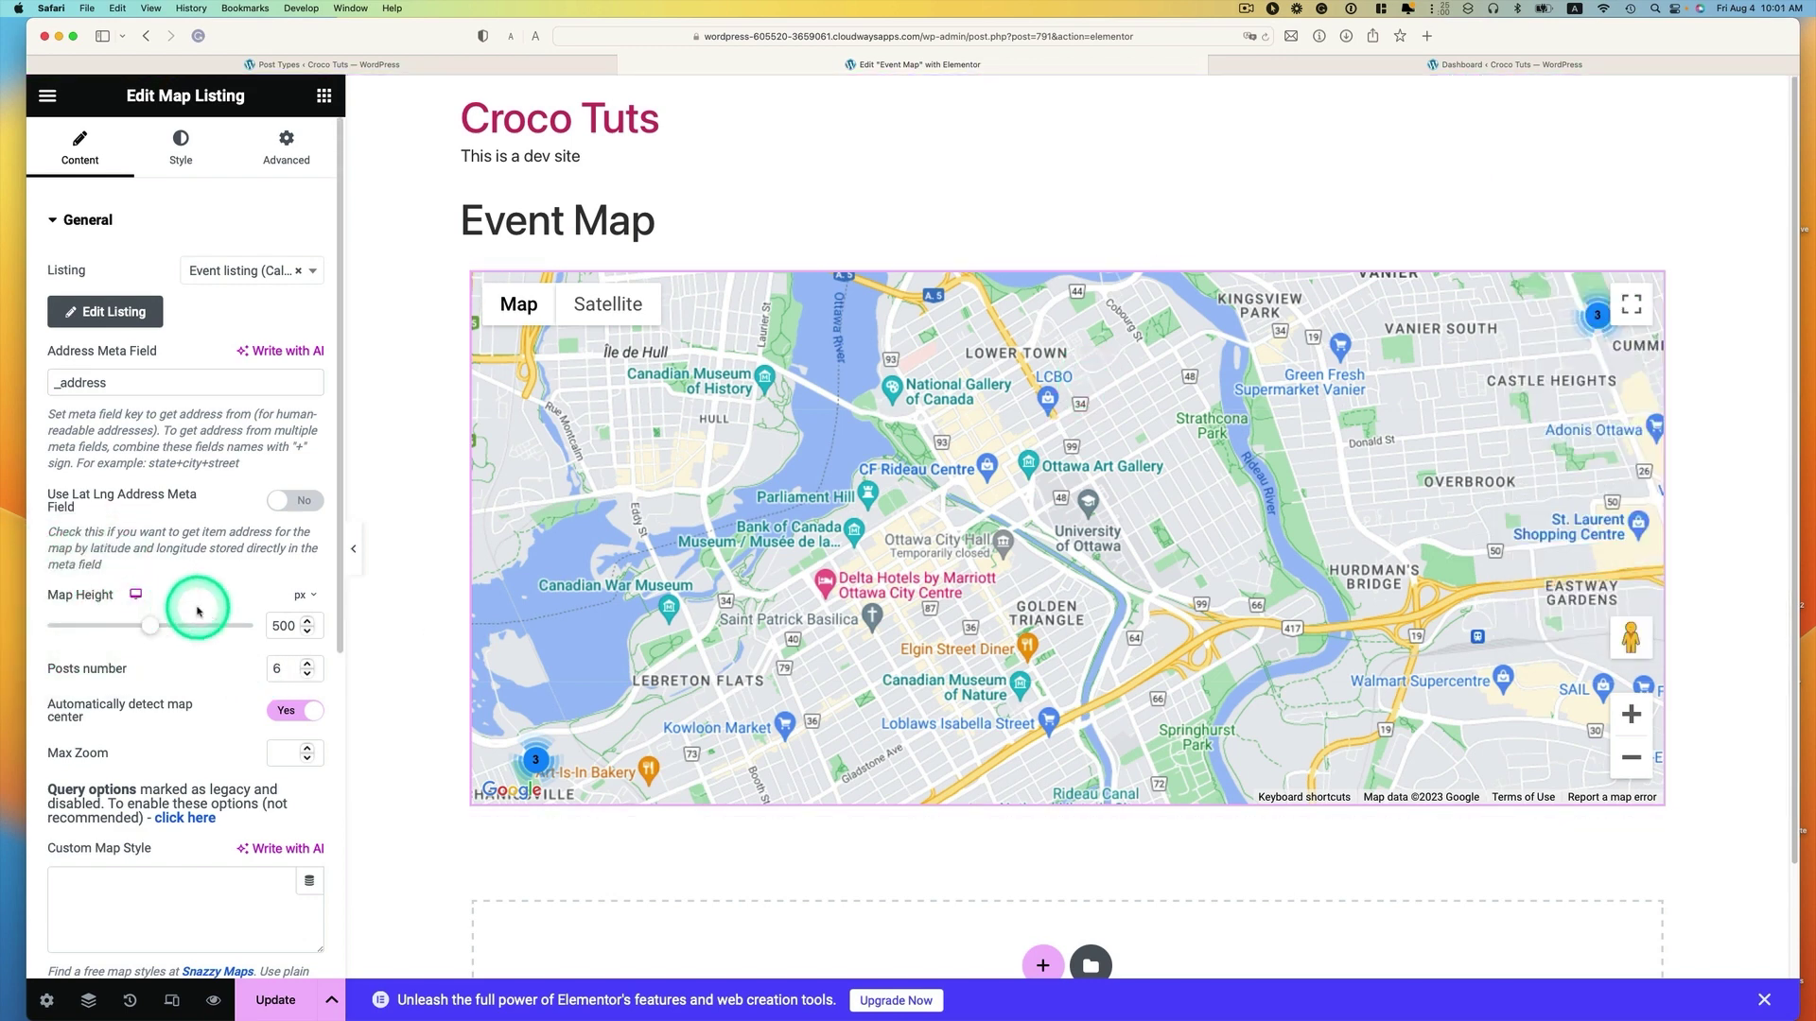
double_click(276, 668)
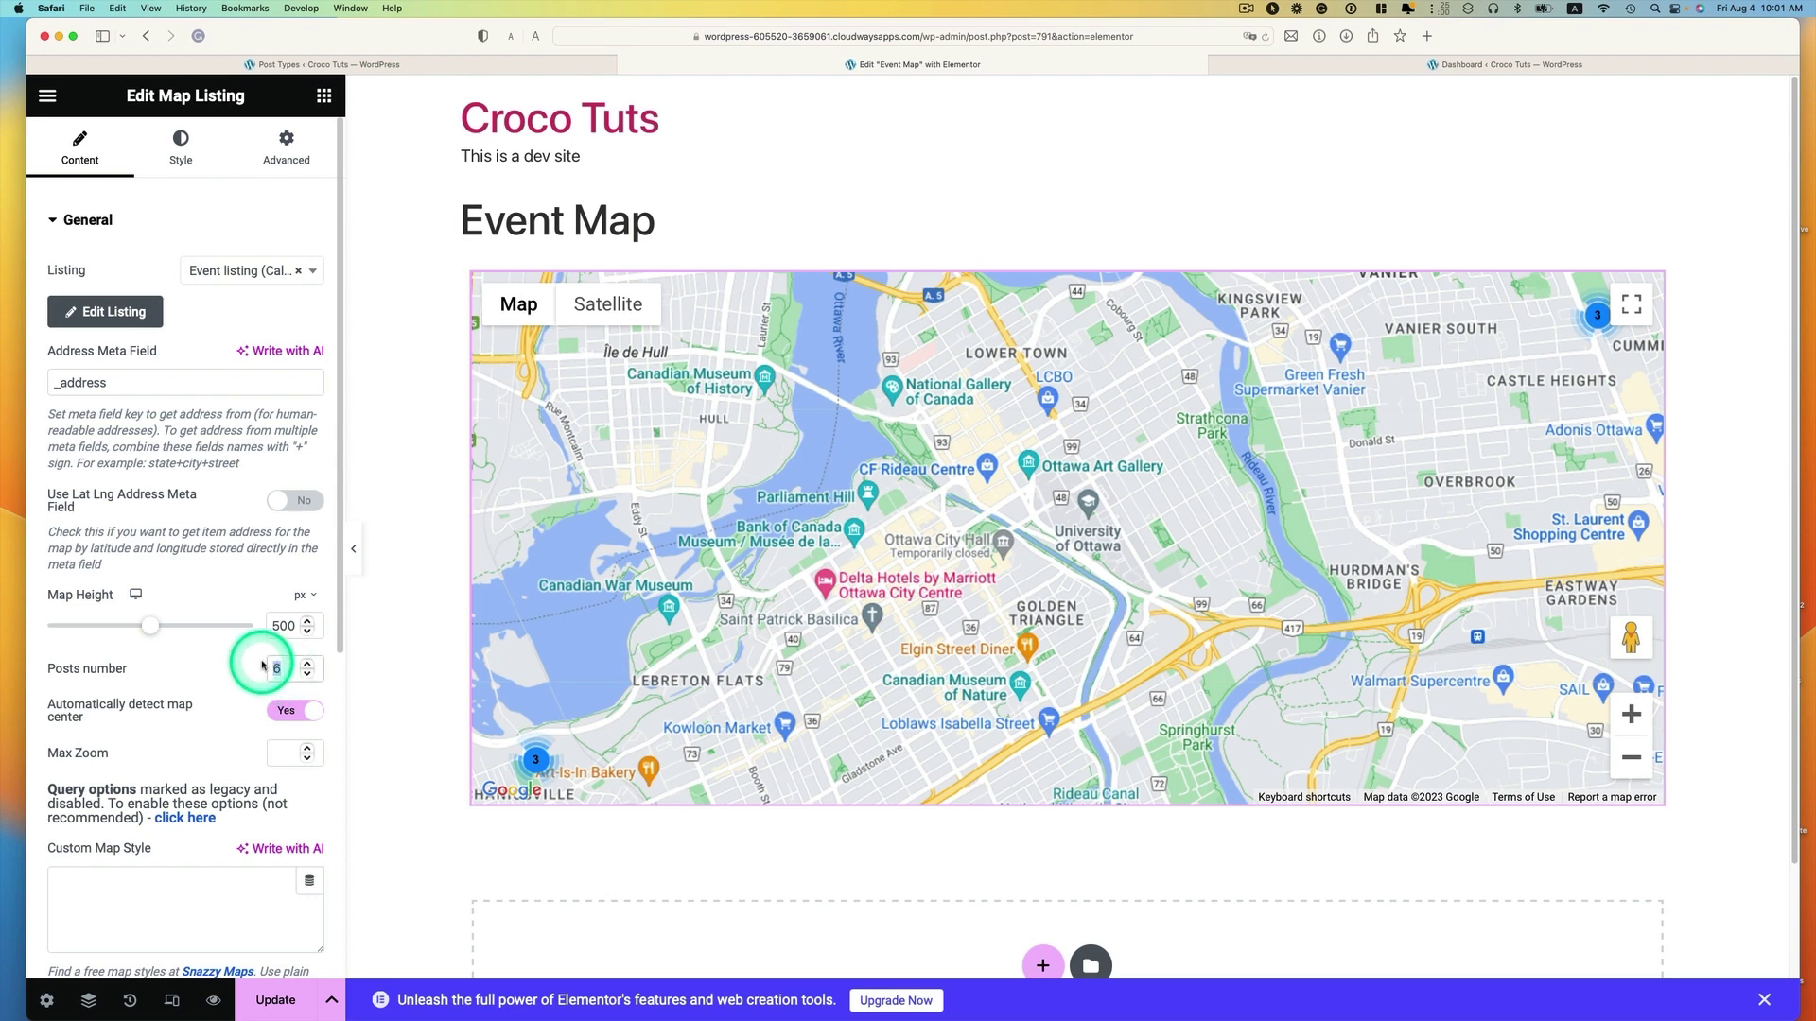
text(12)
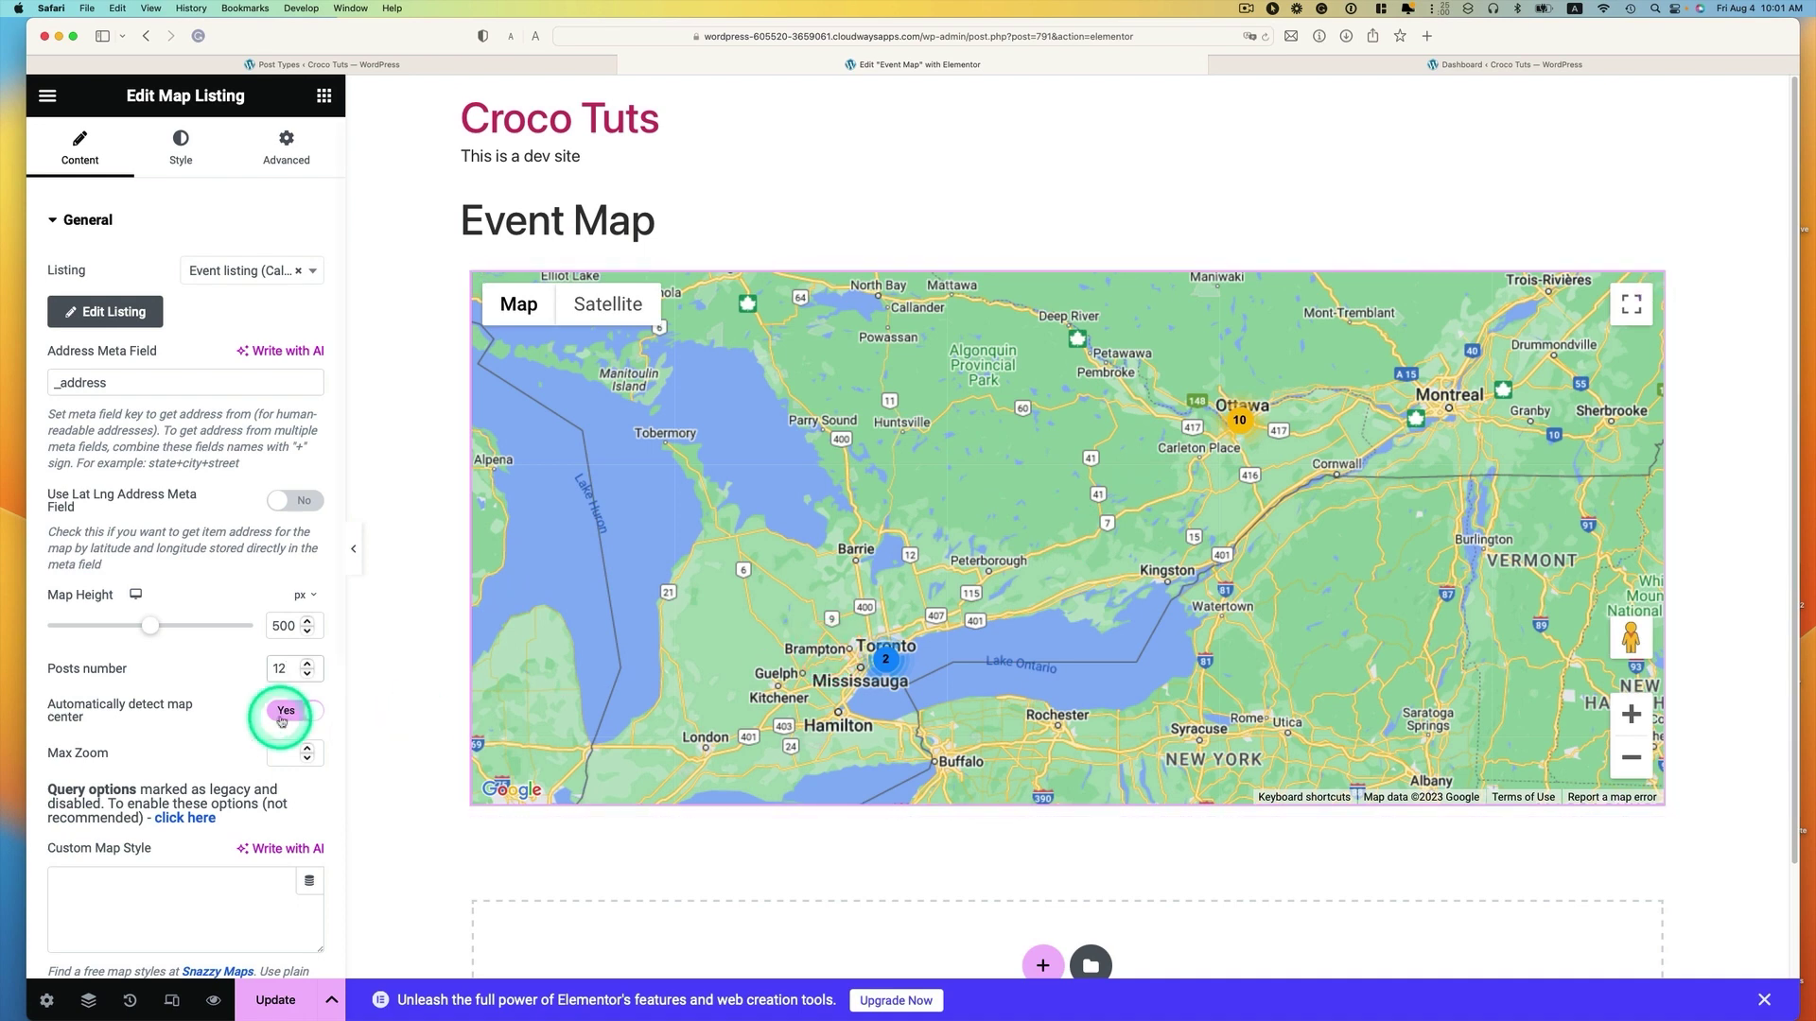
Step: Enable the custom query for the map listing and choose Map query as its source
scroll(180, 716, down, 3)
scroll(182, 716, down, 5)
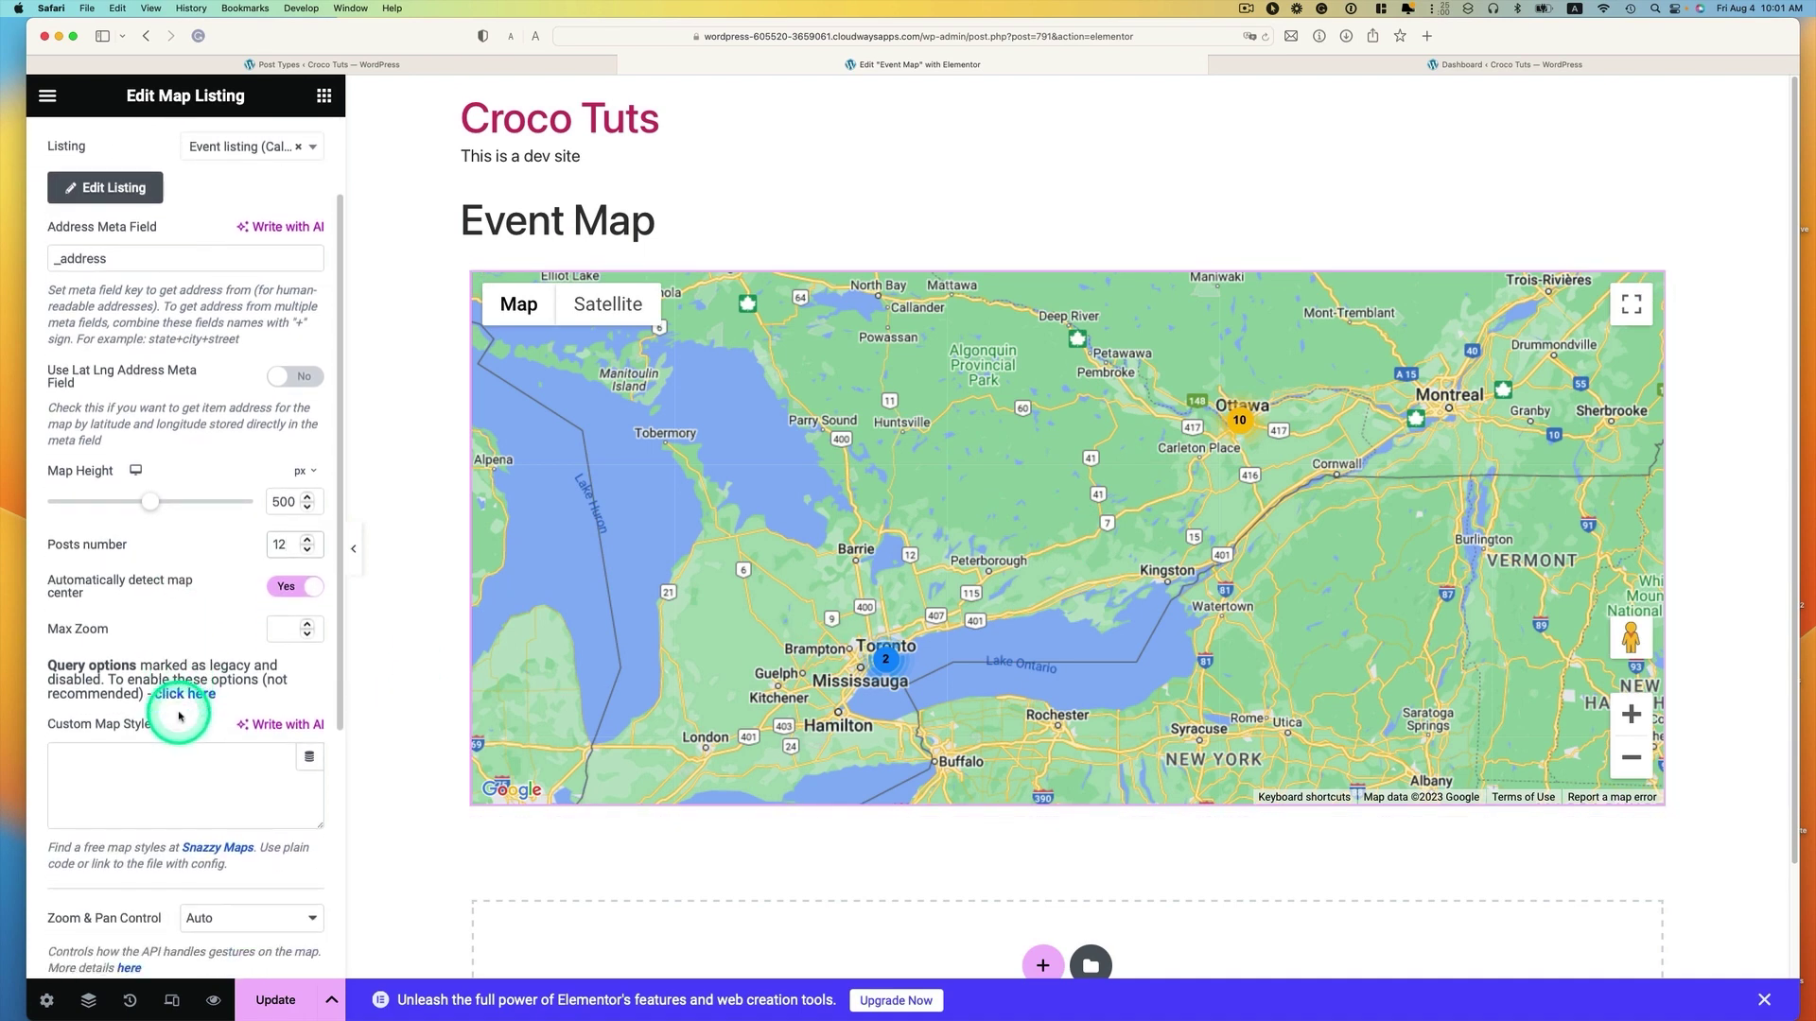
scroll(177, 712, down, 2)
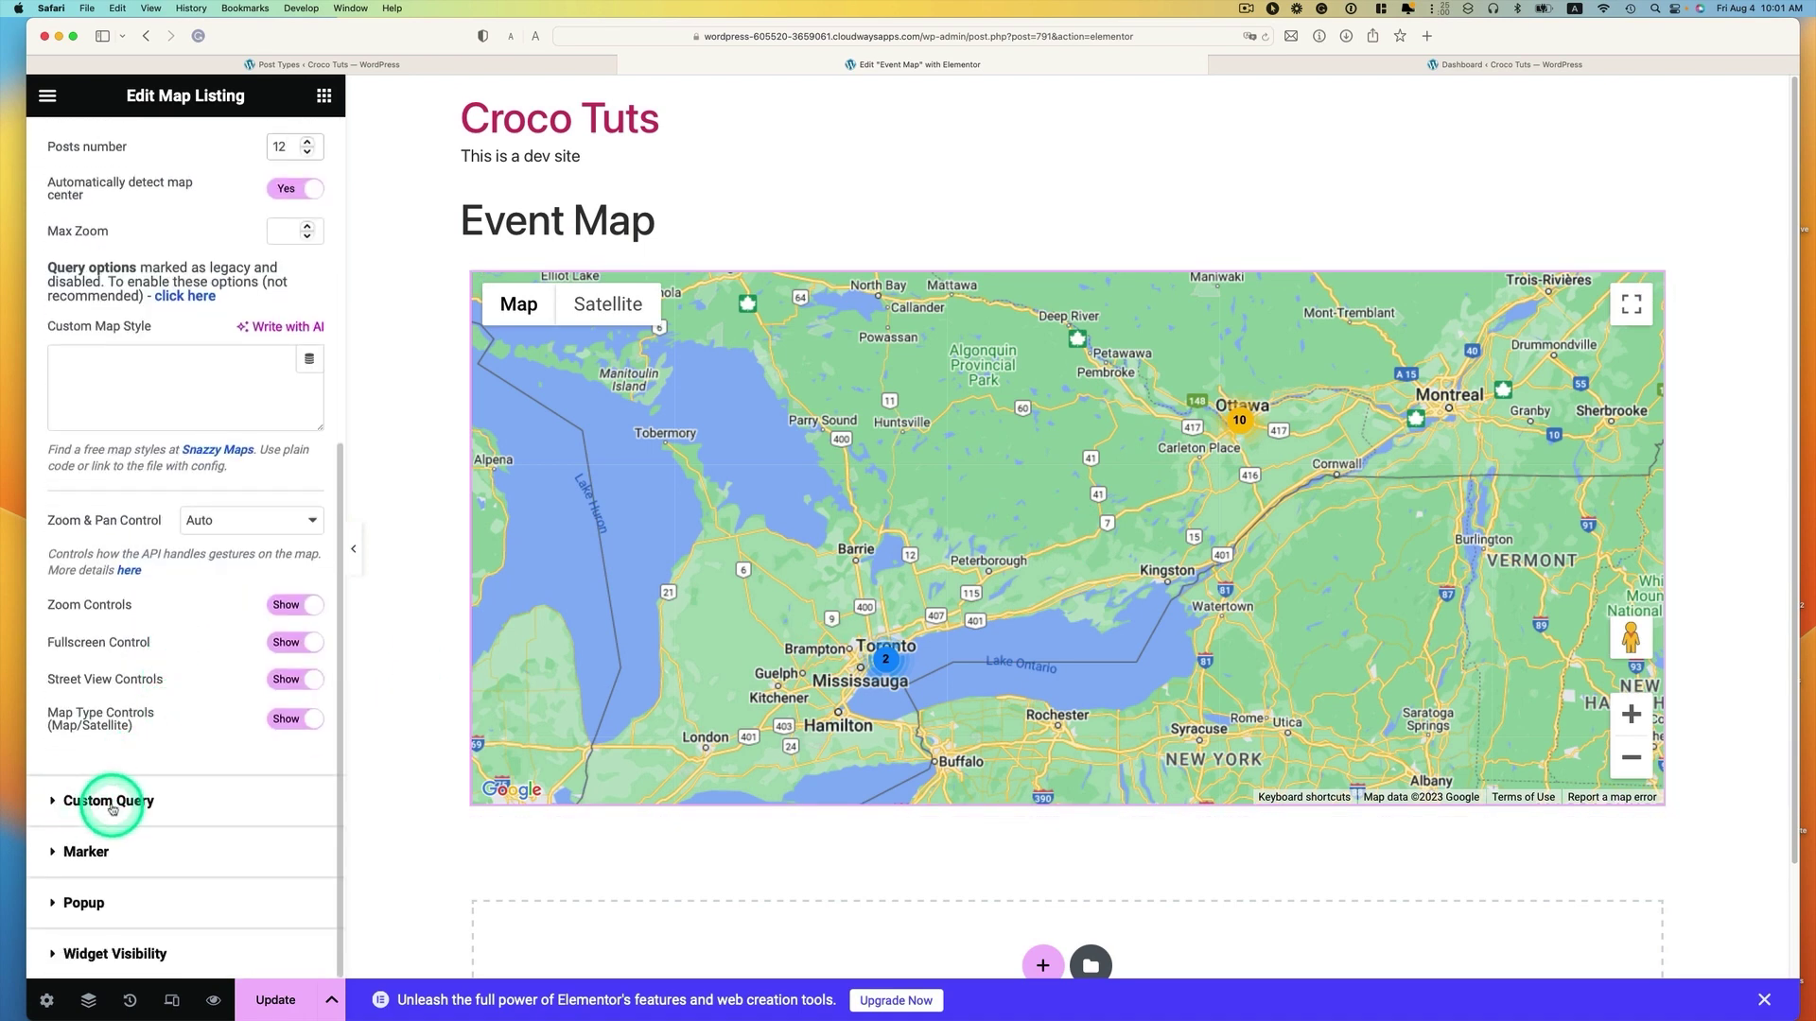
click(86, 802)
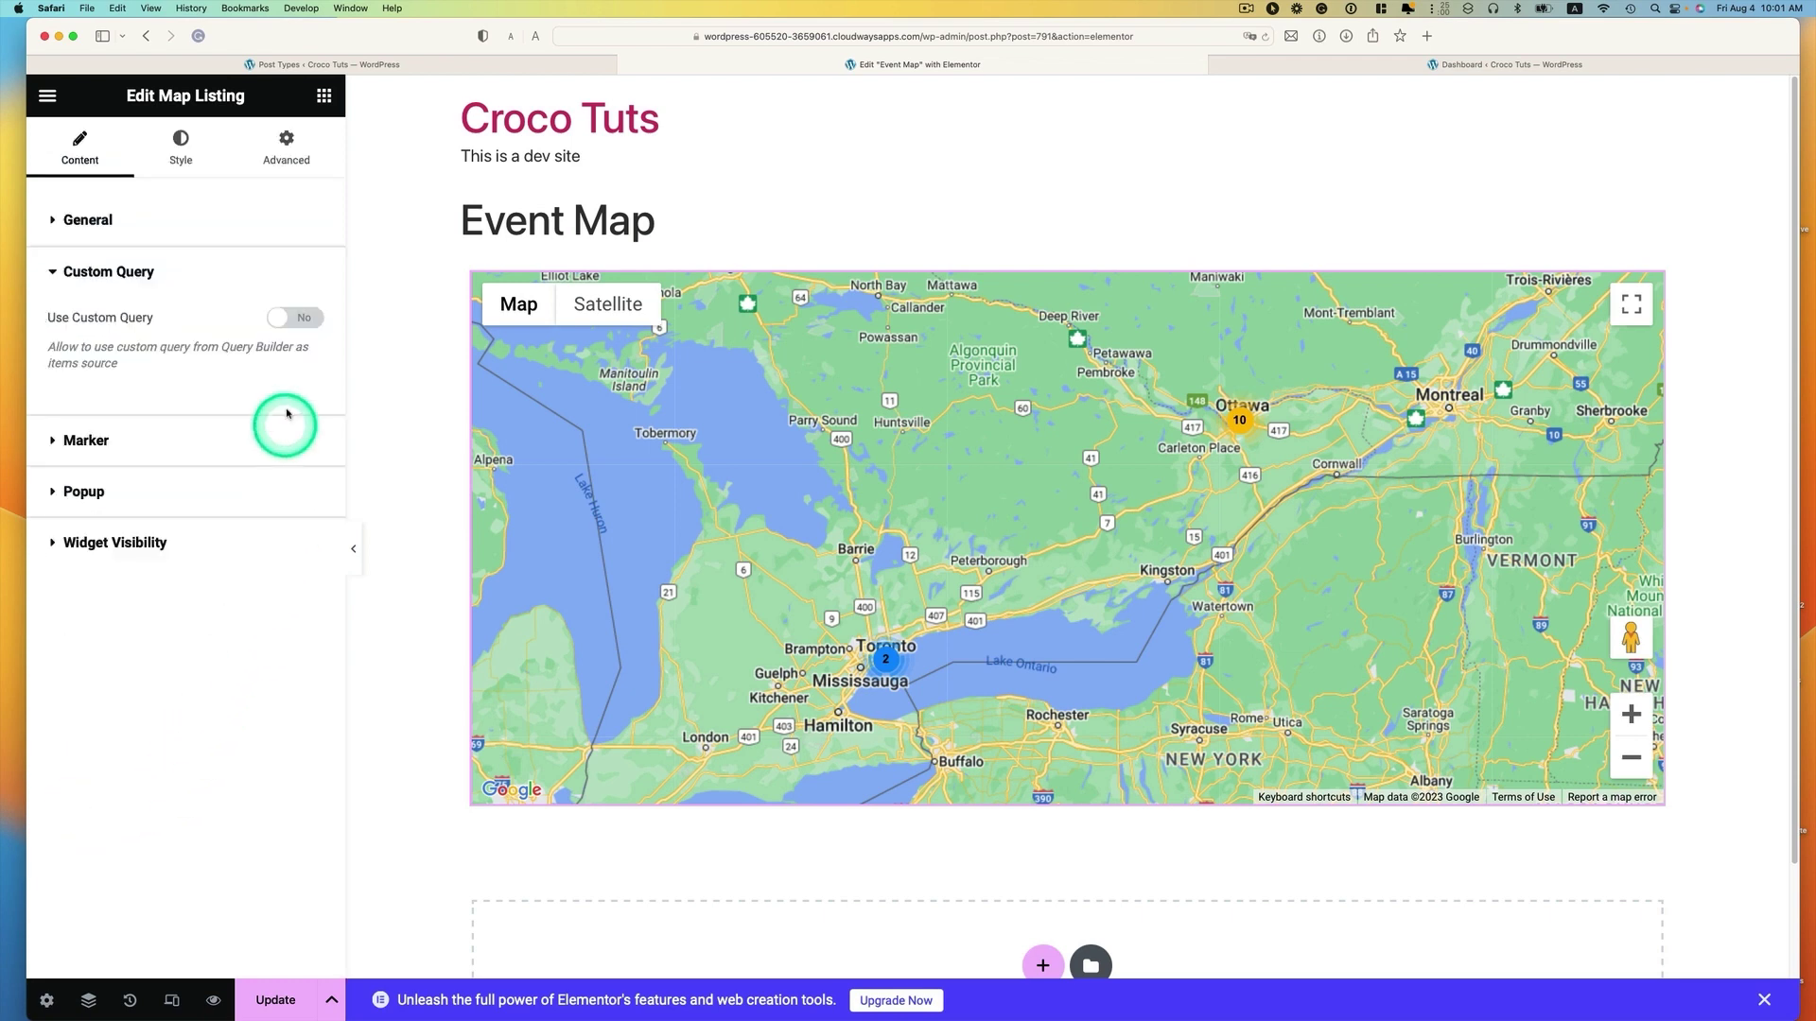
click(298, 316)
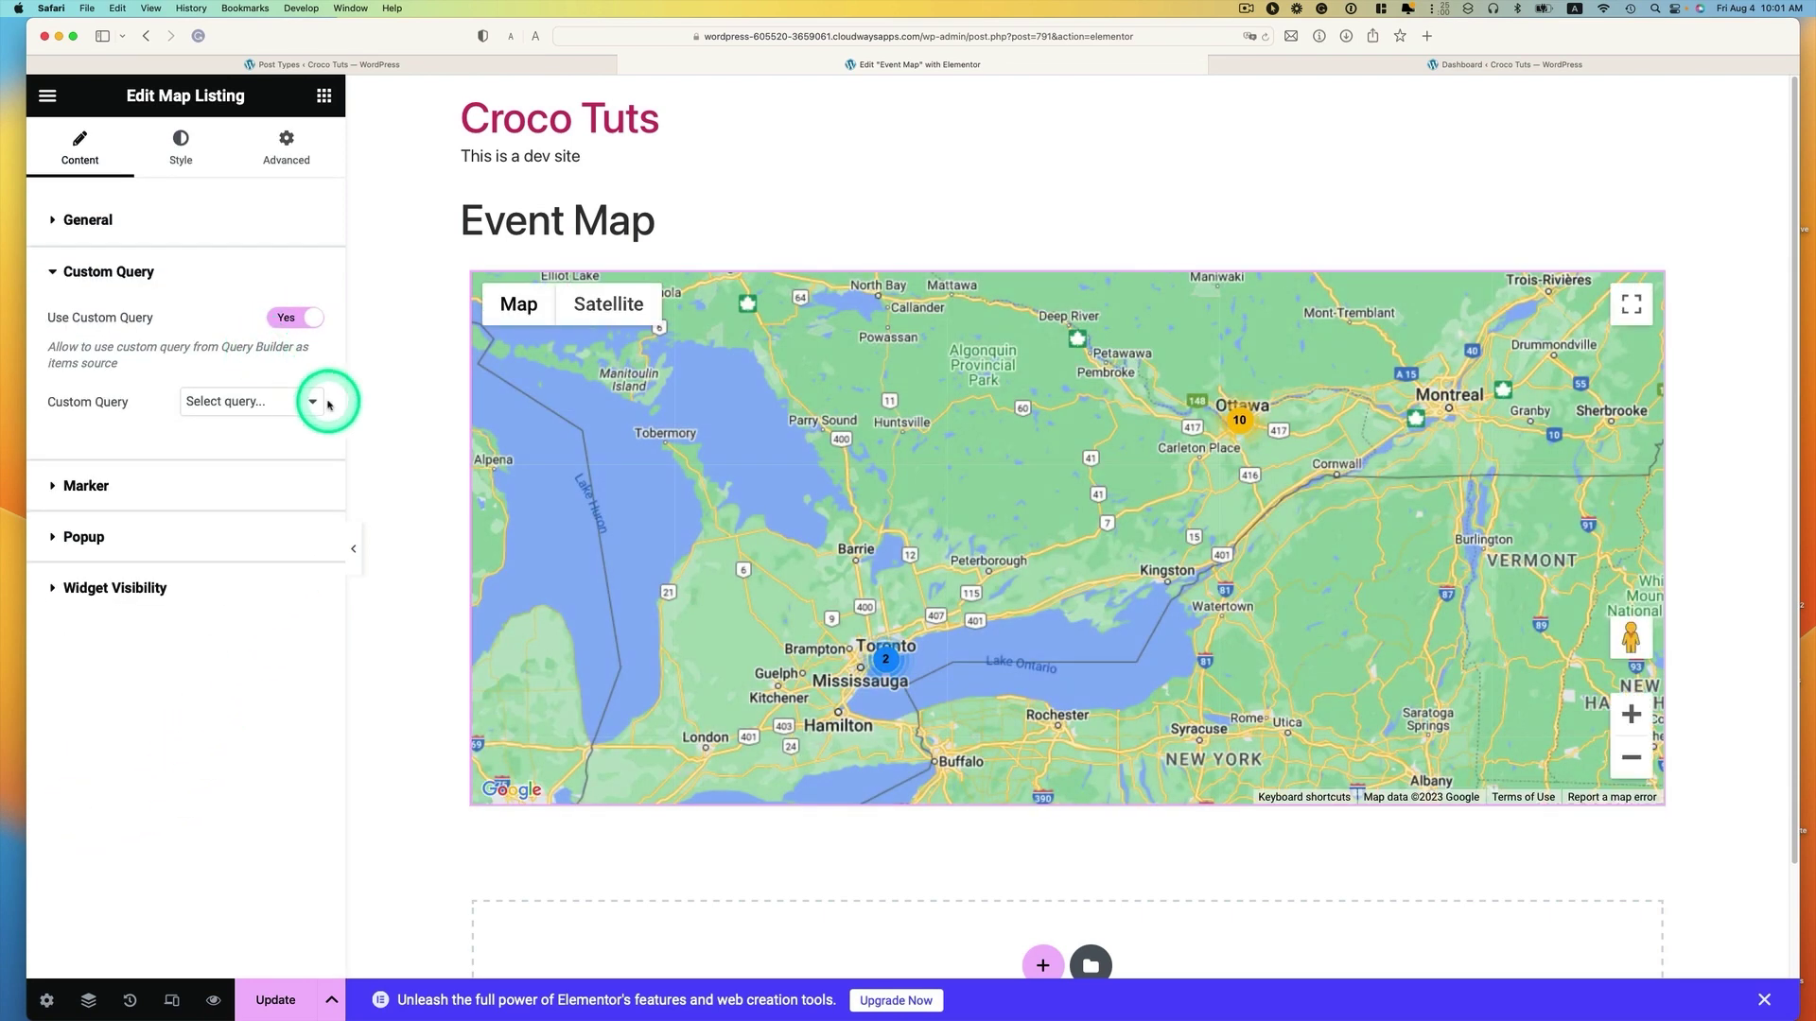
click(308, 402)
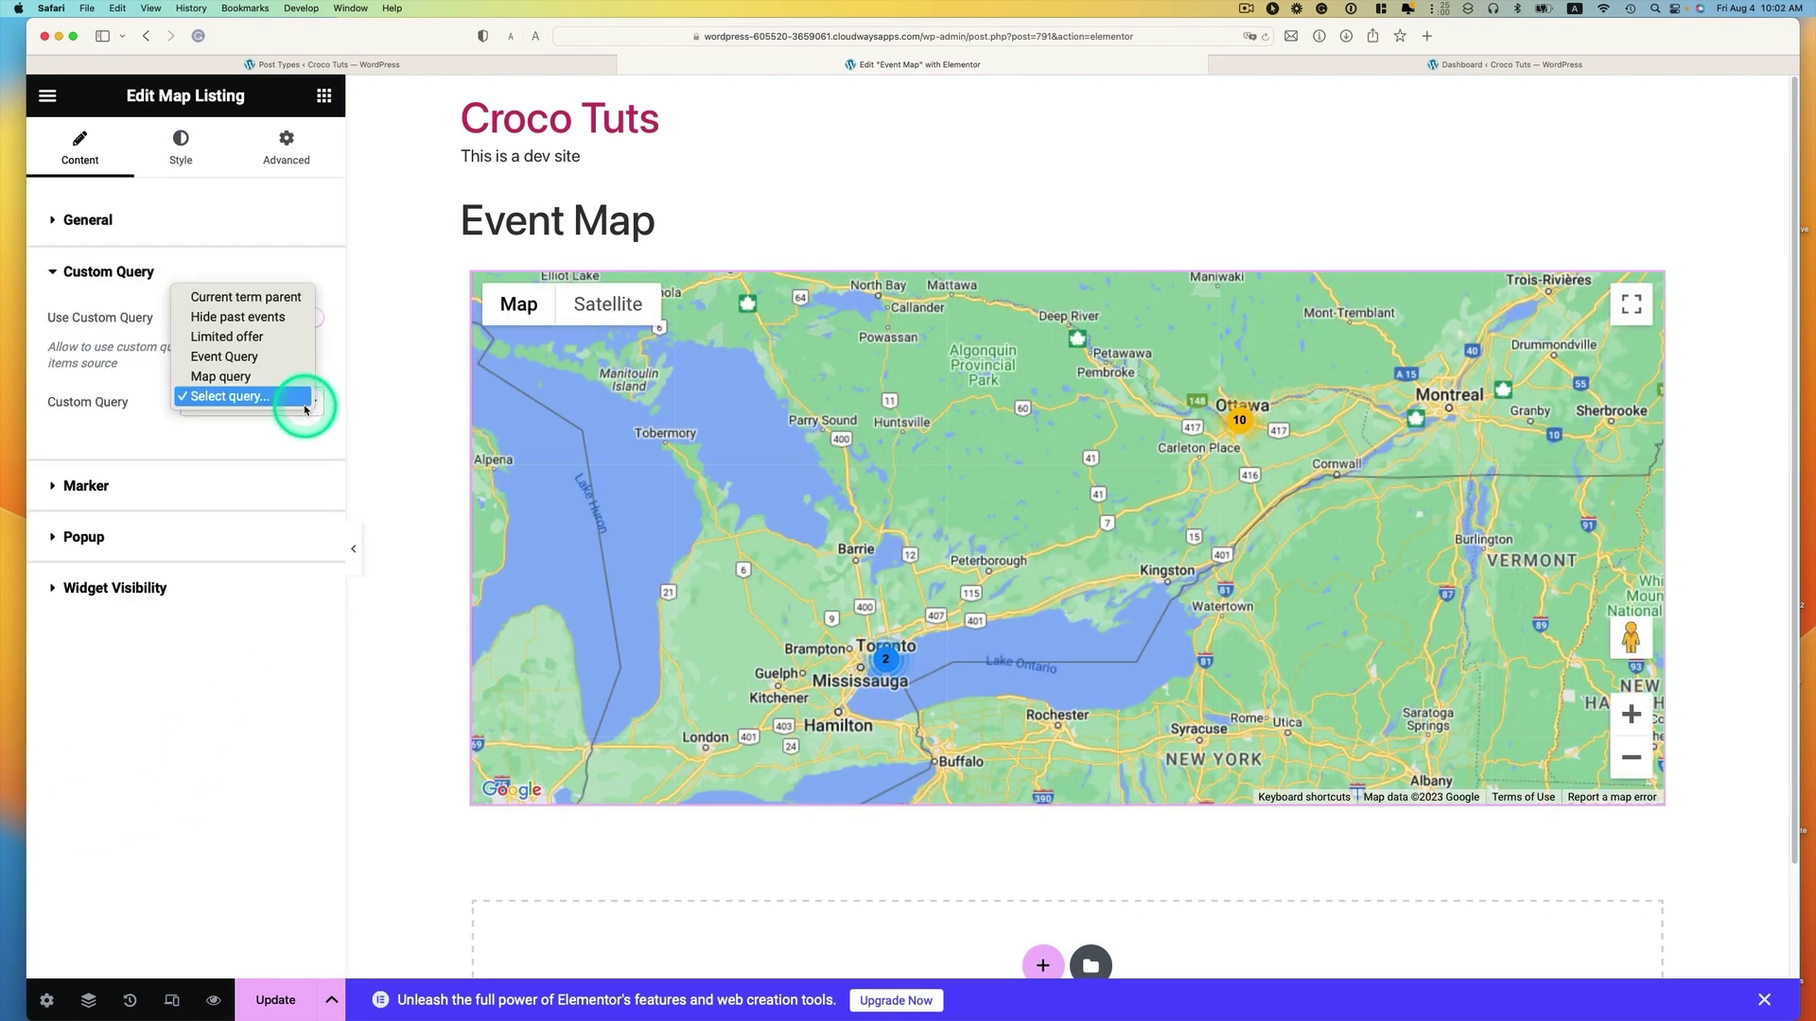
click(195, 378)
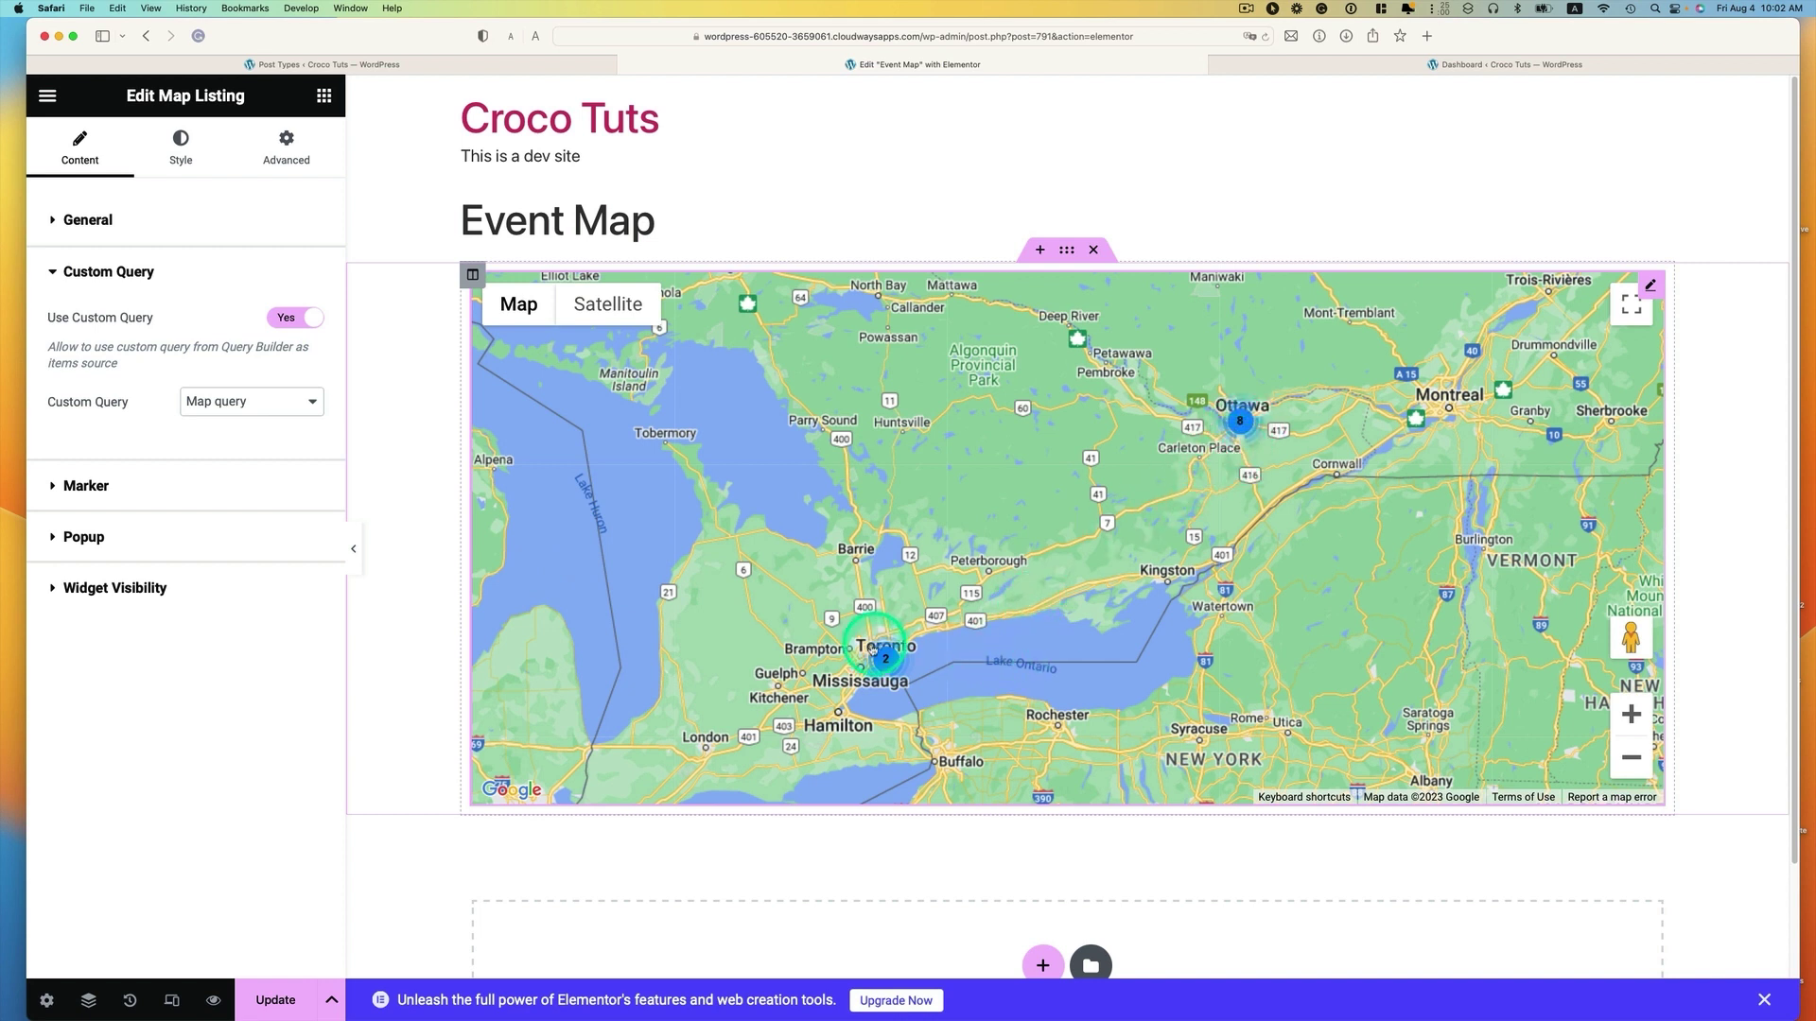
Step: Open Map query in JetEngine's Query Builder, set its posts per page to -1 and update the query
click(1339, 64)
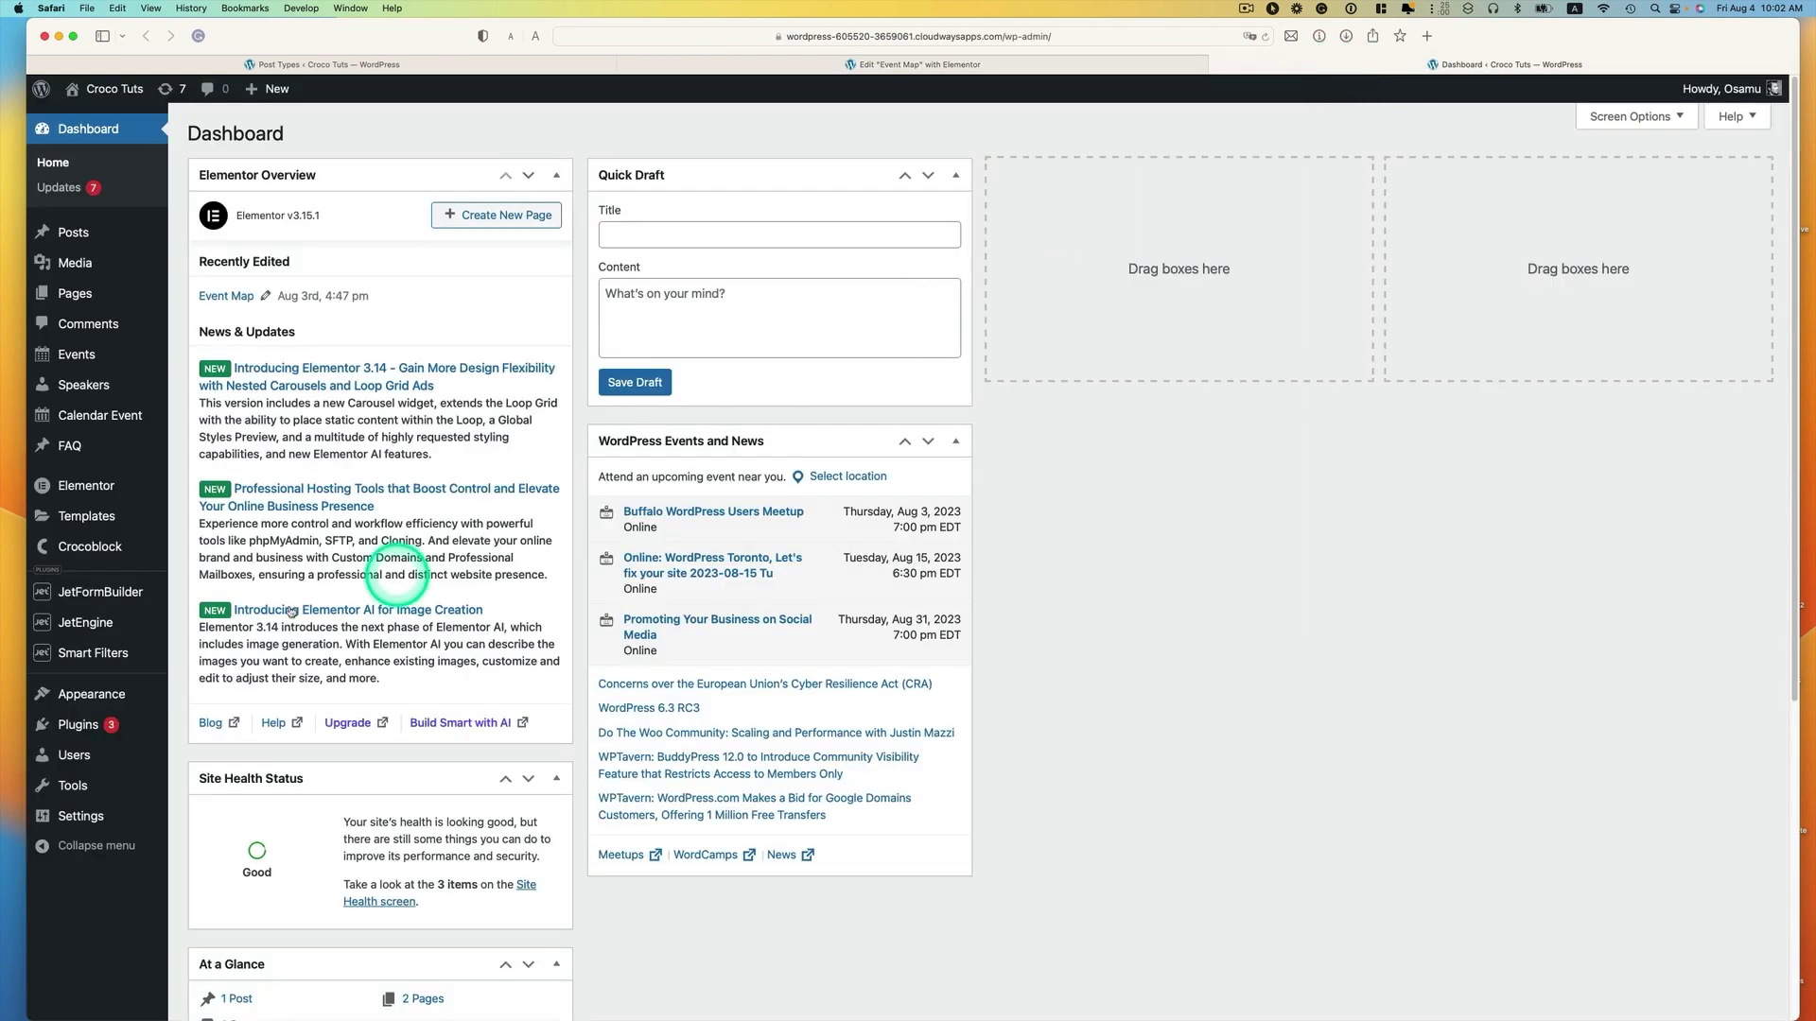
mouse_move(85, 622)
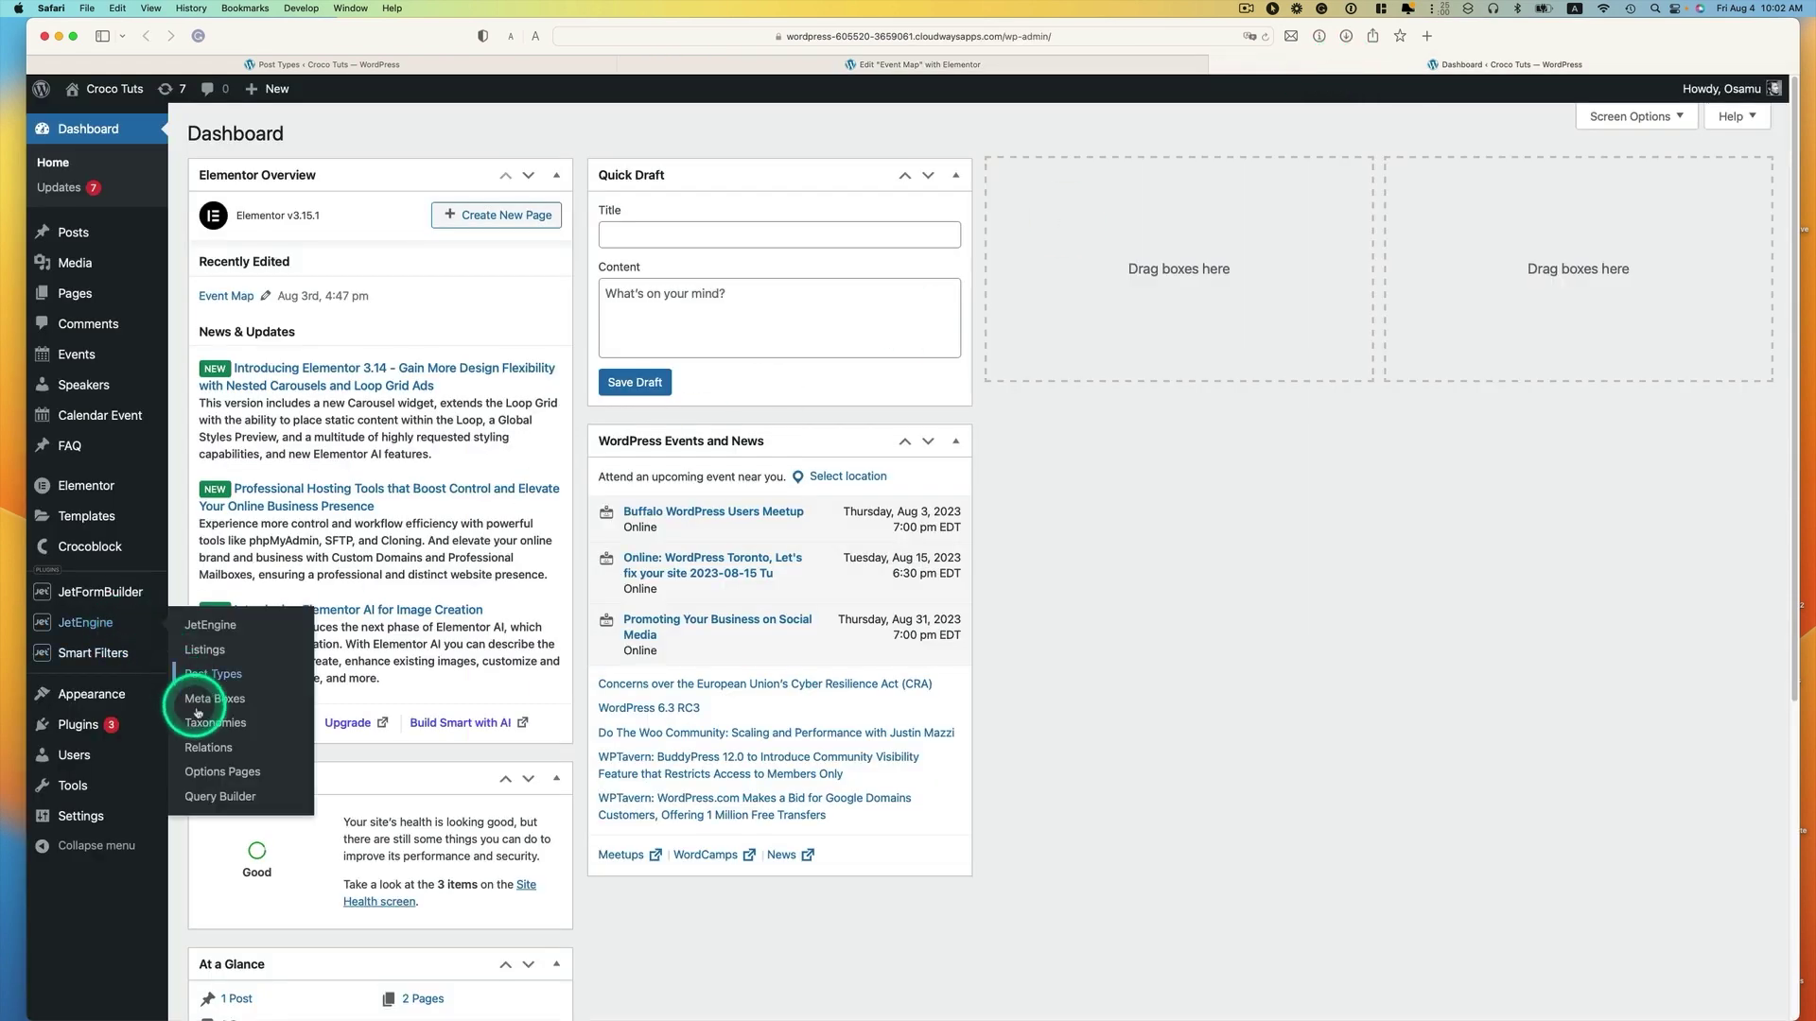
click(232, 797)
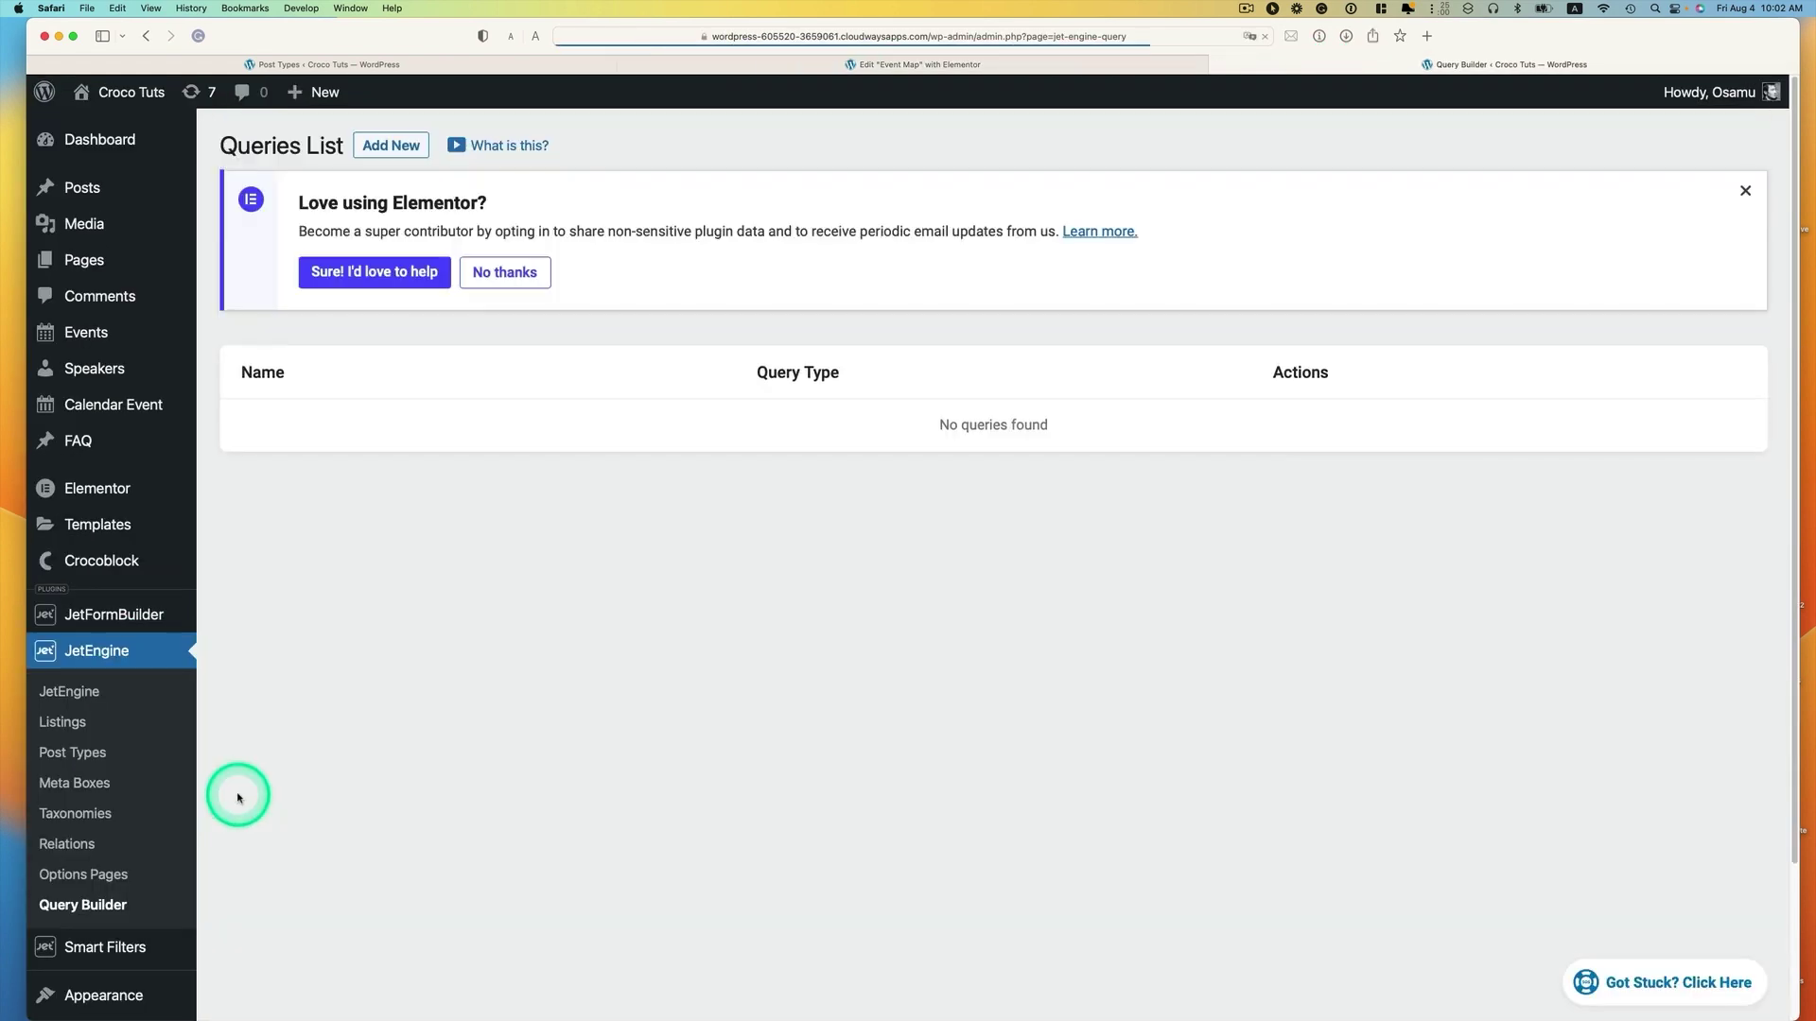
click(286, 431)
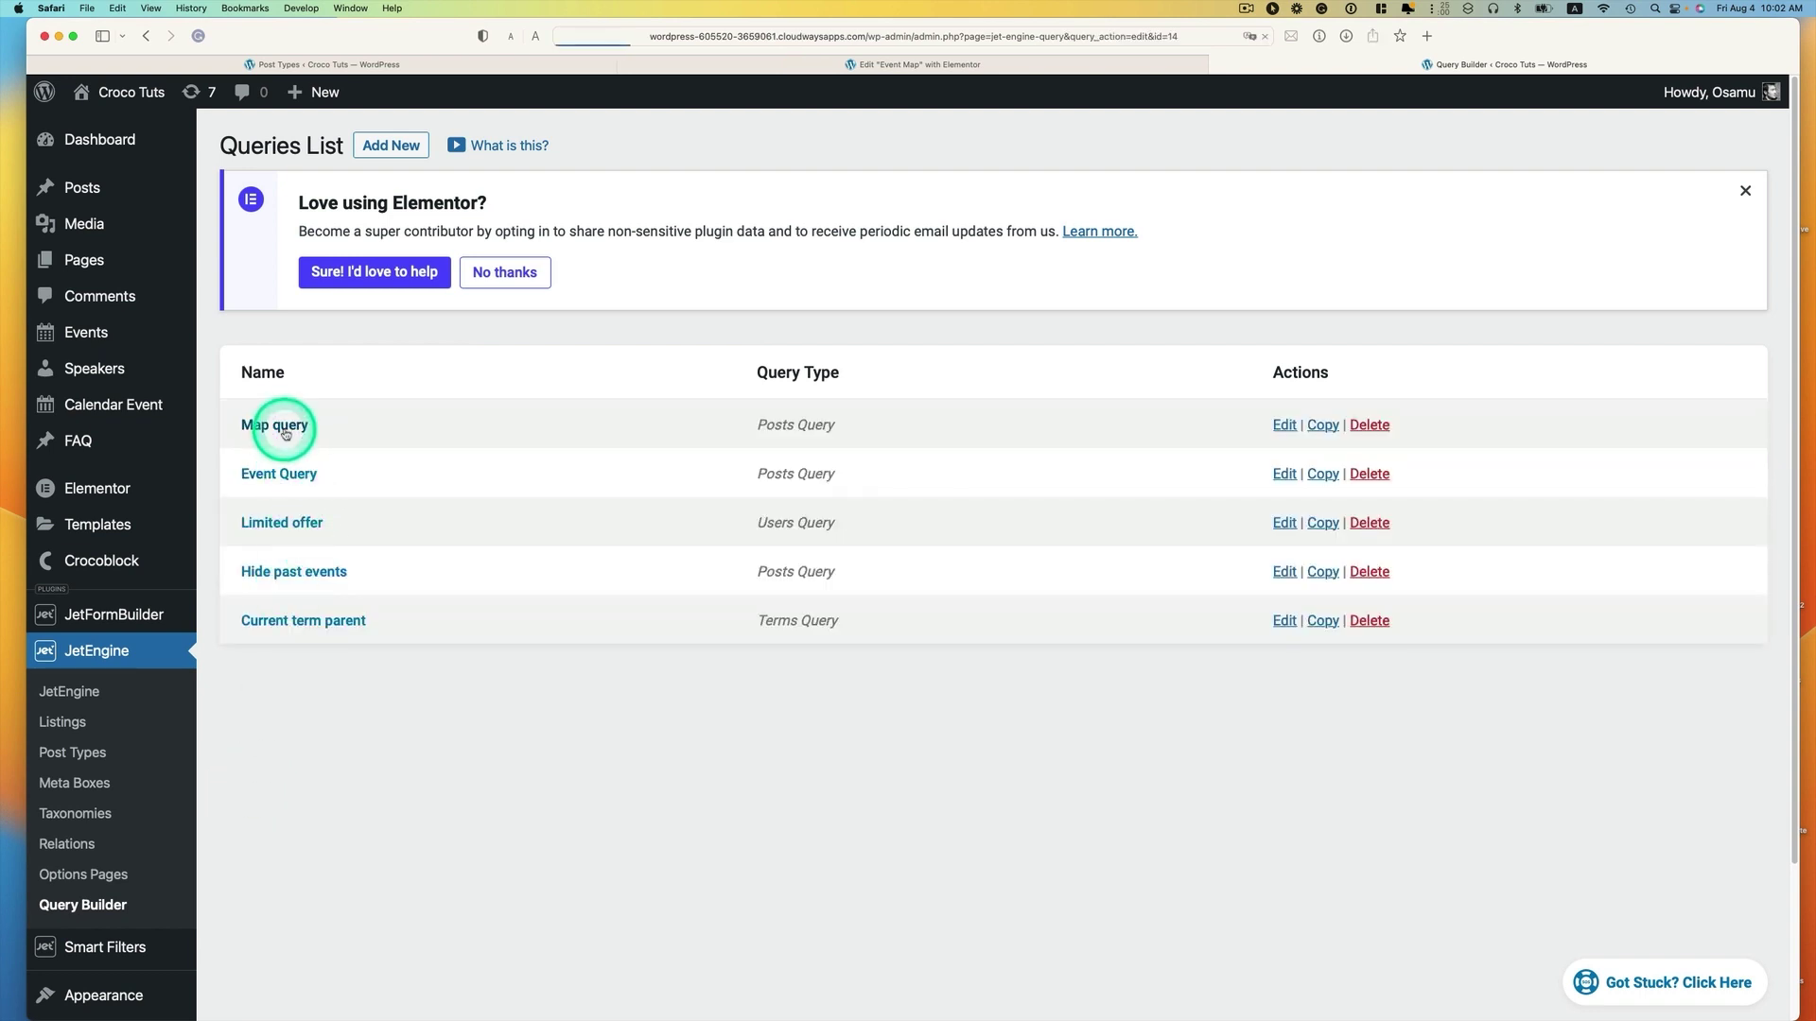
scroll(673, 629, down, 5)
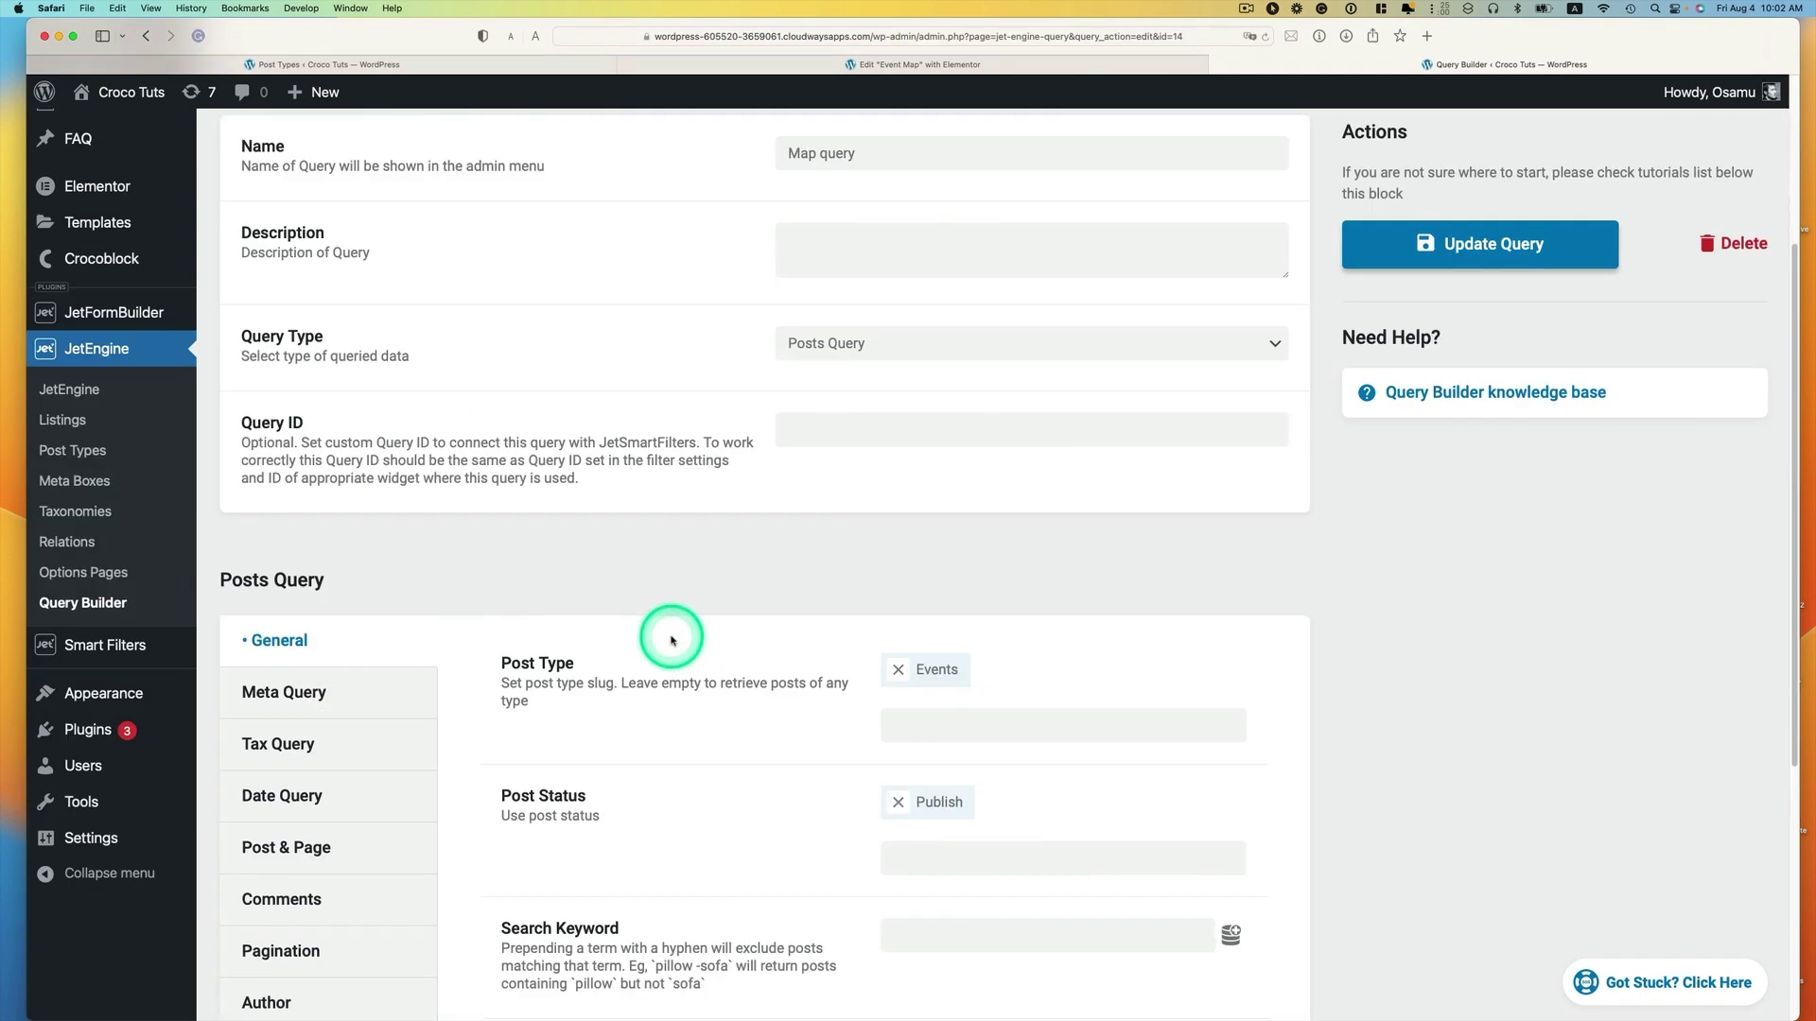
scroll(673, 637, down, 2)
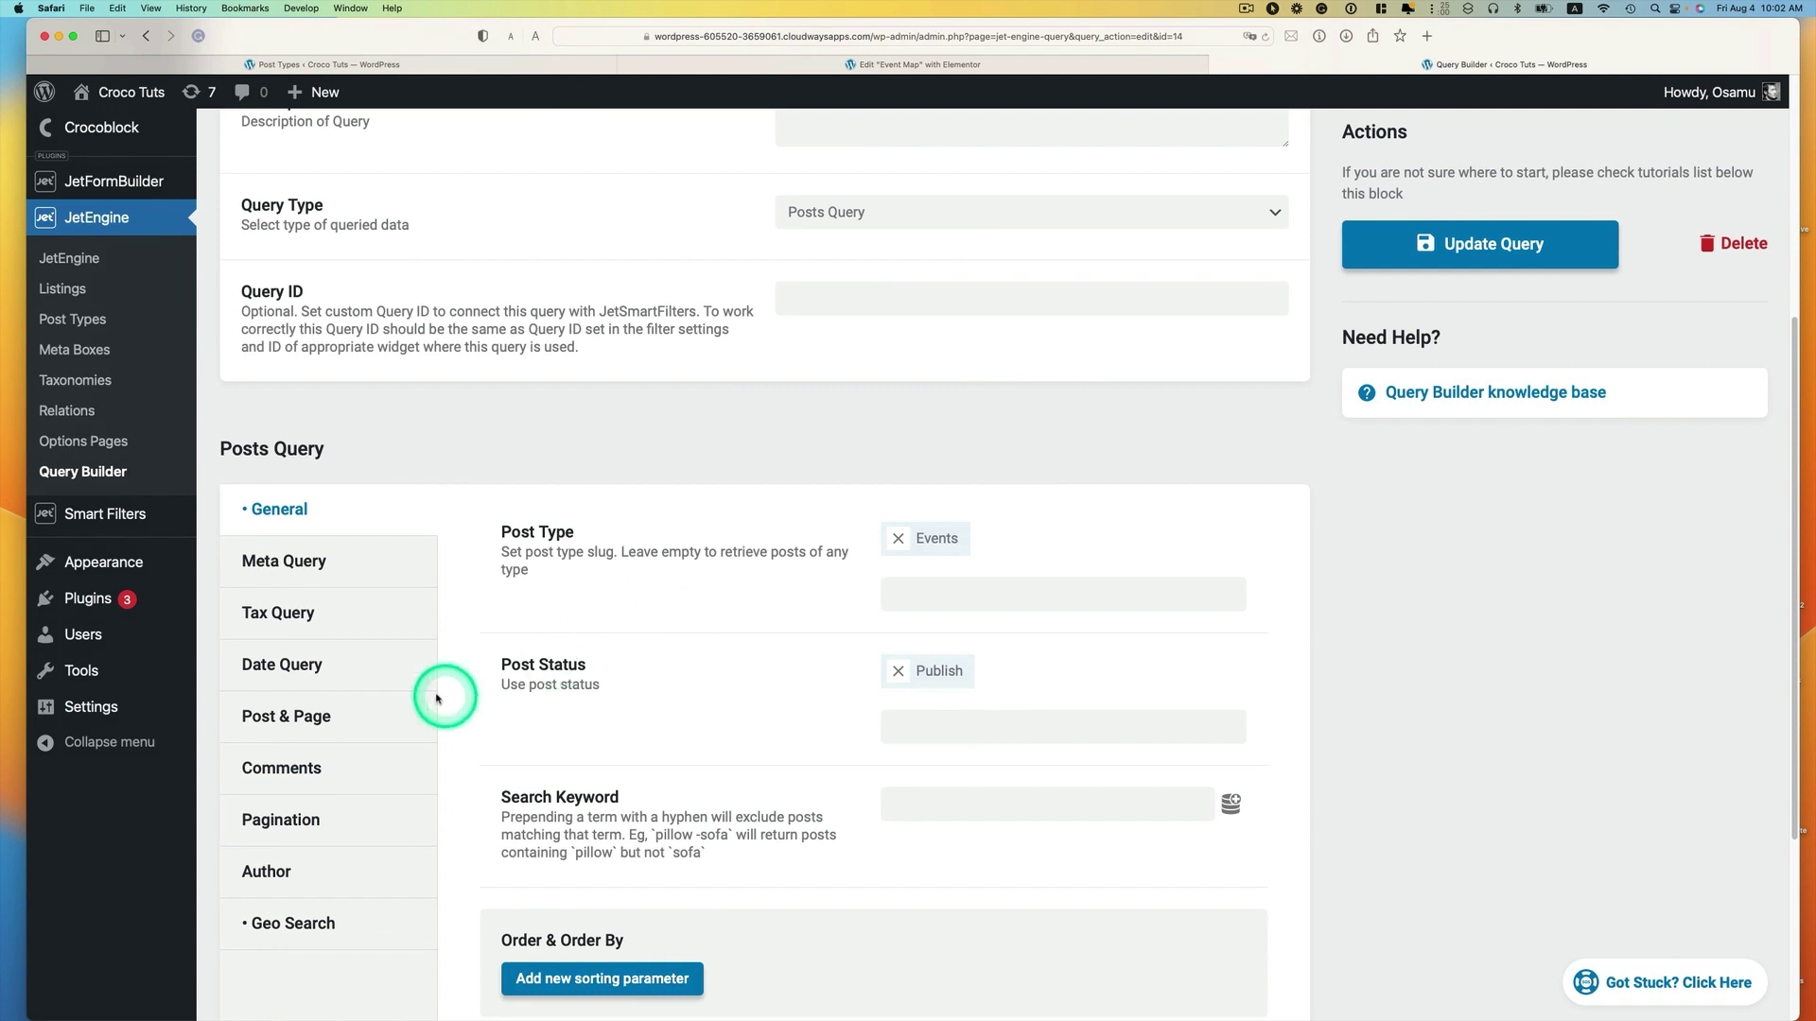
click(292, 829)
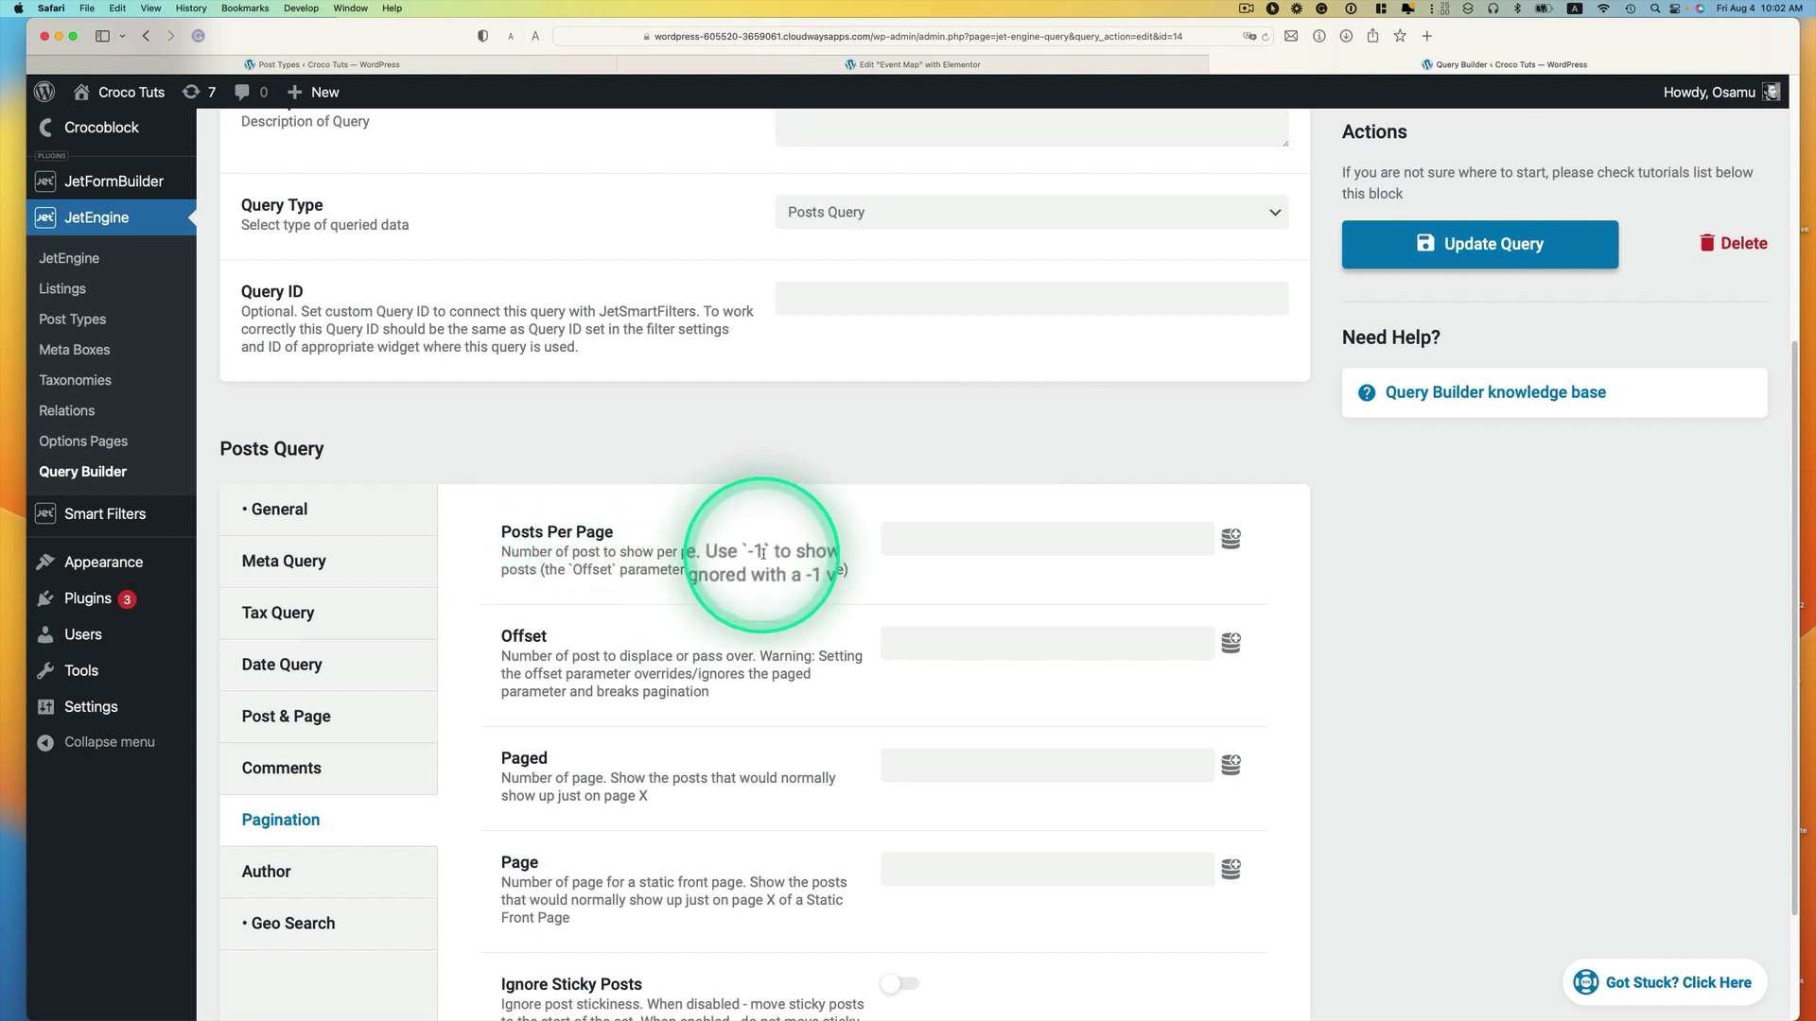
click(902, 546)
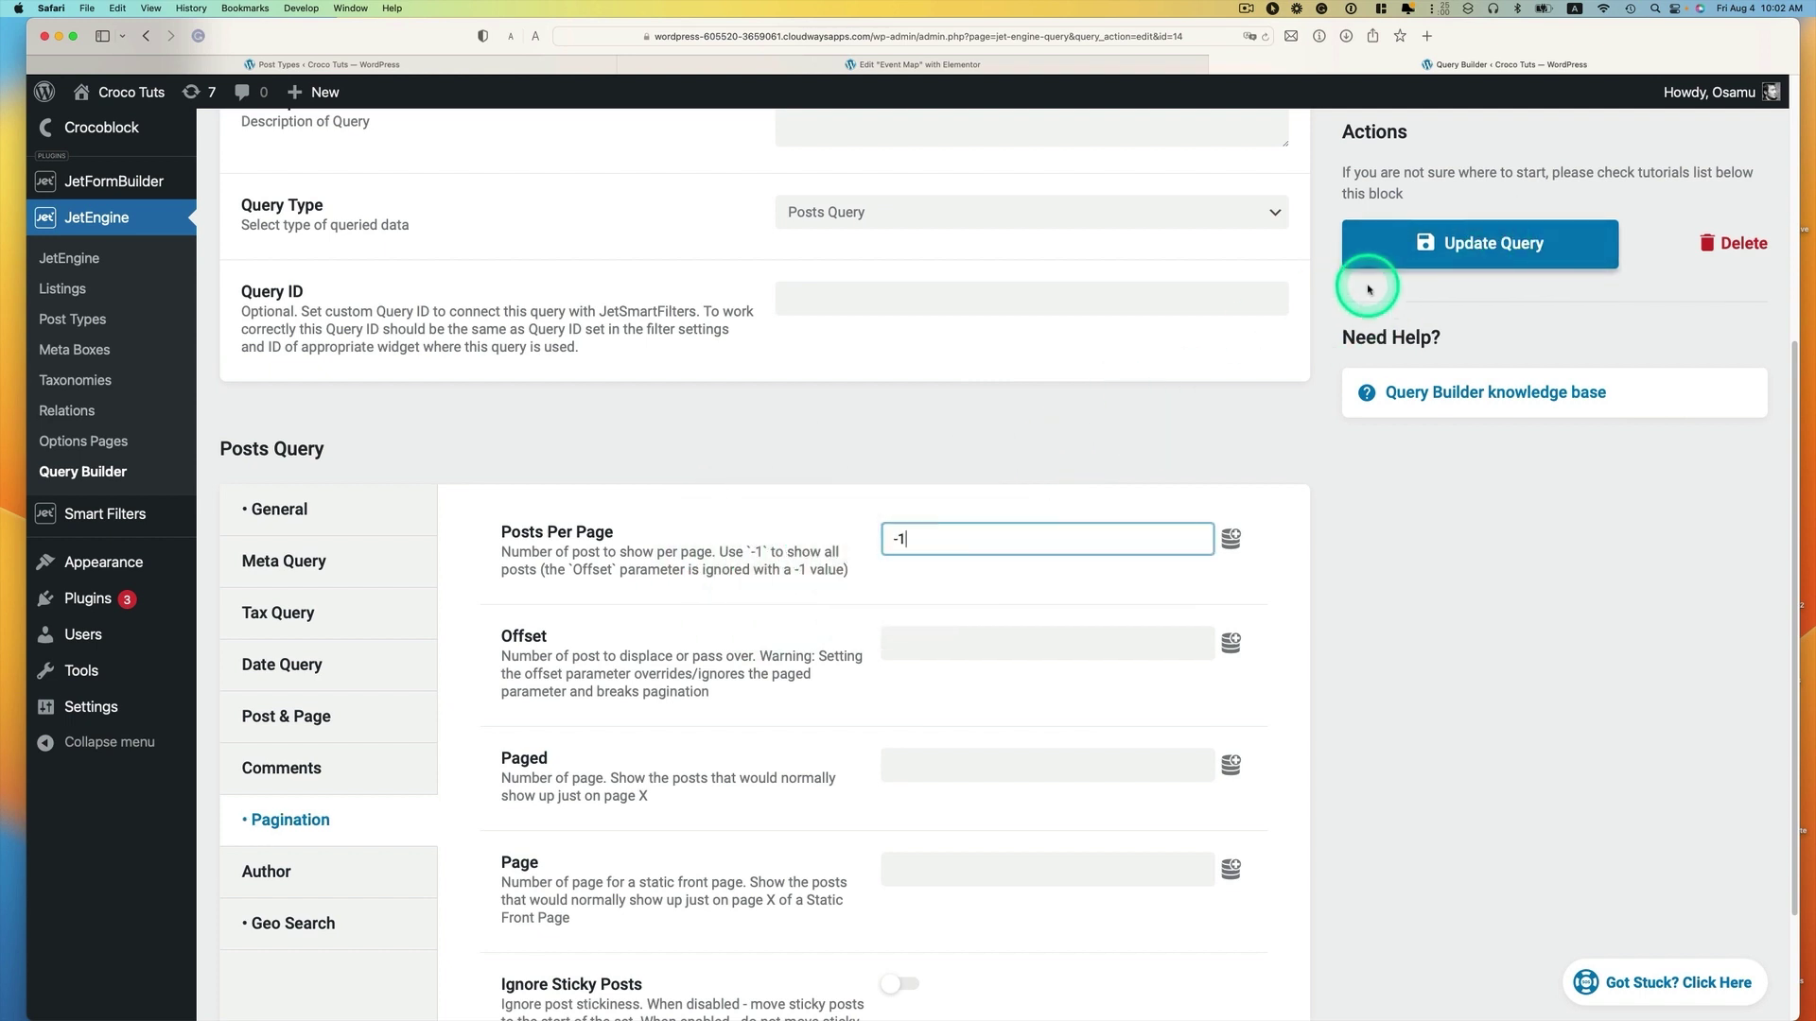
click(1451, 243)
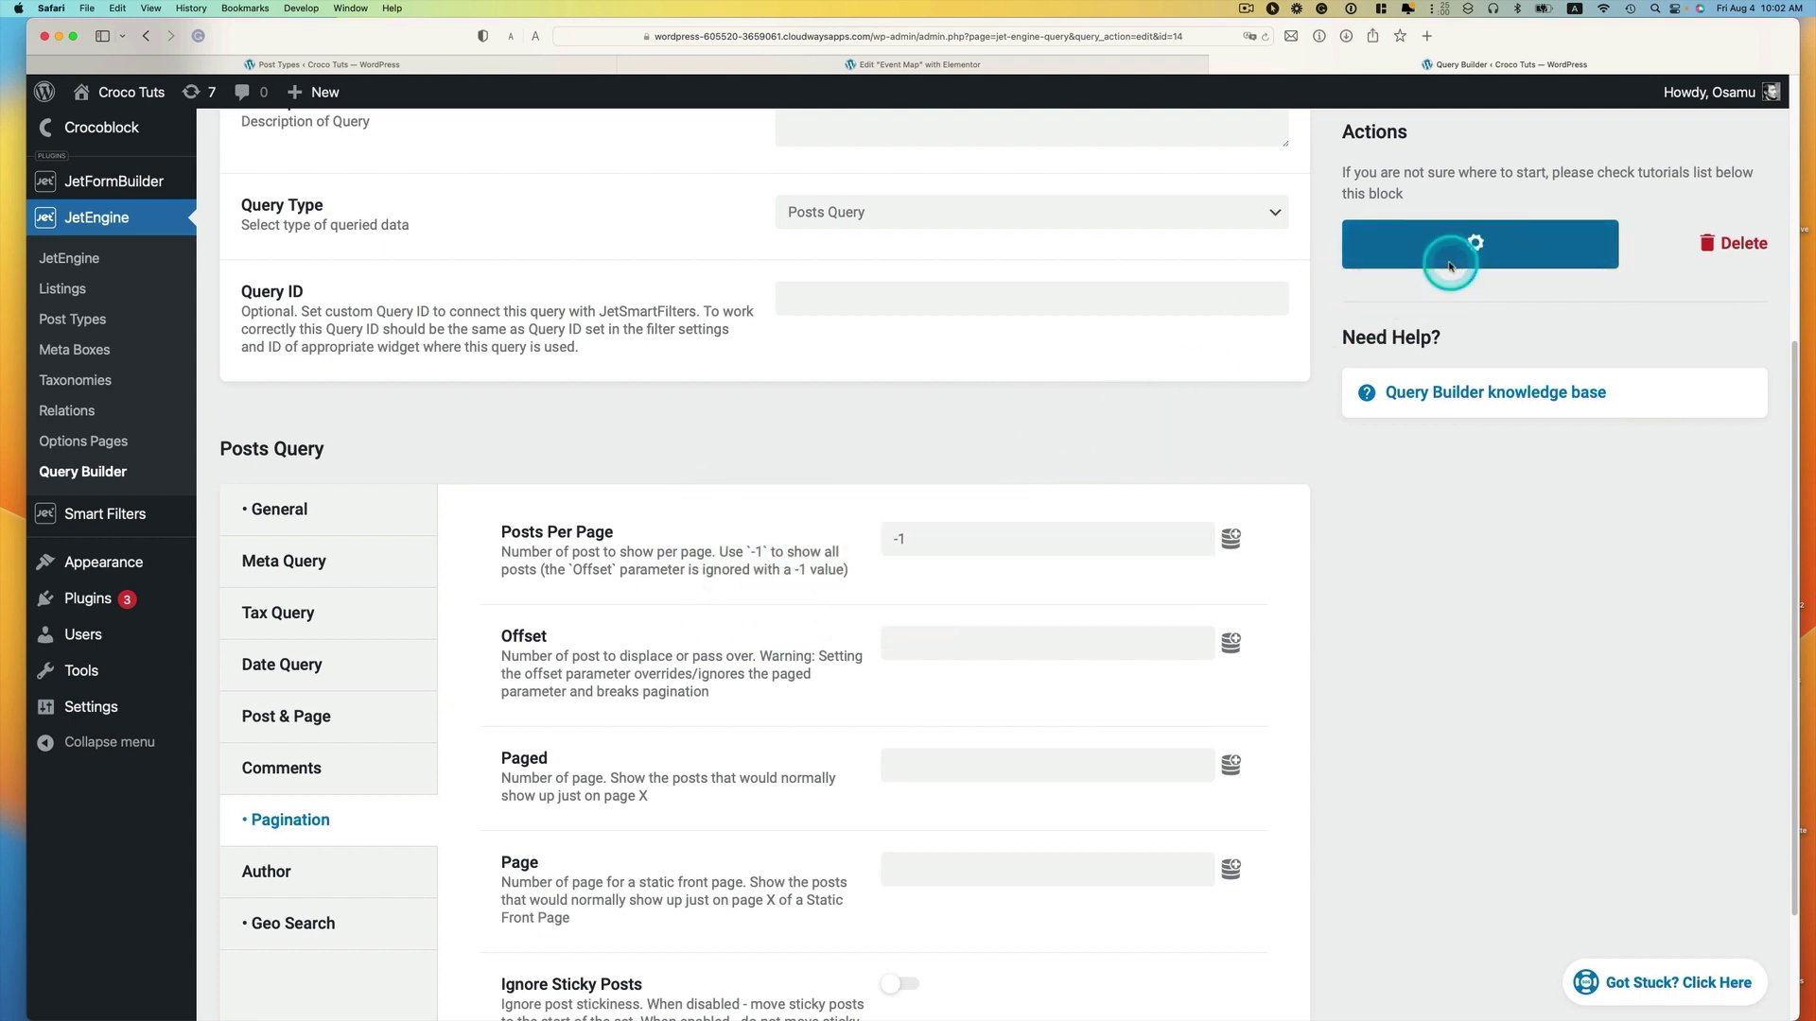
Step: Return to the Event Map page in Elementor, save it and reload the editor to refresh the map listing
click(966, 66)
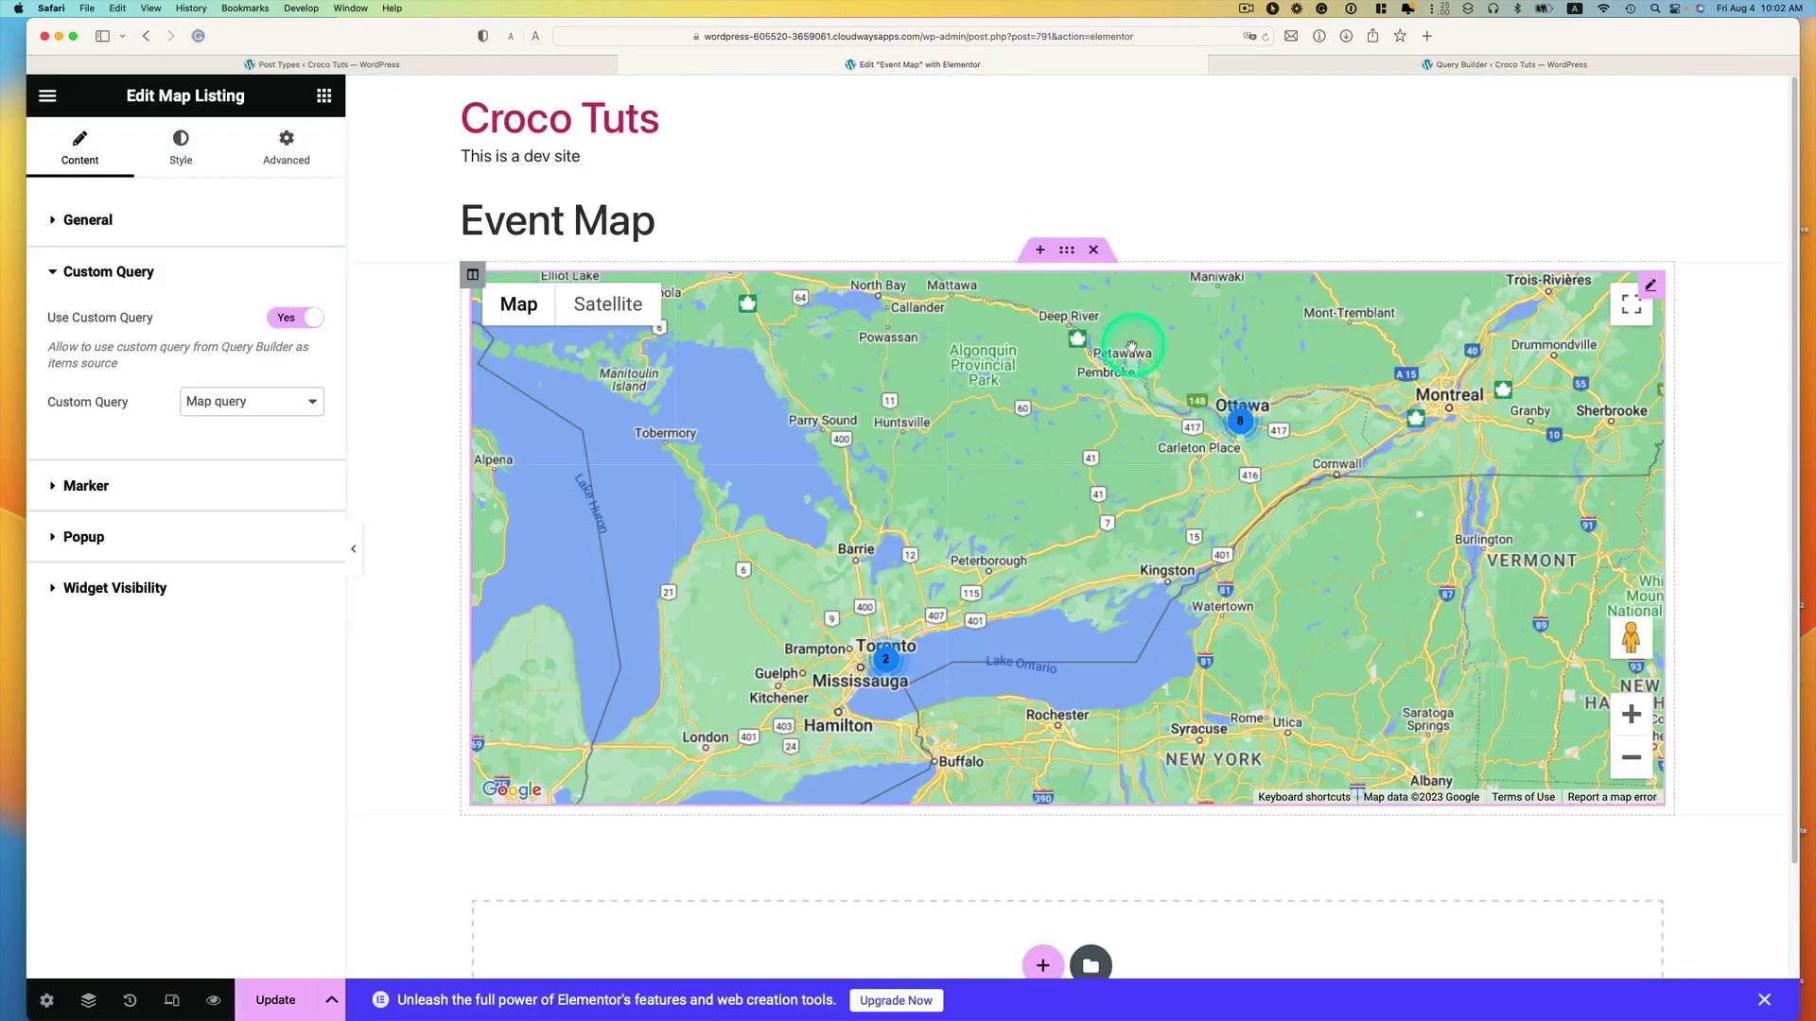
click(1268, 38)
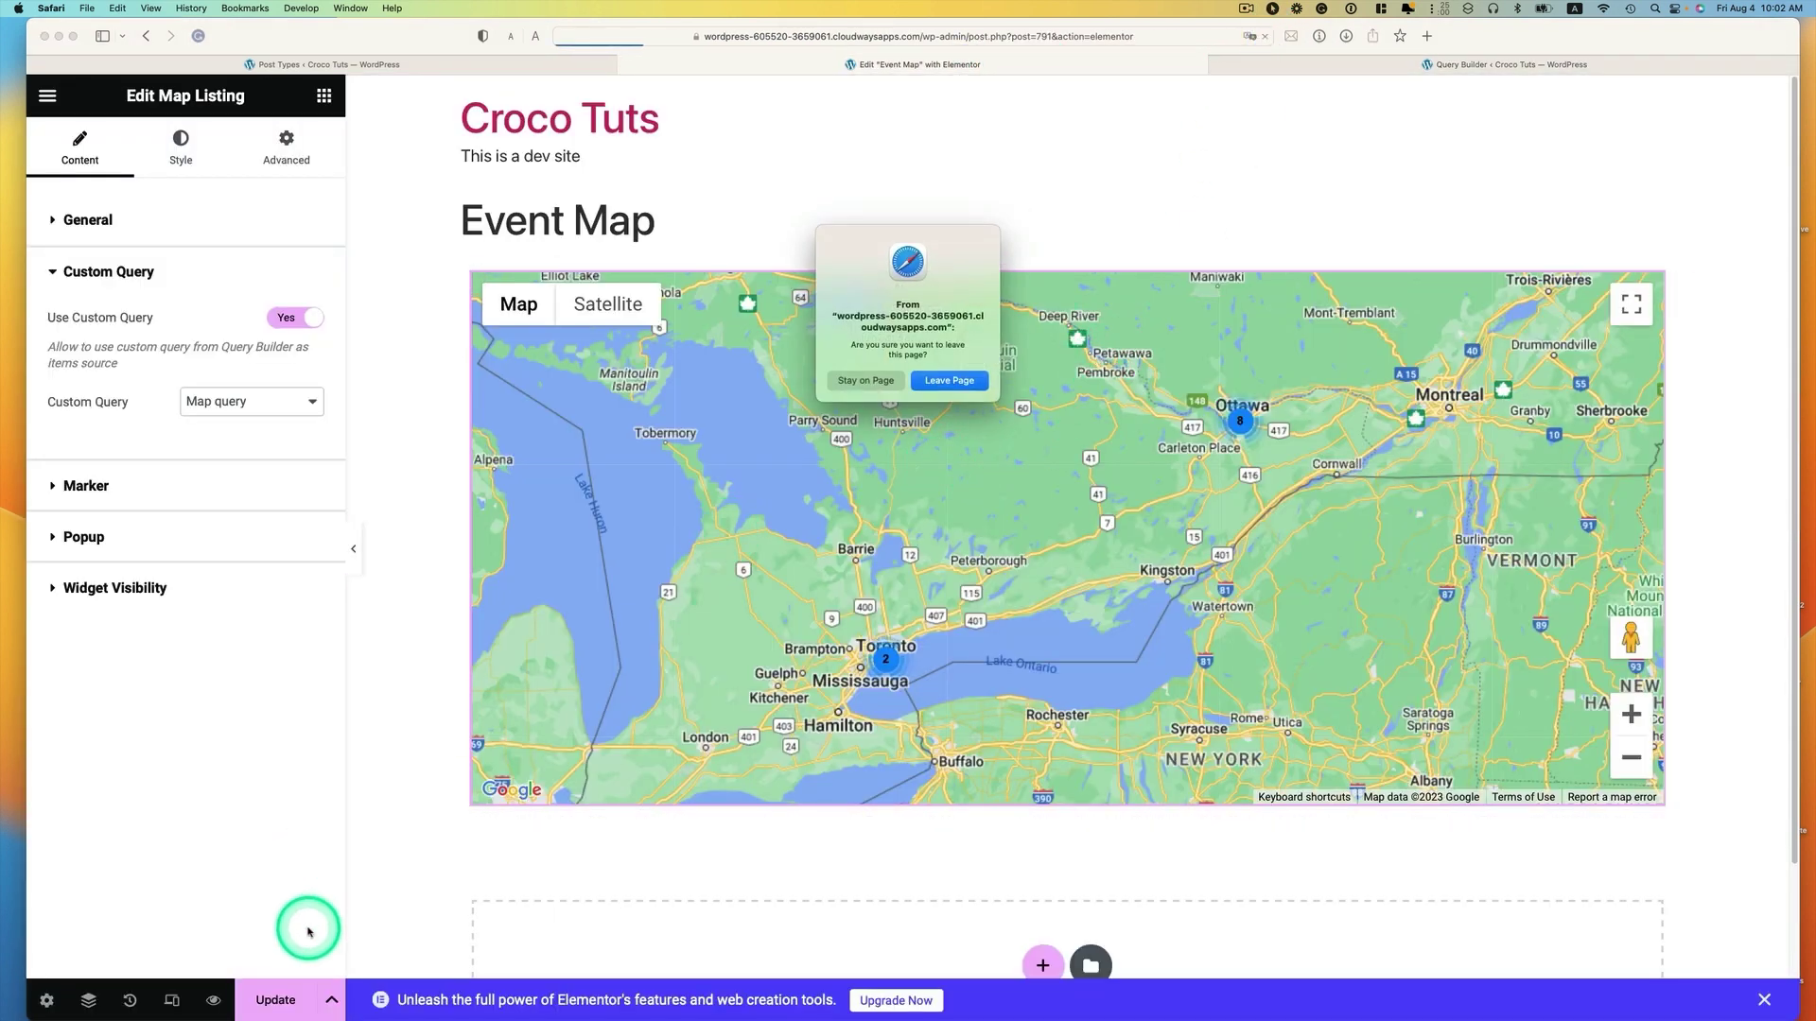
key(Escape)
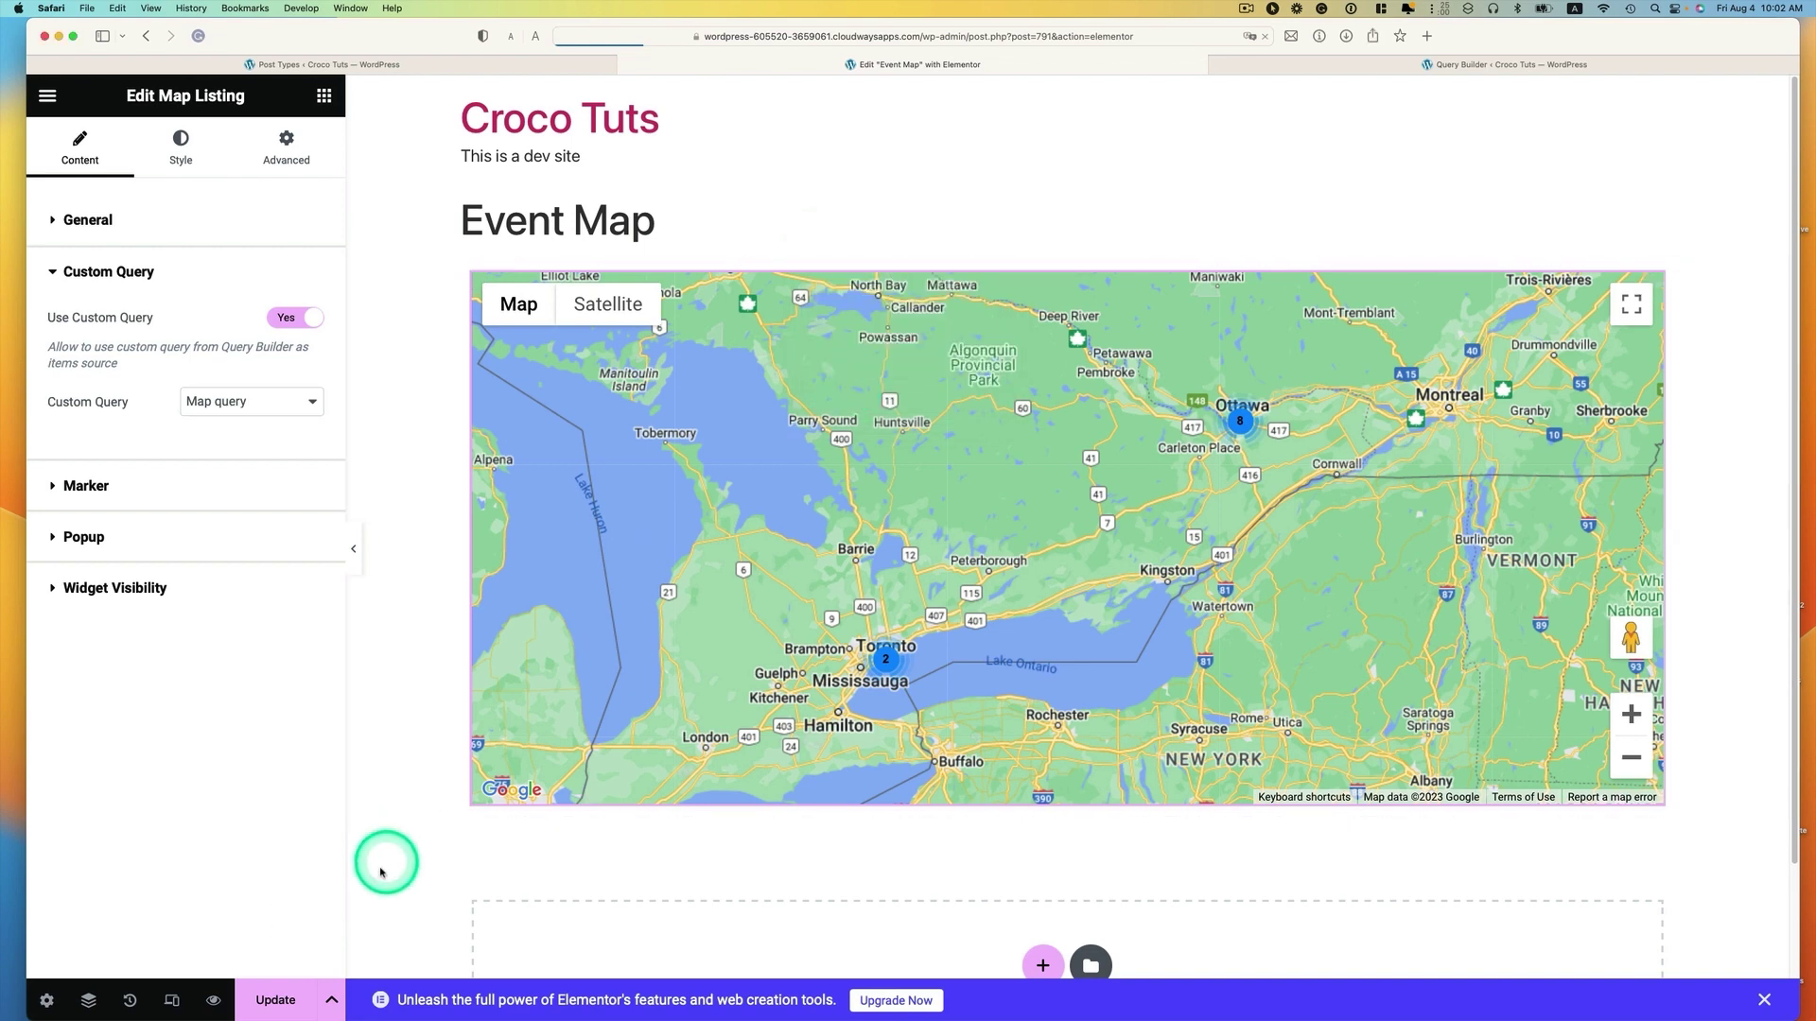
click(313, 985)
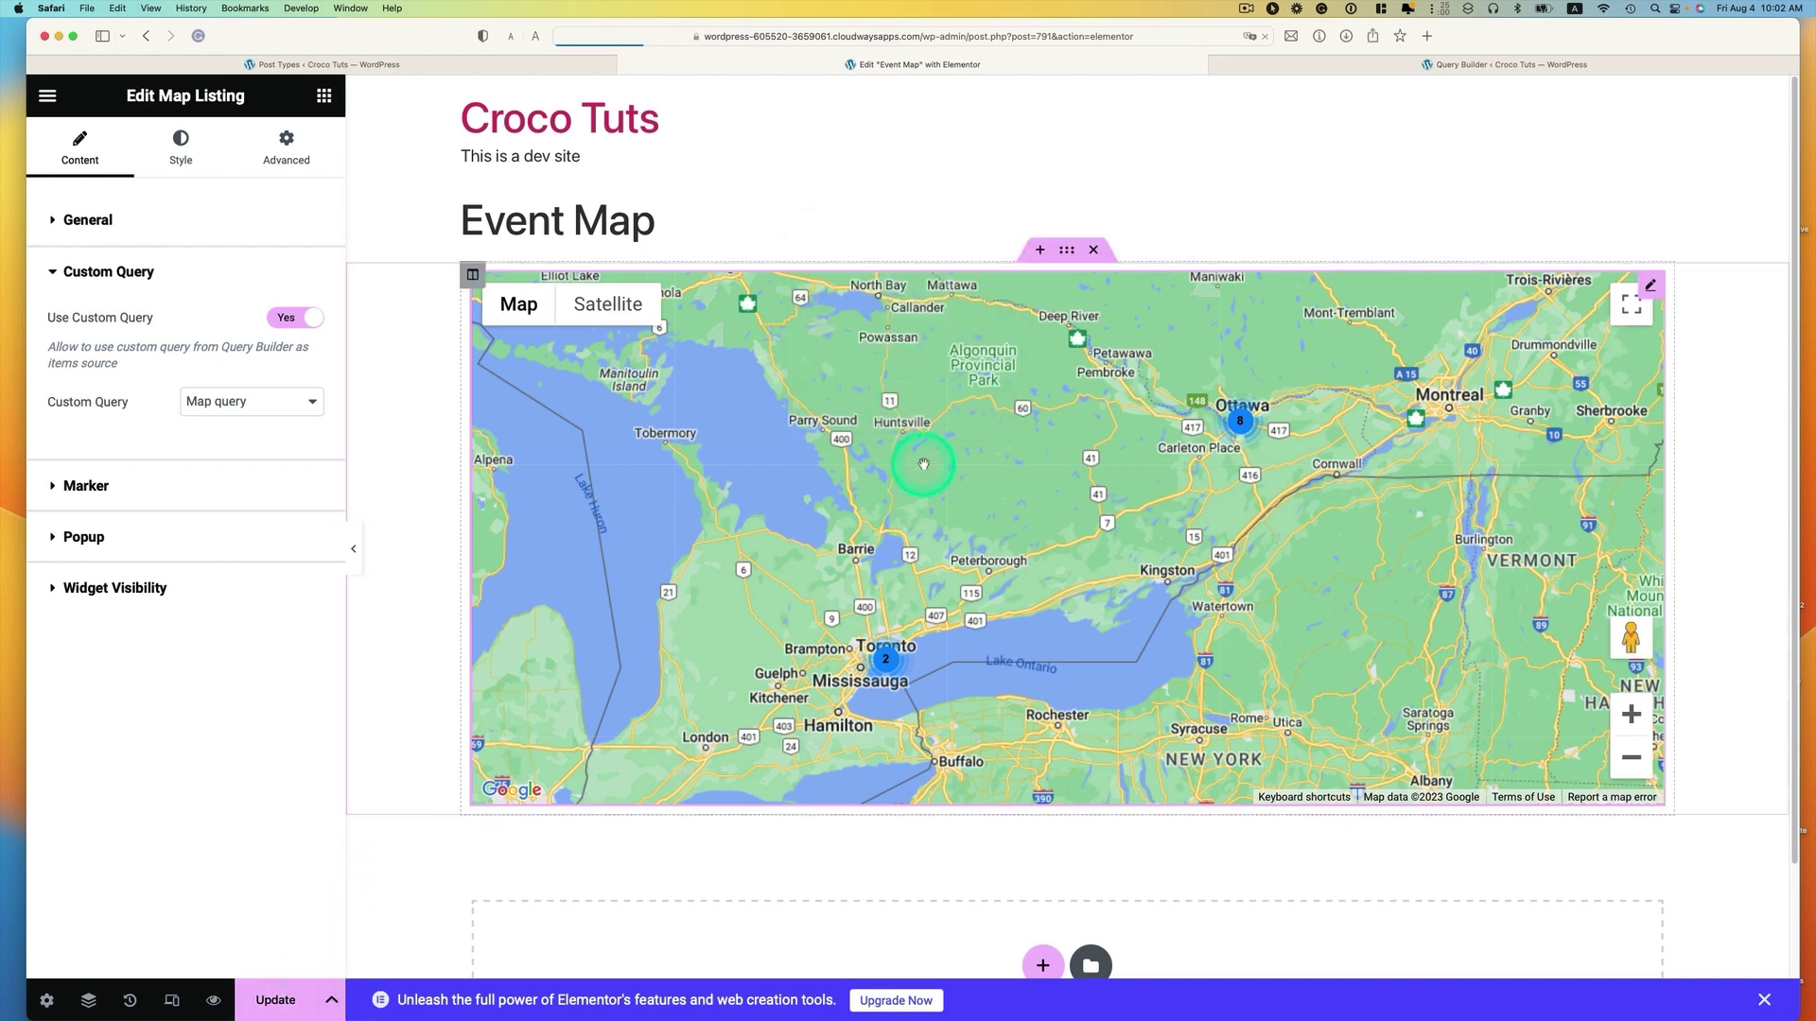
click(1028, 38)
click(1033, 38)
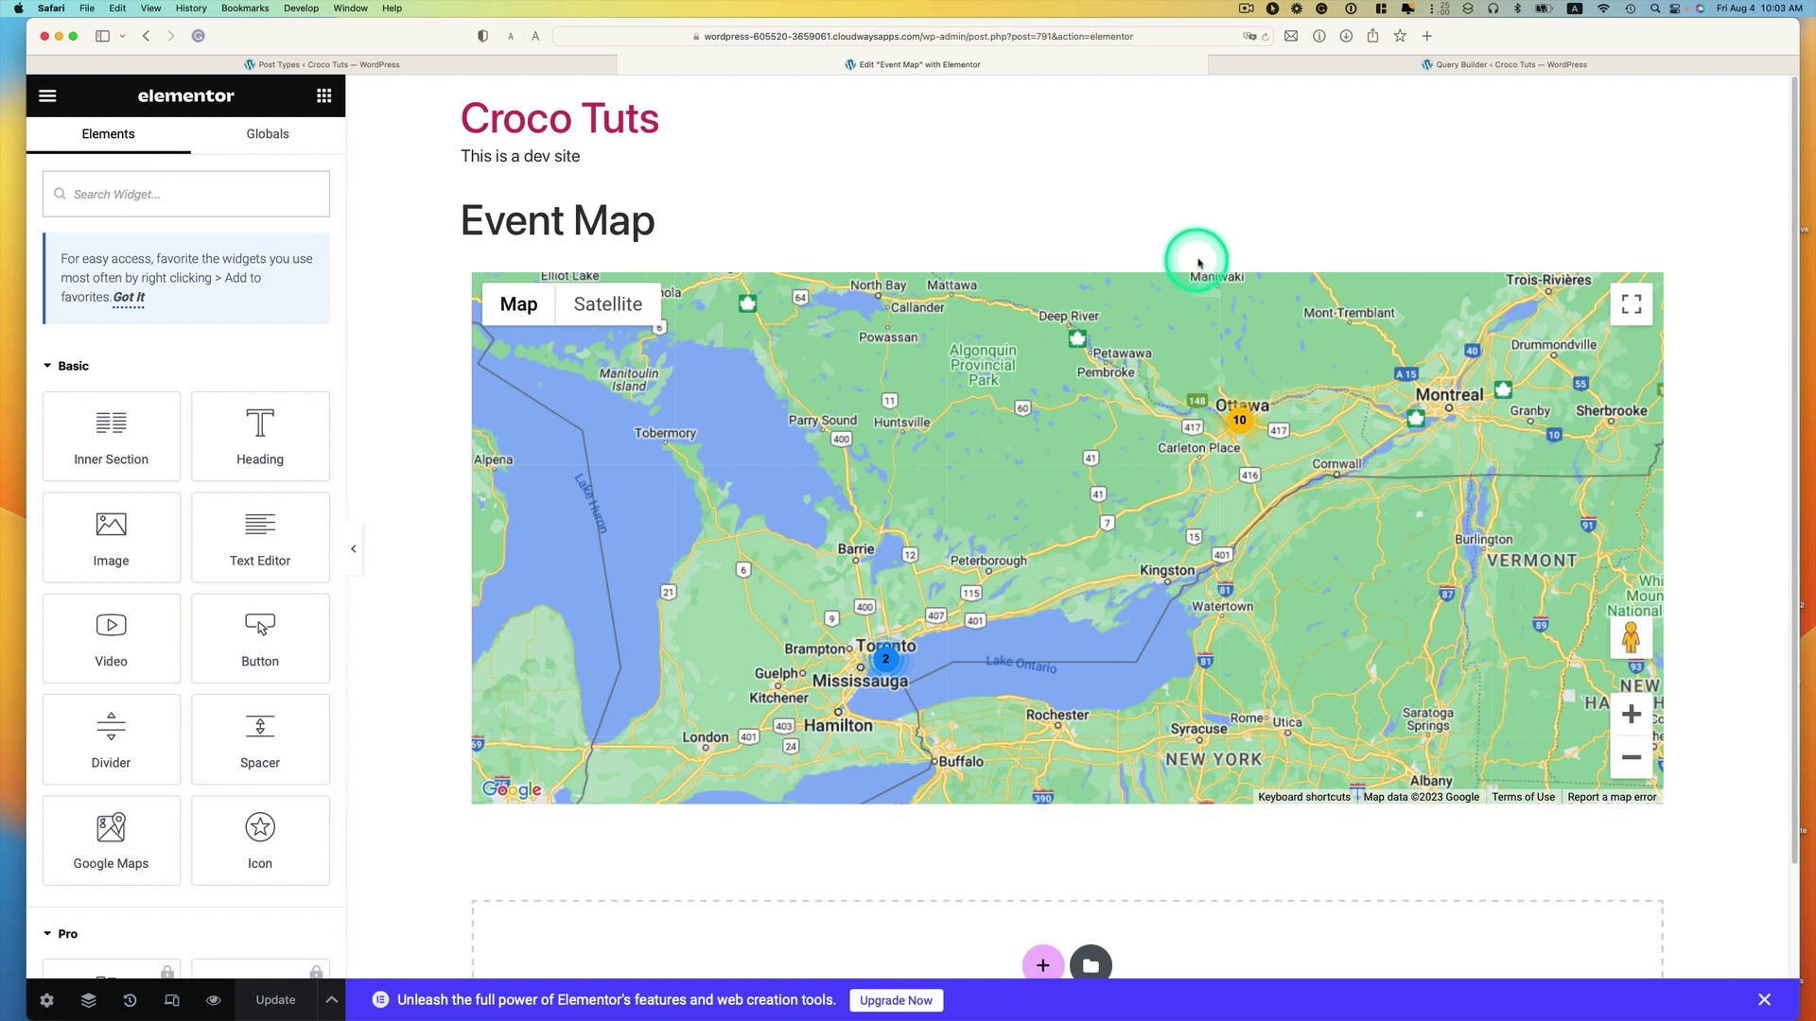
Step: View the published Event Map page in a new browser tab and check its event markers
click(47, 94)
right_click(148, 464)
click(148, 466)
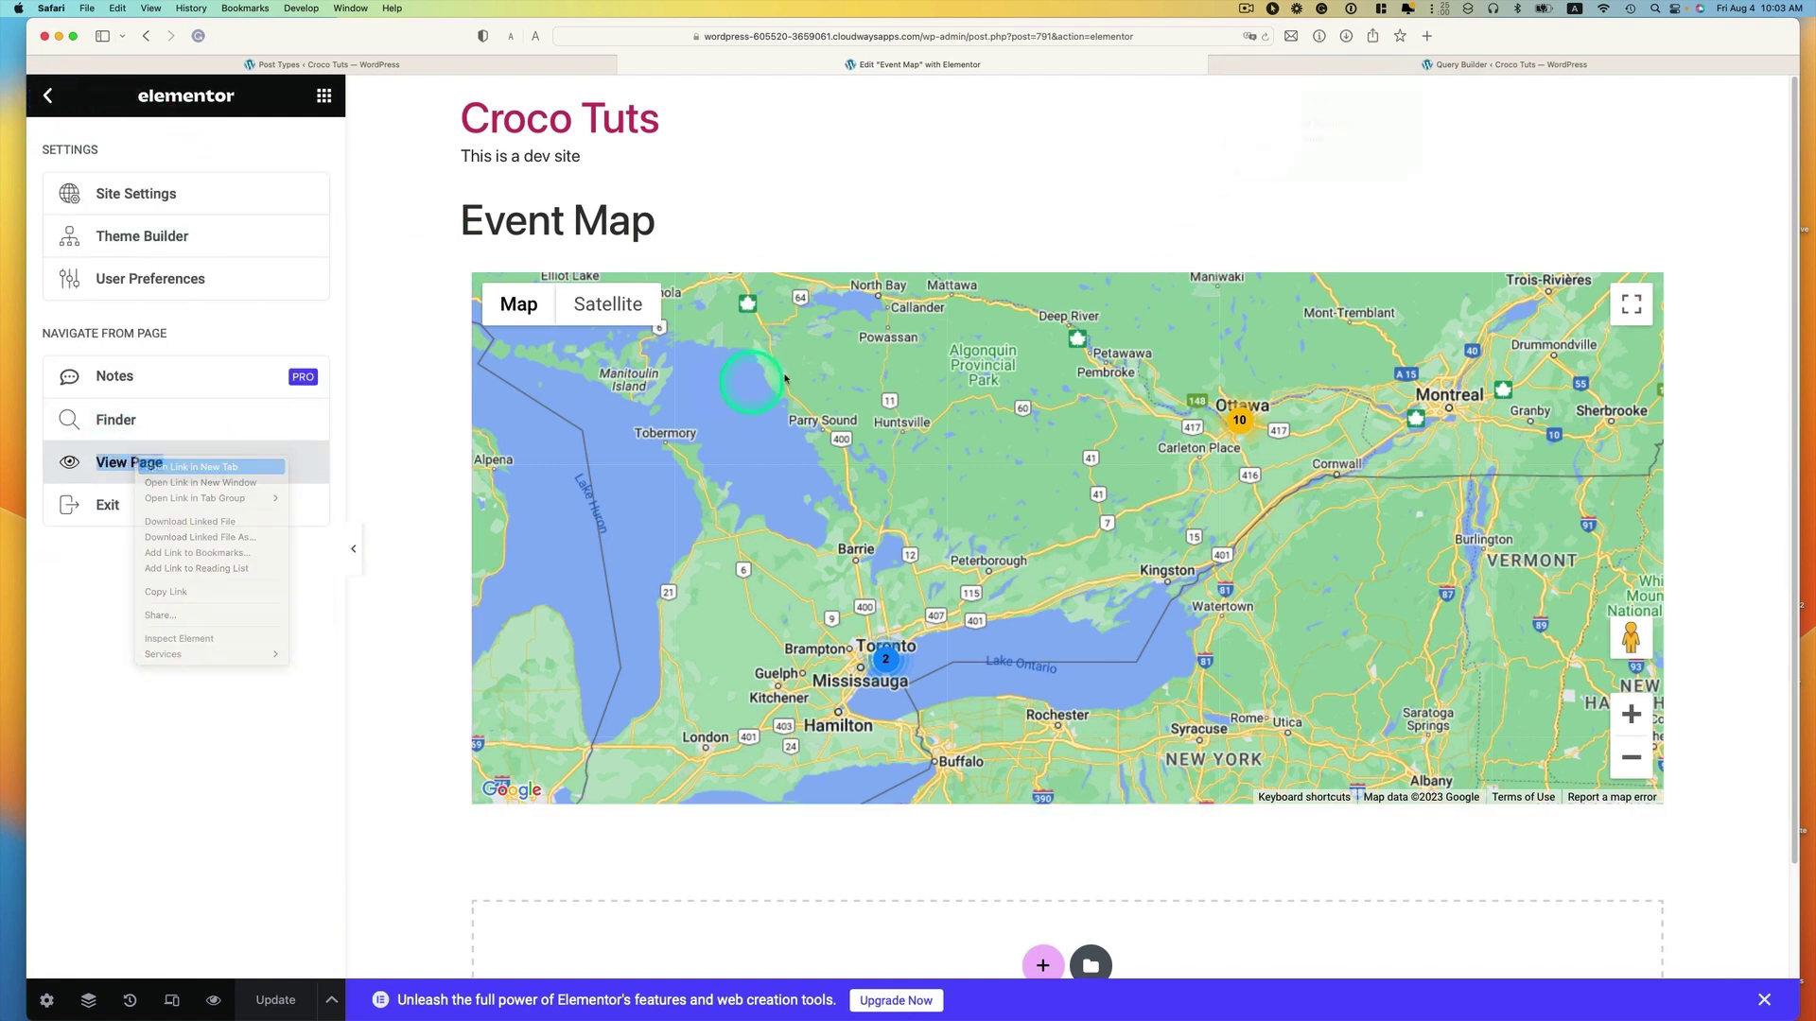
click(1294, 69)
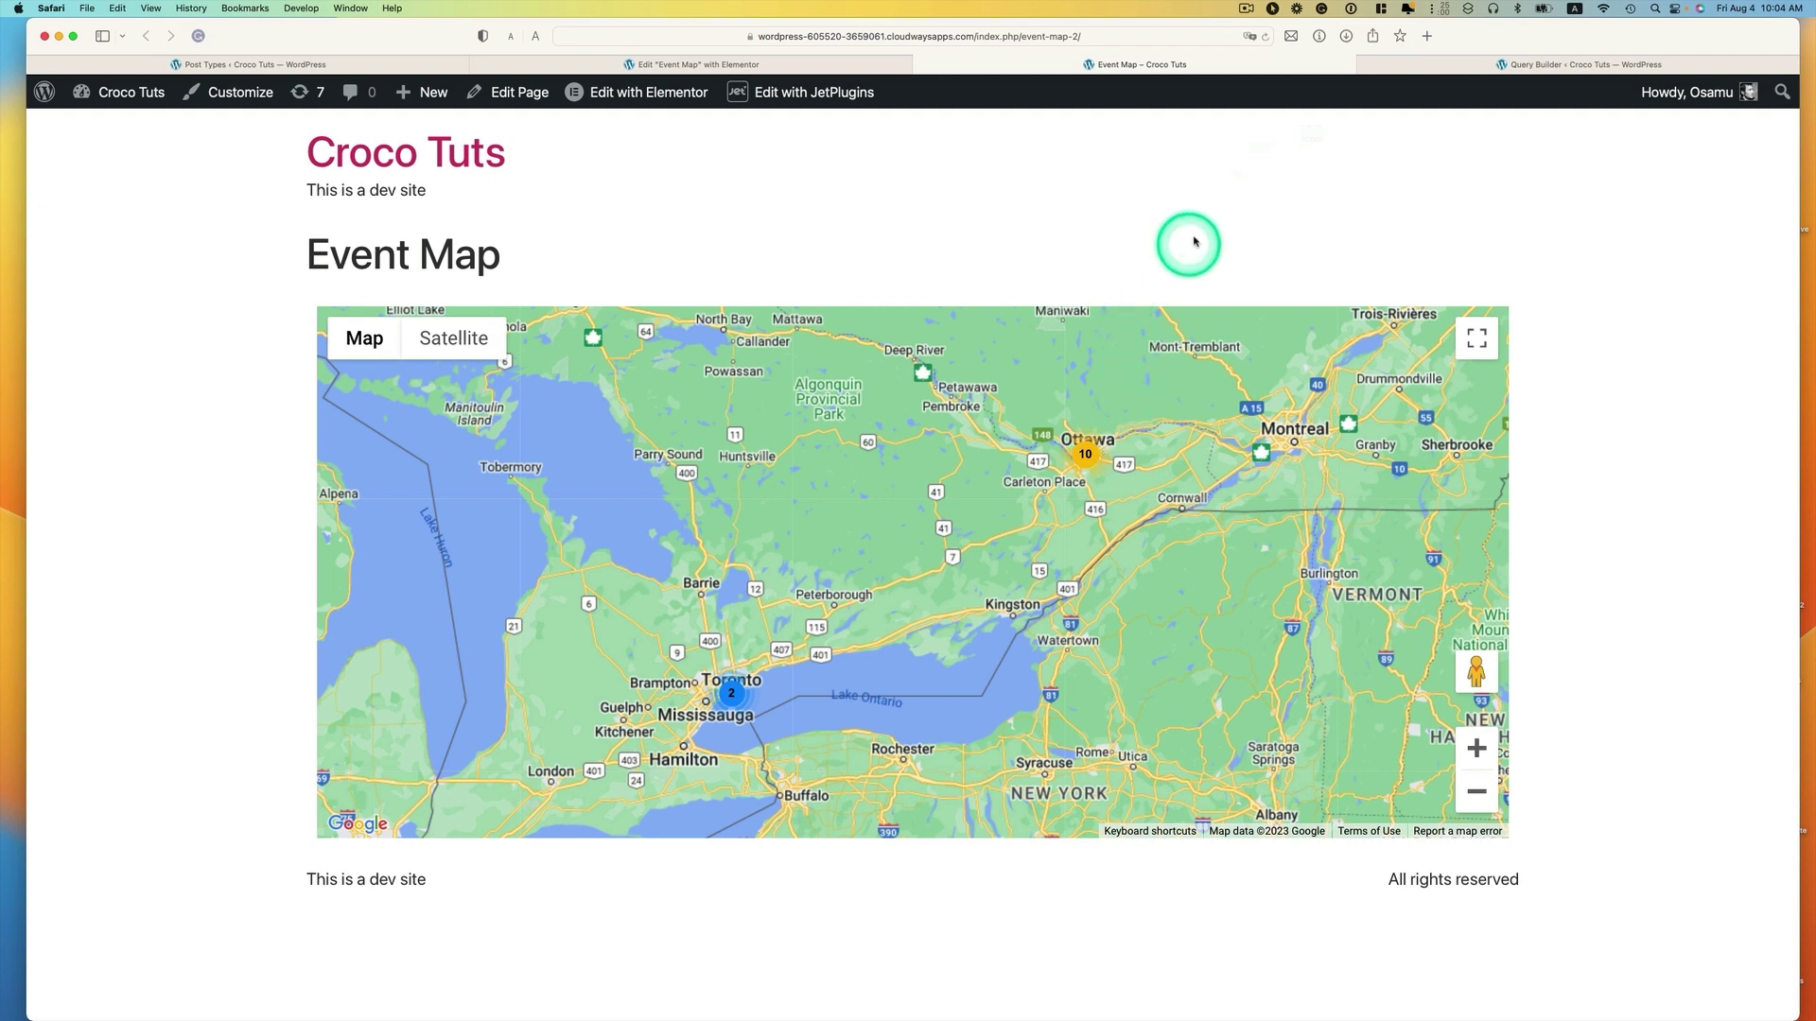
Step: Return to Map query in the Query Builder and set its Geo Search distance to 50 kilometers
click(1534, 68)
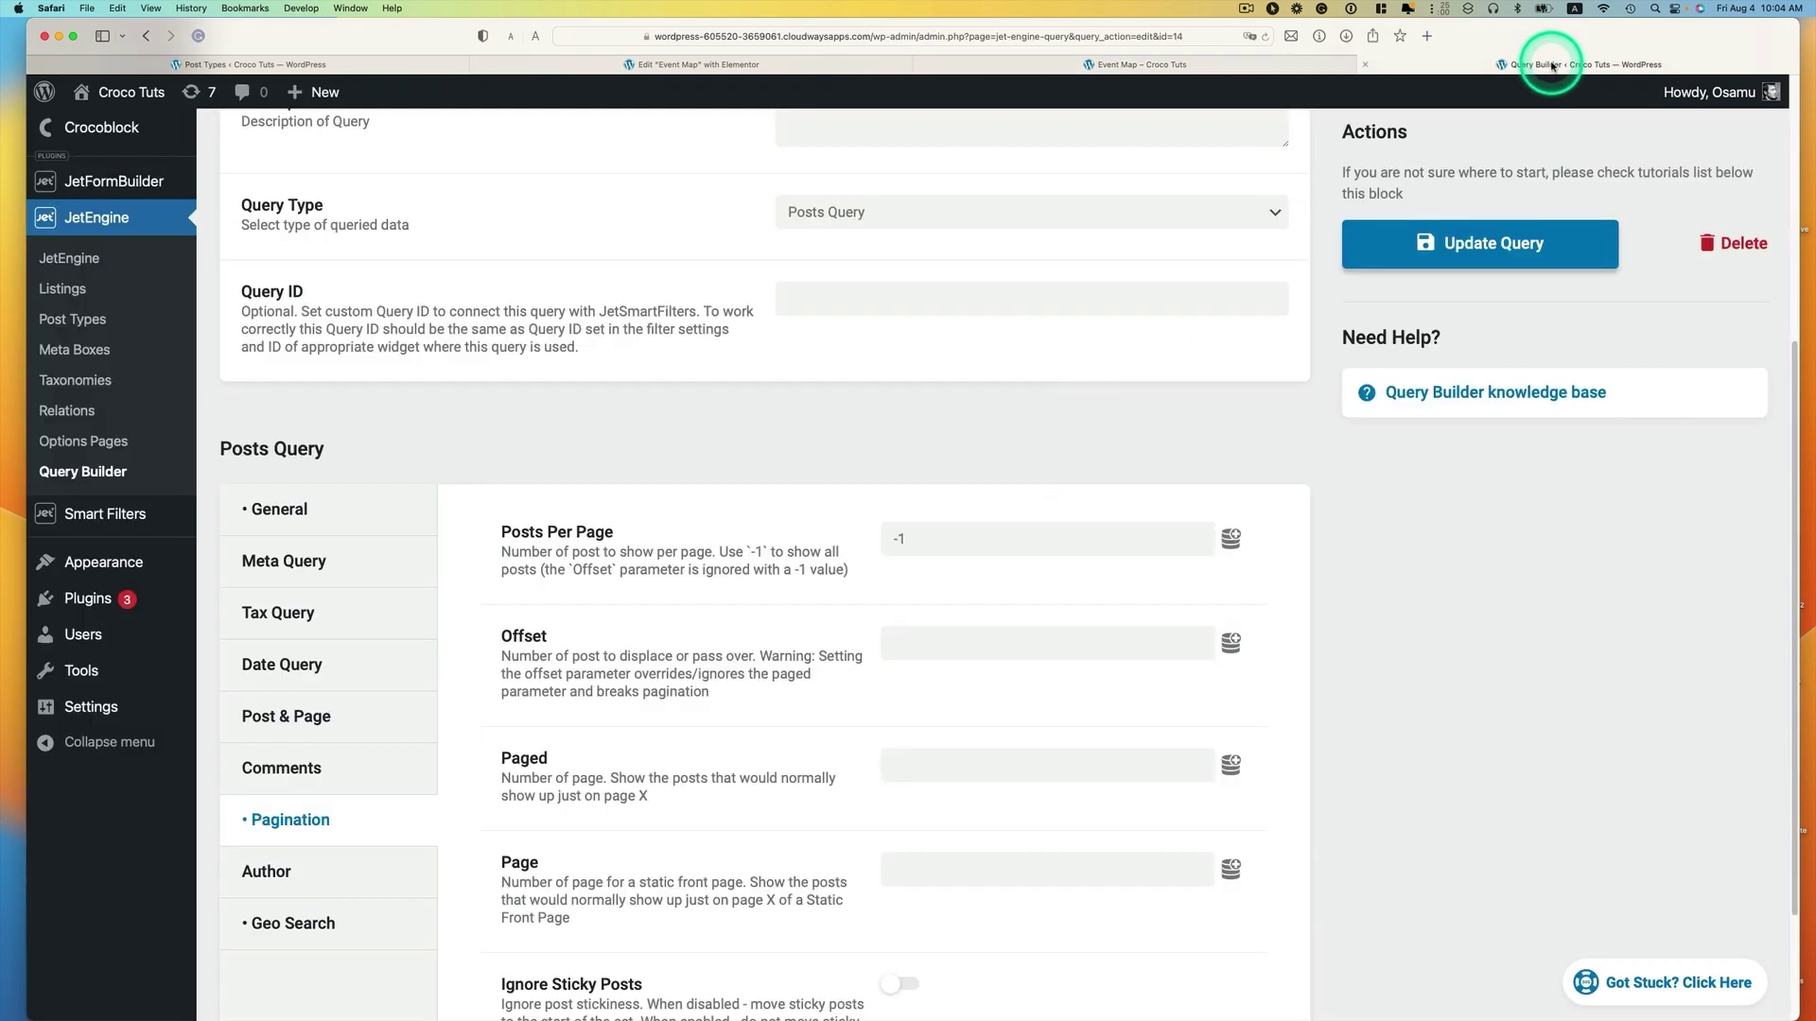
scroll(1210, 624, down, 3)
click(283, 753)
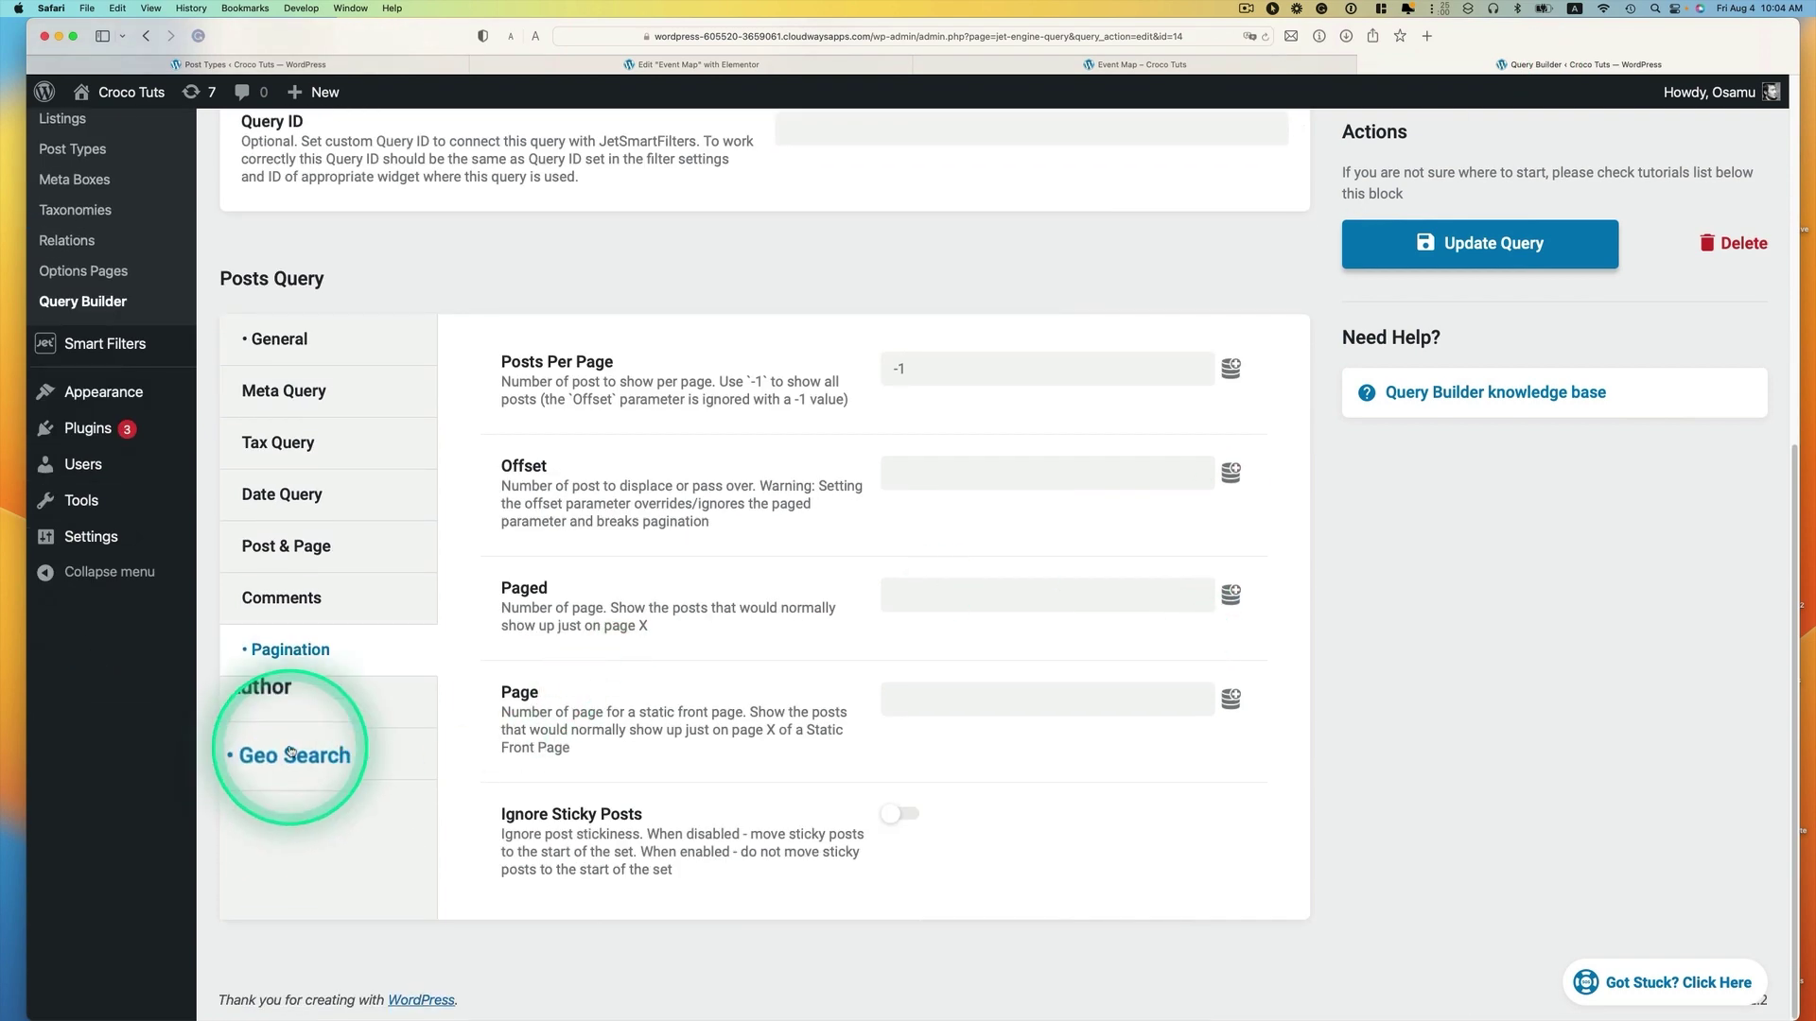
scroll(950, 768, down, 3)
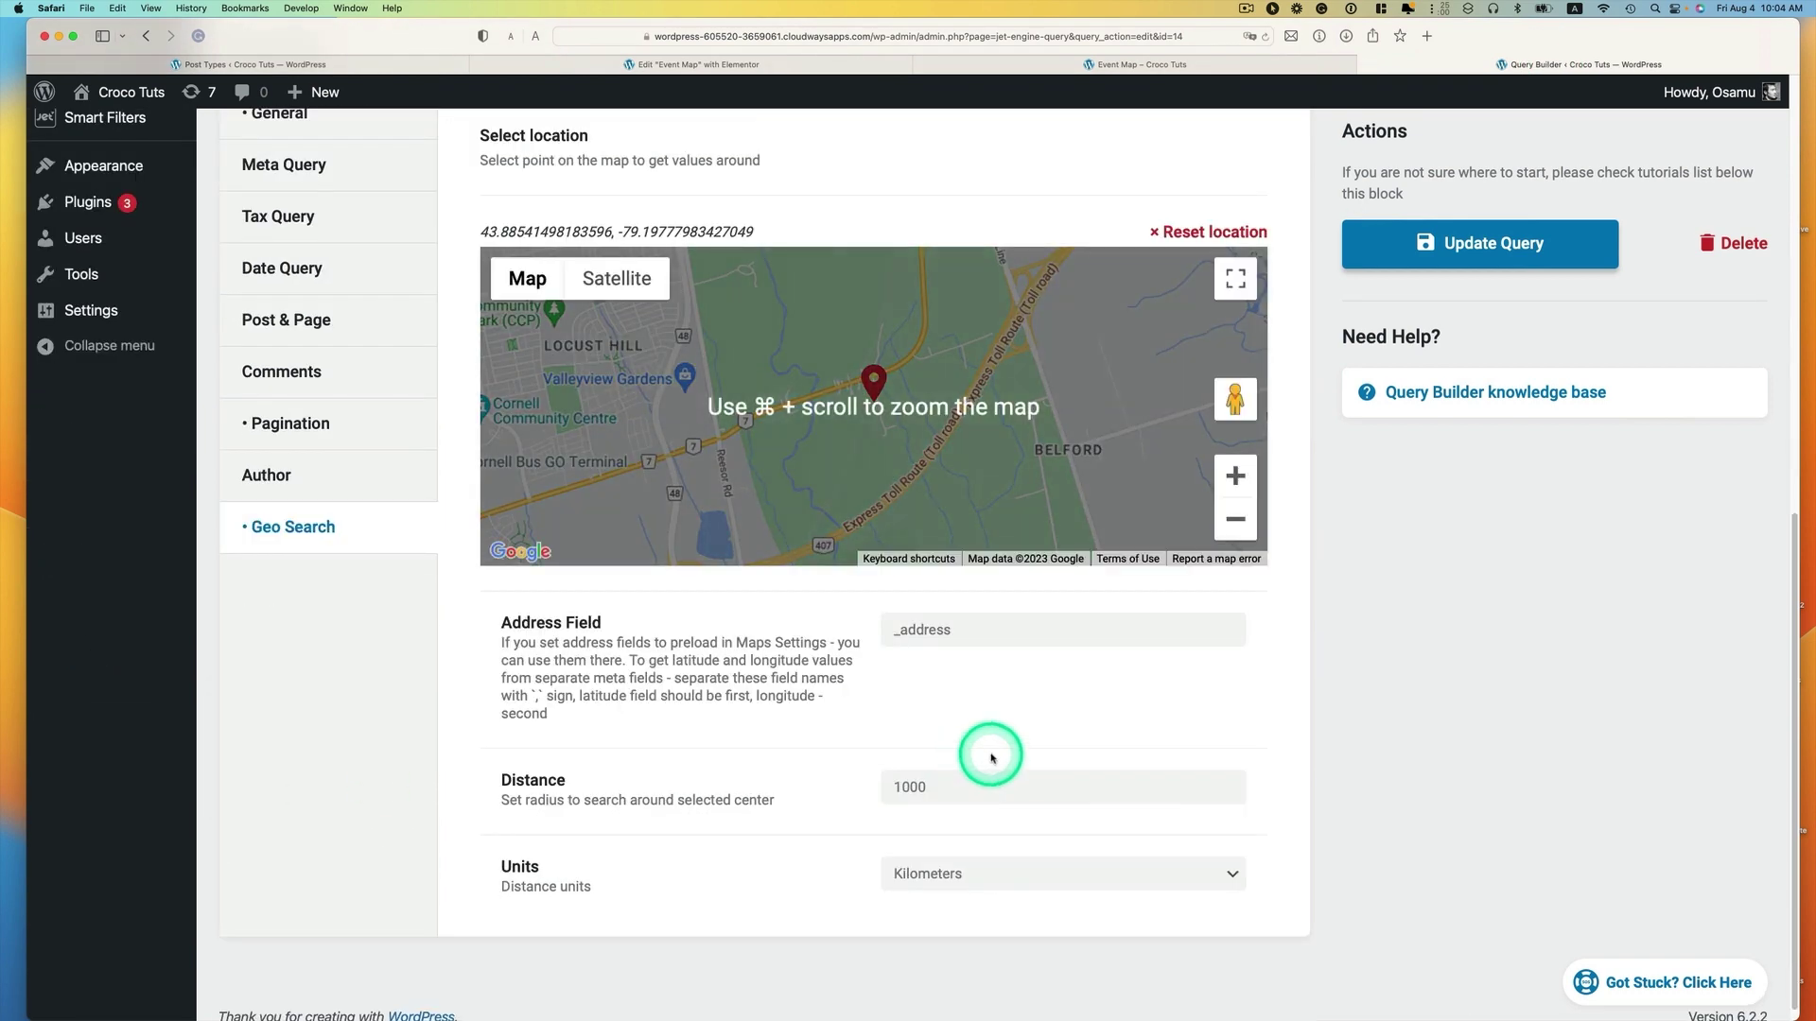
drag(979, 785, 870, 794)
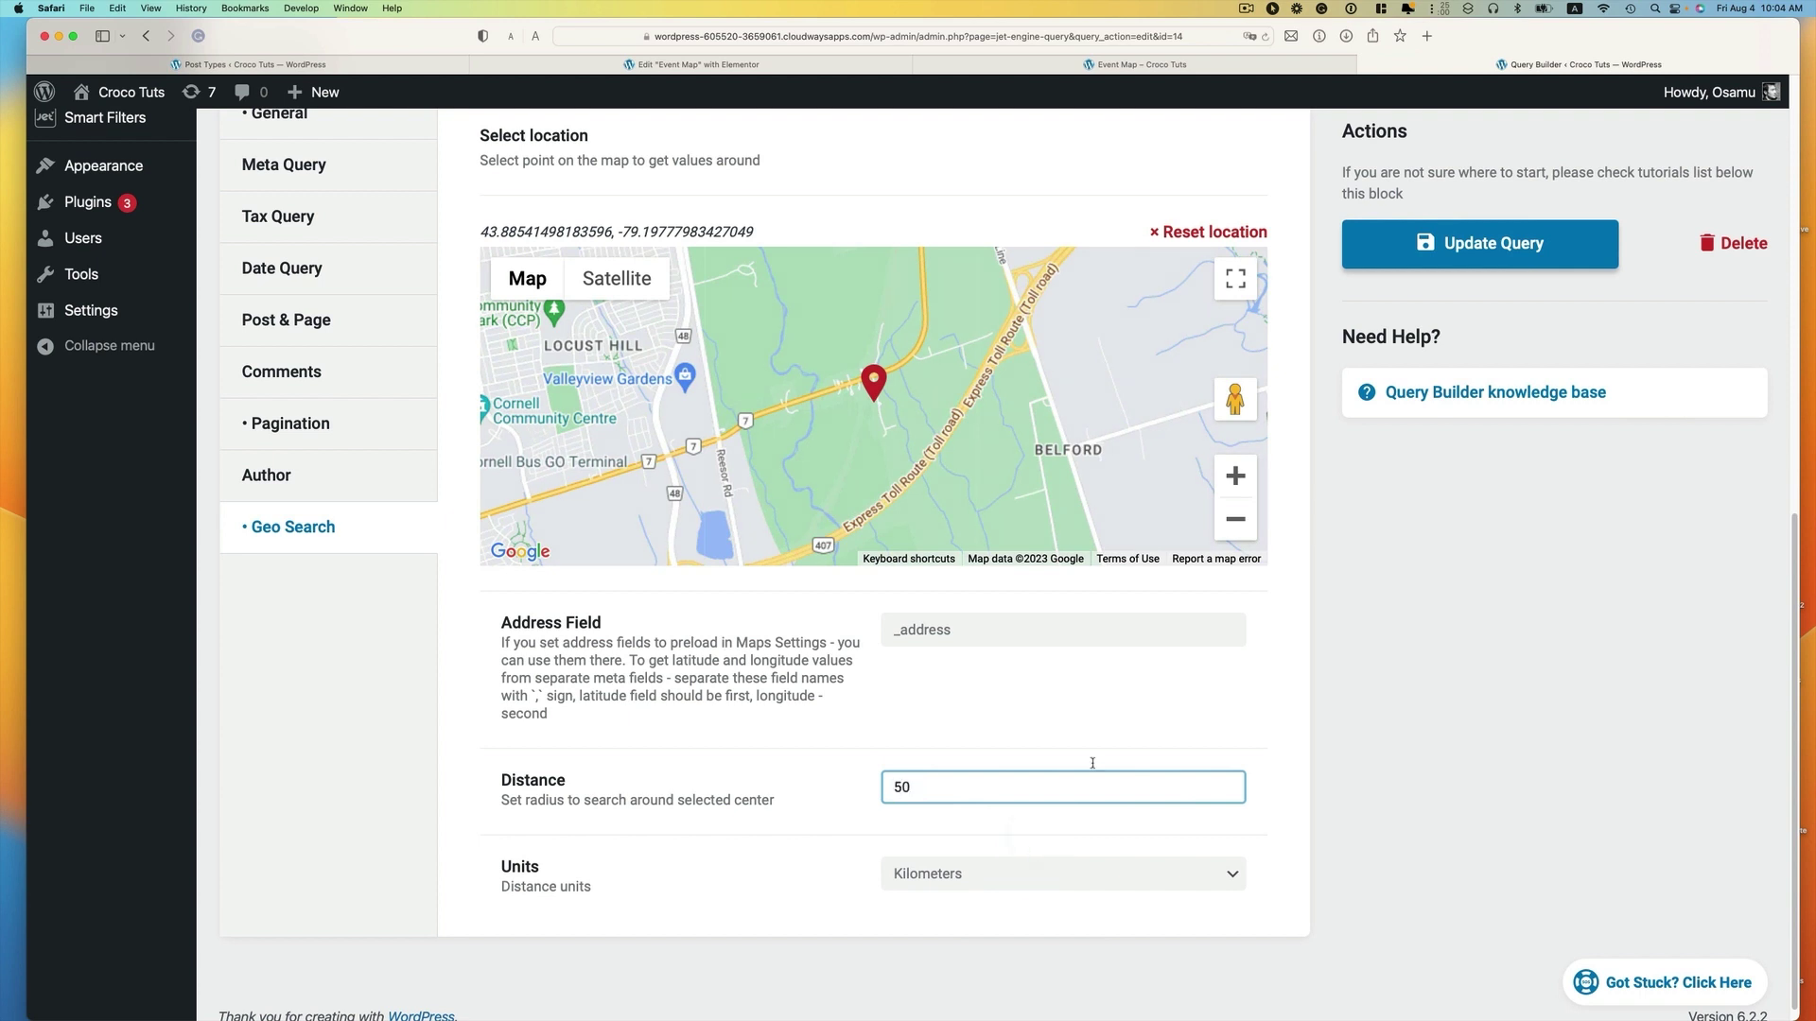
Step: Update the Map query and reload the published Event Map page
click(1477, 248)
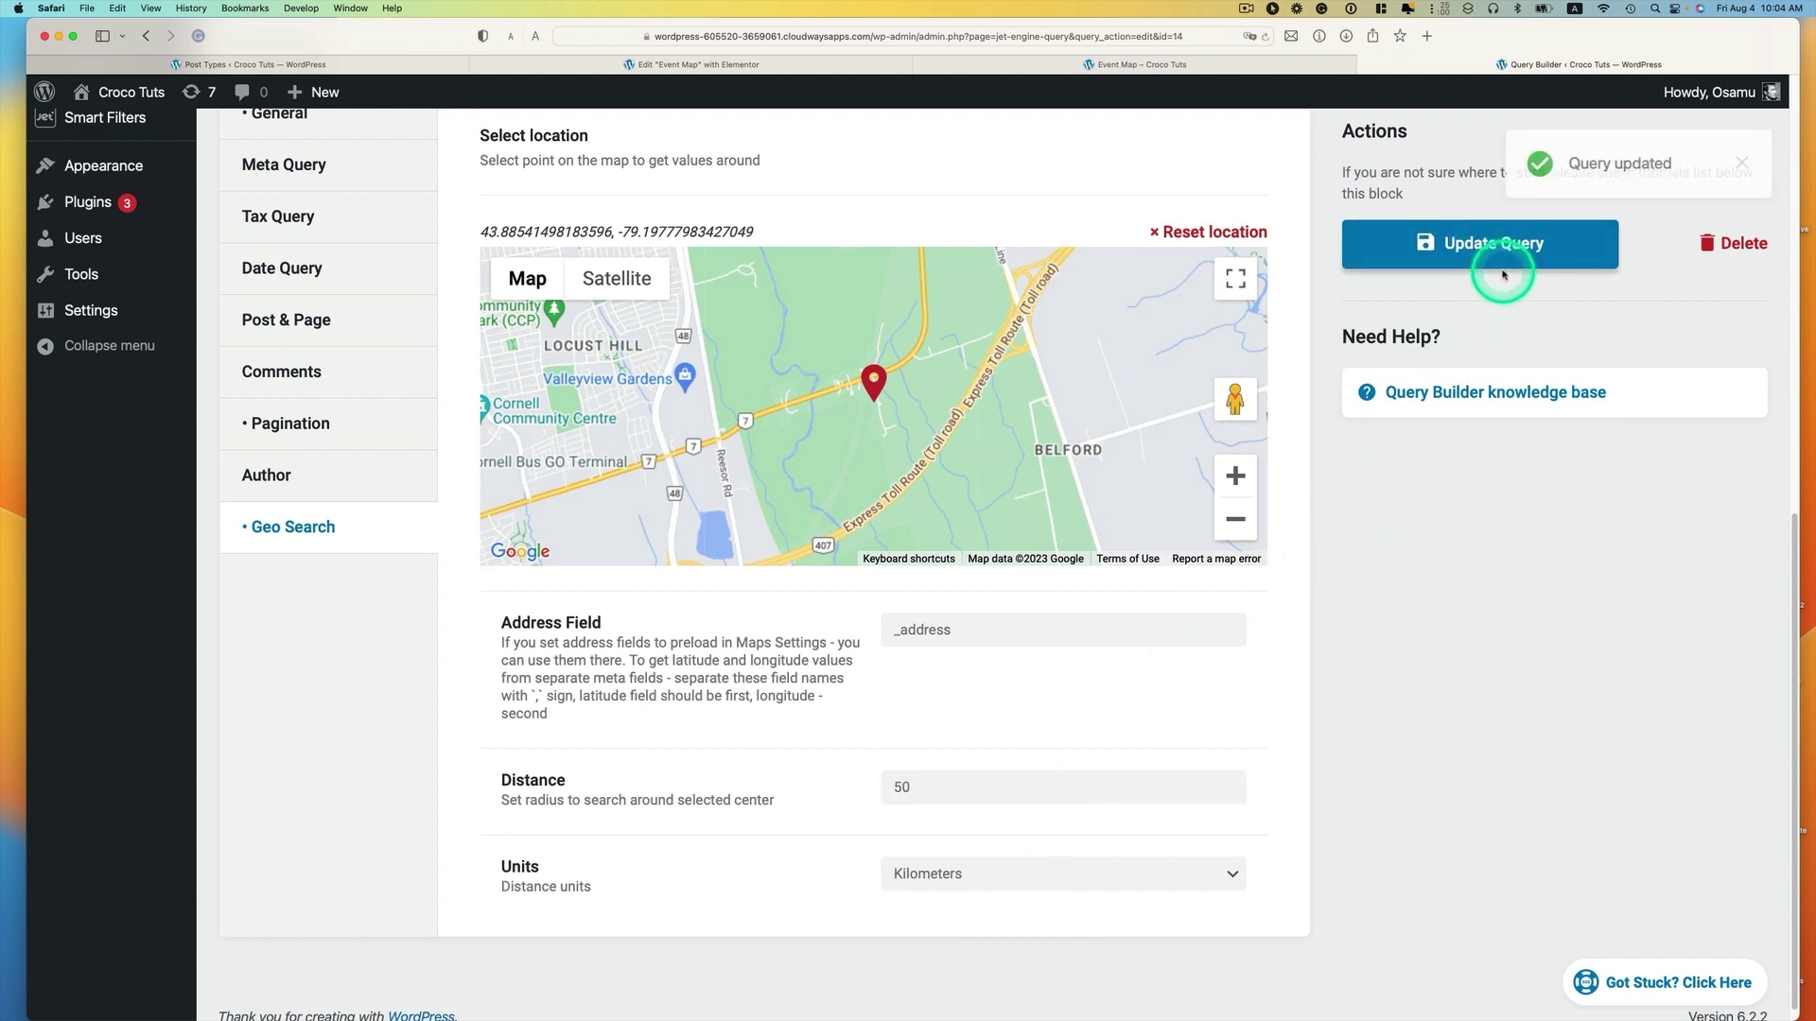
click(1238, 71)
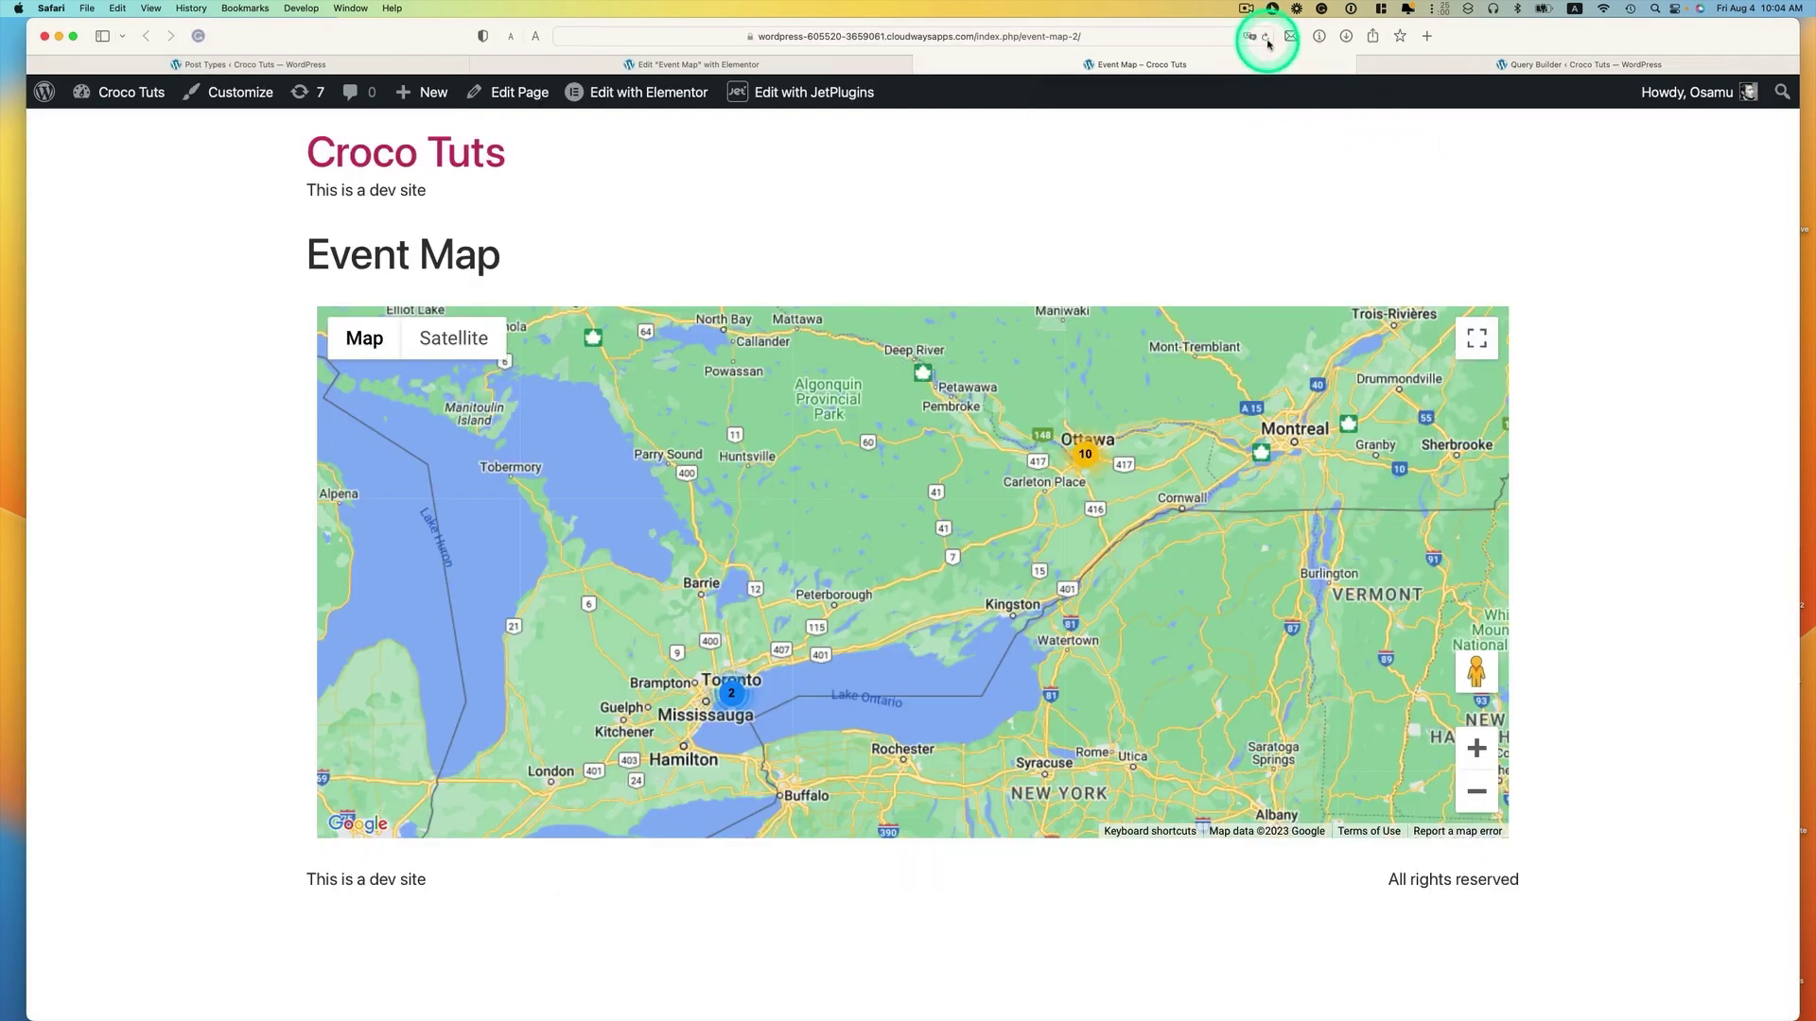
click(1266, 39)
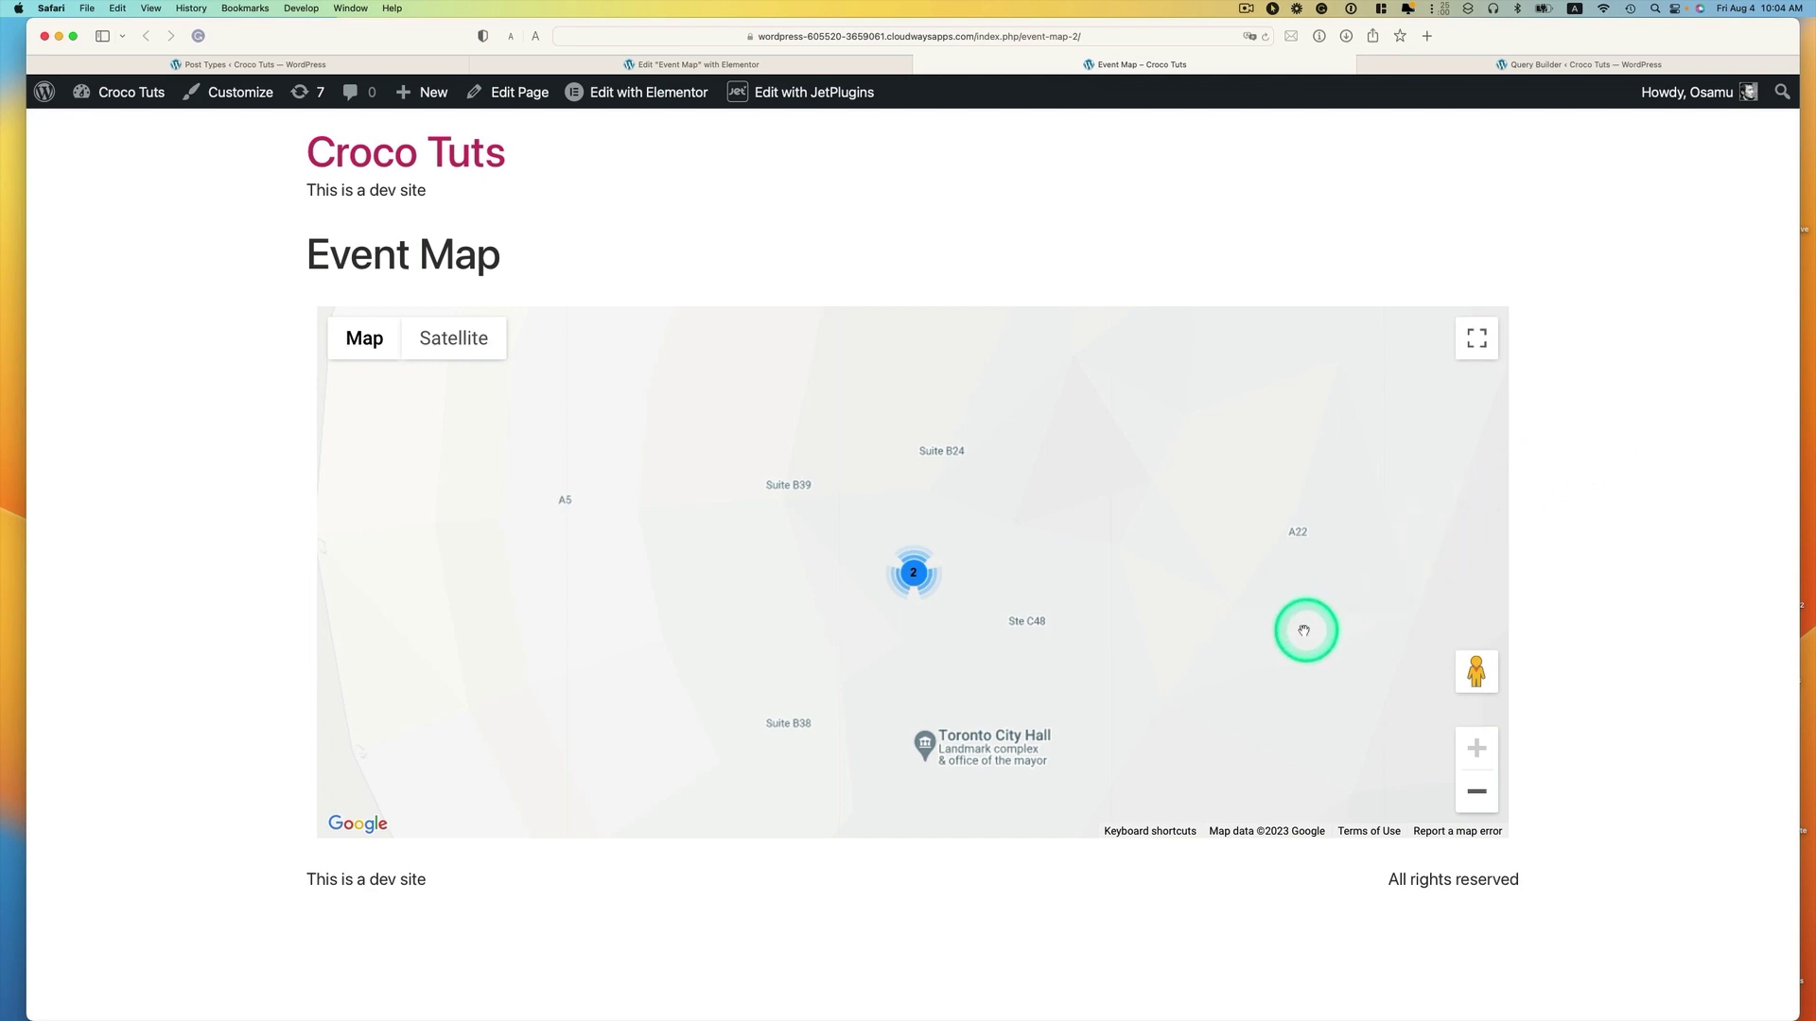
Step: Examine the event markers on the published map around Toronto and the surrounding region
scroll(1288, 627, up, 5)
scroll(1286, 624, down, 5)
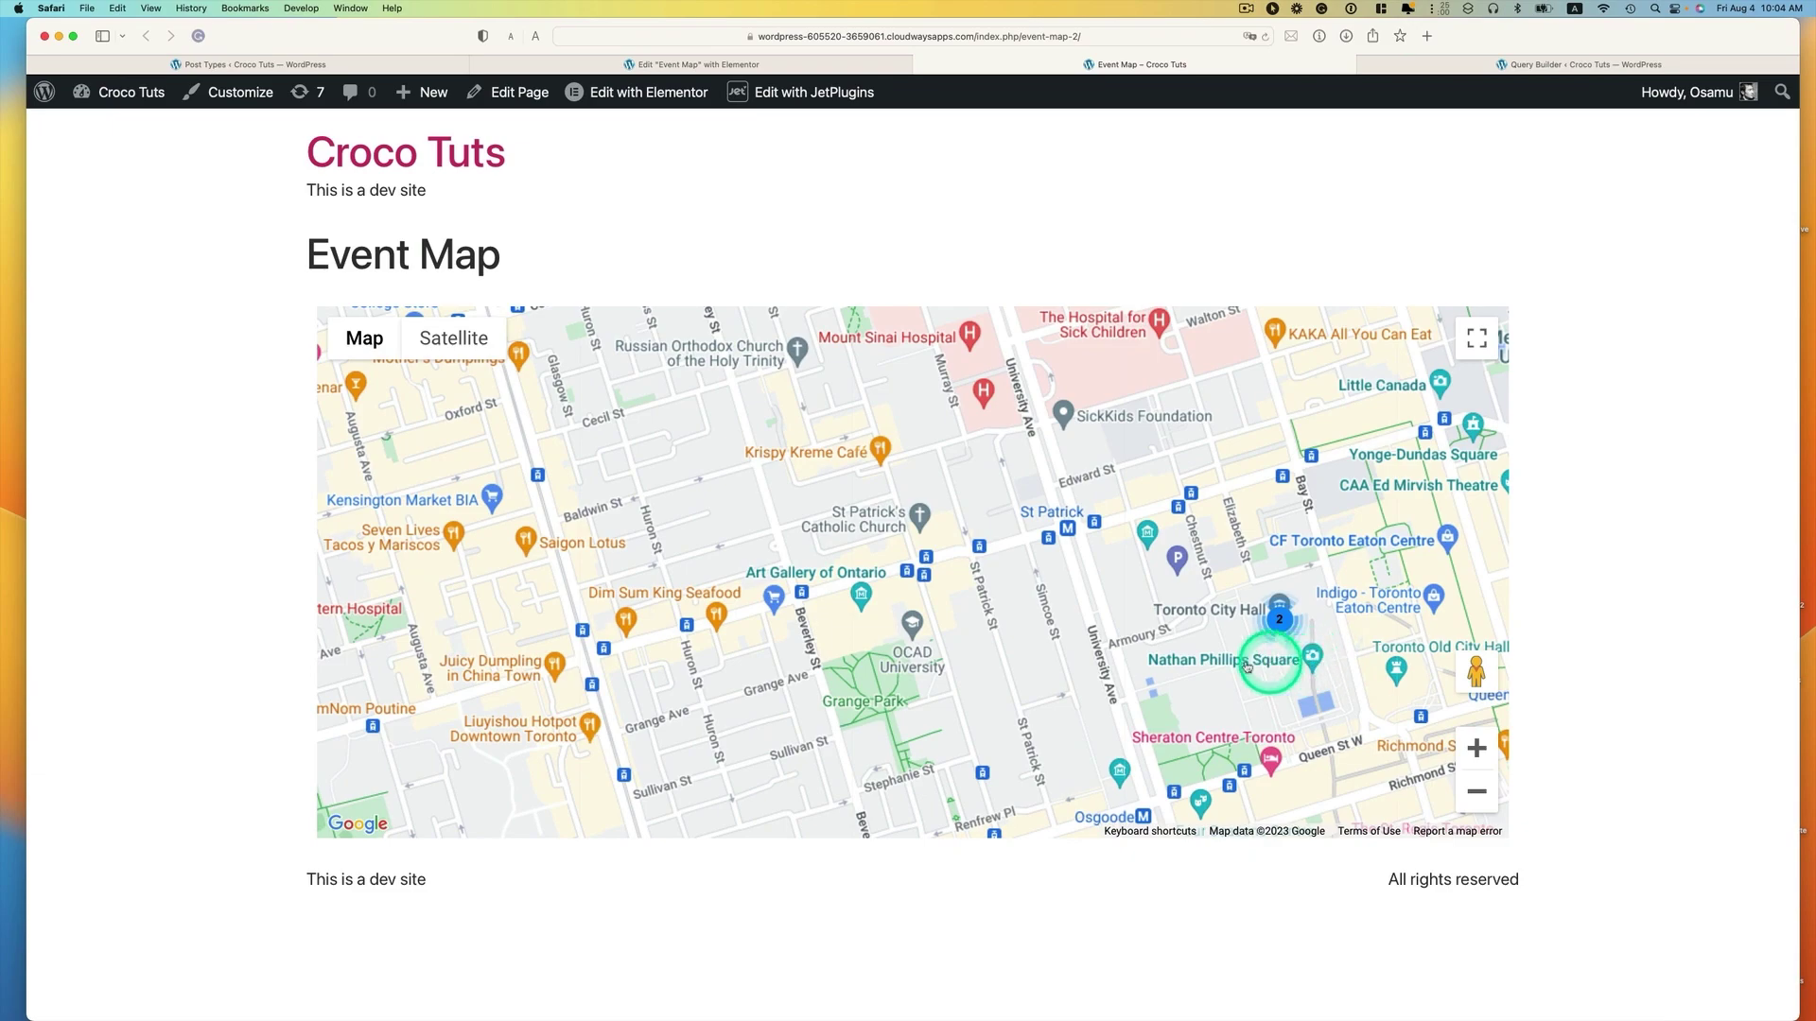
scroll(1206, 639, down, 2)
scroll(1206, 639, down, 4)
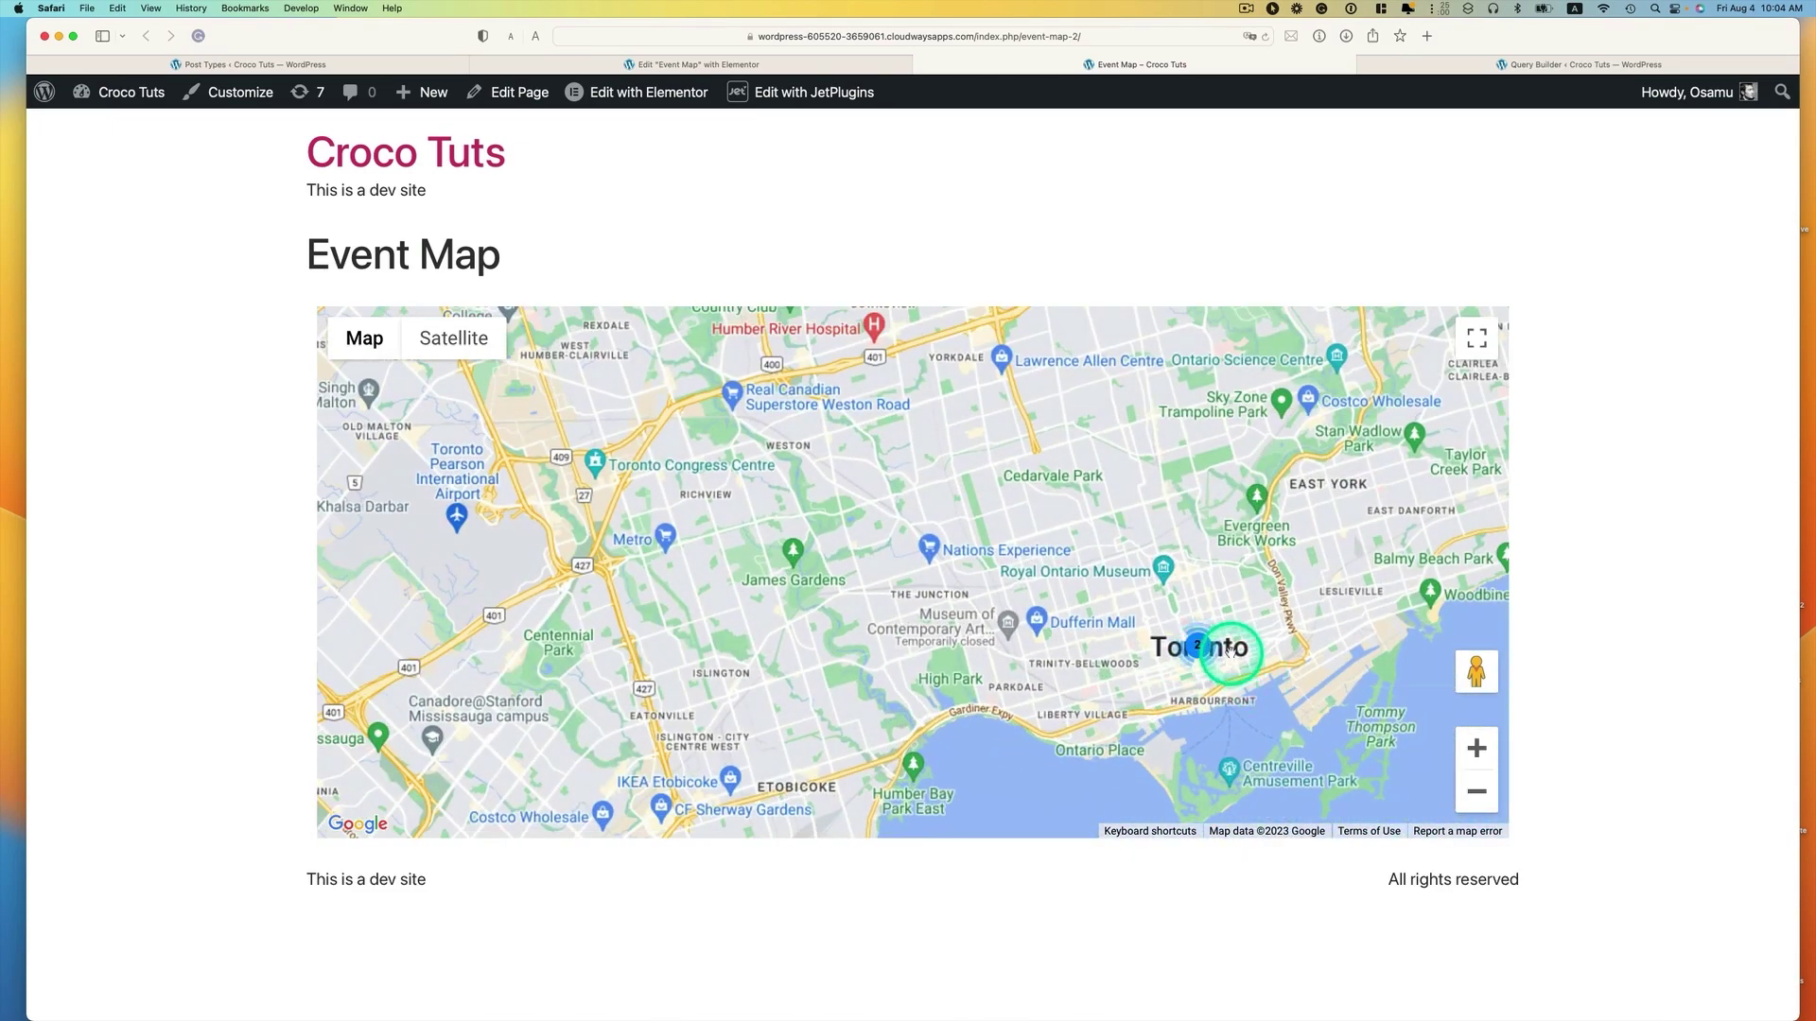
scroll(1343, 582, down, 2)
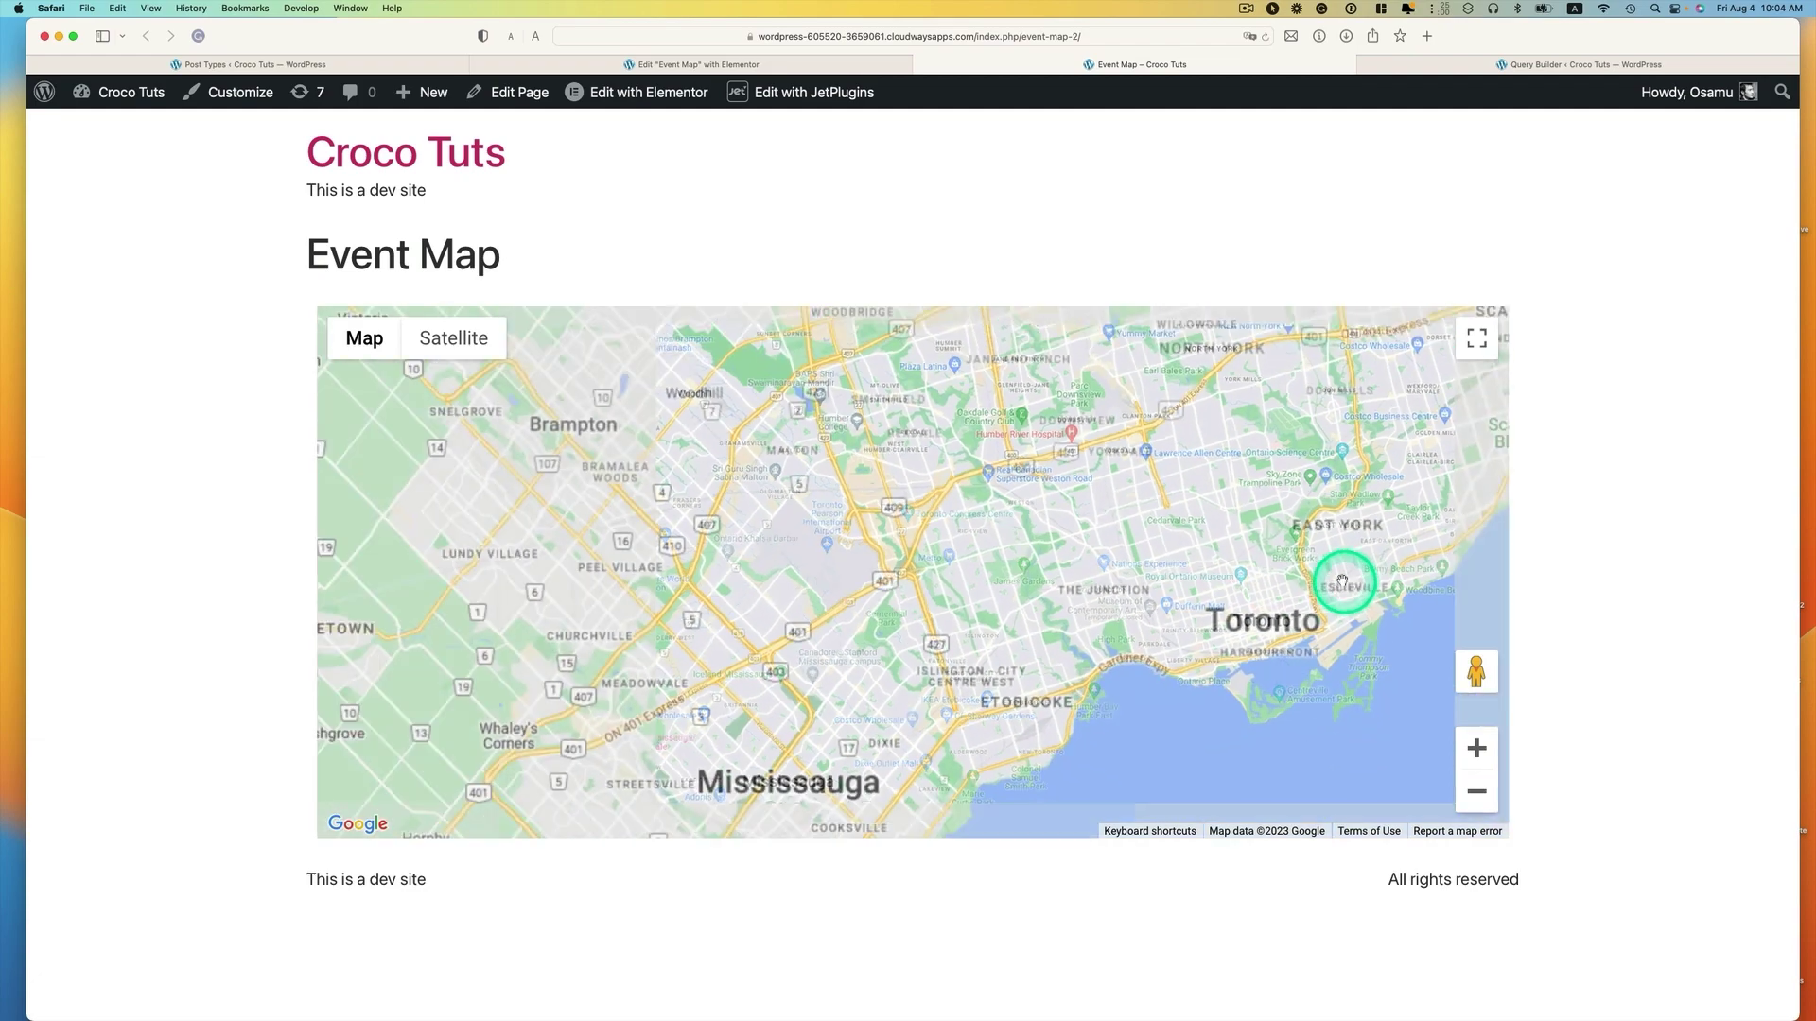
scroll(1343, 581, down, 4)
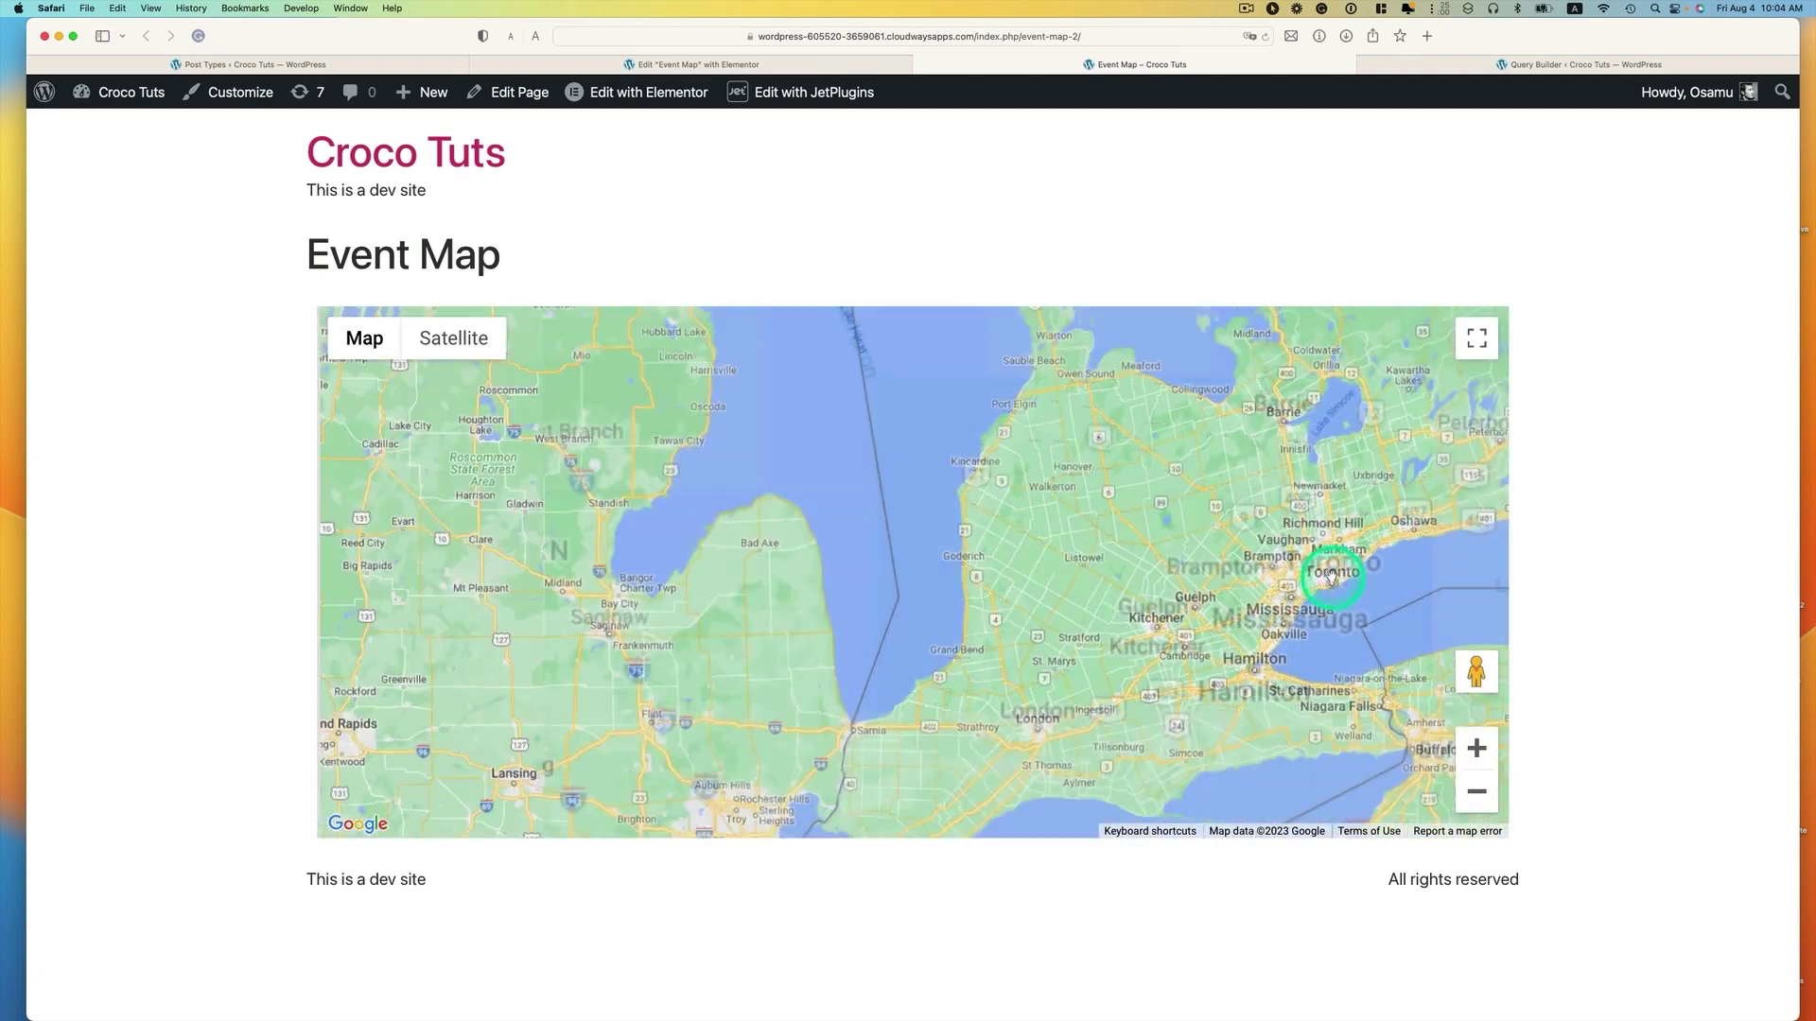
scroll(1330, 574, down, 1)
drag(1281, 568, 934, 599)
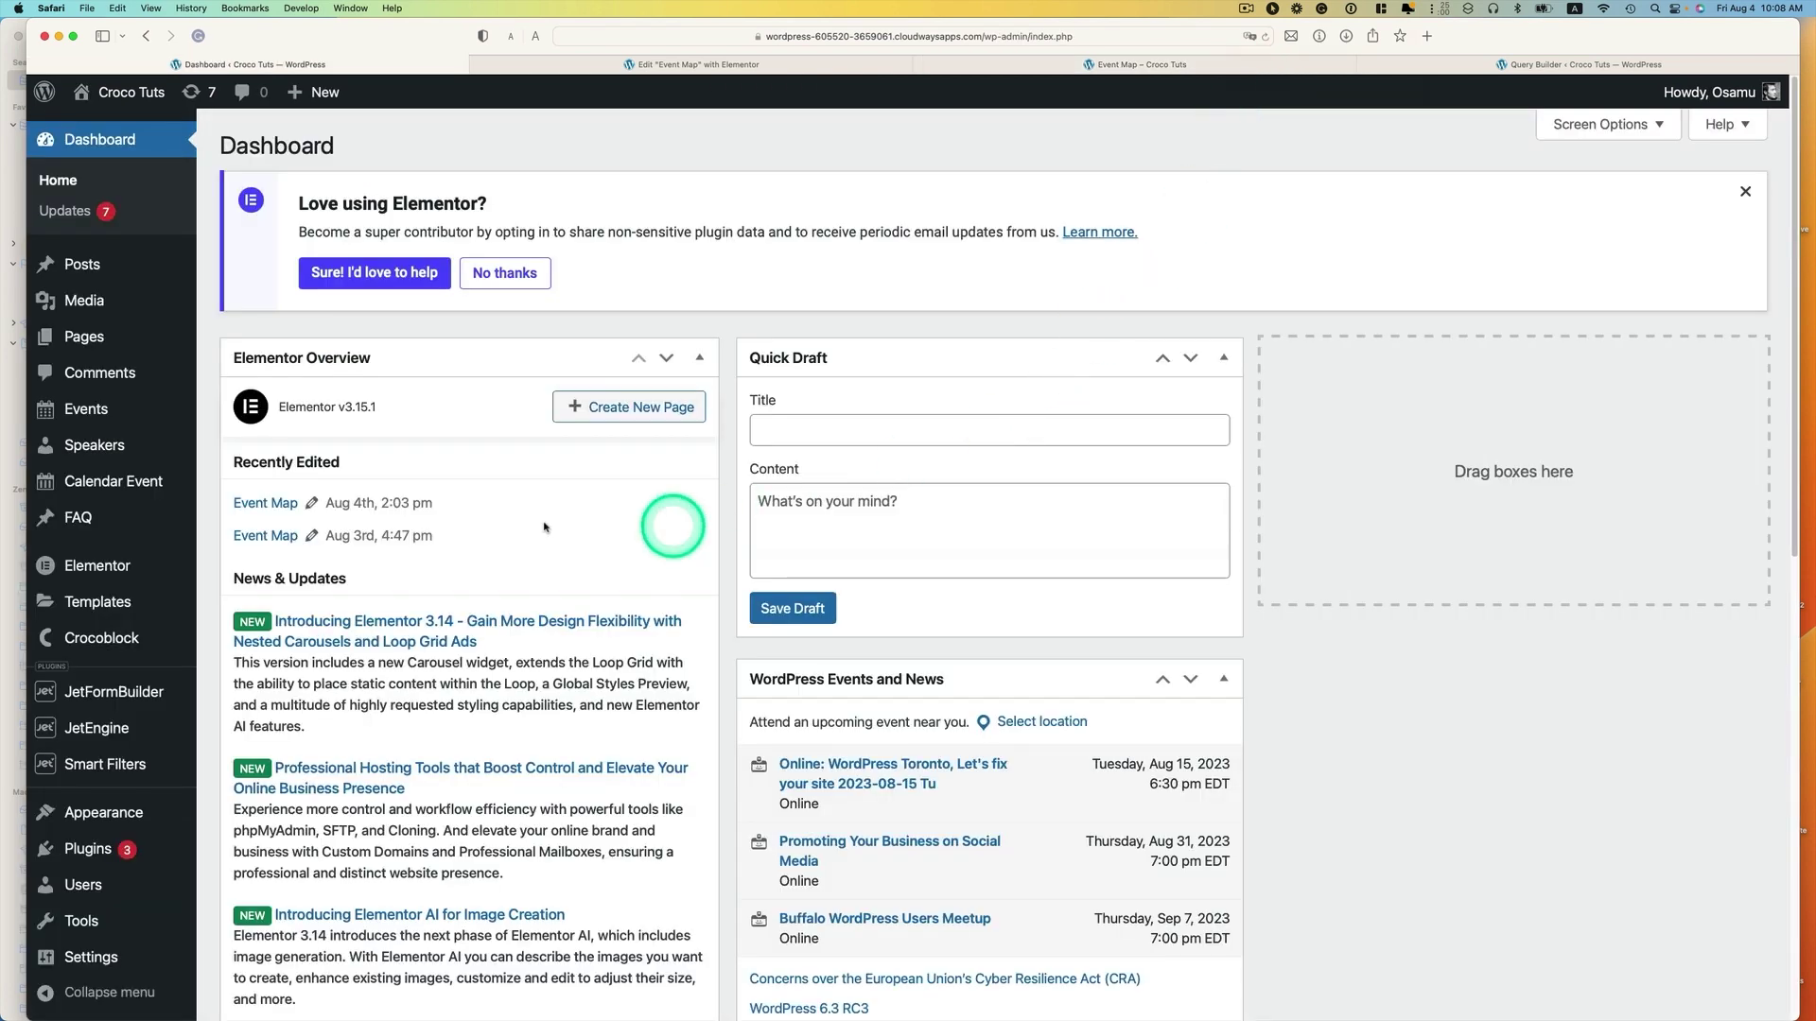
Step: Create a smart filter named User Geolocation with the User Geolocation filter type and the query variable _
scroll(147, 511, down, 1)
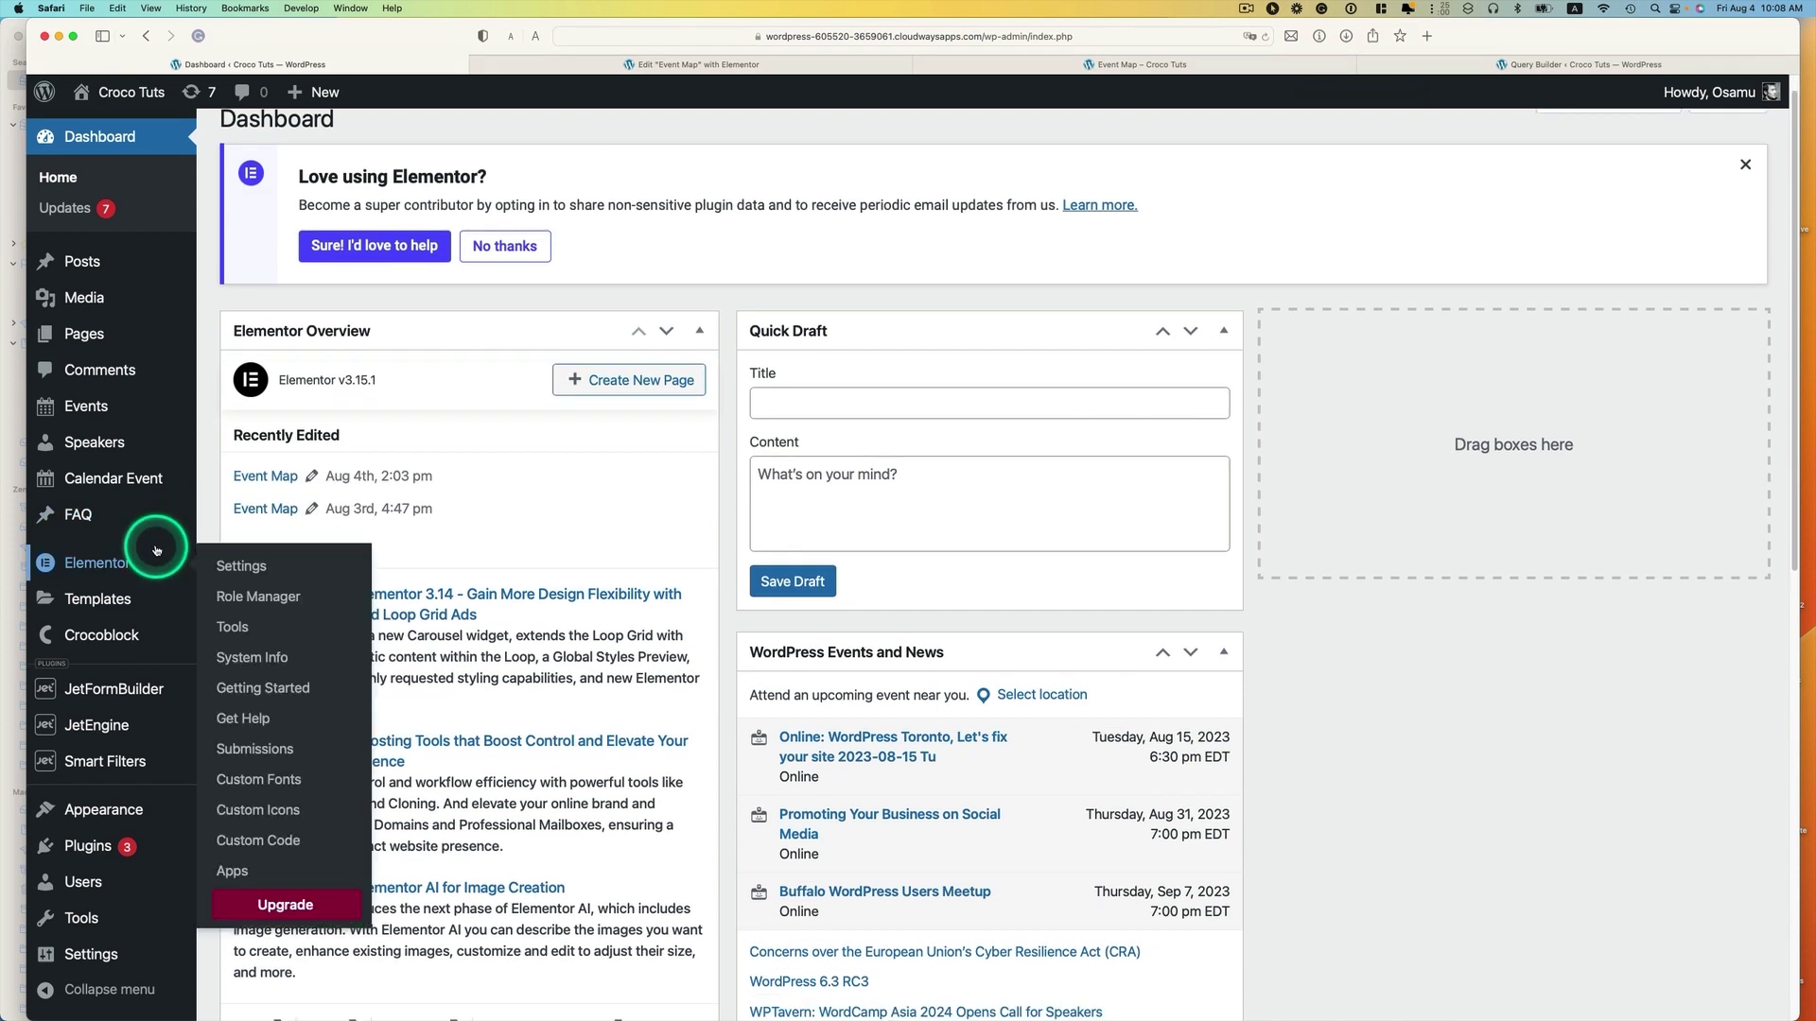
mouse_move(123, 764)
scroll(123, 766, up, 1)
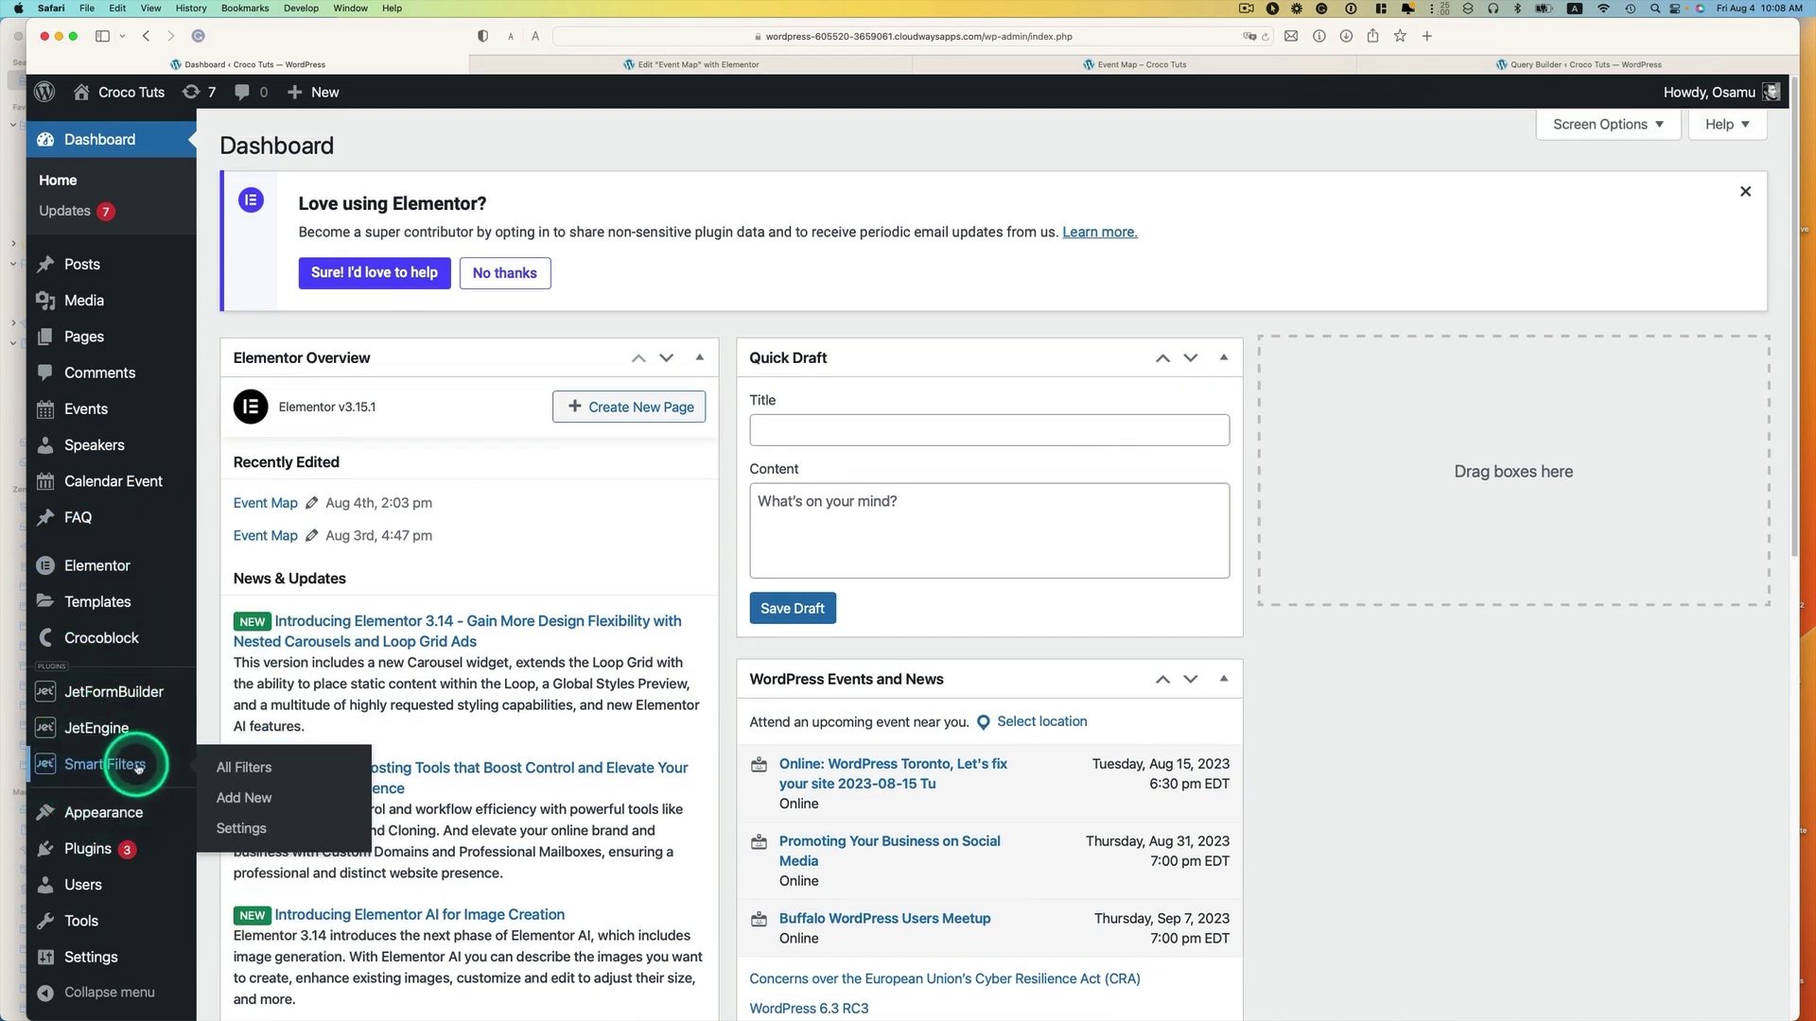
click(246, 799)
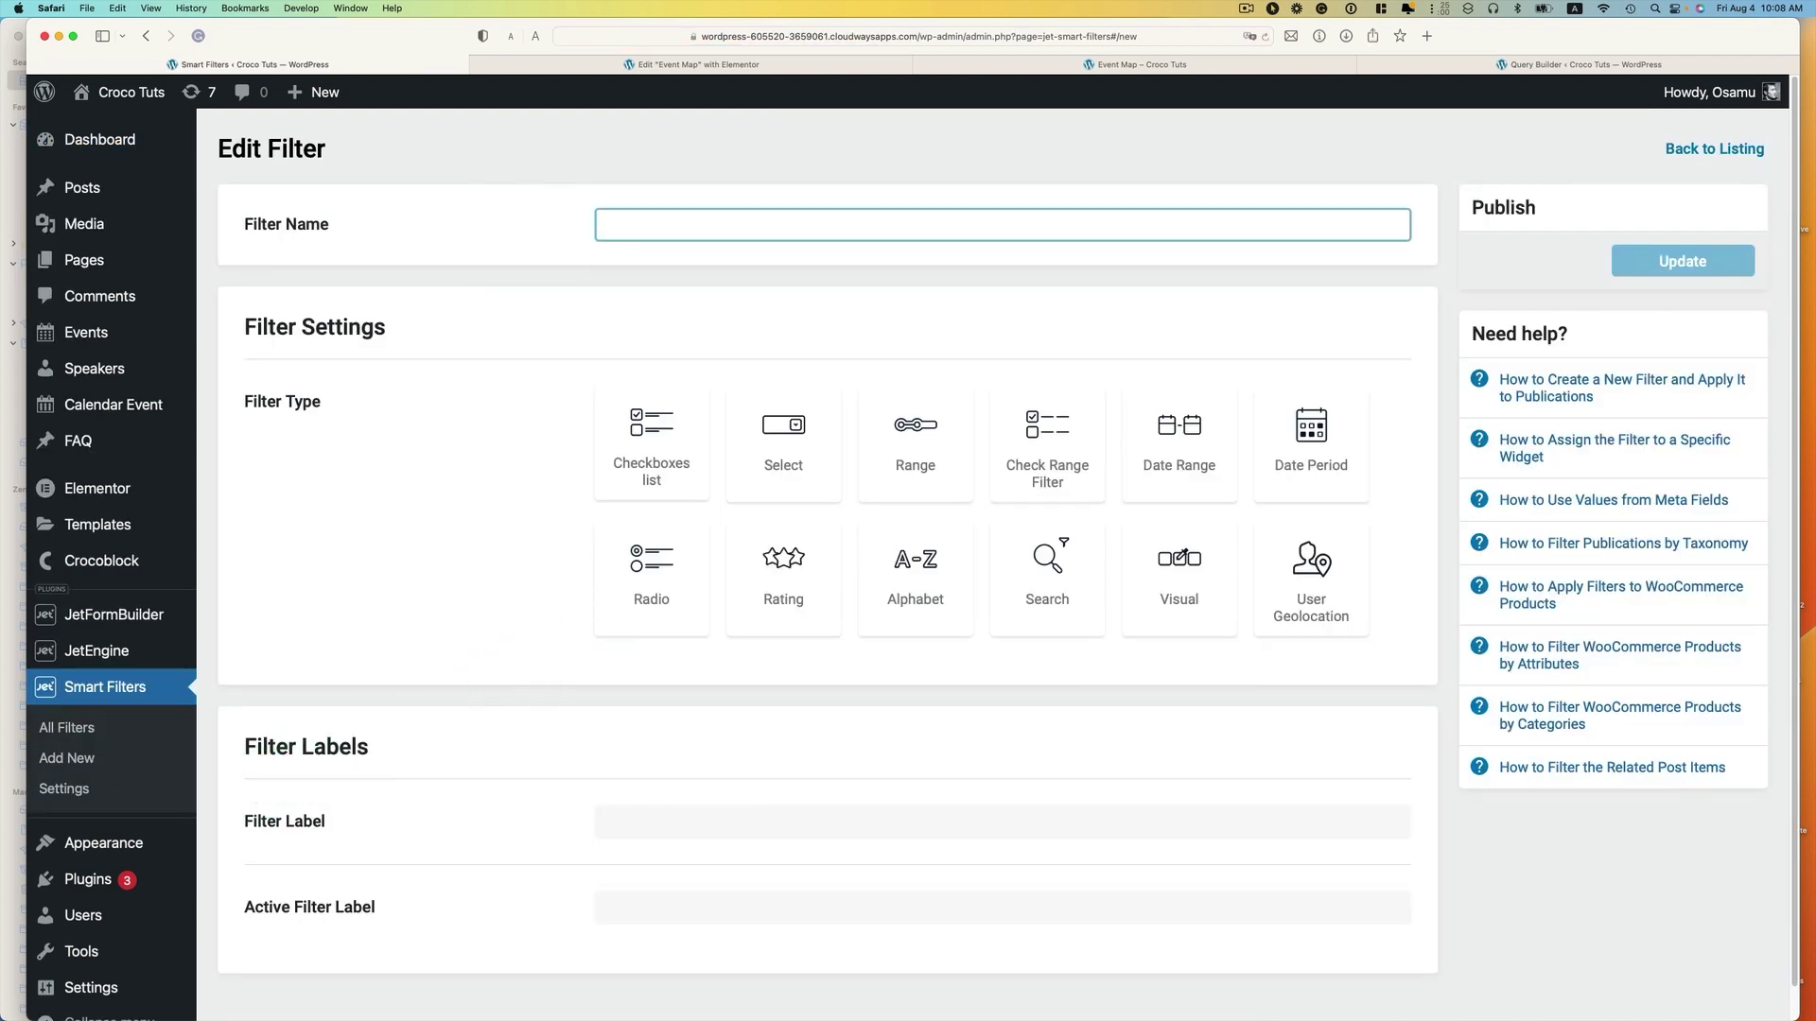
text(User Geolocation)
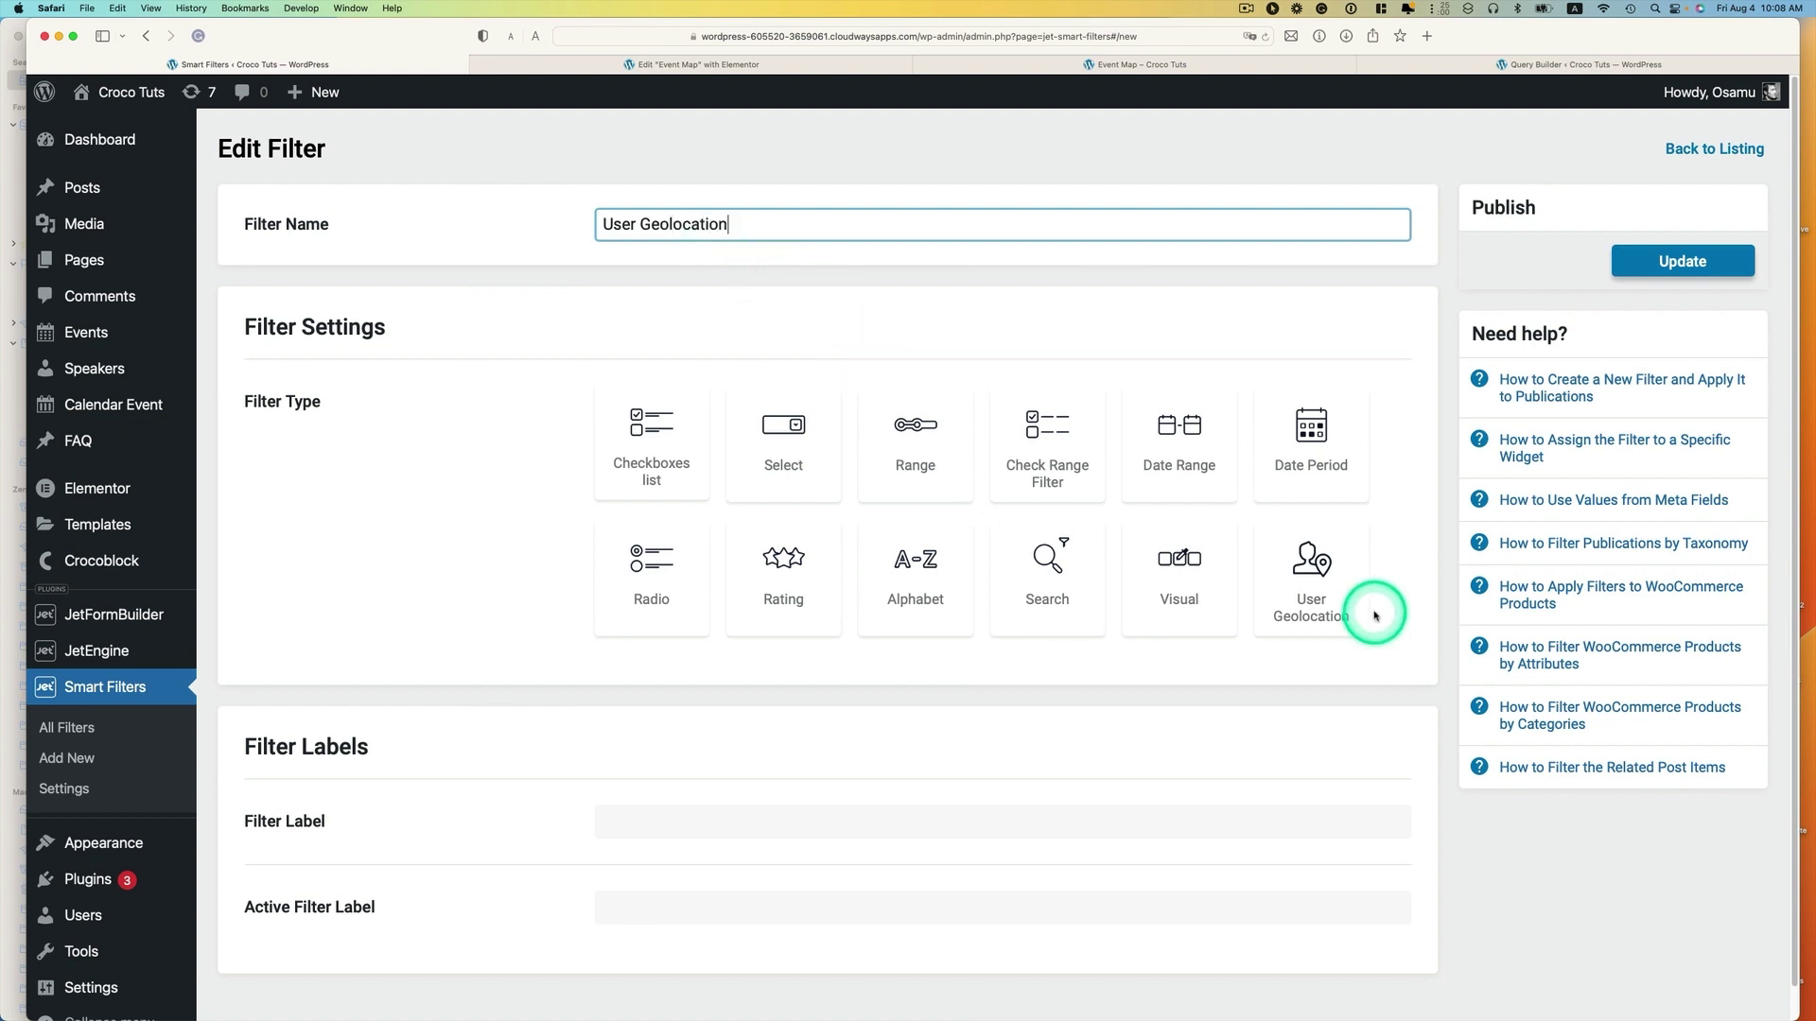
click(1299, 580)
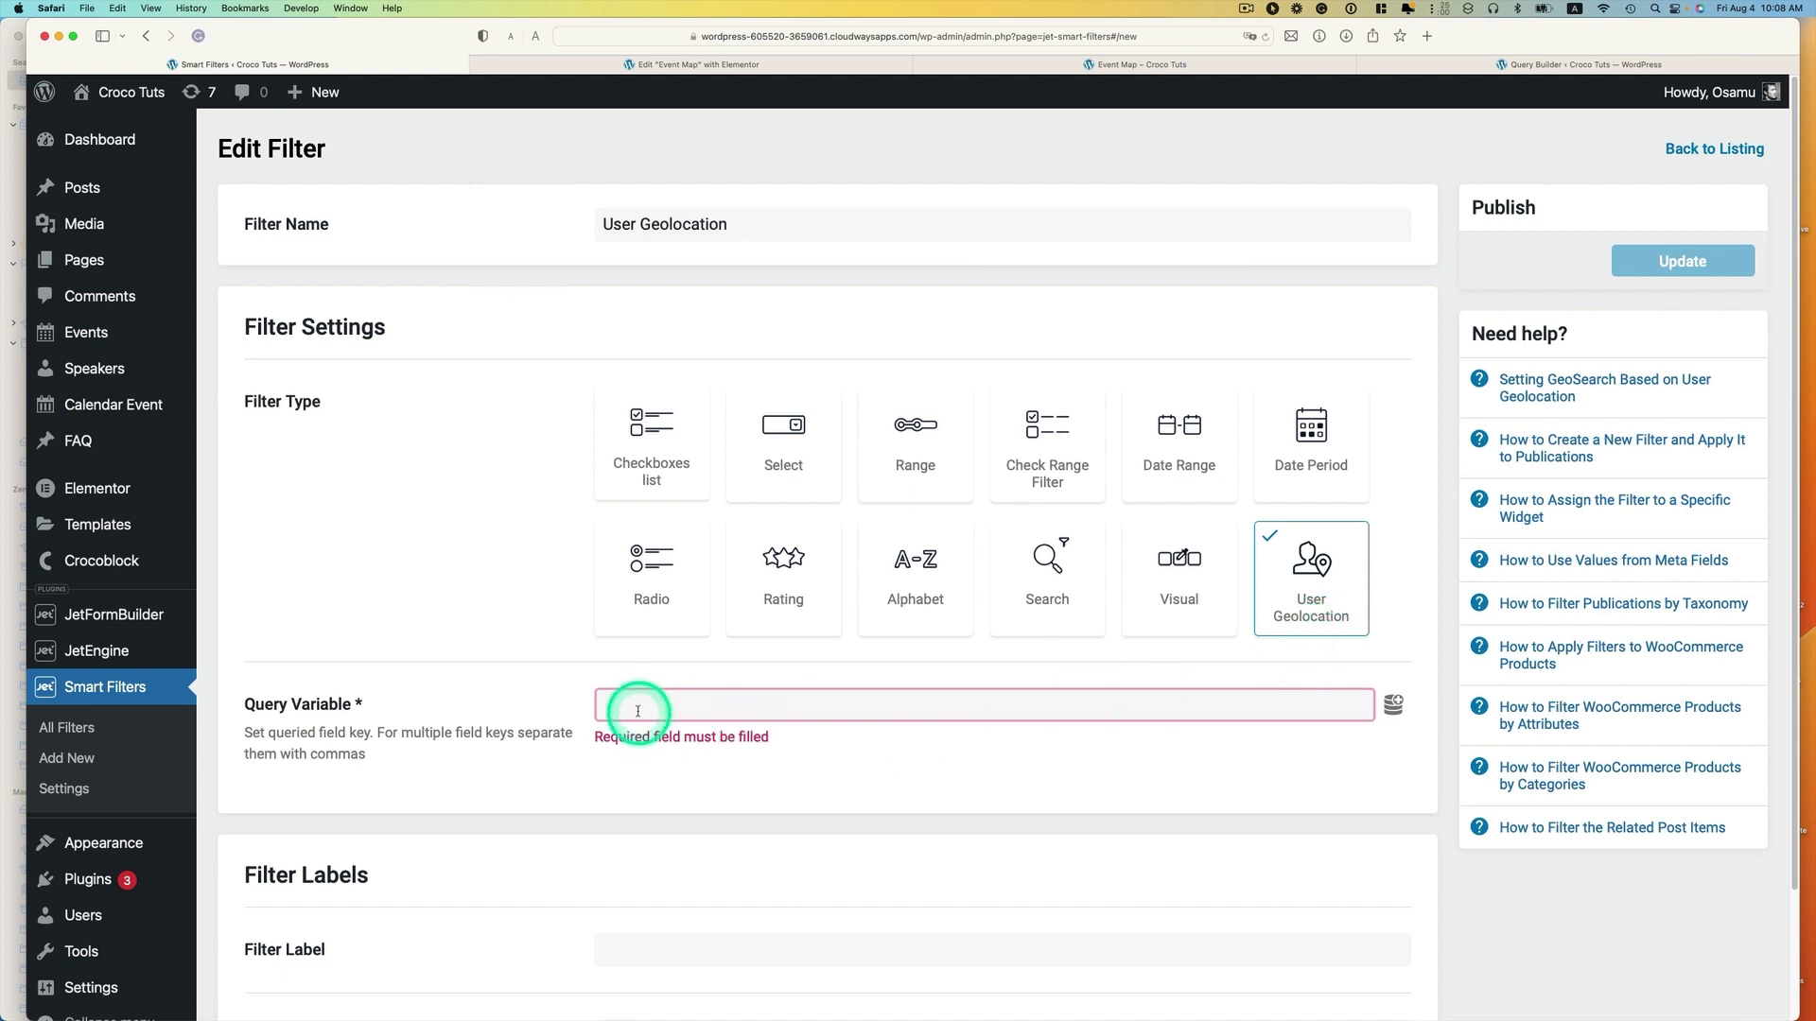
click(718, 707)
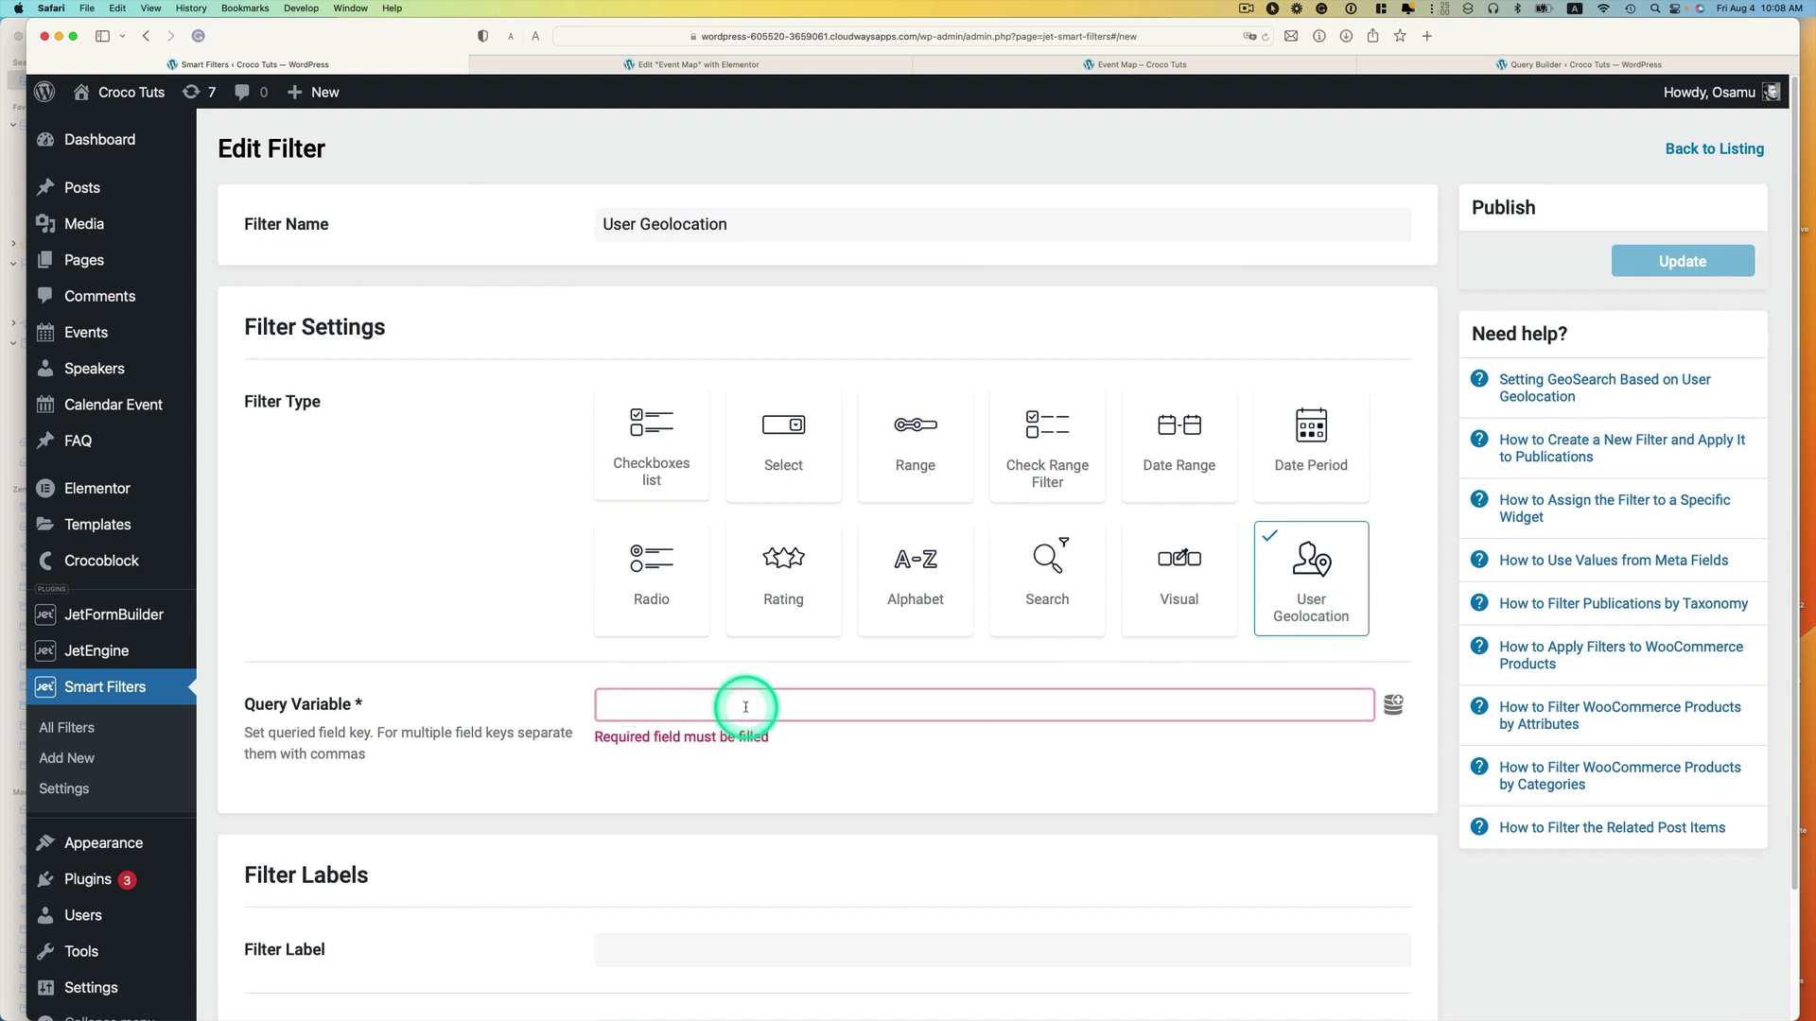
text(_)
scroll(756, 775, down, 3)
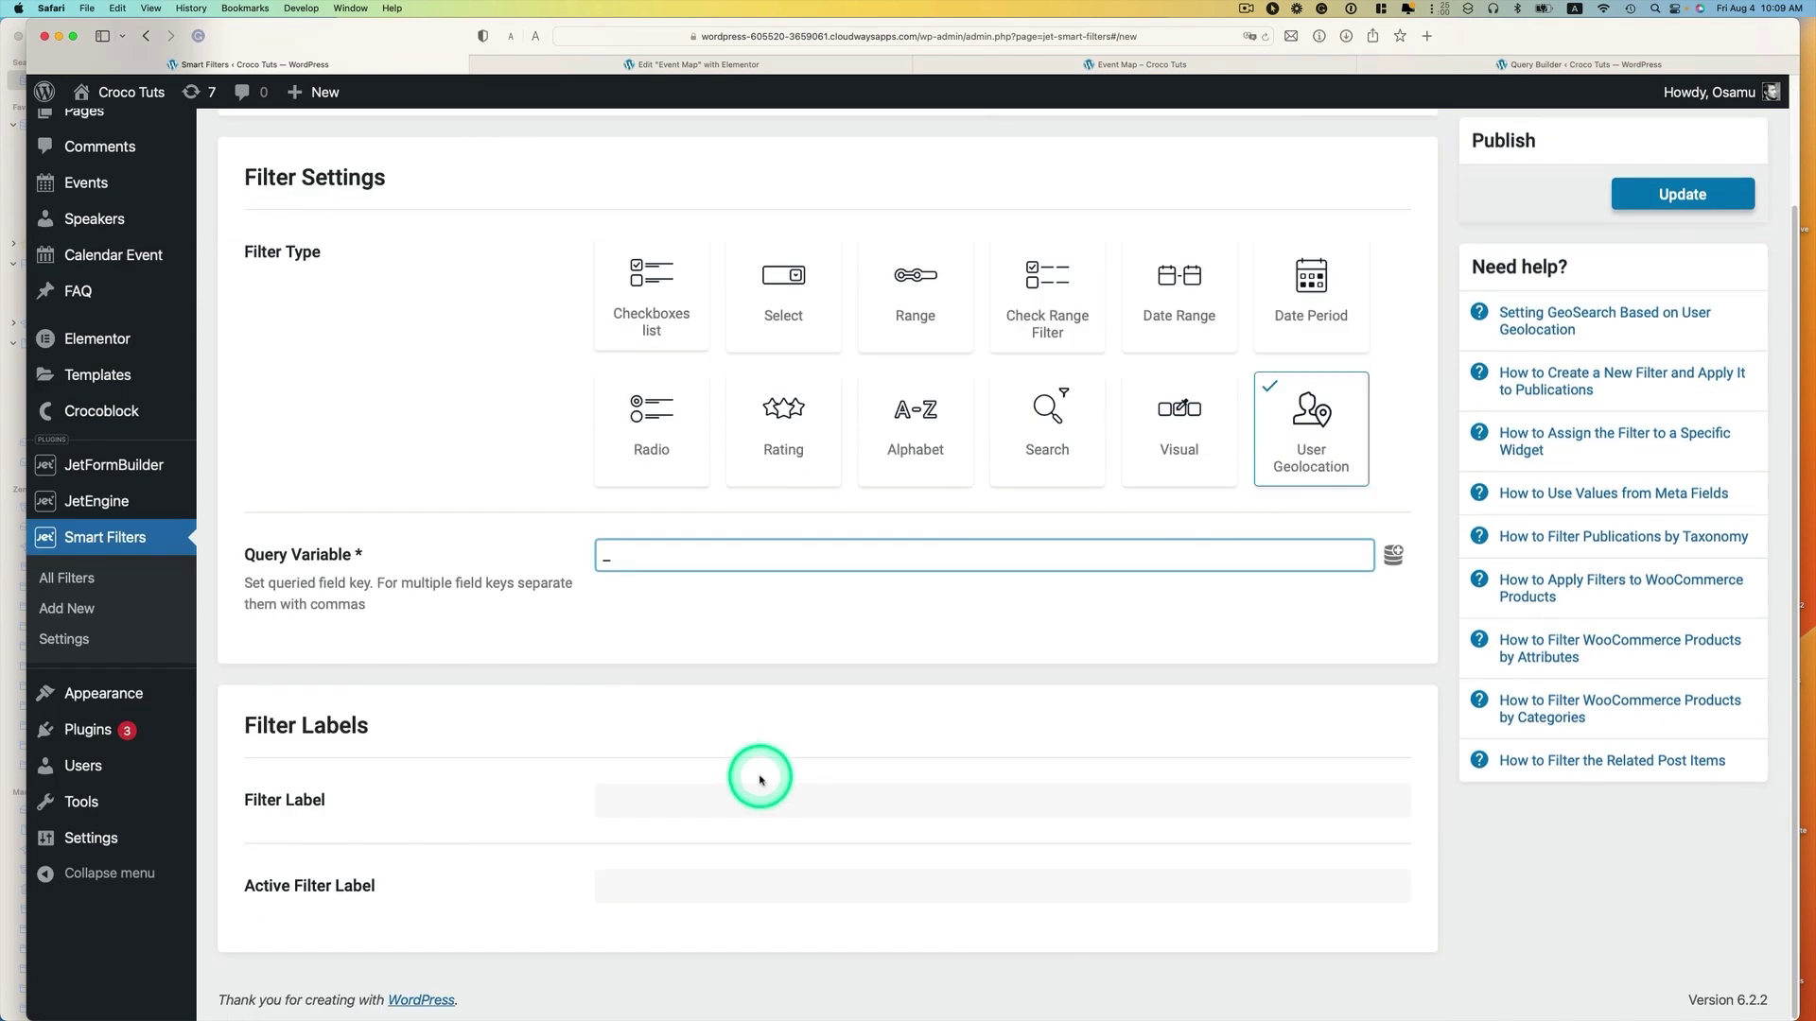
Step: Set the filter label and the active filter label to User Geolocation and save the filter
click(708, 799)
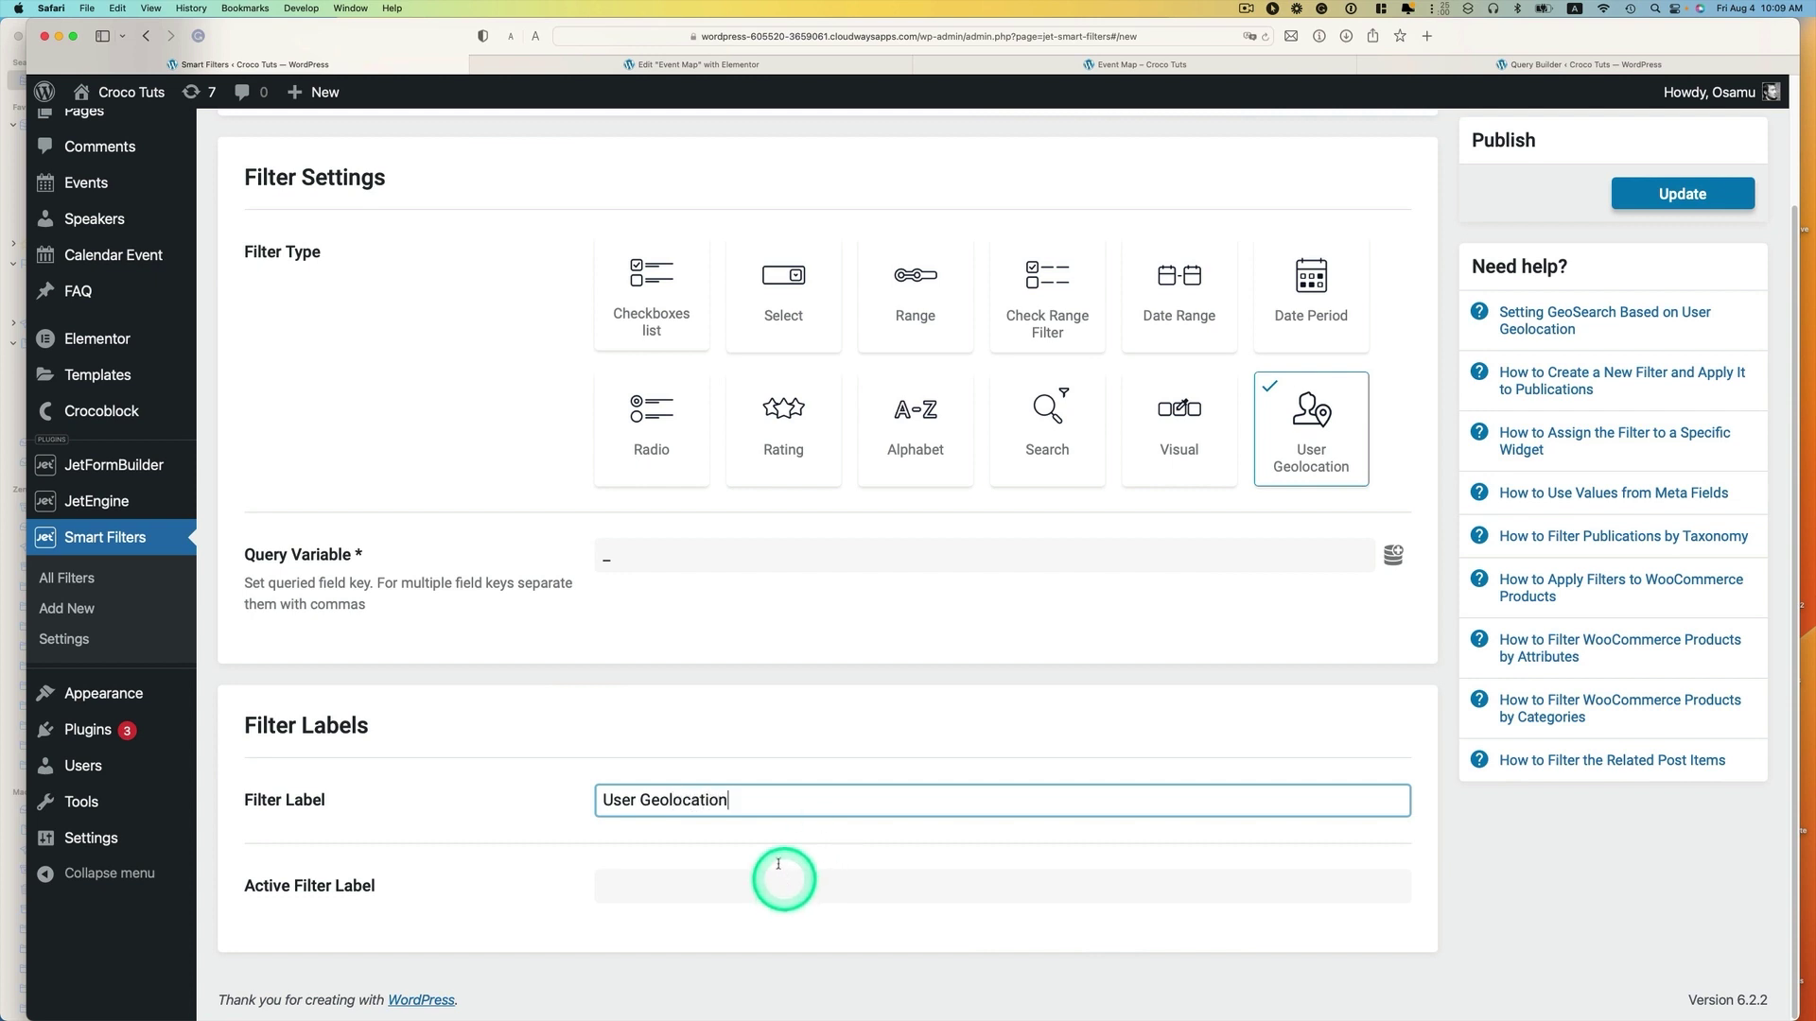
drag(733, 803, 577, 793)
key(super+c)
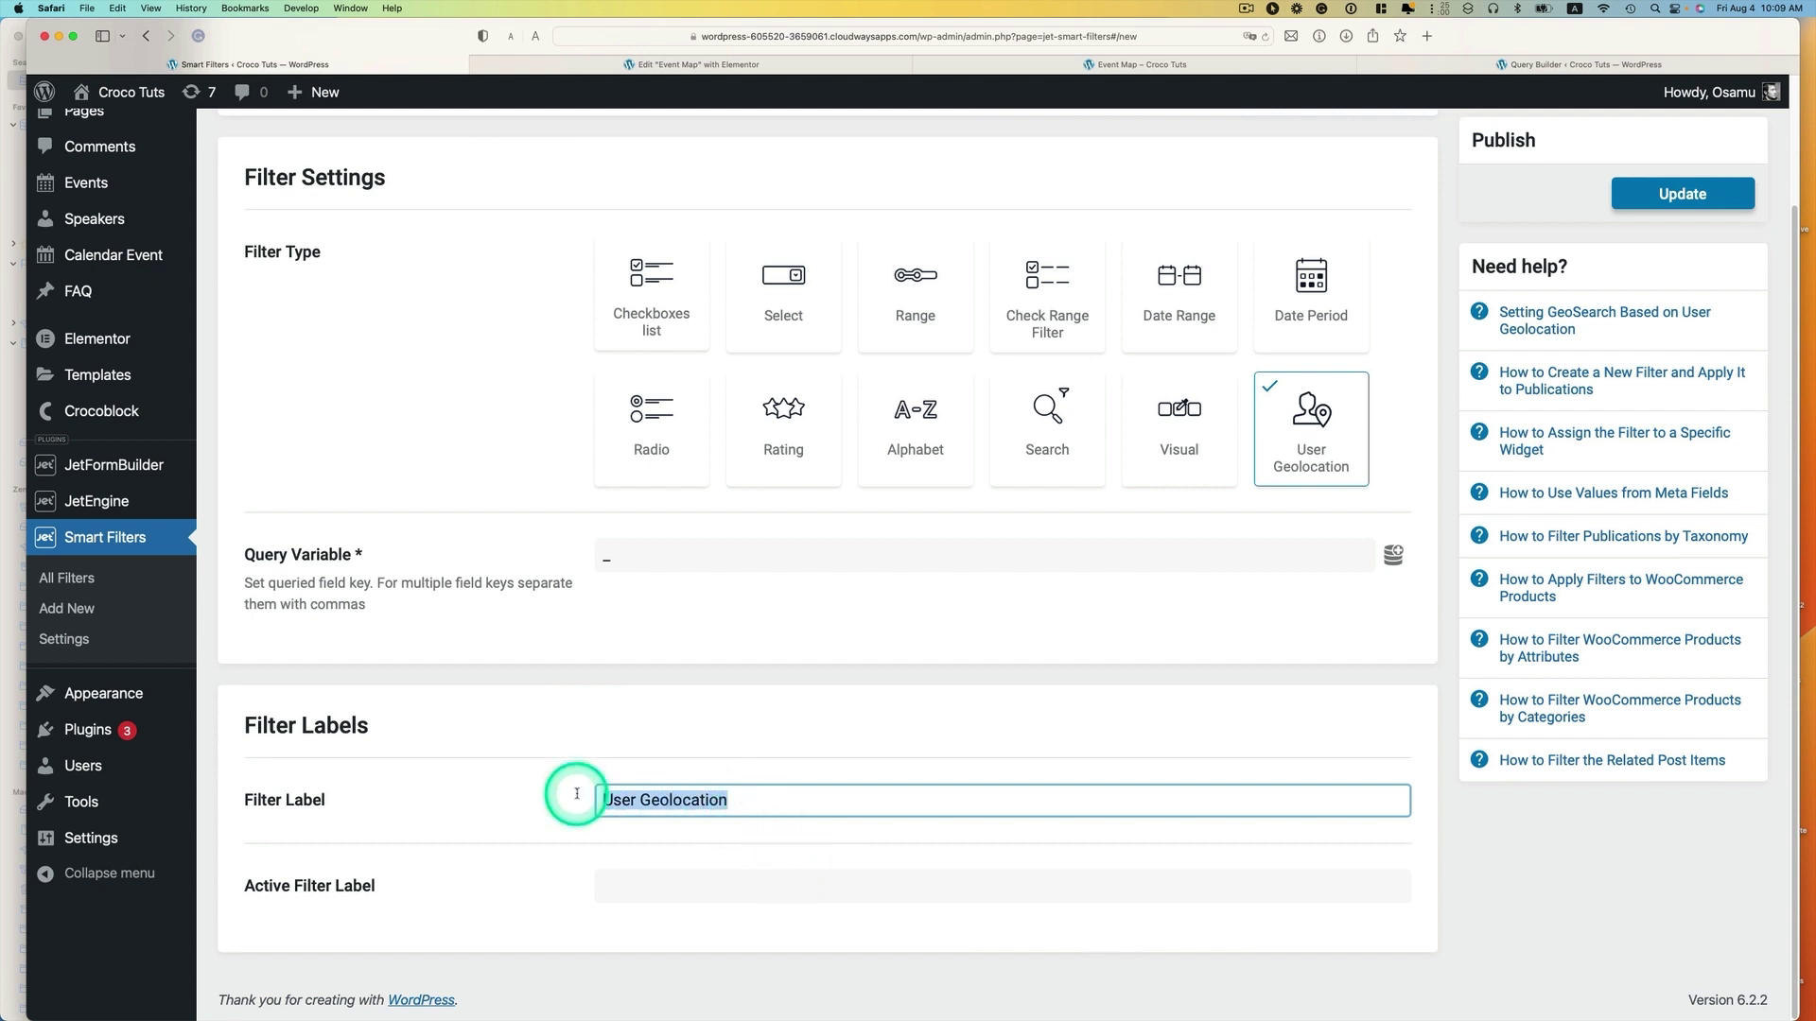
click(685, 891)
key(super+v)
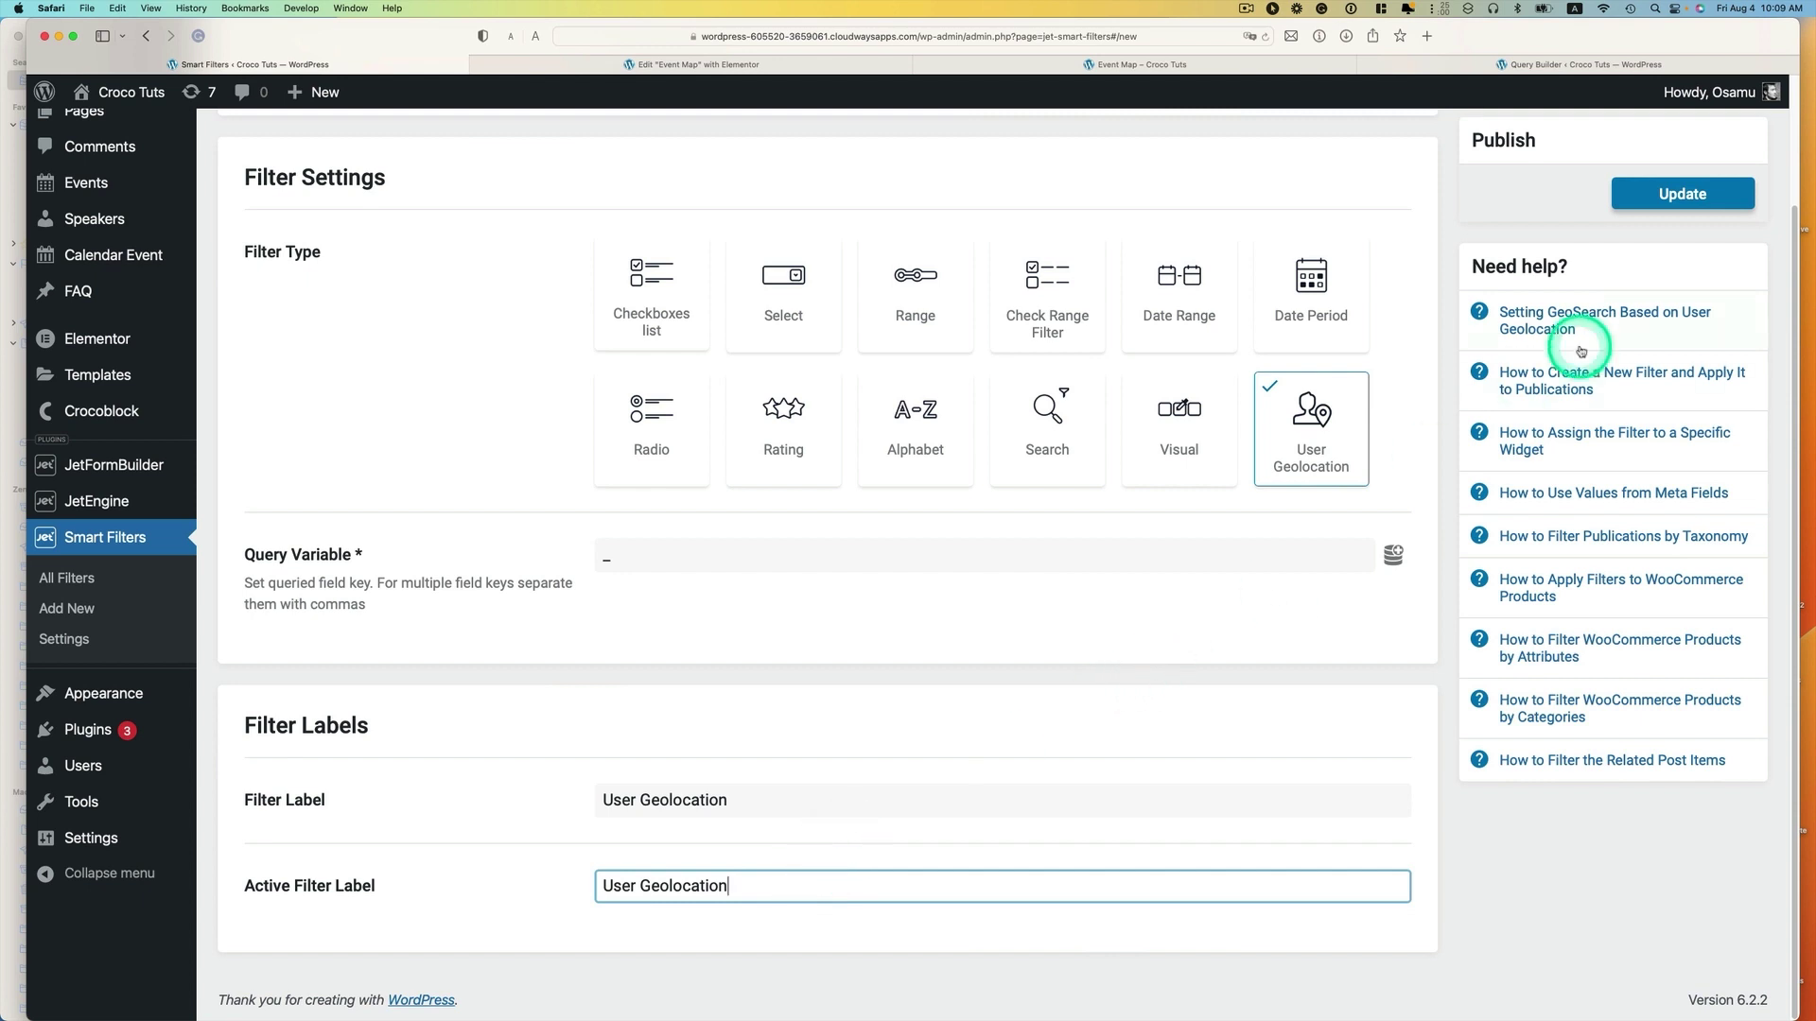
click(1682, 193)
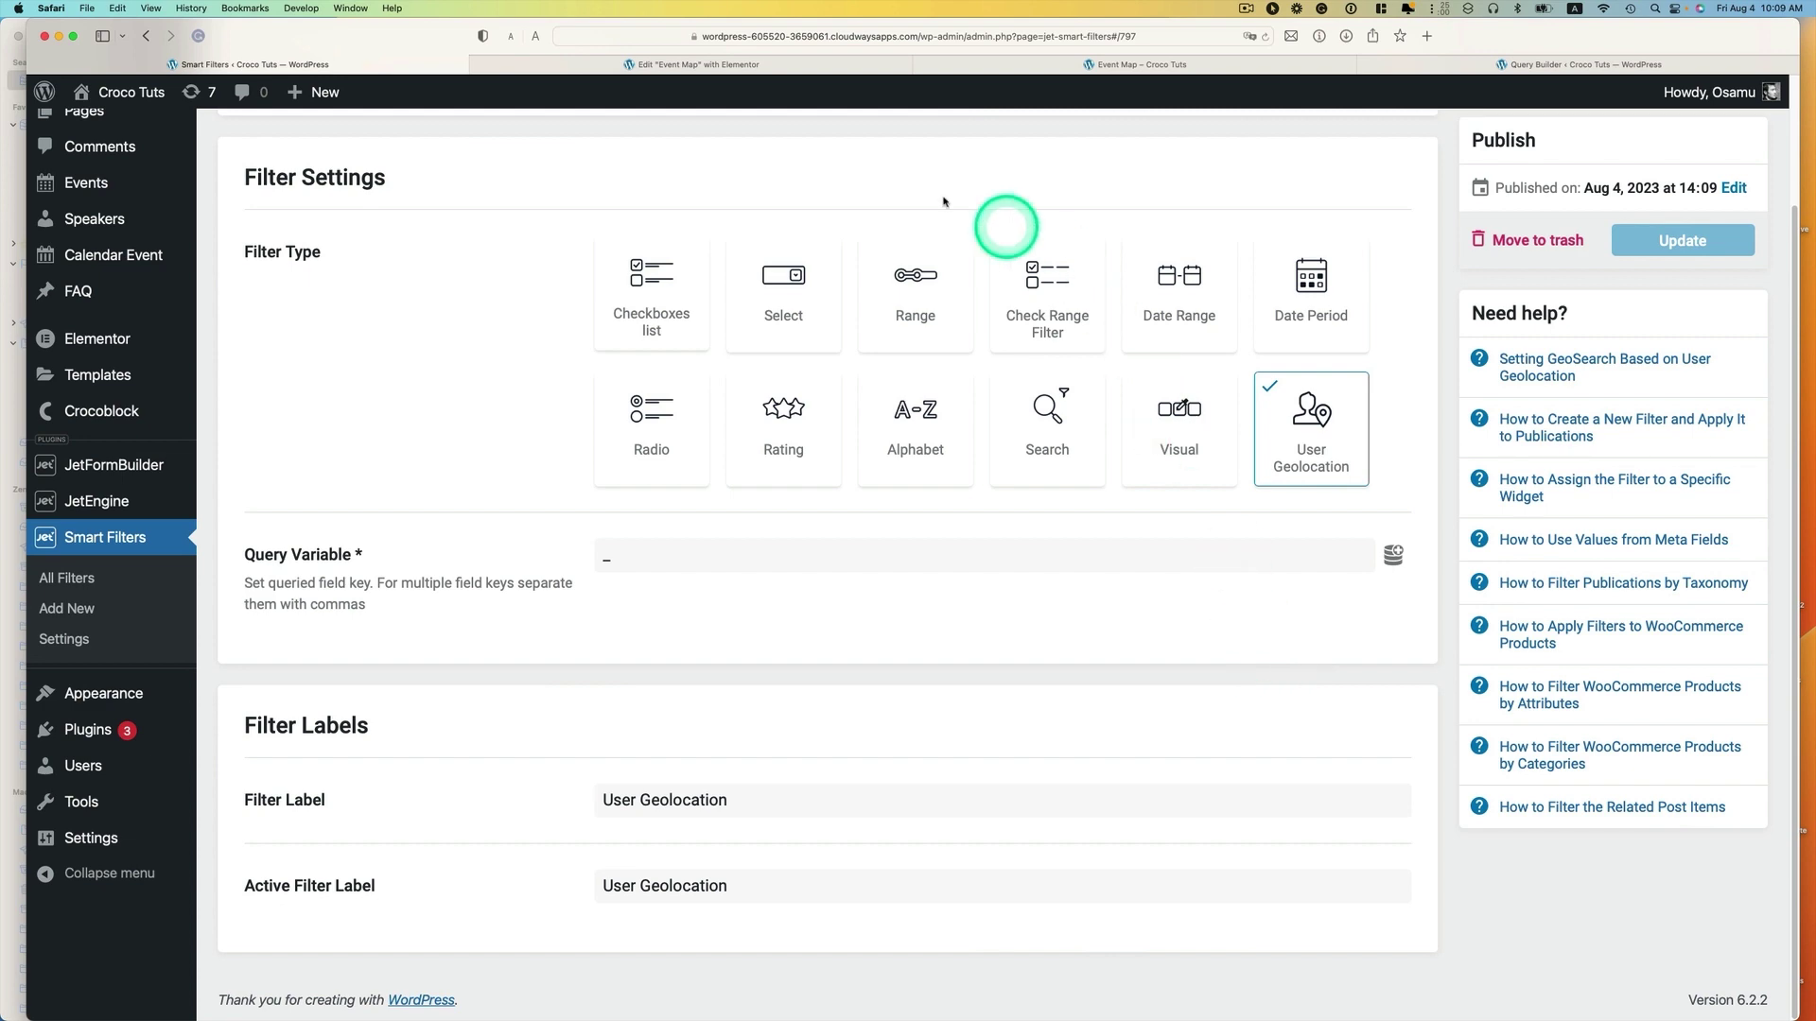
Step: Return to the Event Map page in Elementor and place a User Geolocation widget below the map
click(700, 64)
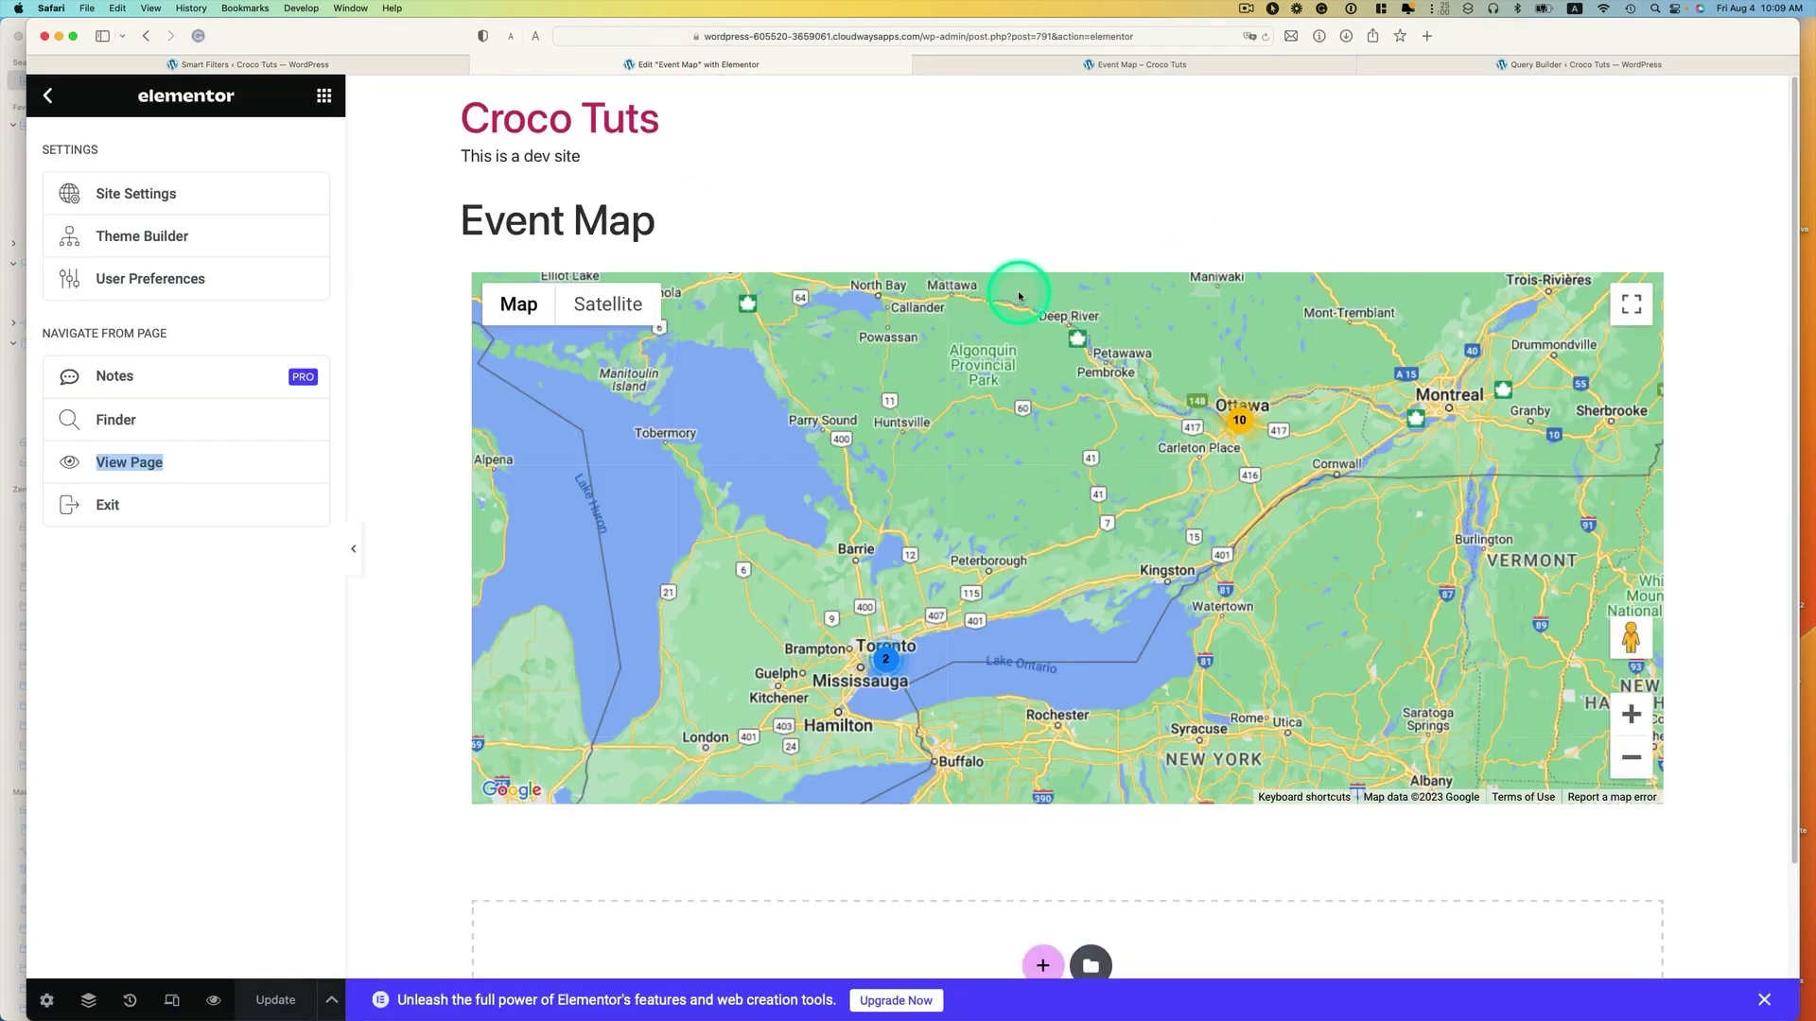
click(316, 102)
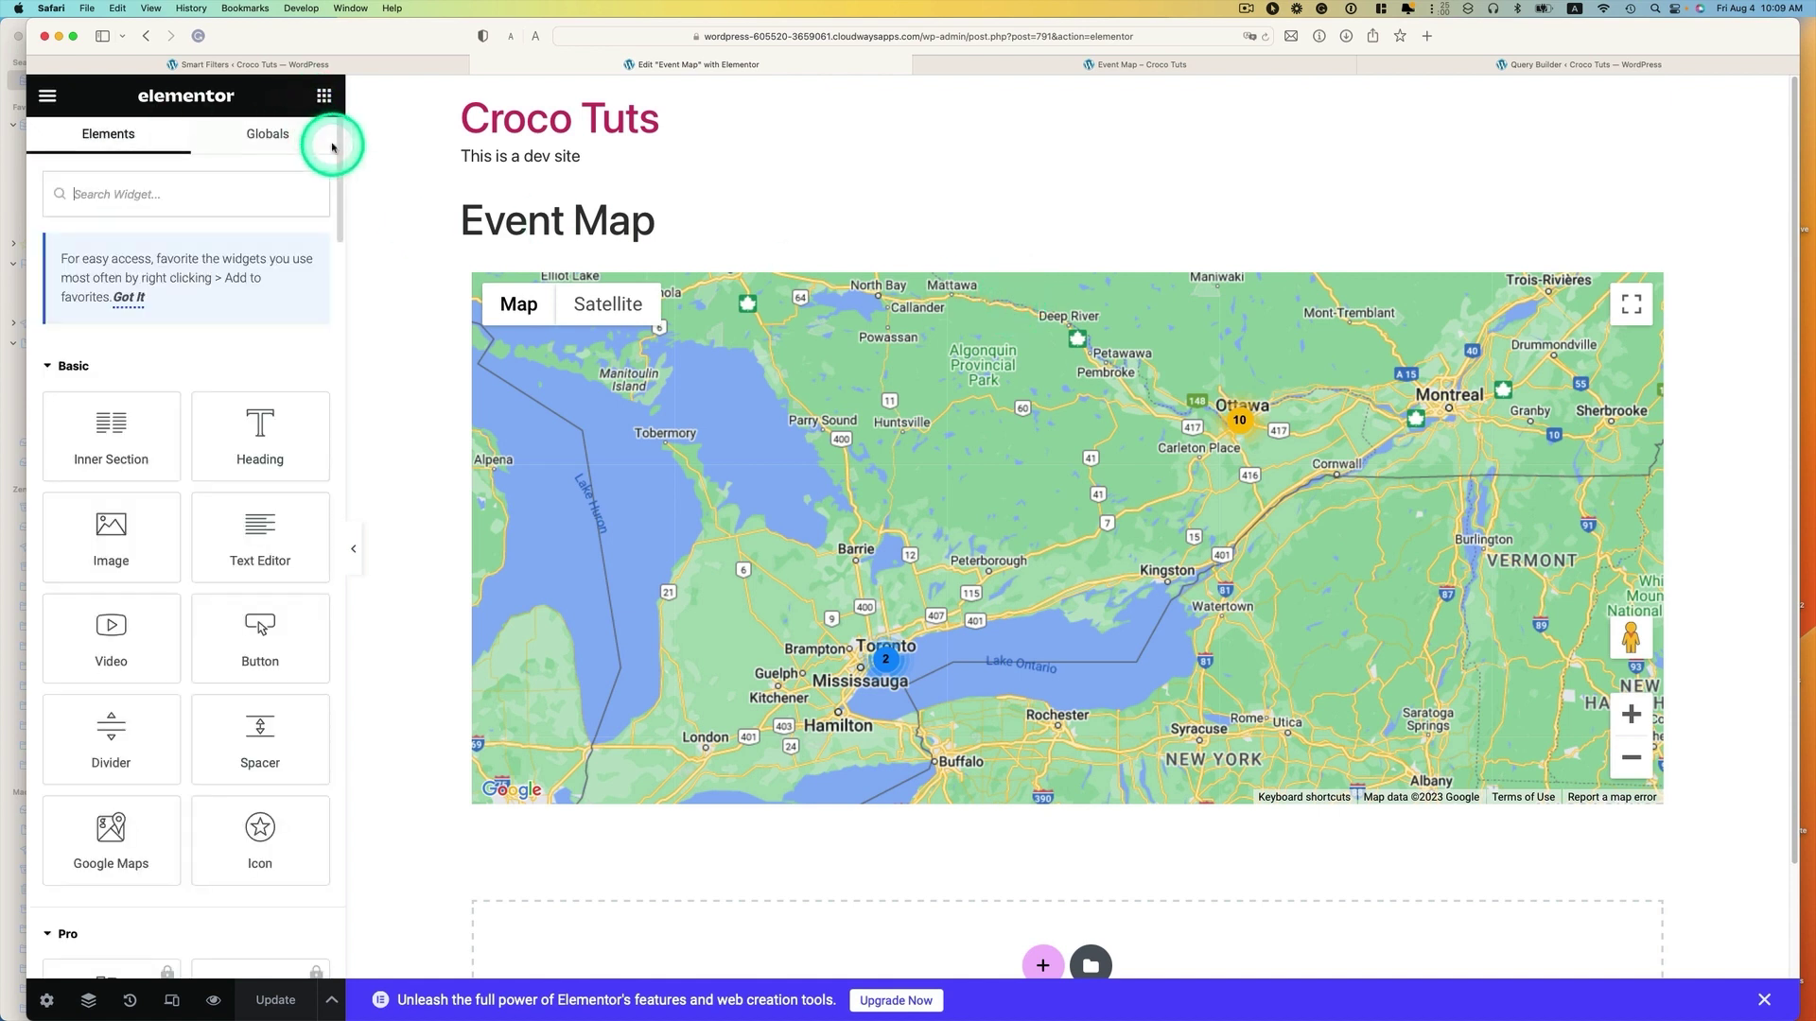
text(geo)
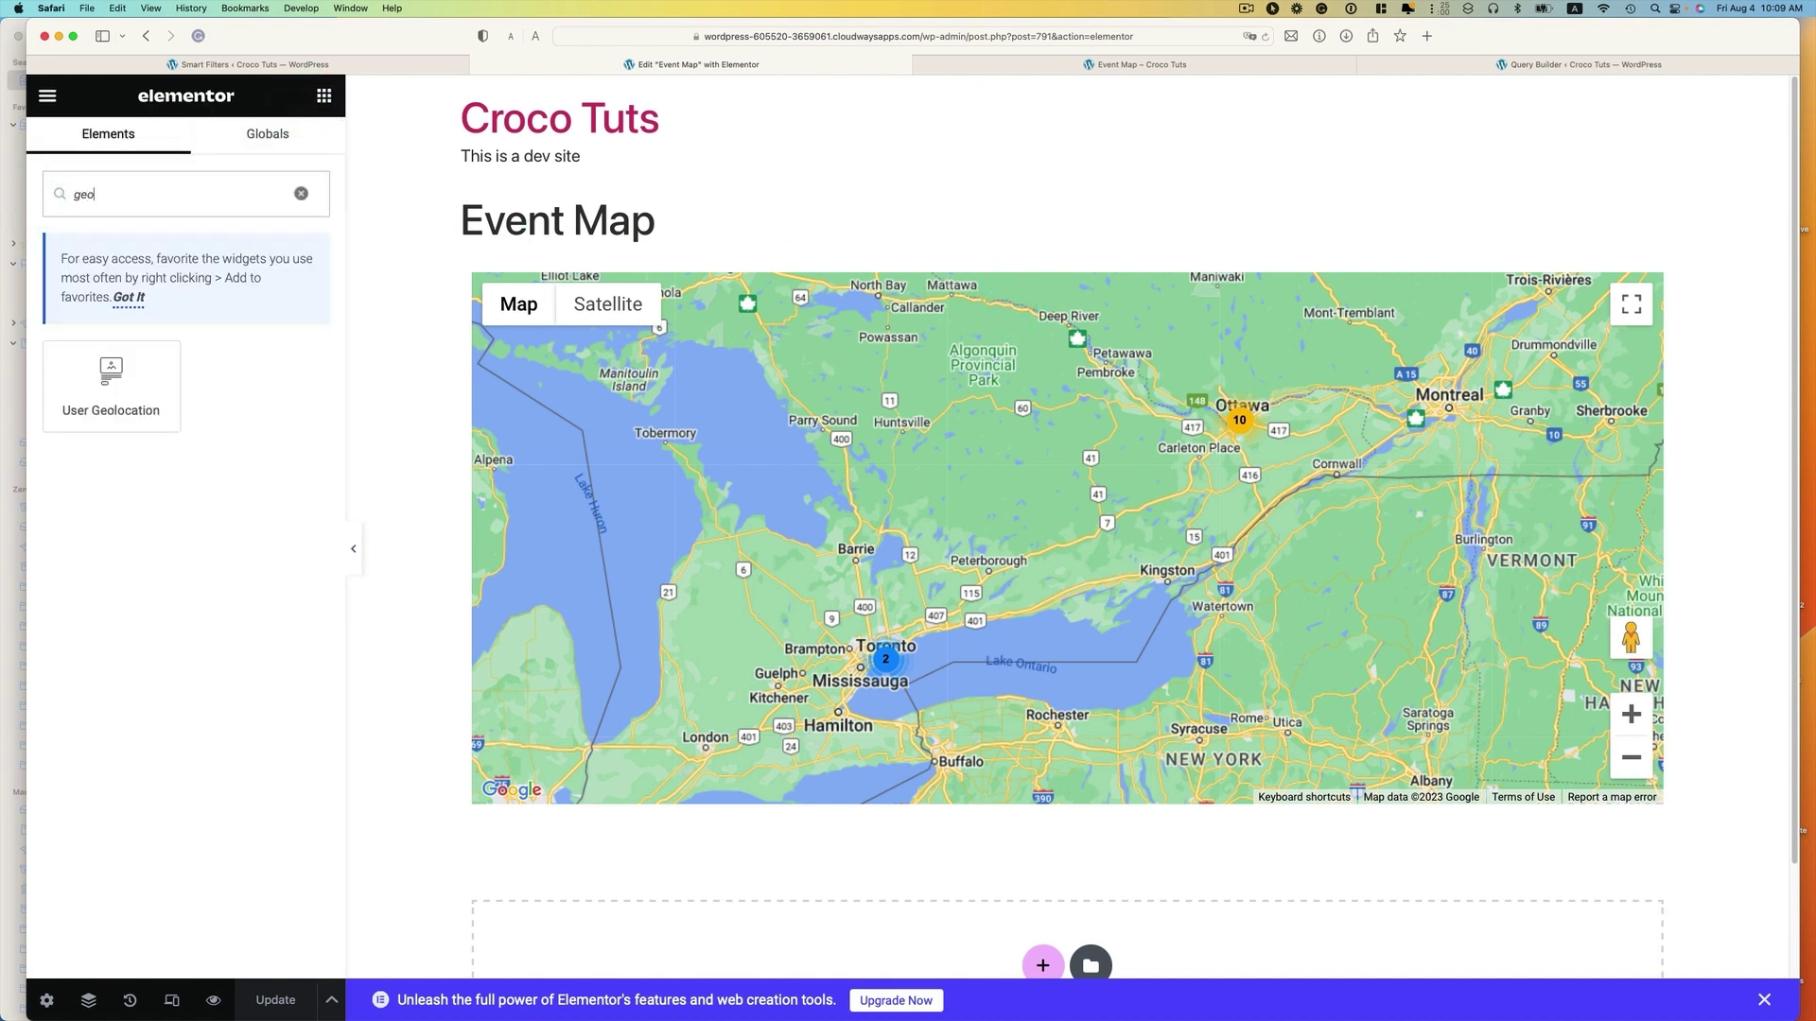
drag(126, 383, 597, 806)
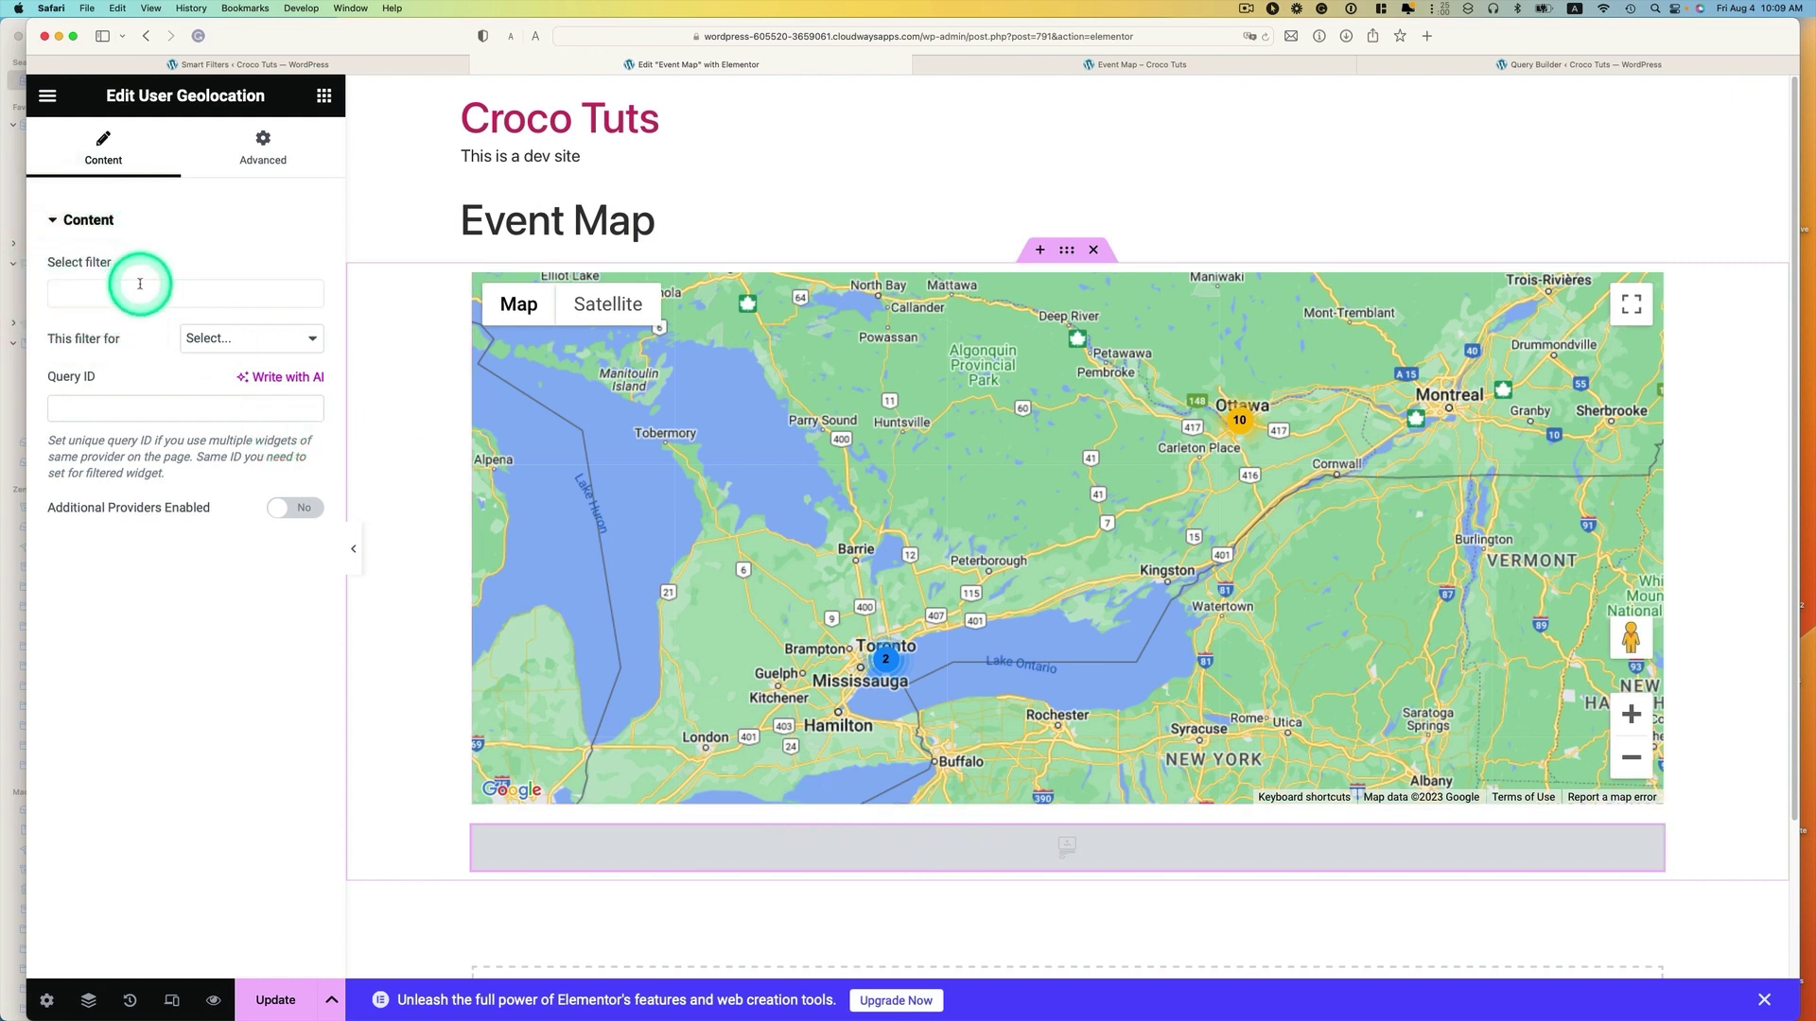
Step: Save the Event Map page with the new widget and reload the Elementor editor
click(178, 293)
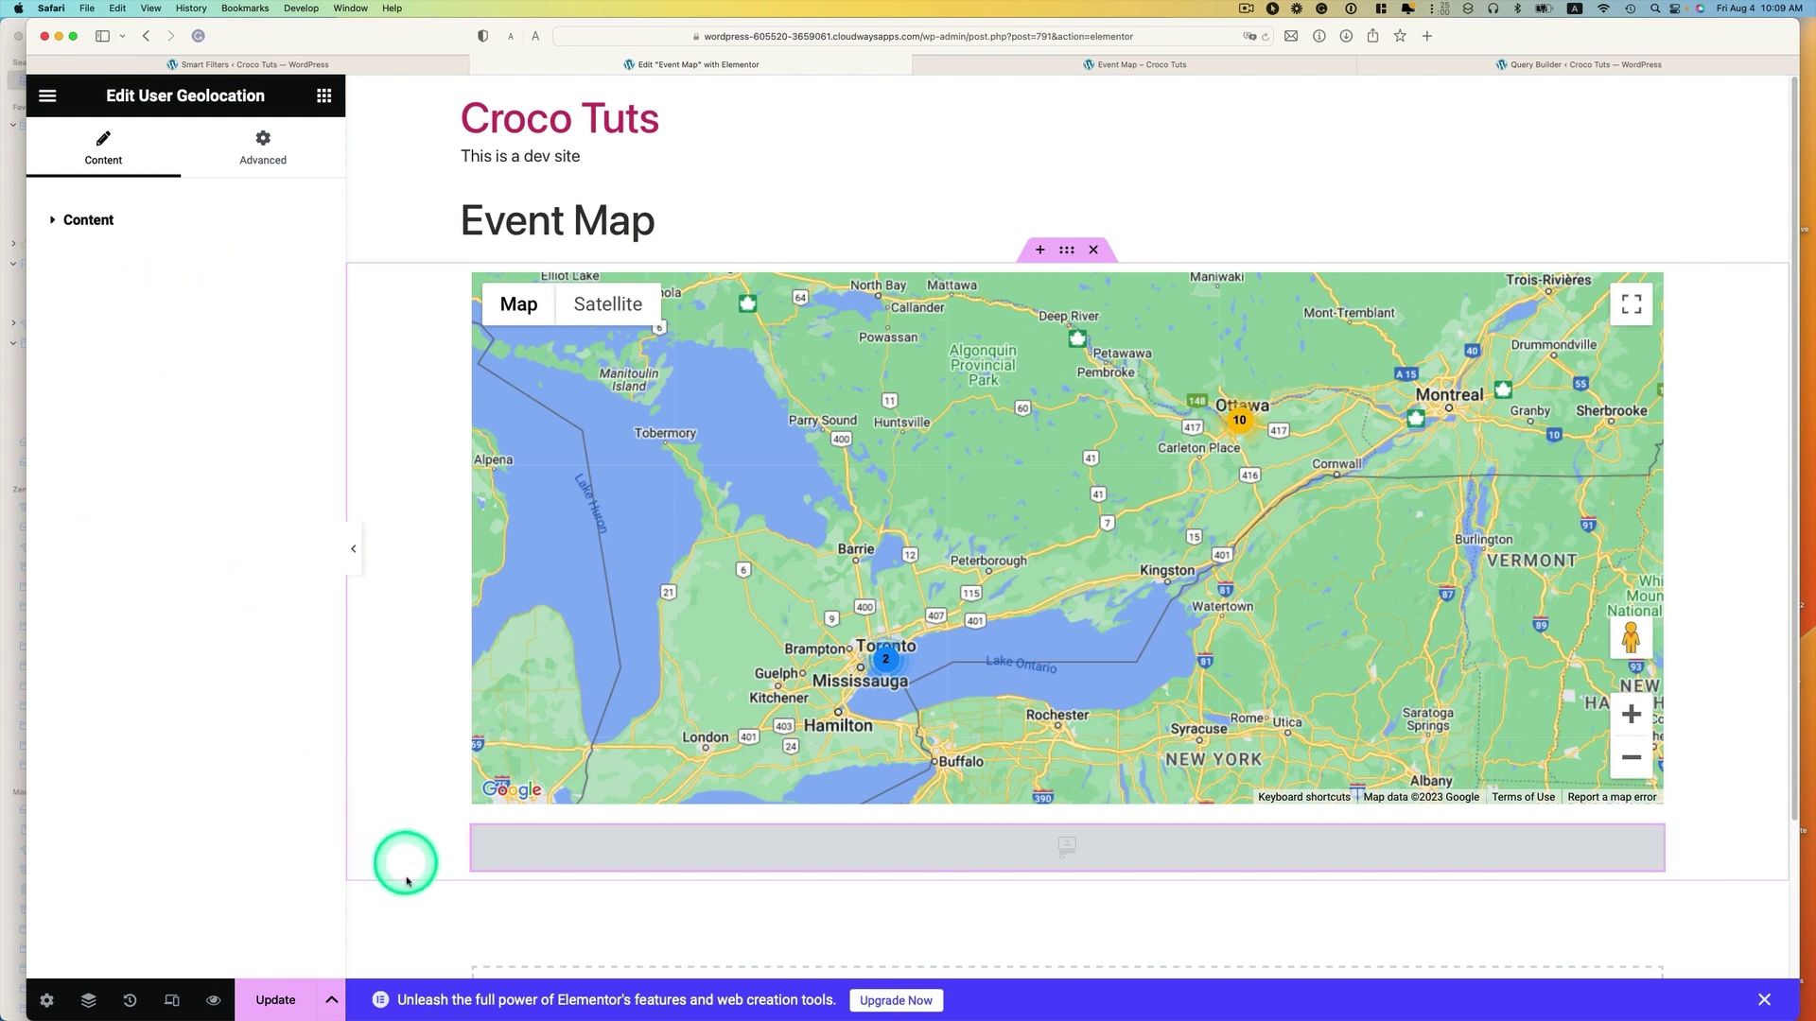
click(275, 1000)
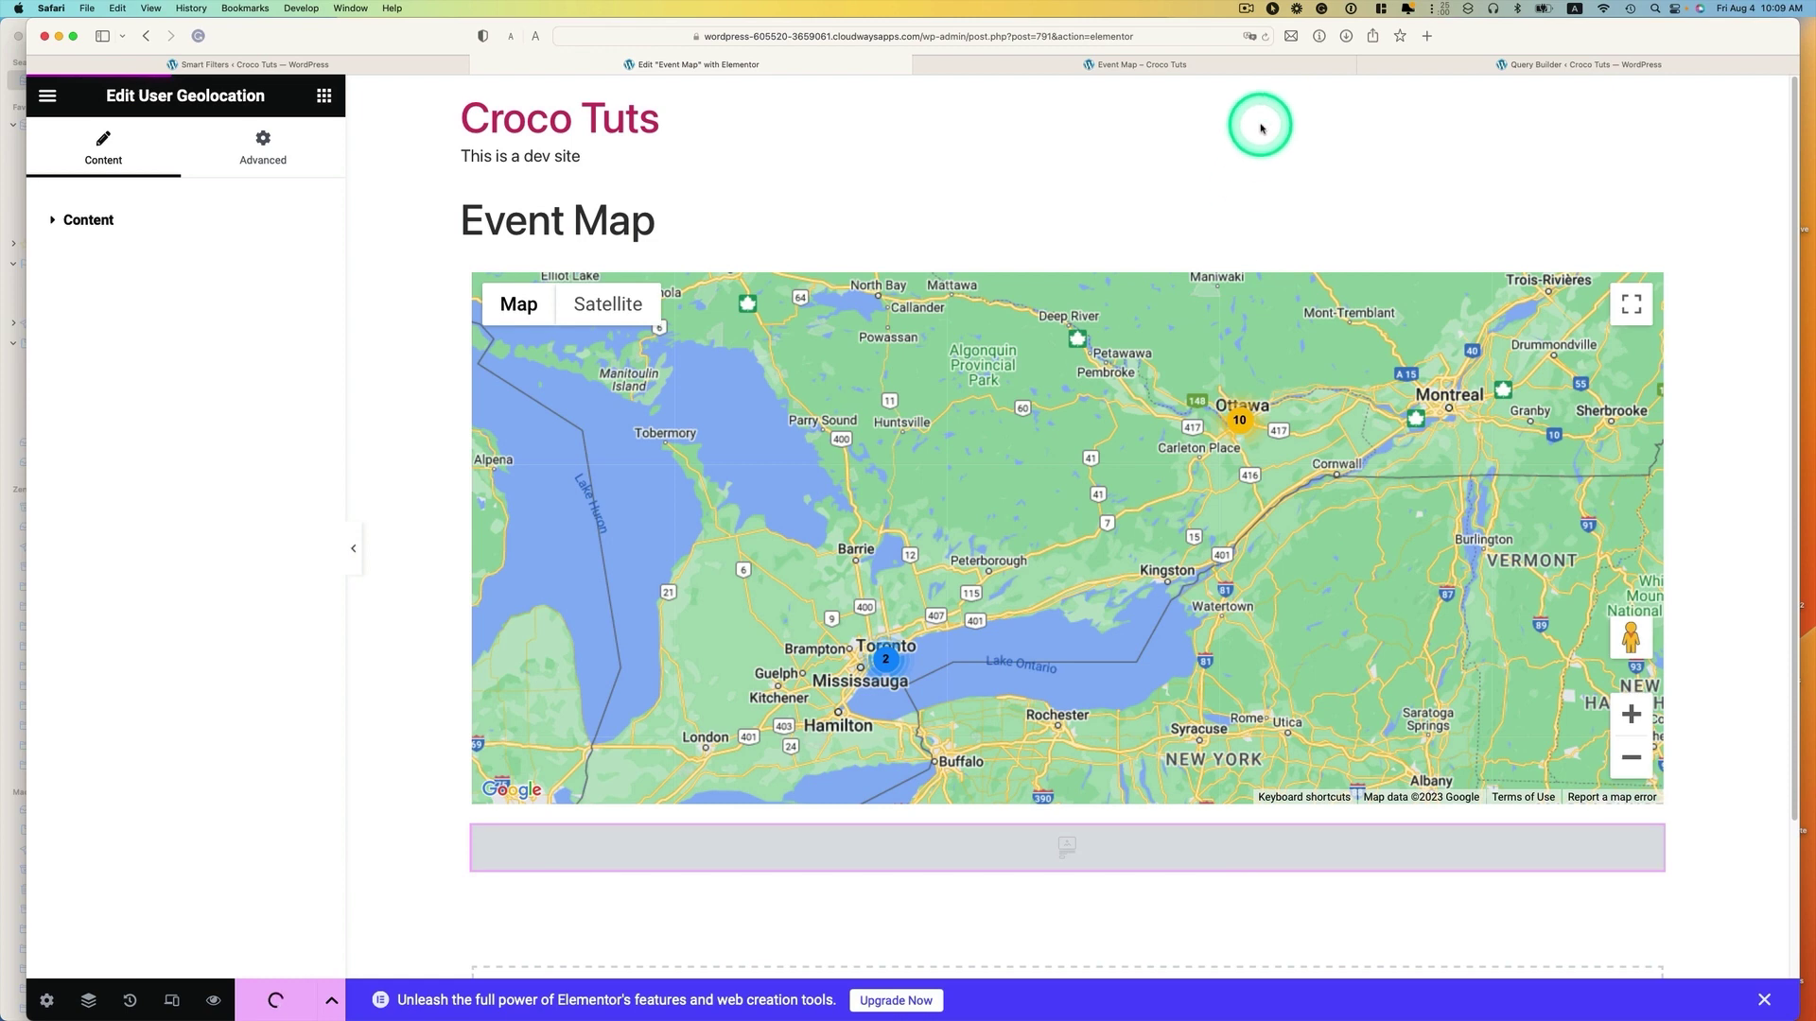
click(1265, 36)
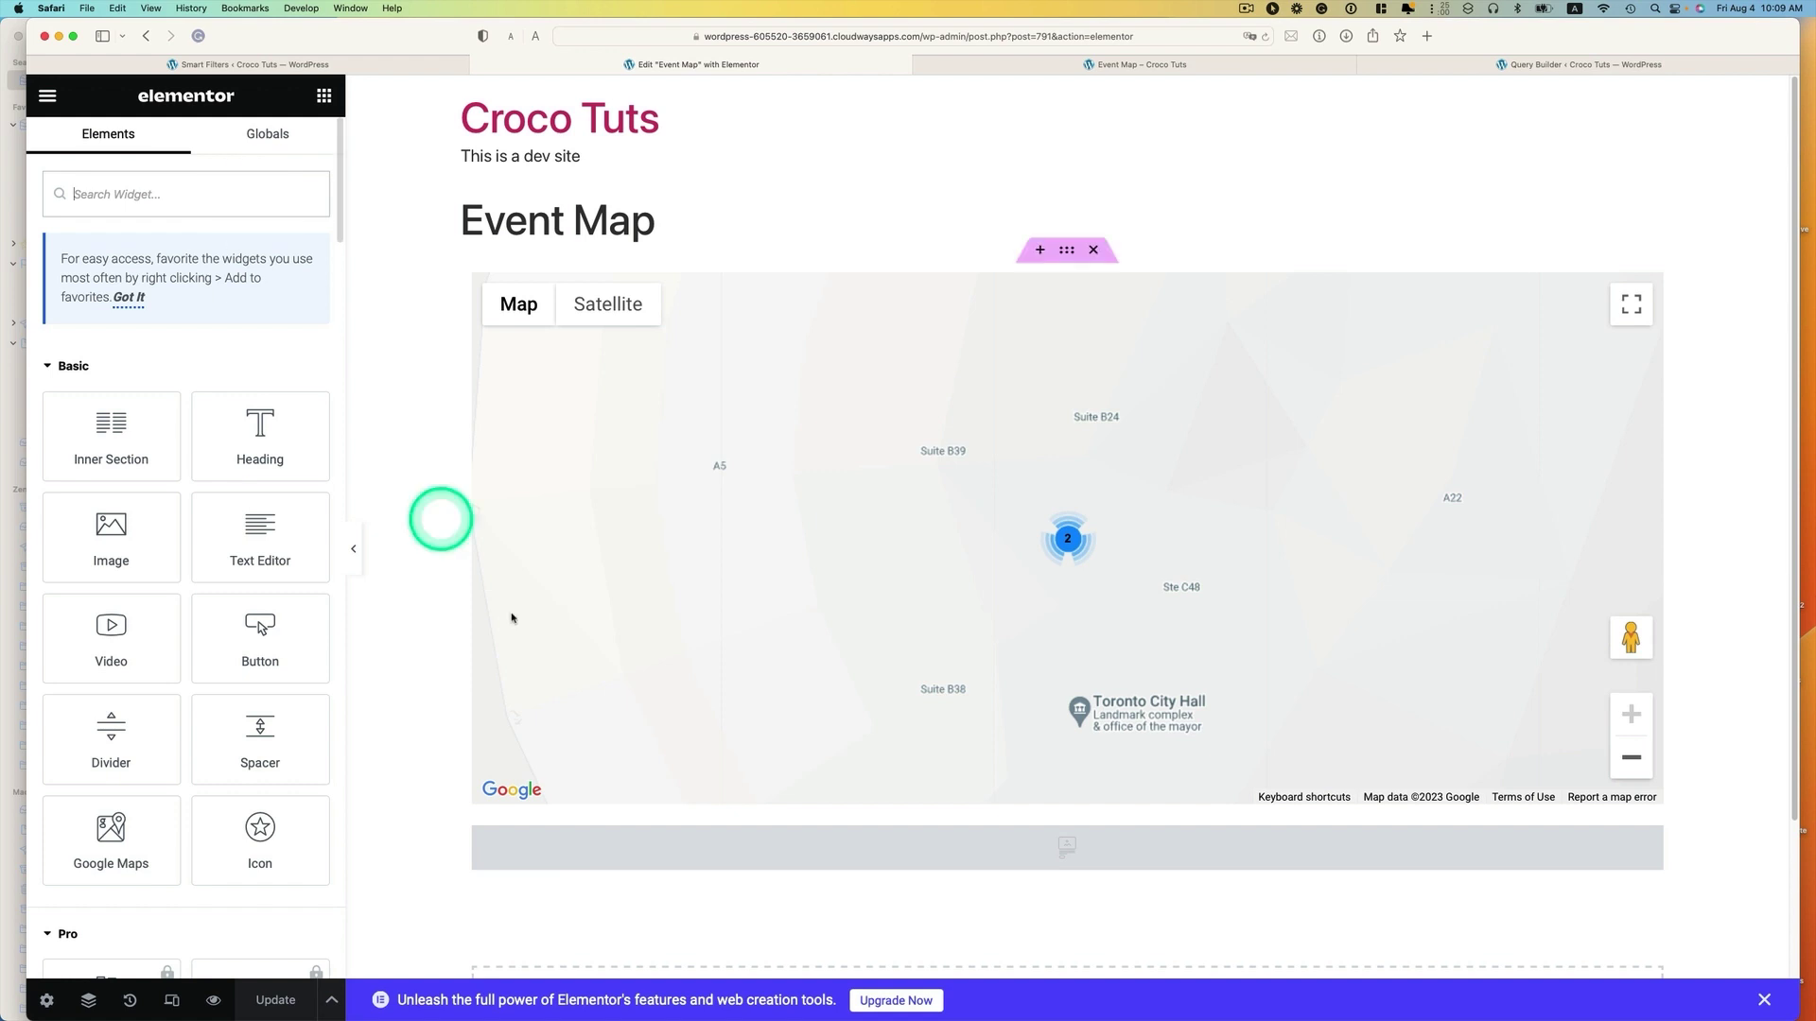
Step: Assign the User Geolocation filter to the geolocation widget, apply it to JetEngine Maps and update the page
click(1208, 855)
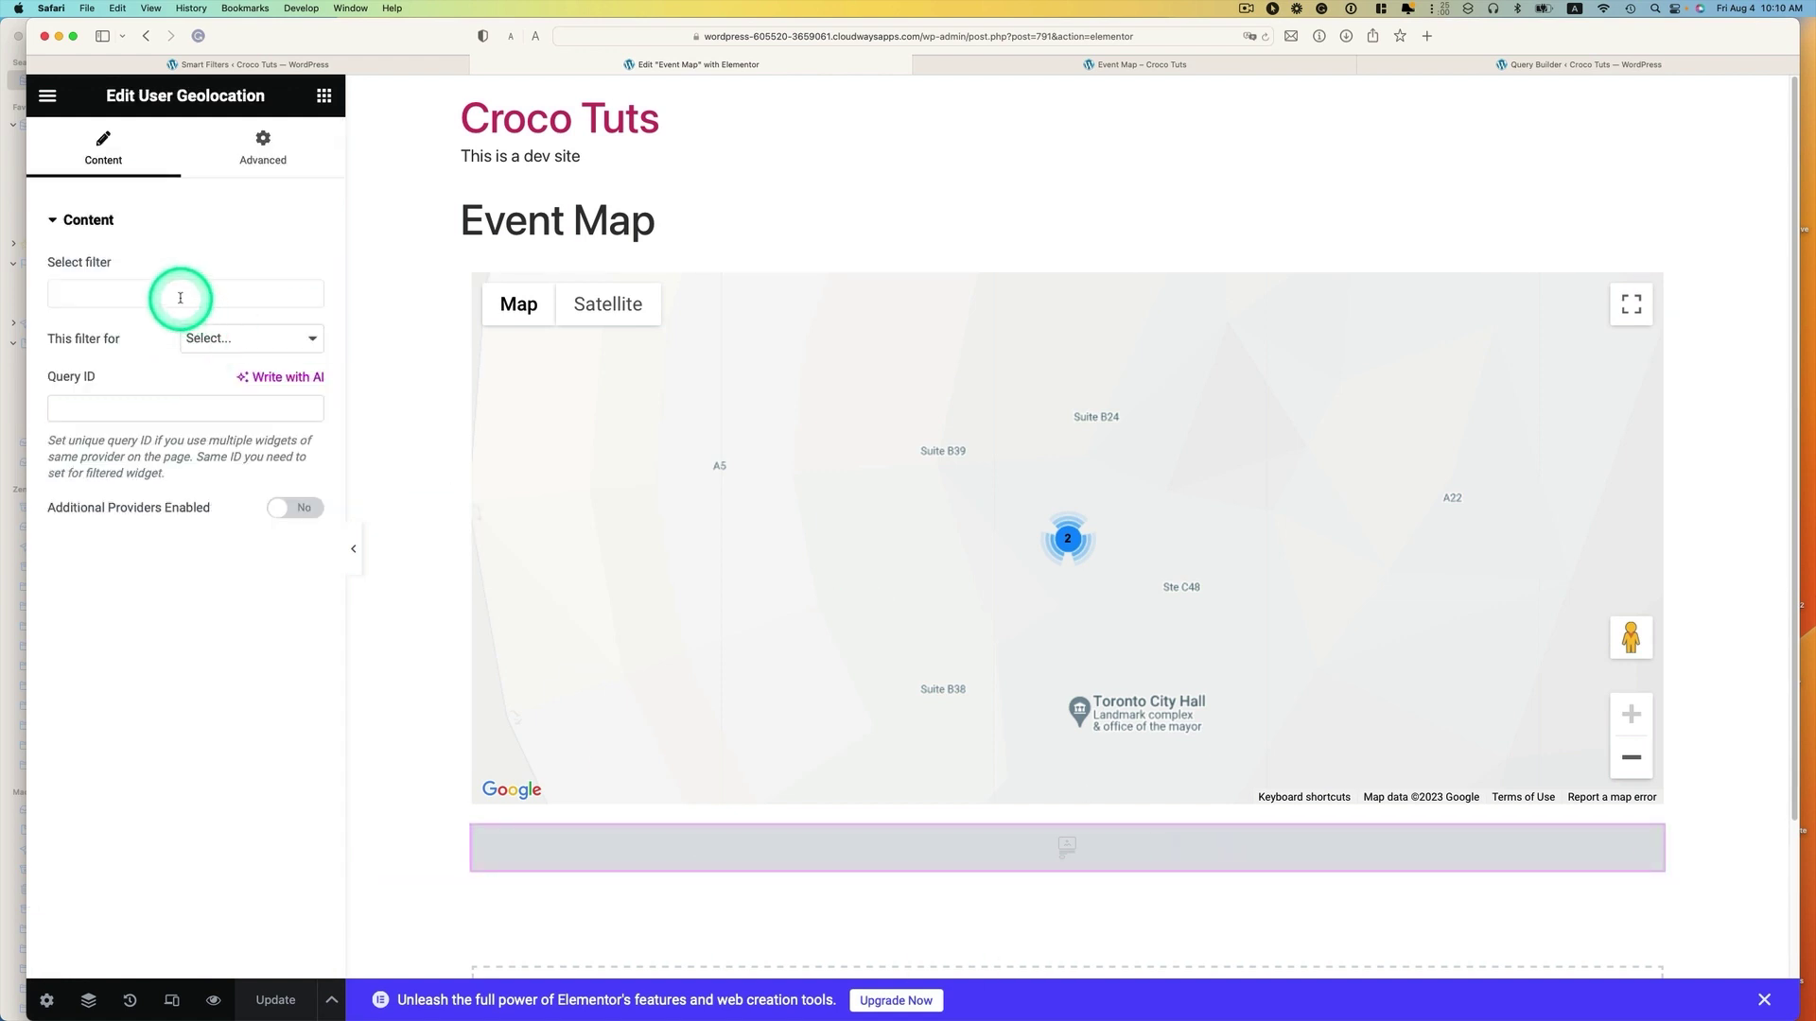
click(182, 294)
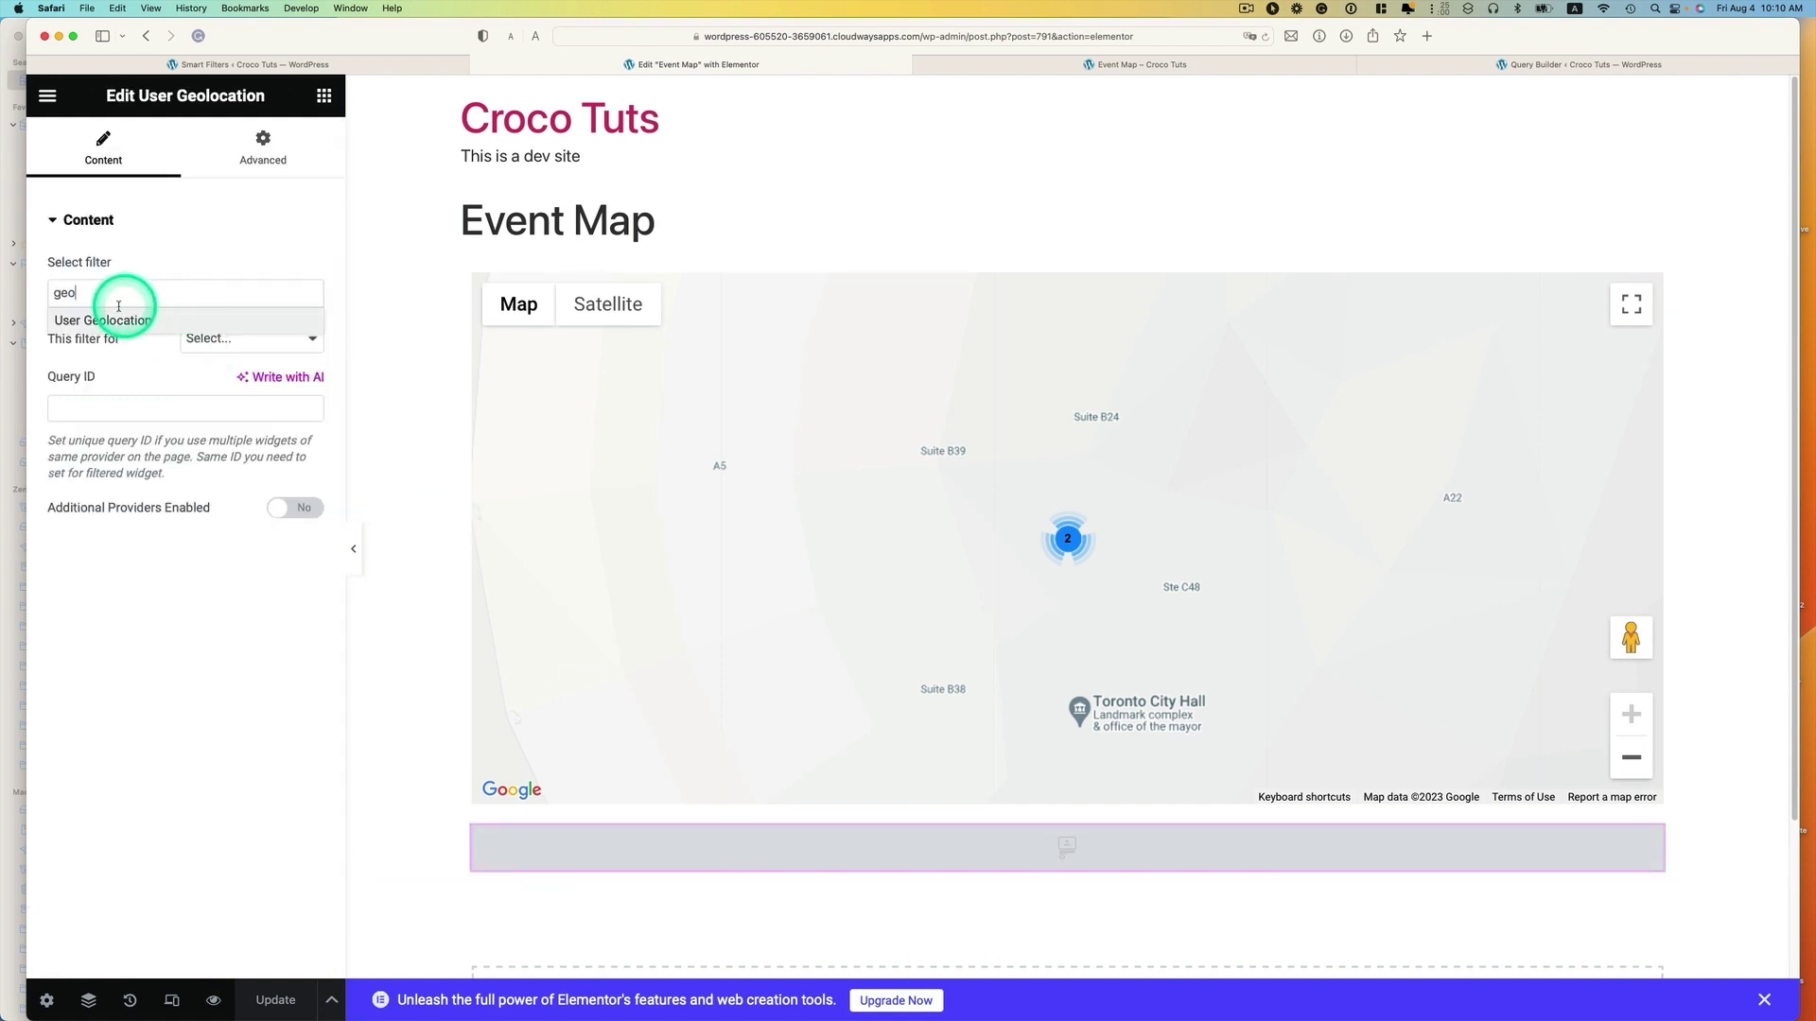
click(121, 322)
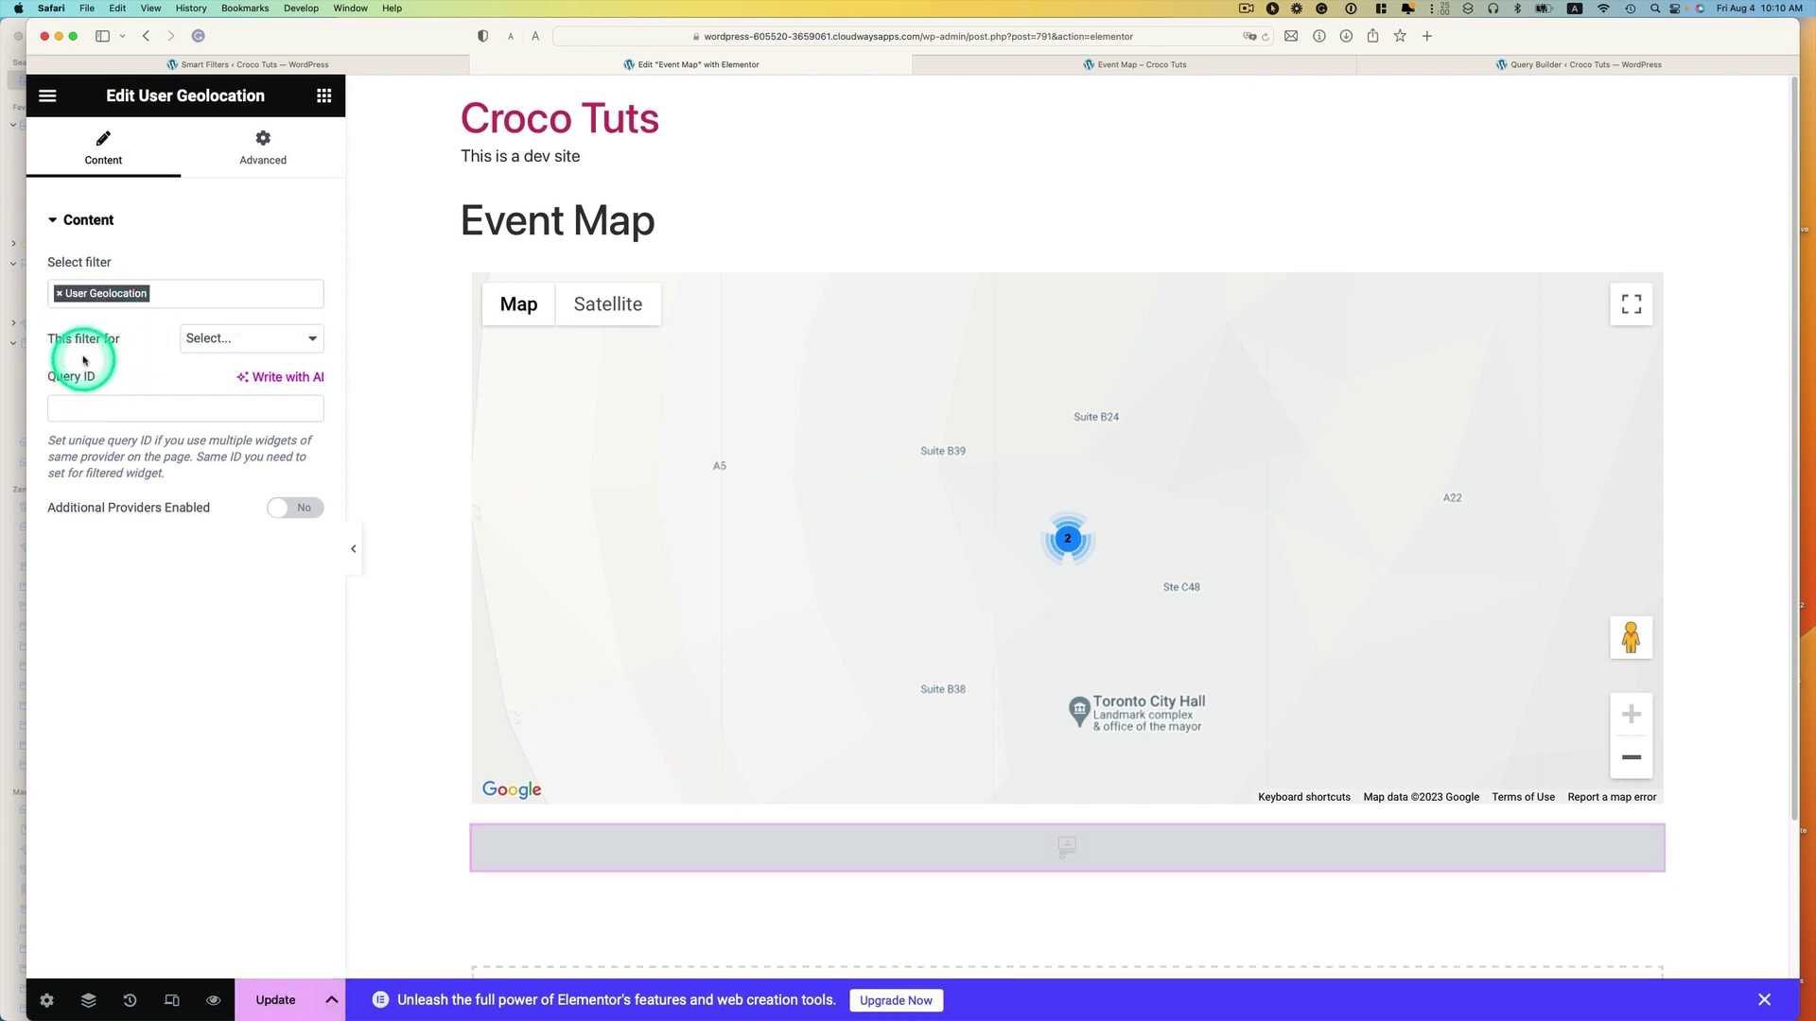
click(261, 340)
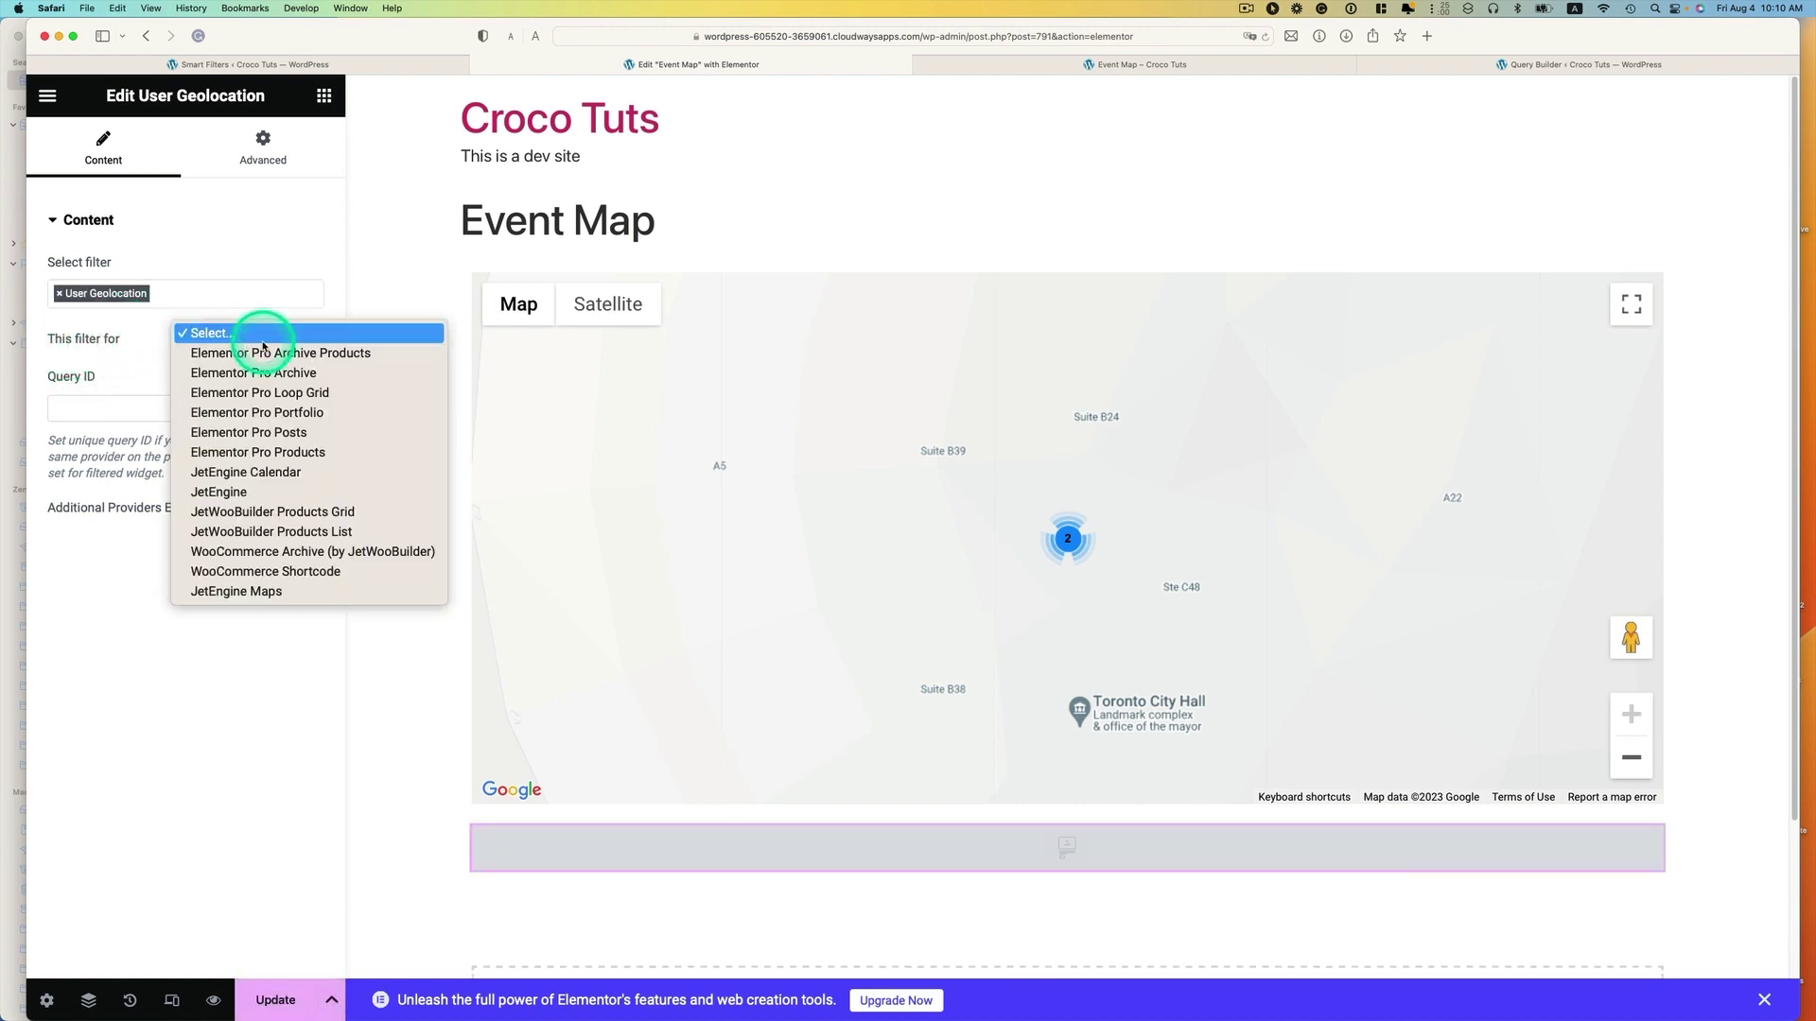
click(265, 592)
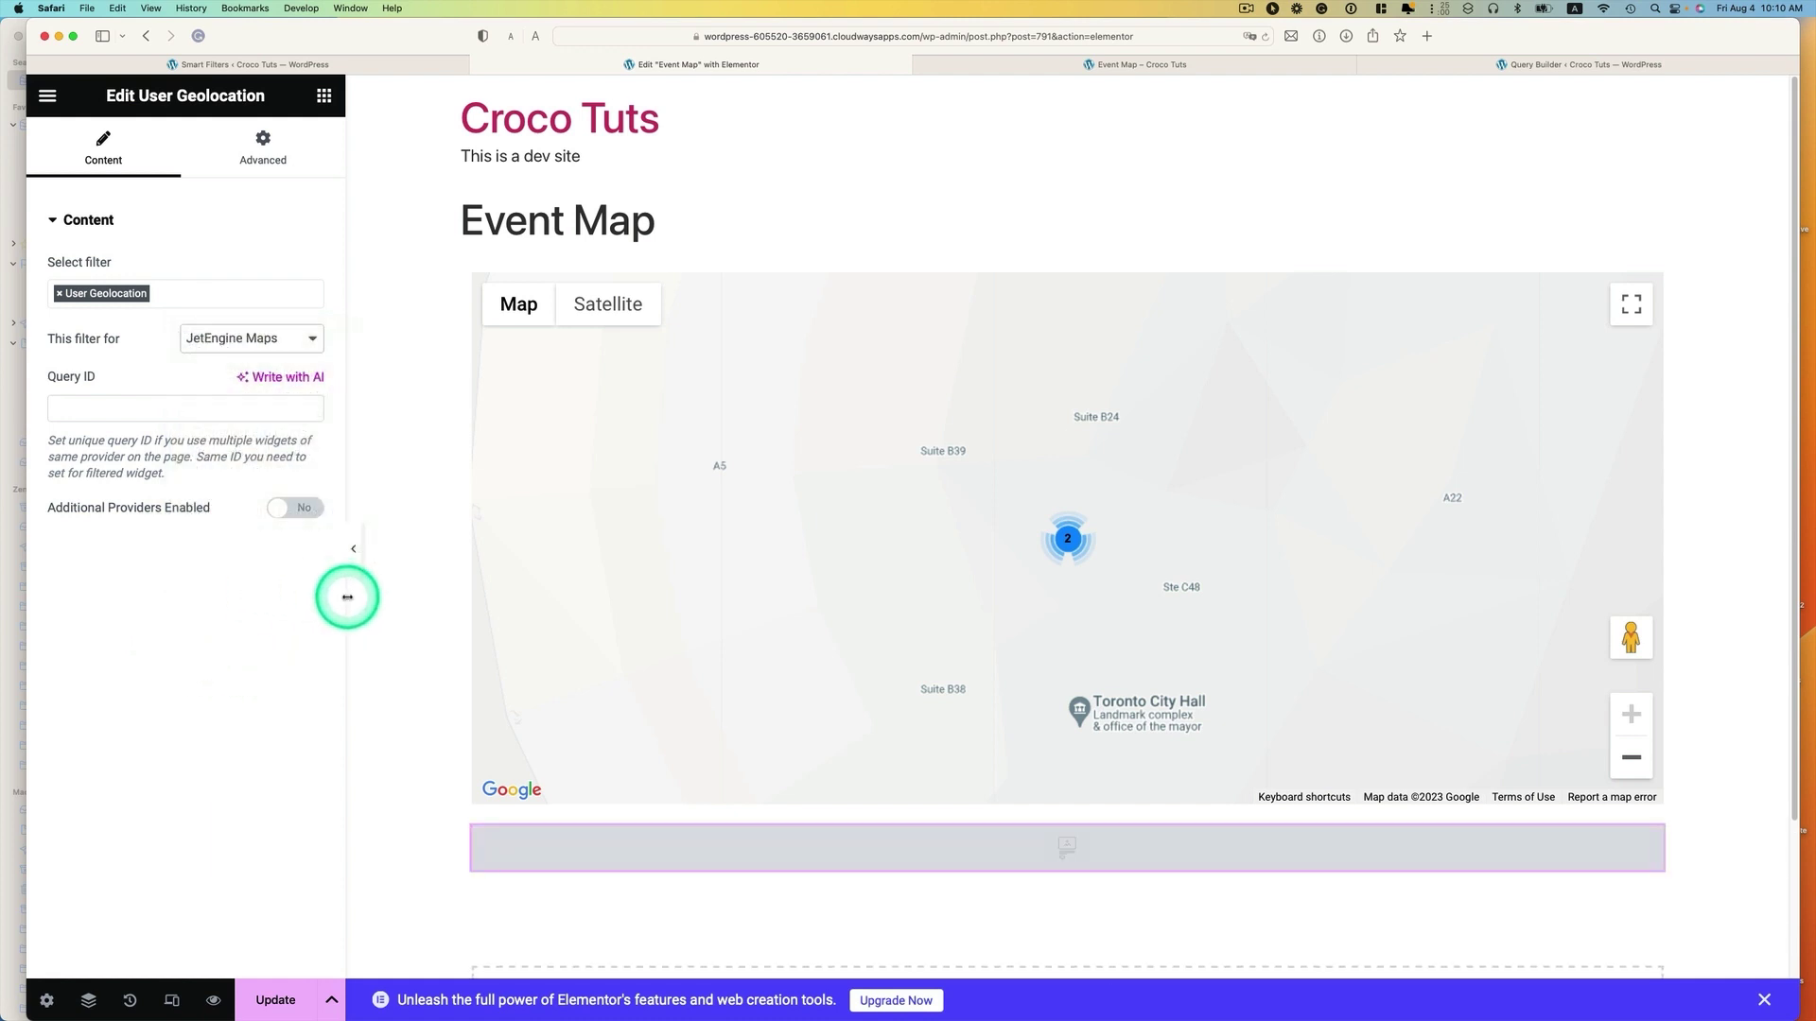
click(272, 995)
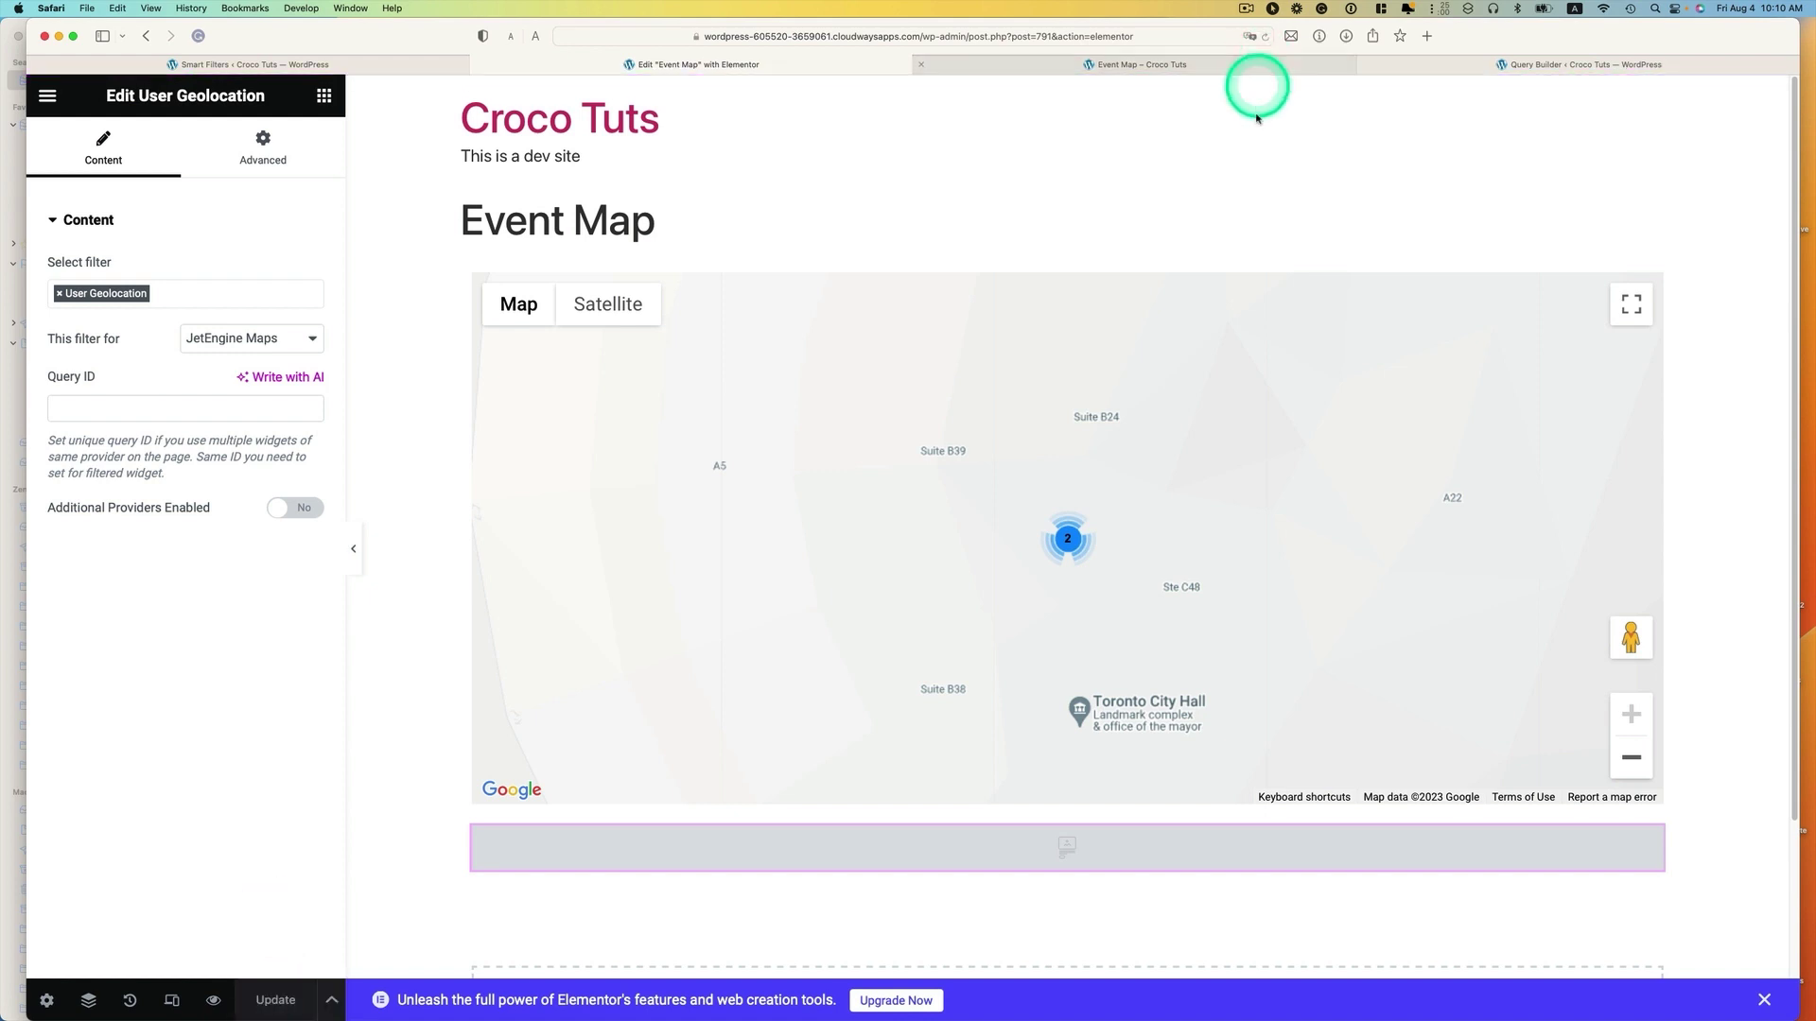
Step: Switch to Chrome and open the published Event Map page at wordpress-605520-3659061.cloudwaysapps.com/index.php/event-map-2/
mouse_move(819, 1016)
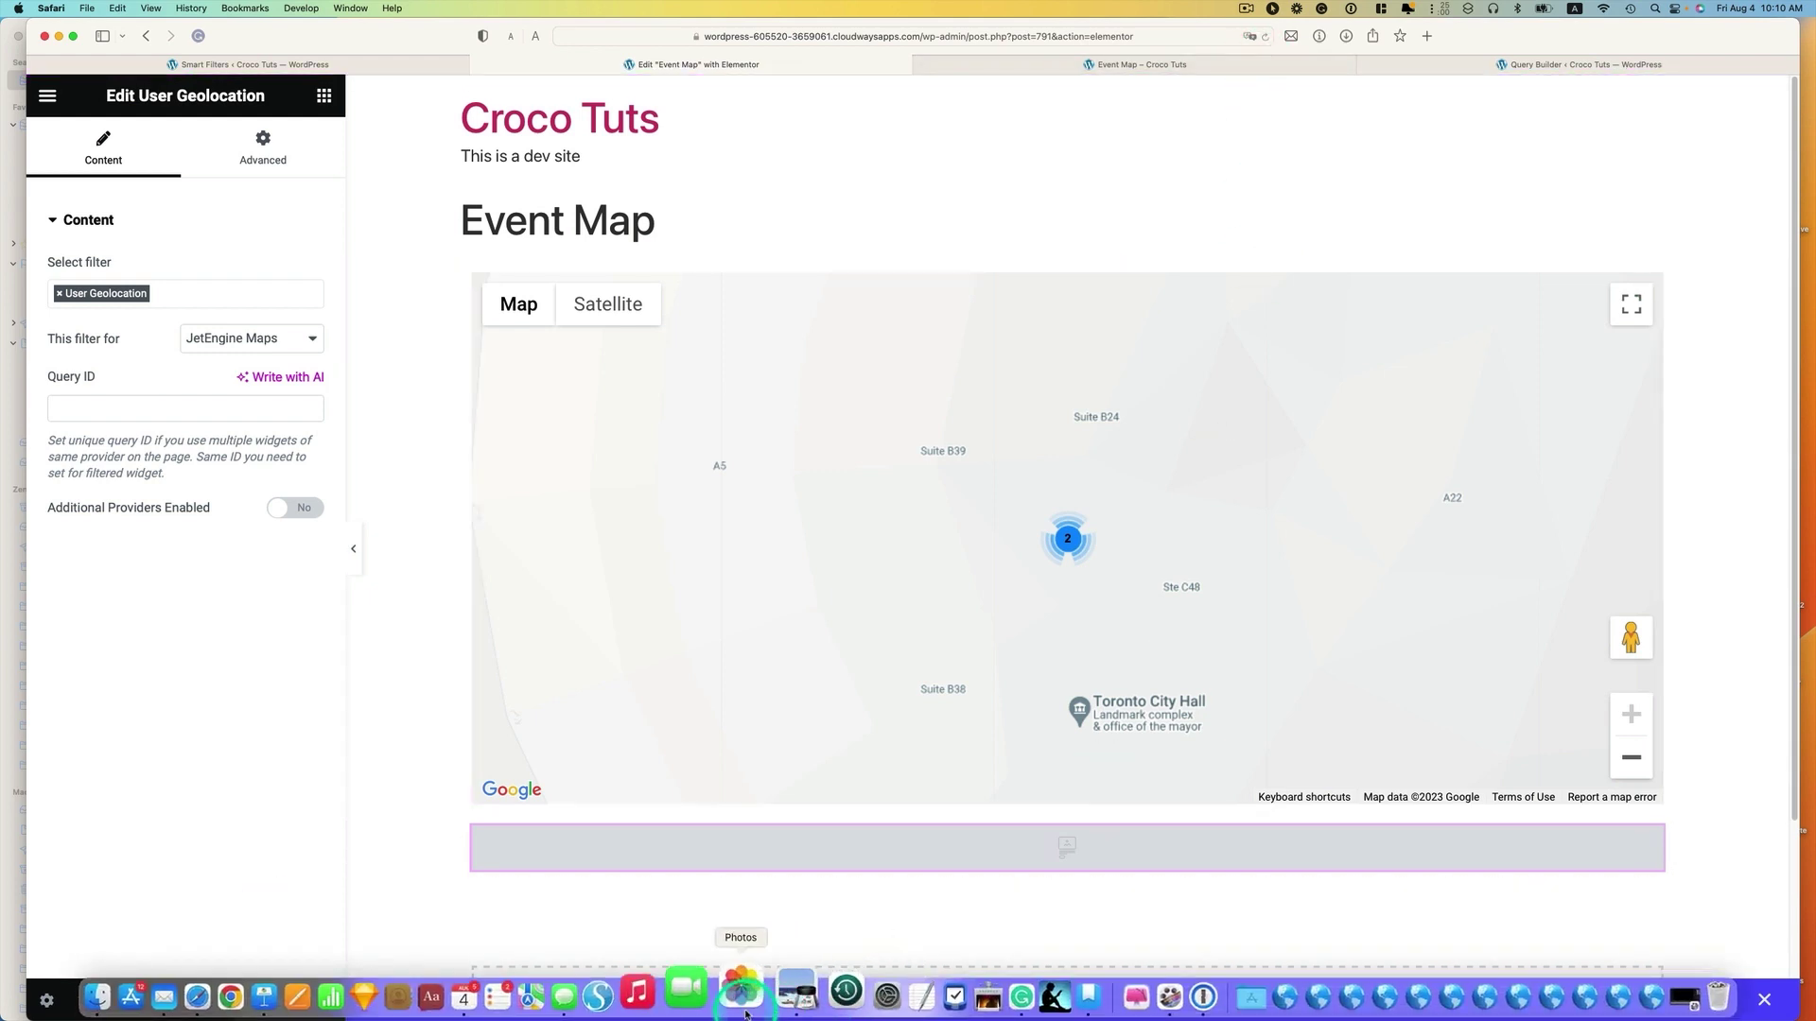
click(281, 999)
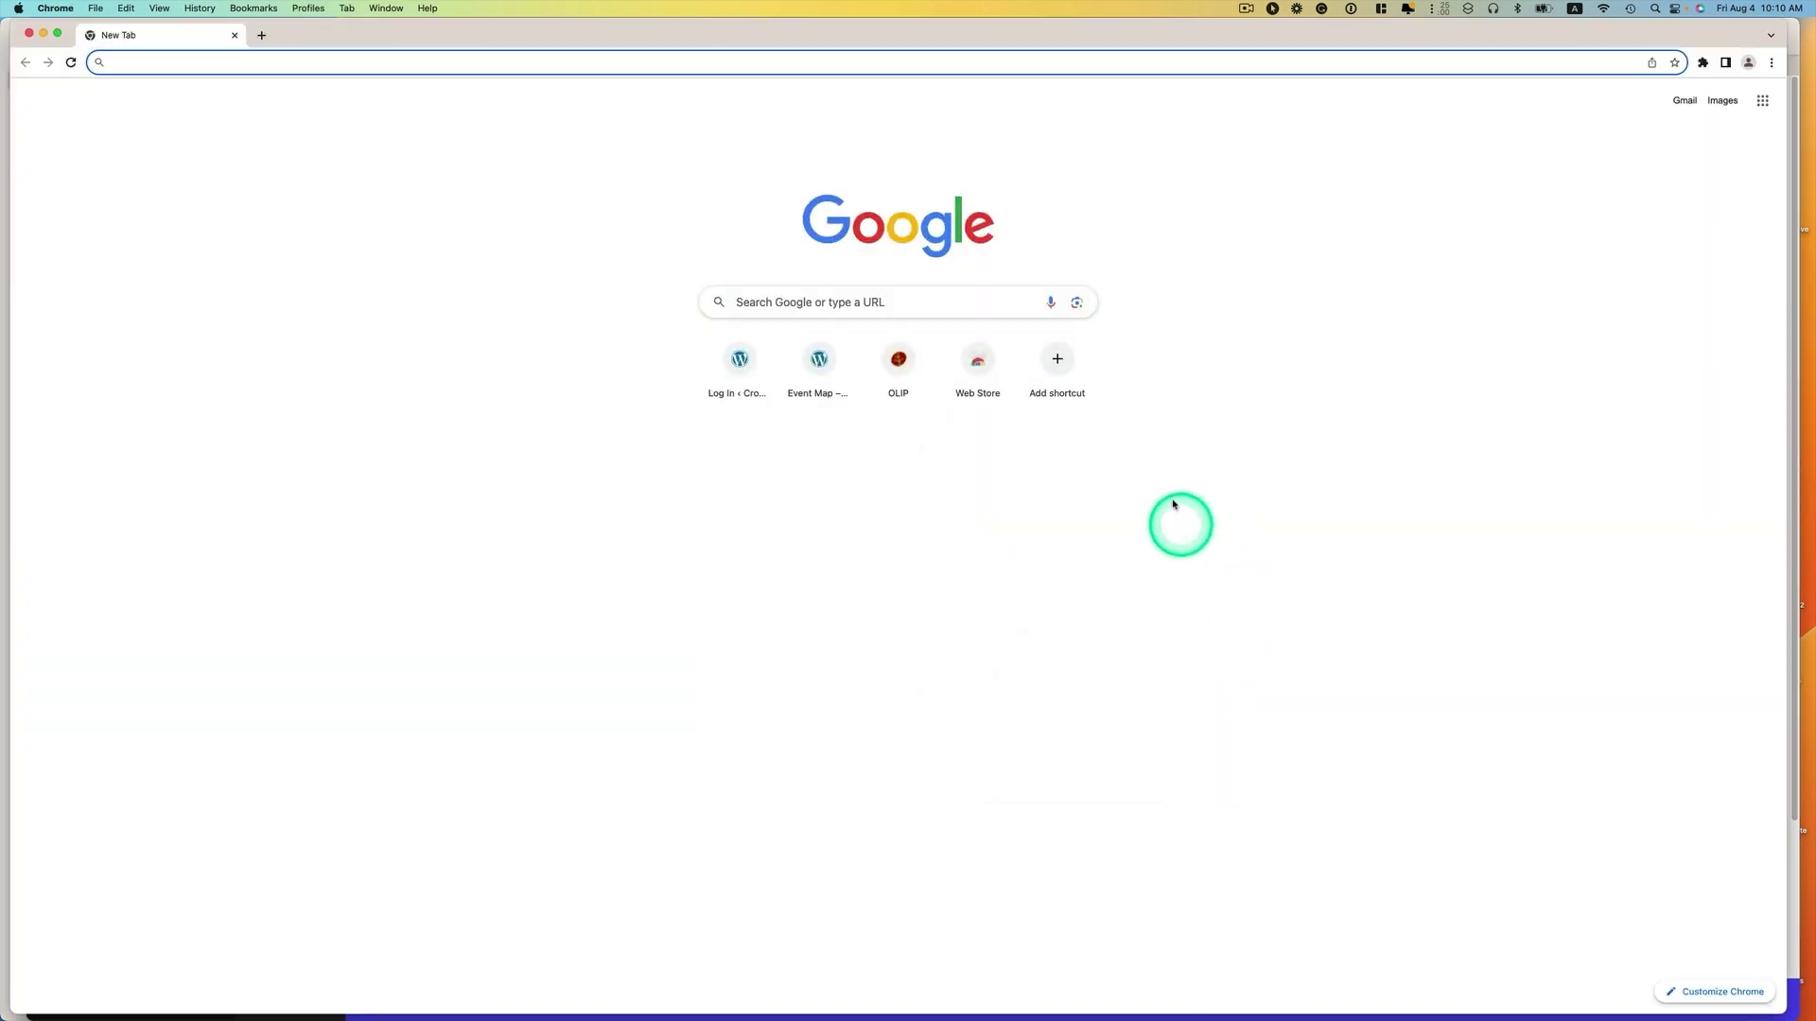
click(557, 62)
text(https://wordpress-605520-3659061.cloudwaysapps.com/index.php/event-map-2/)
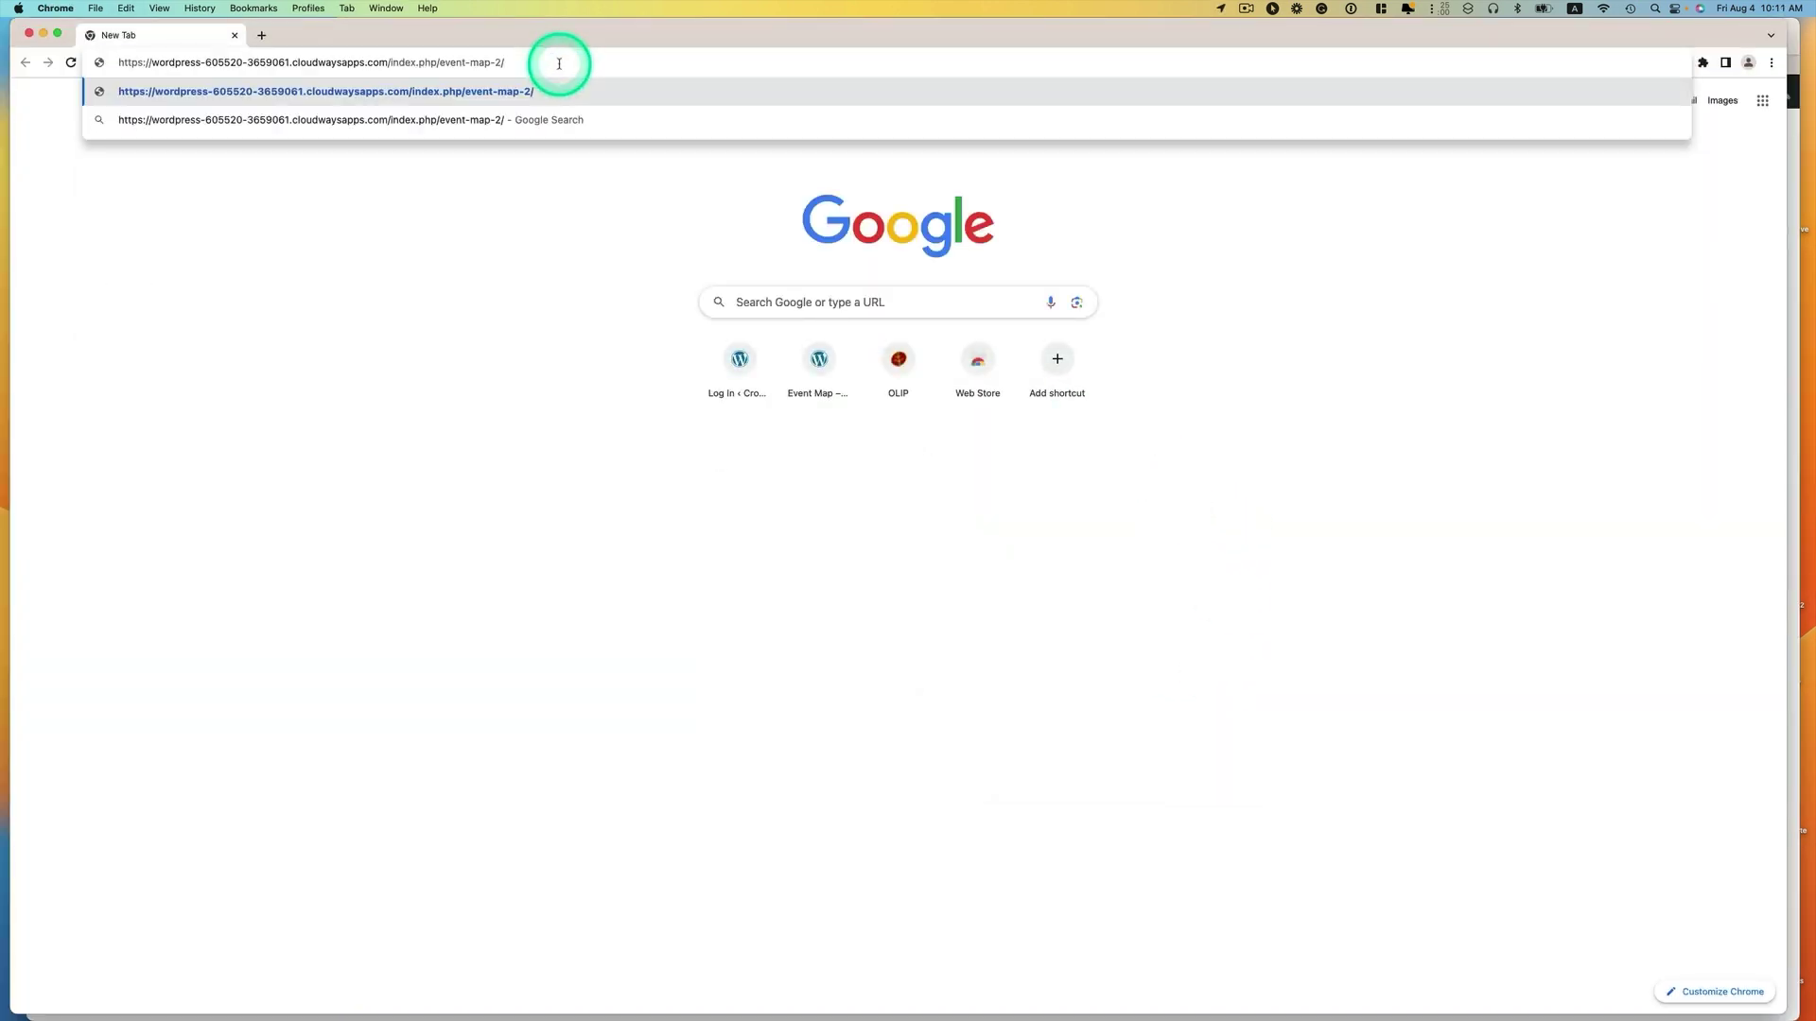
key(Return)
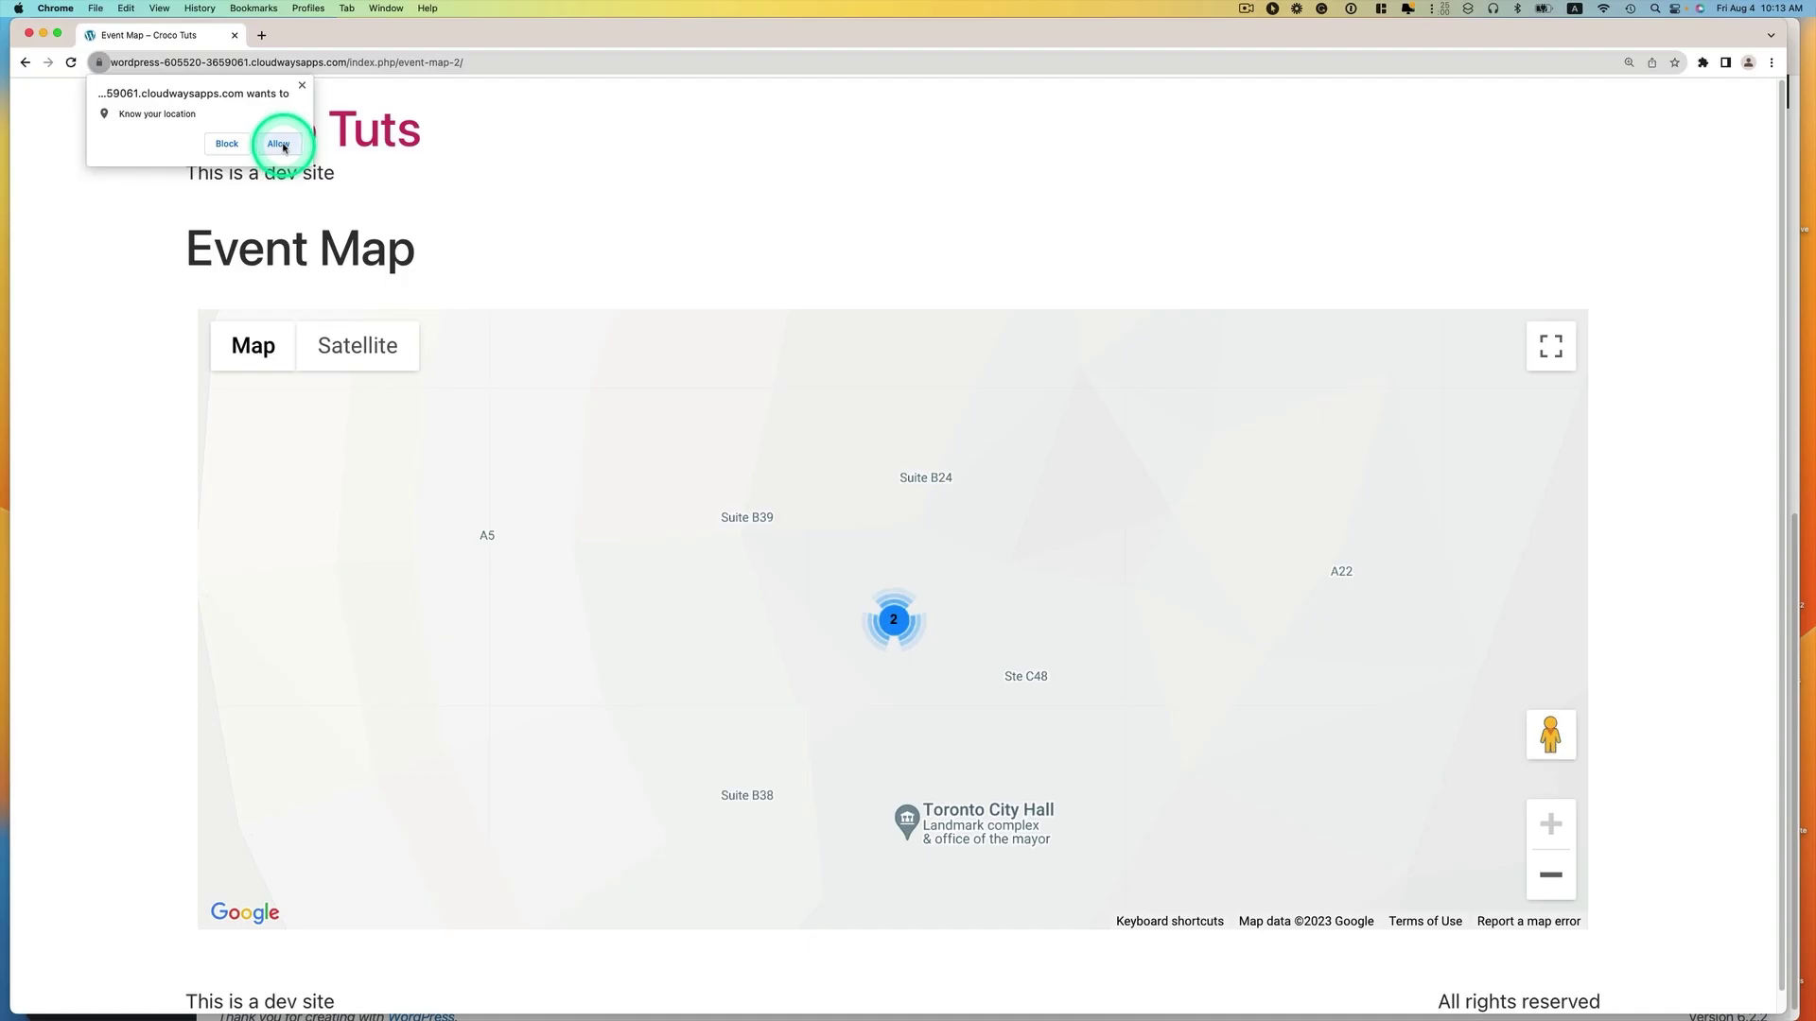
Step: Check the default event cluster around Toronto City Hall and allow the site to know the visitor's location
scroll(984, 581, down, 5)
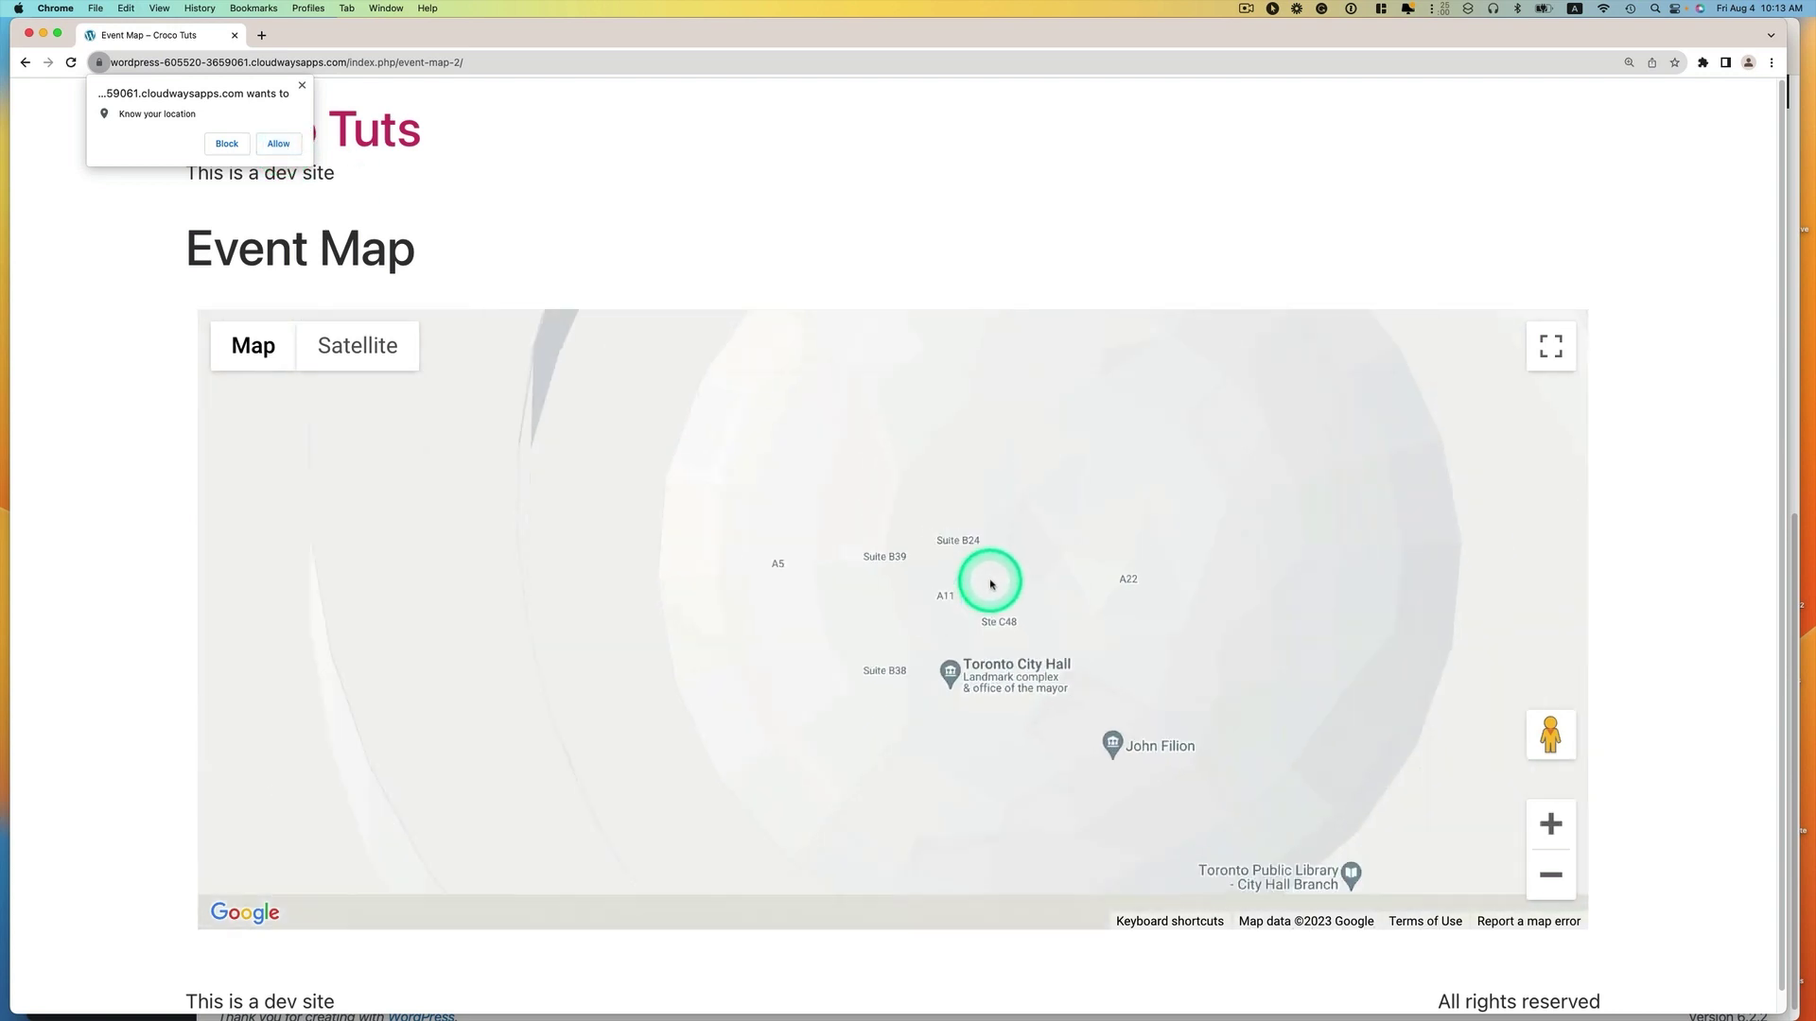
scroll(990, 577, down, 3)
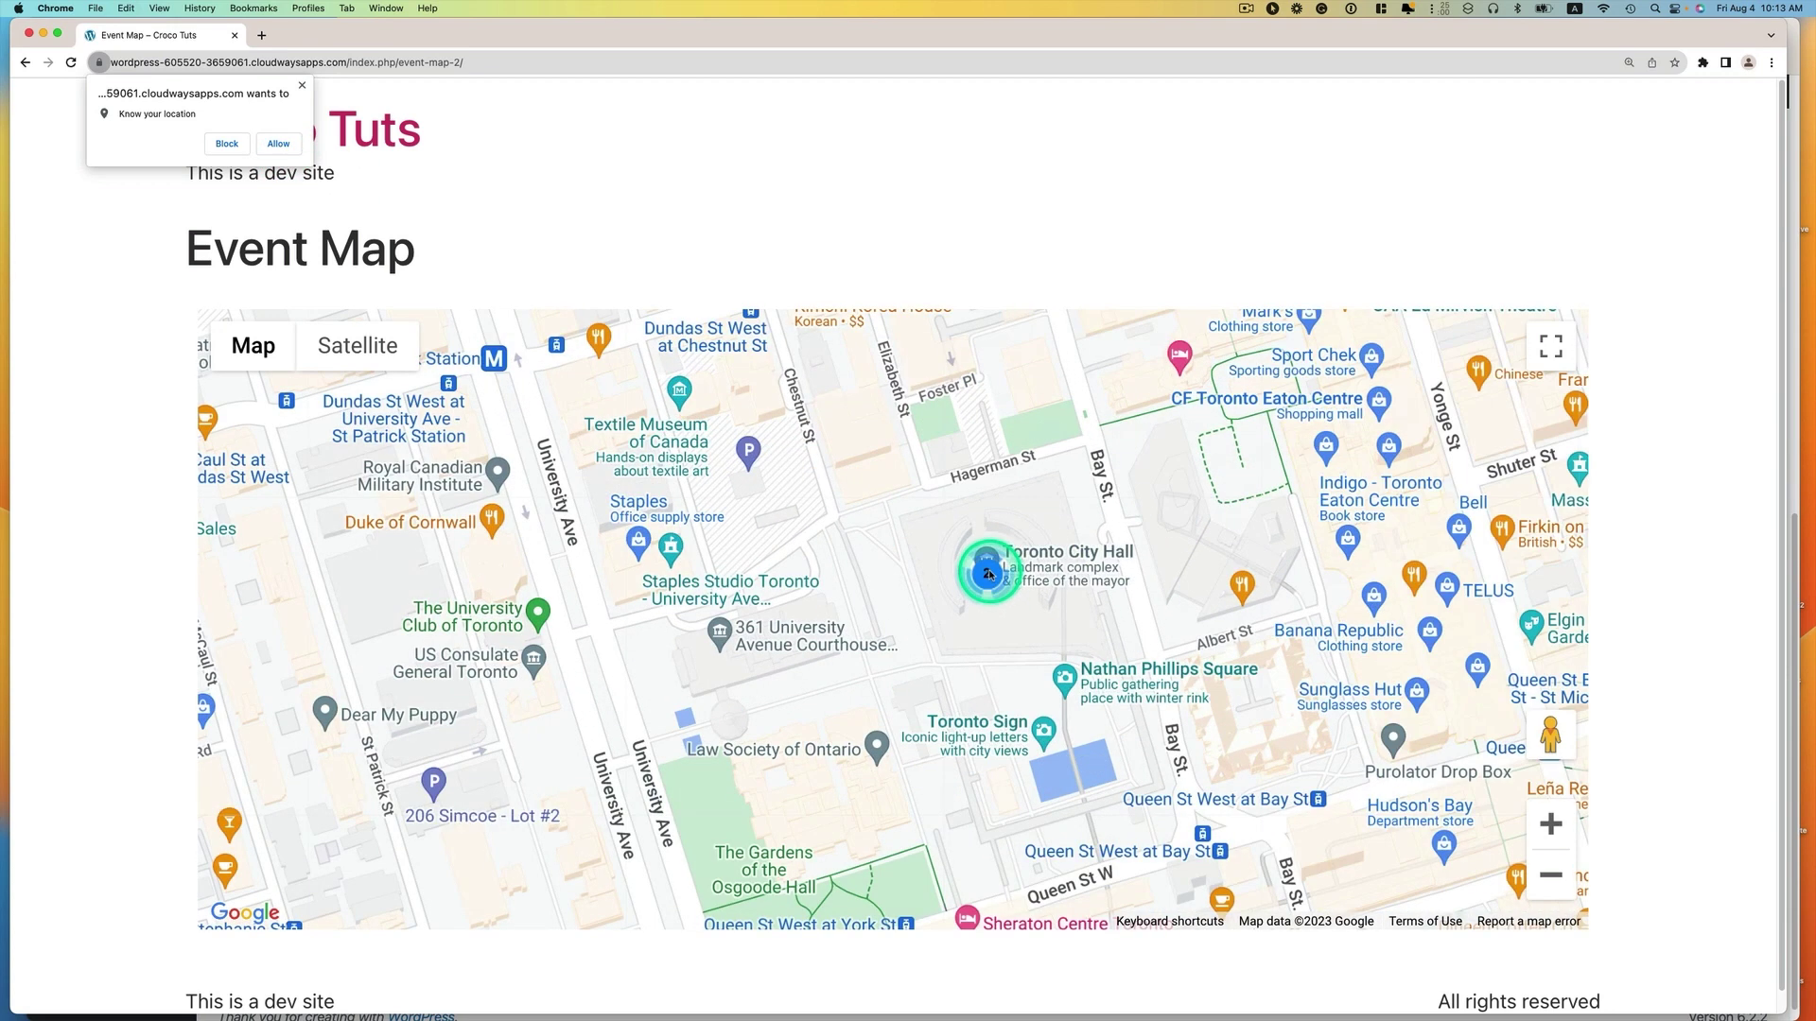
scroll(990, 574, down, 3)
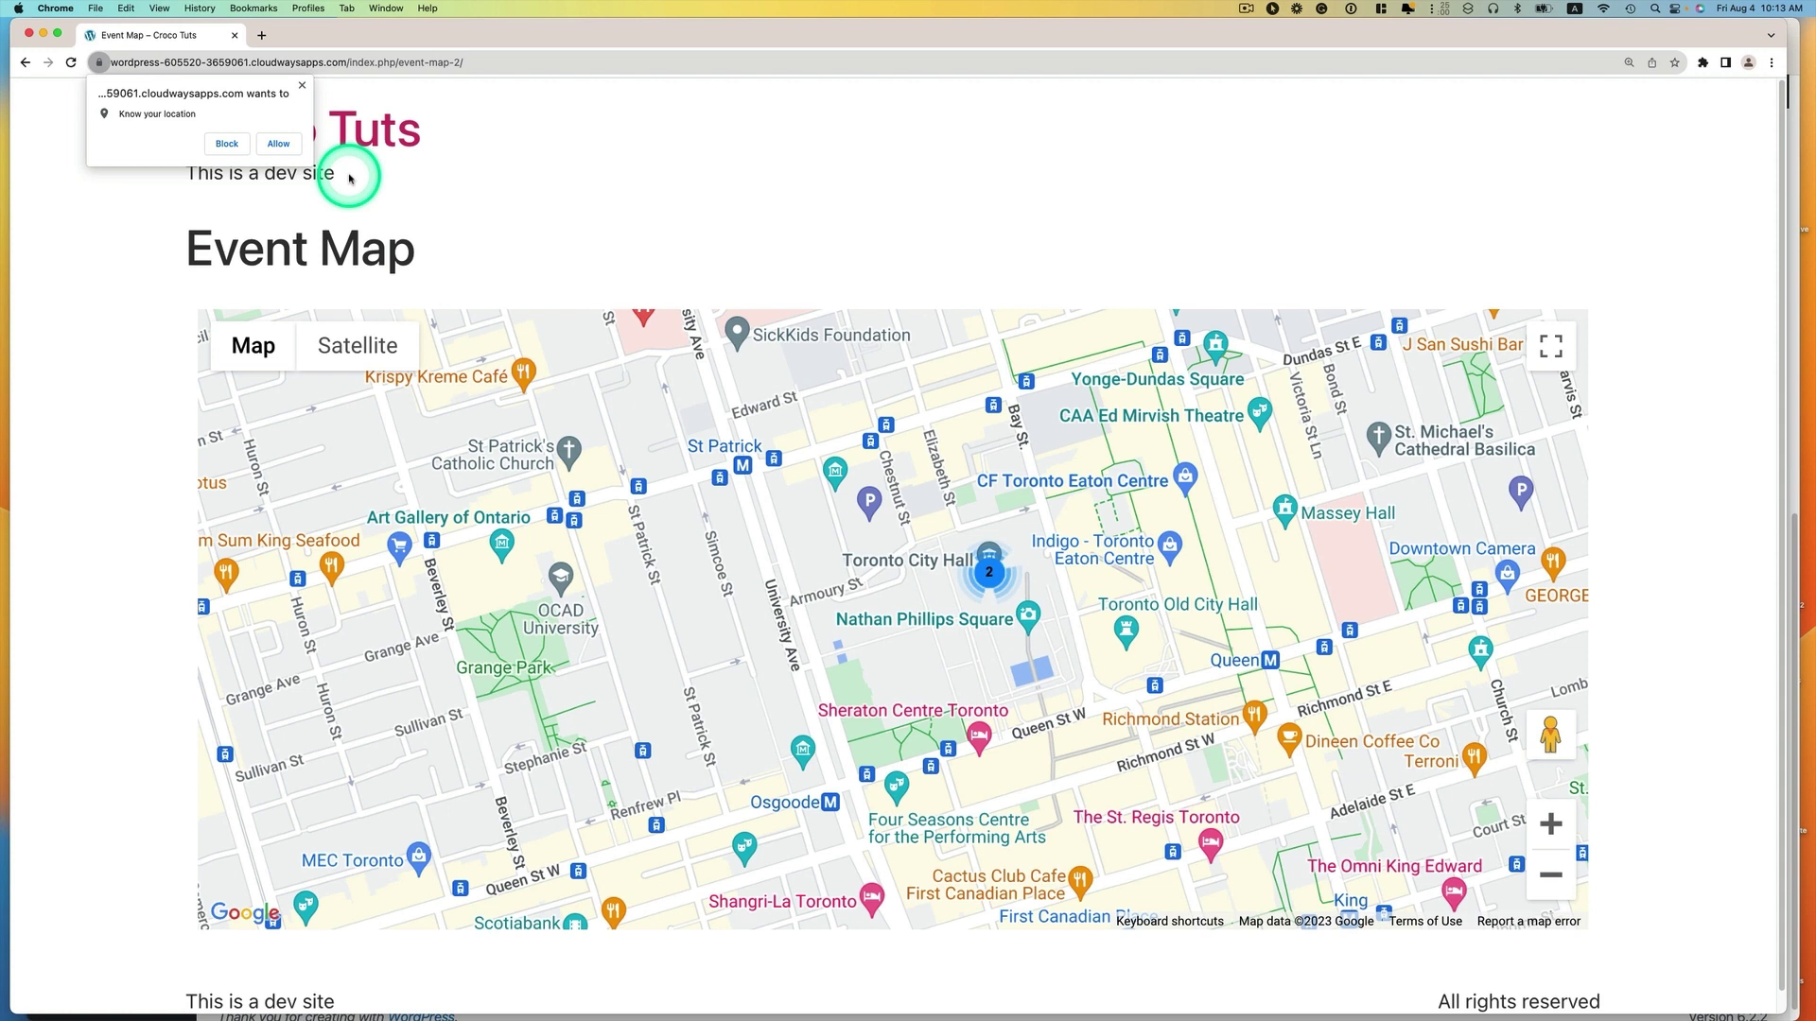
click(284, 148)
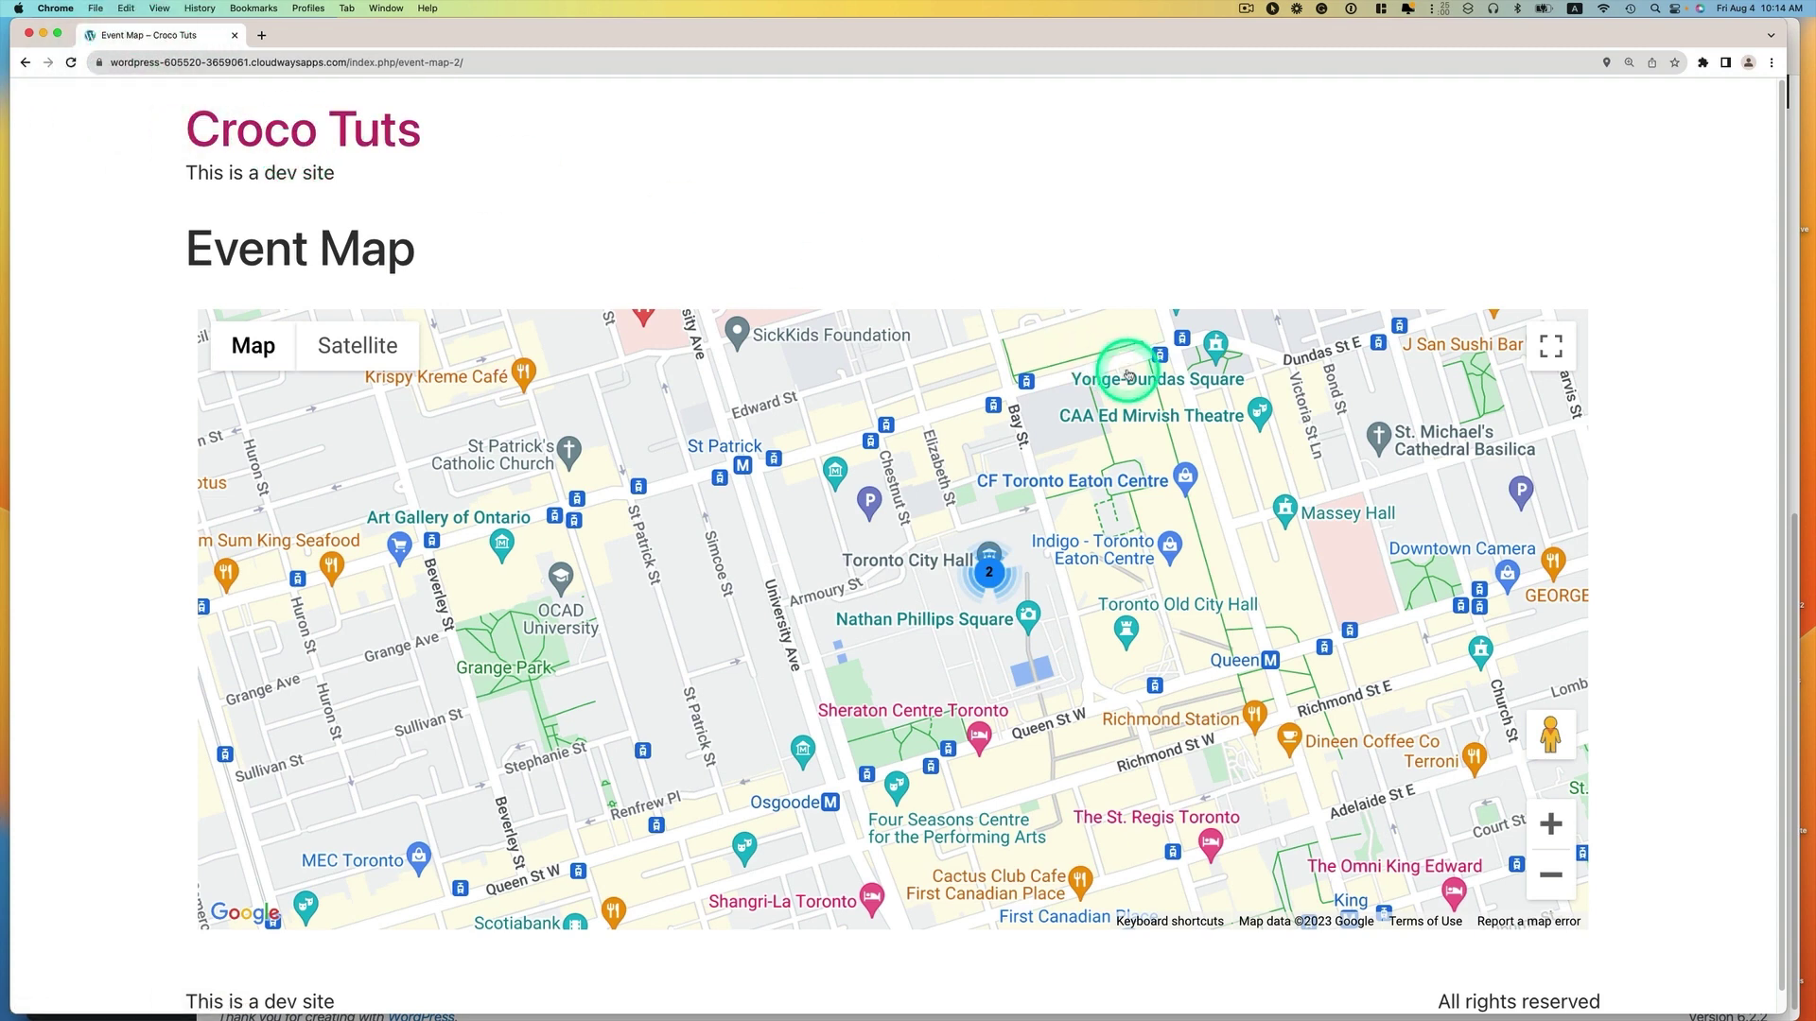
Step: Reload the Event Map page and examine which events the map shows around the visitor's location
click(71, 63)
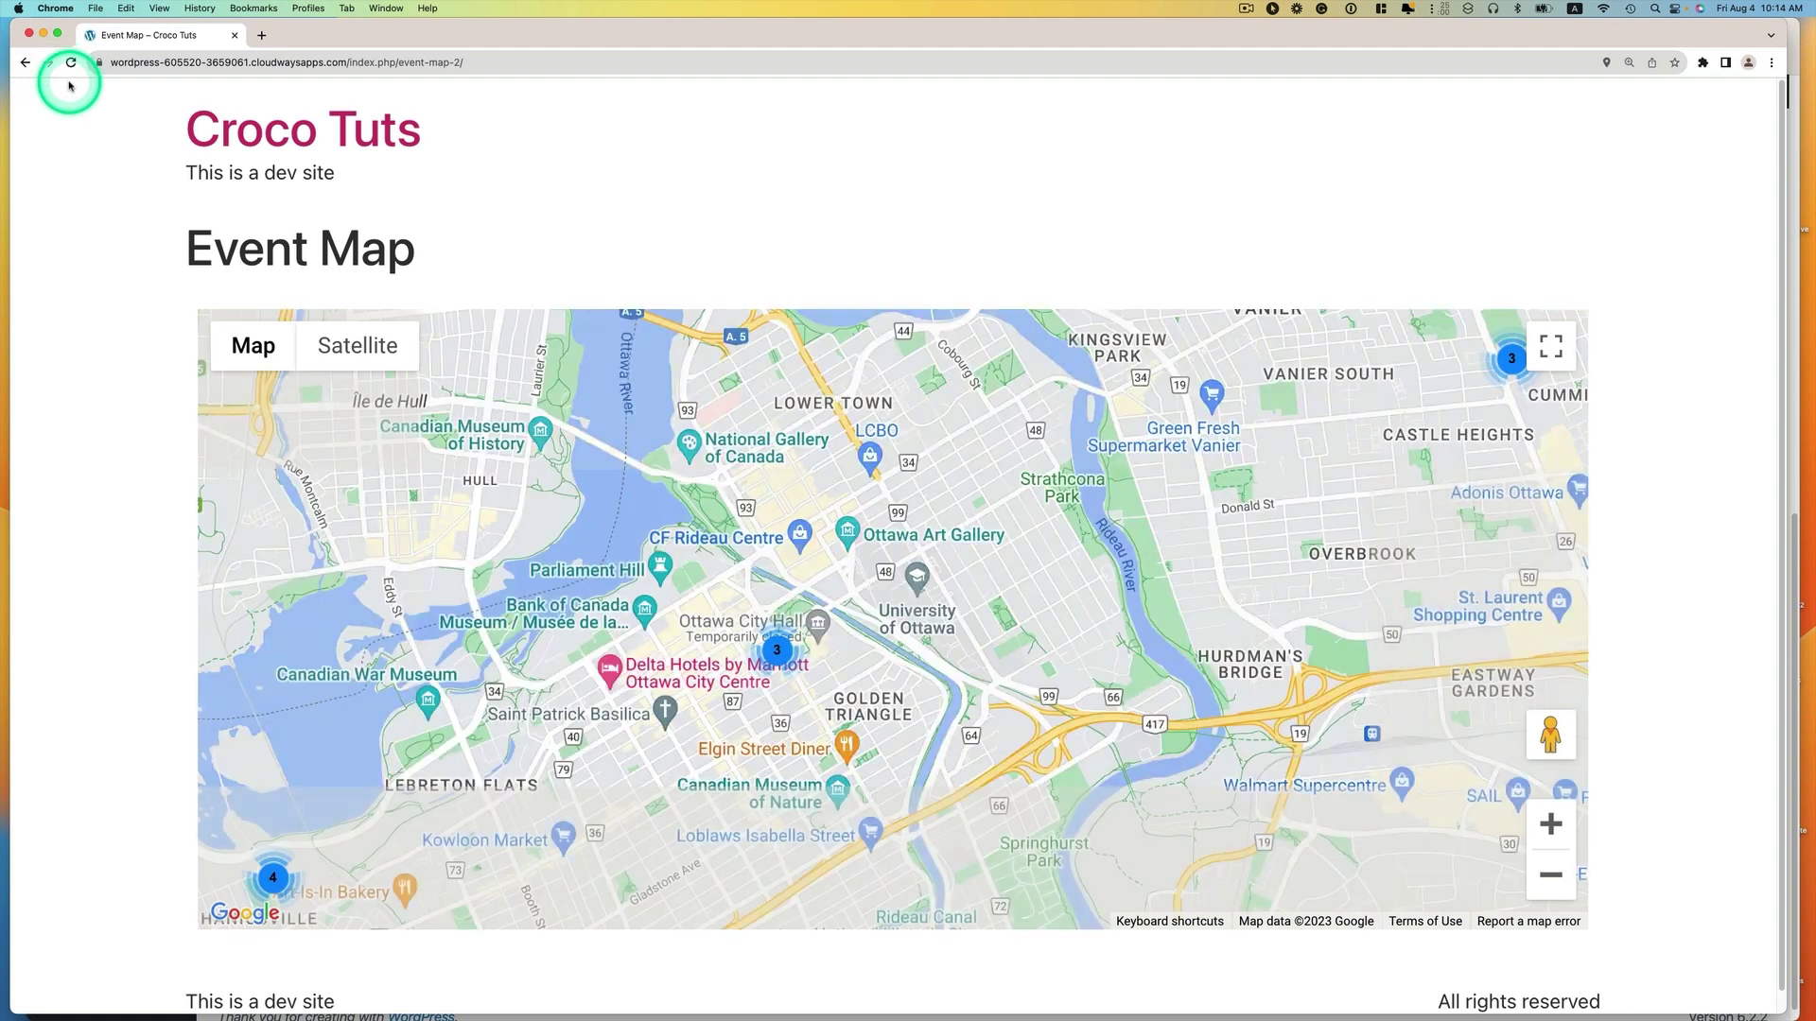
click(914, 595)
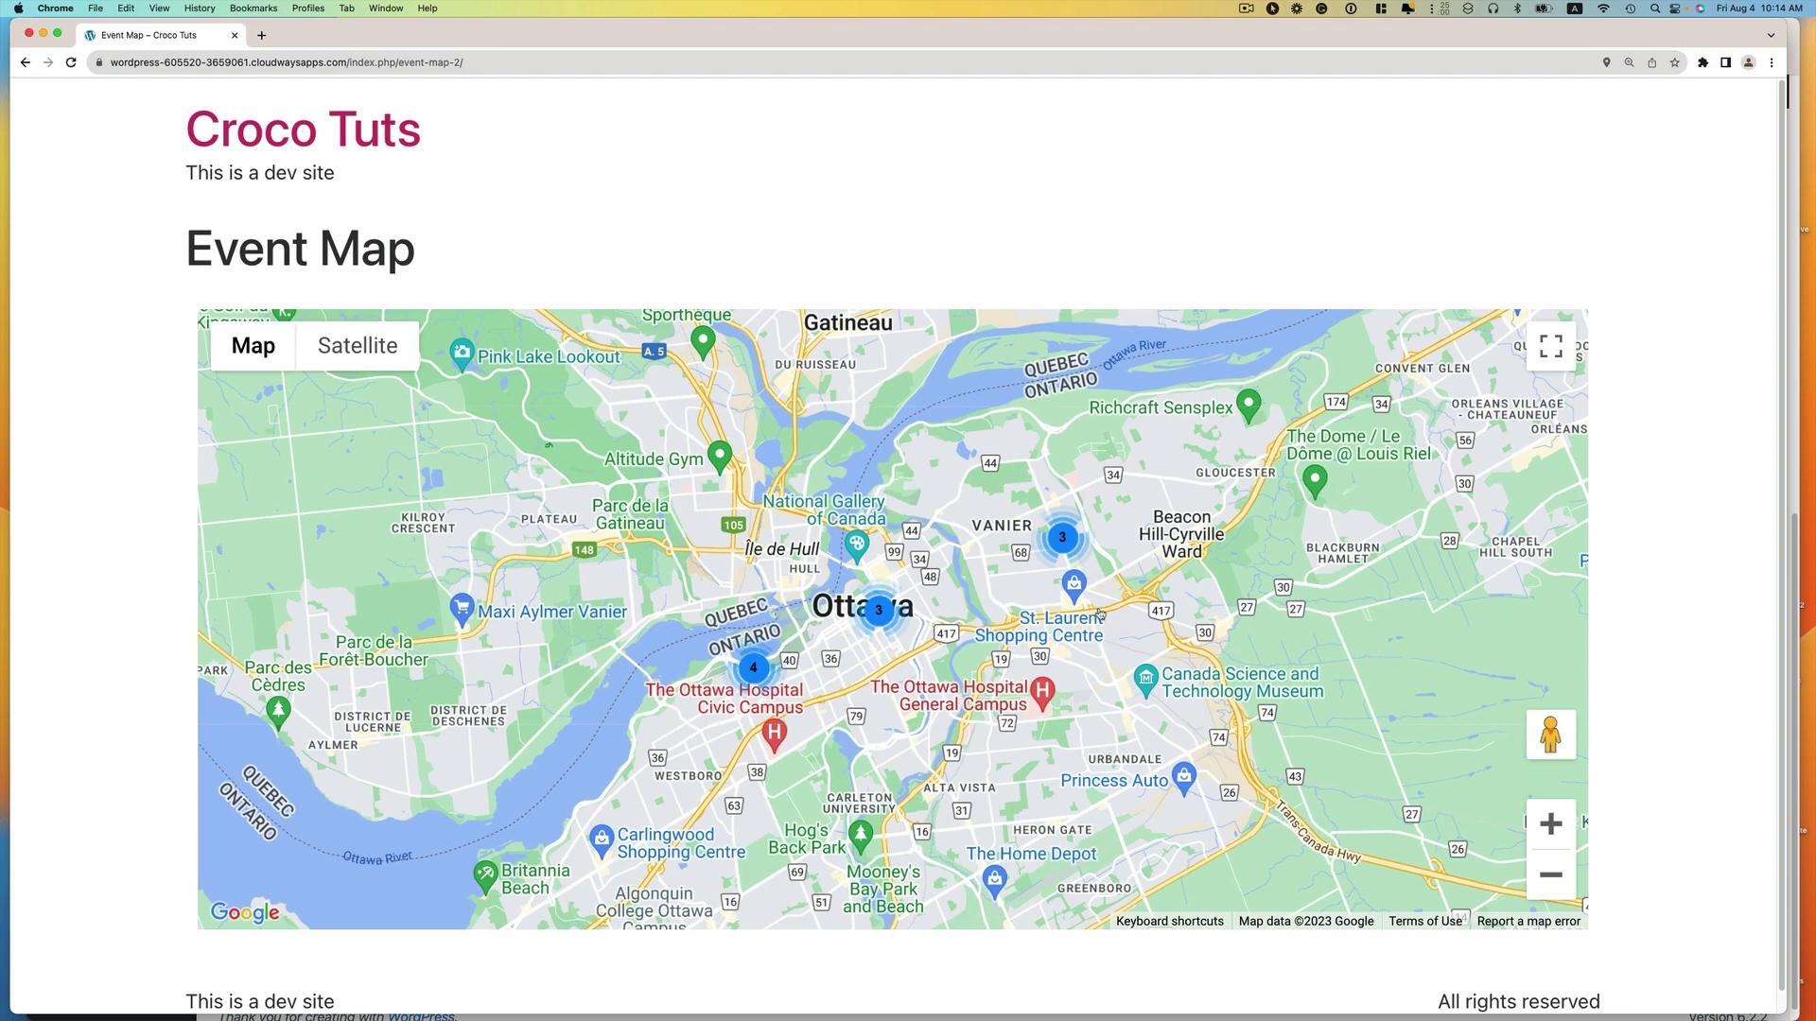
click(1334, 174)
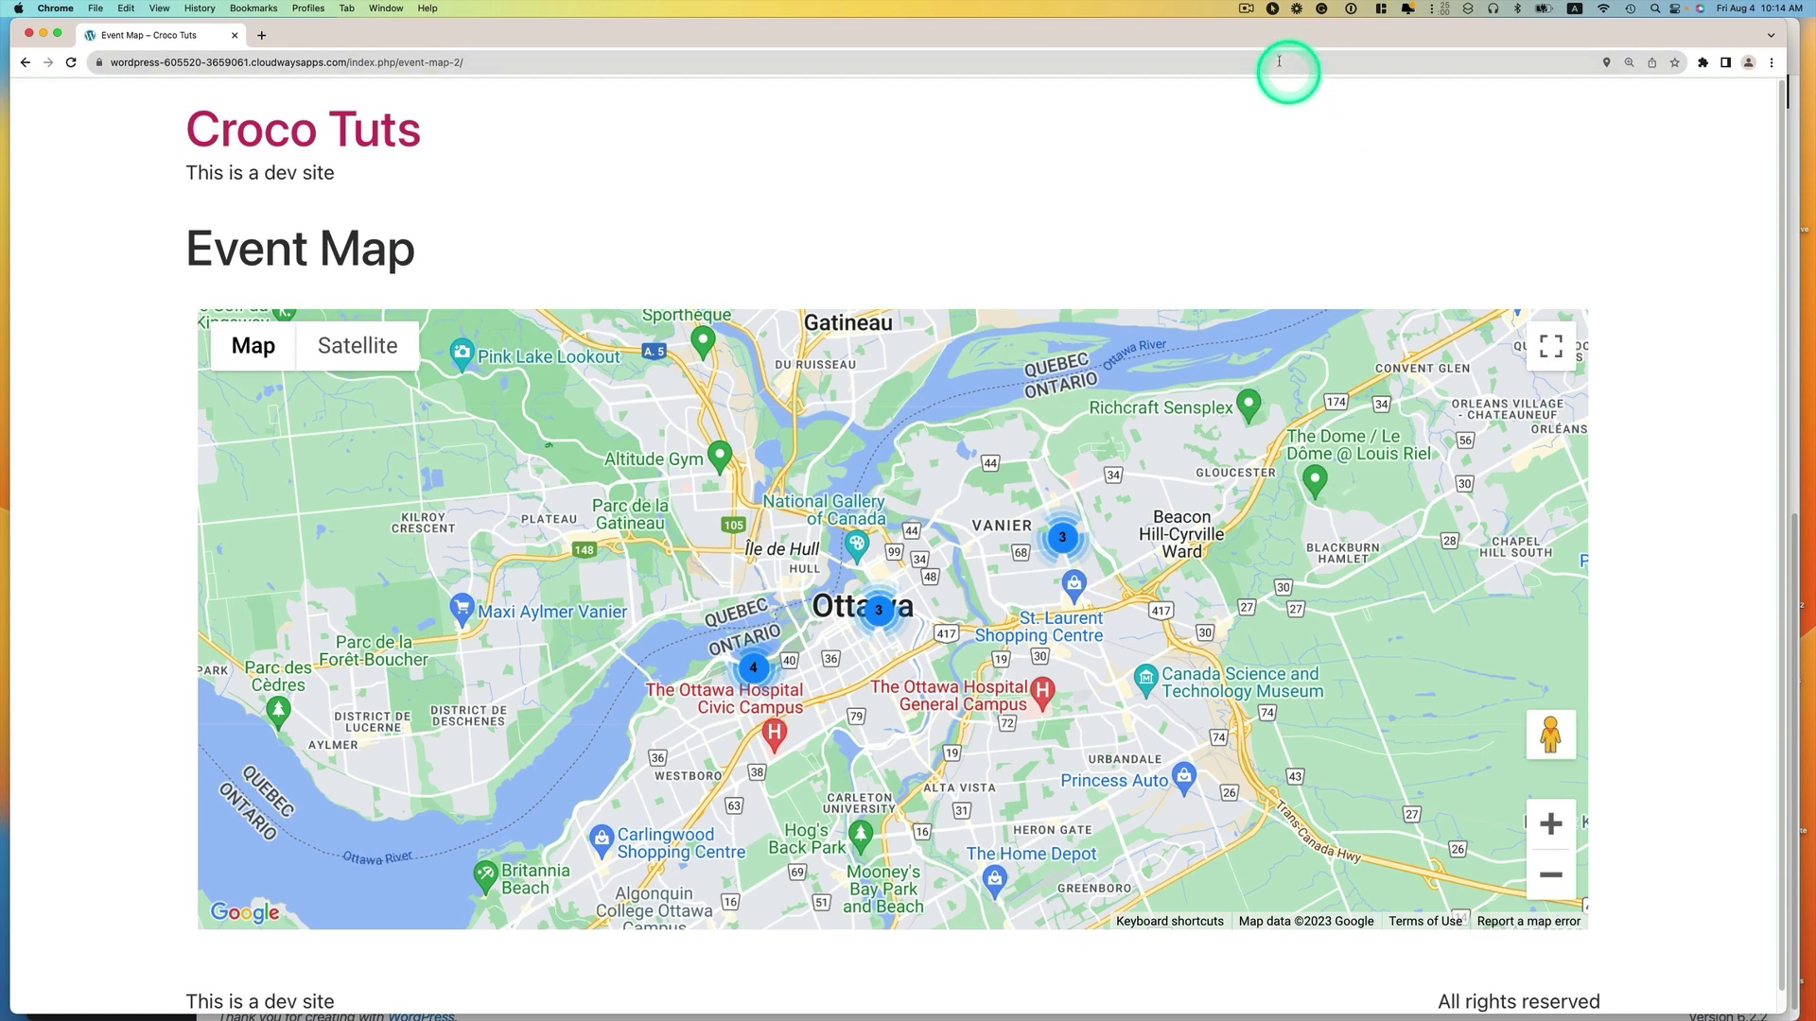
Step: Switch to the Query Builder in Safari, set the Geo Search distance to 500 kilometers and update the query
key(ctrl+Up)
click(1163, 379)
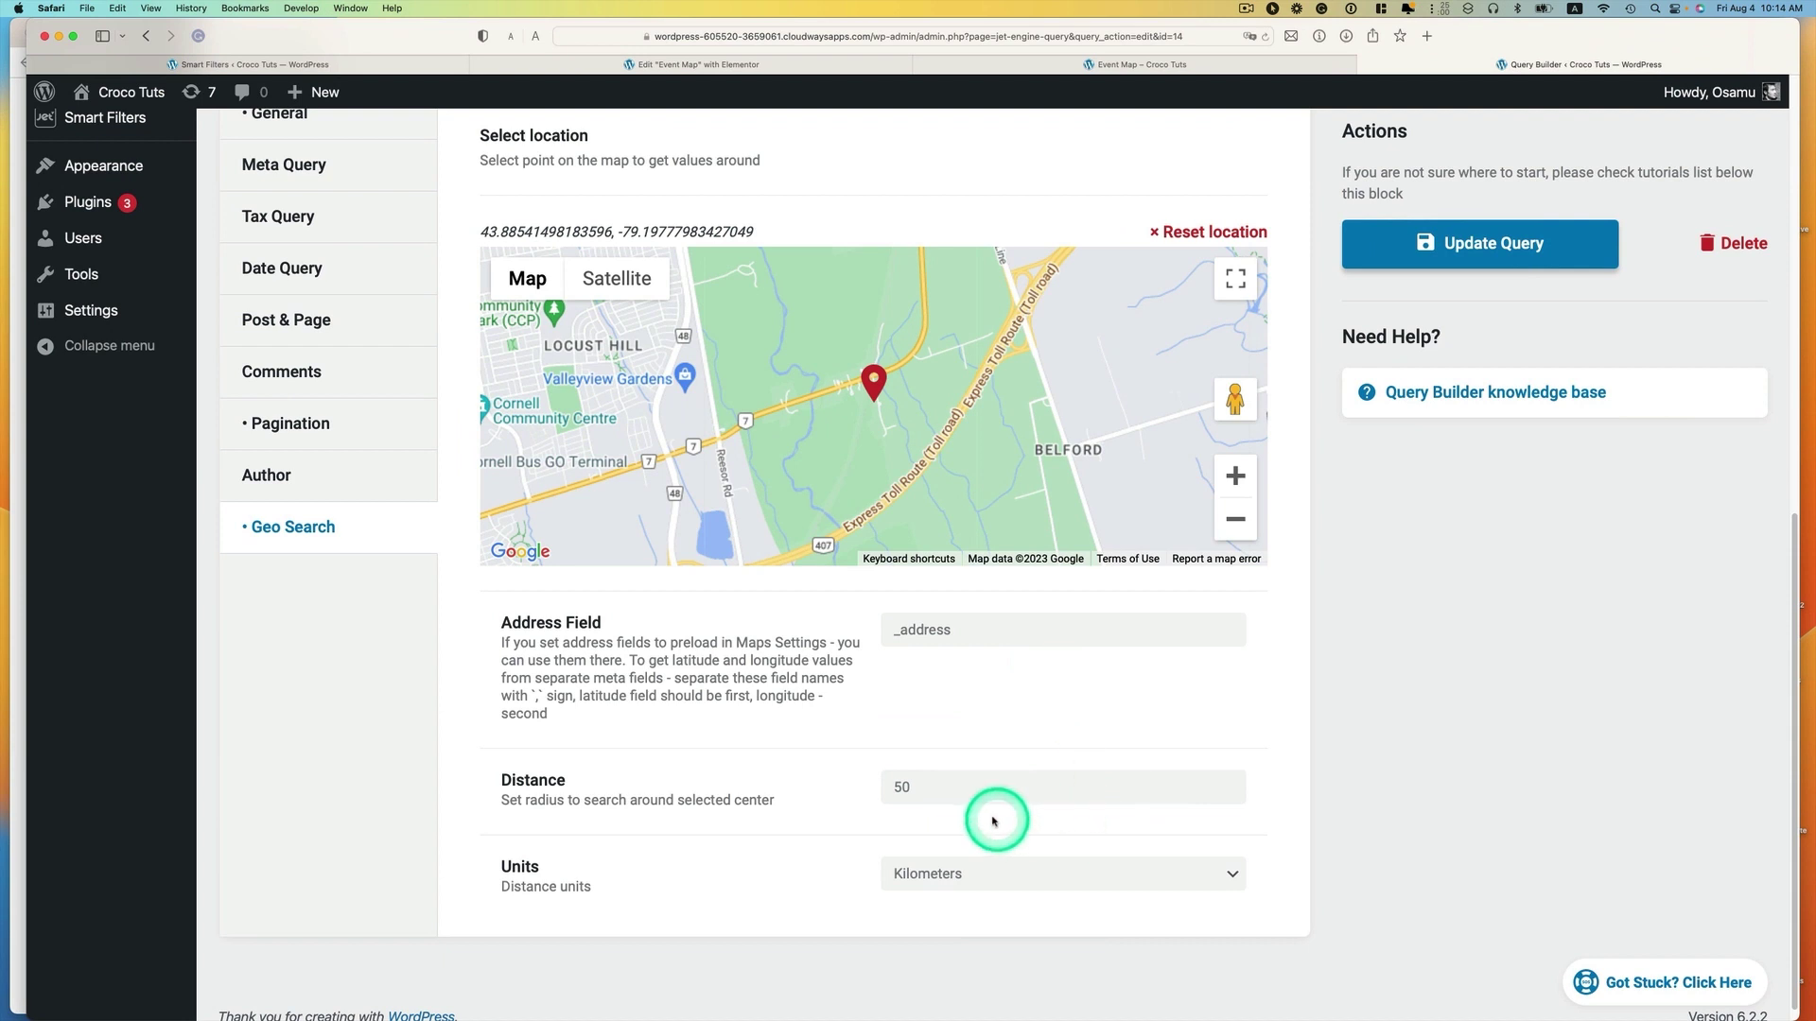
drag(979, 800, 849, 797)
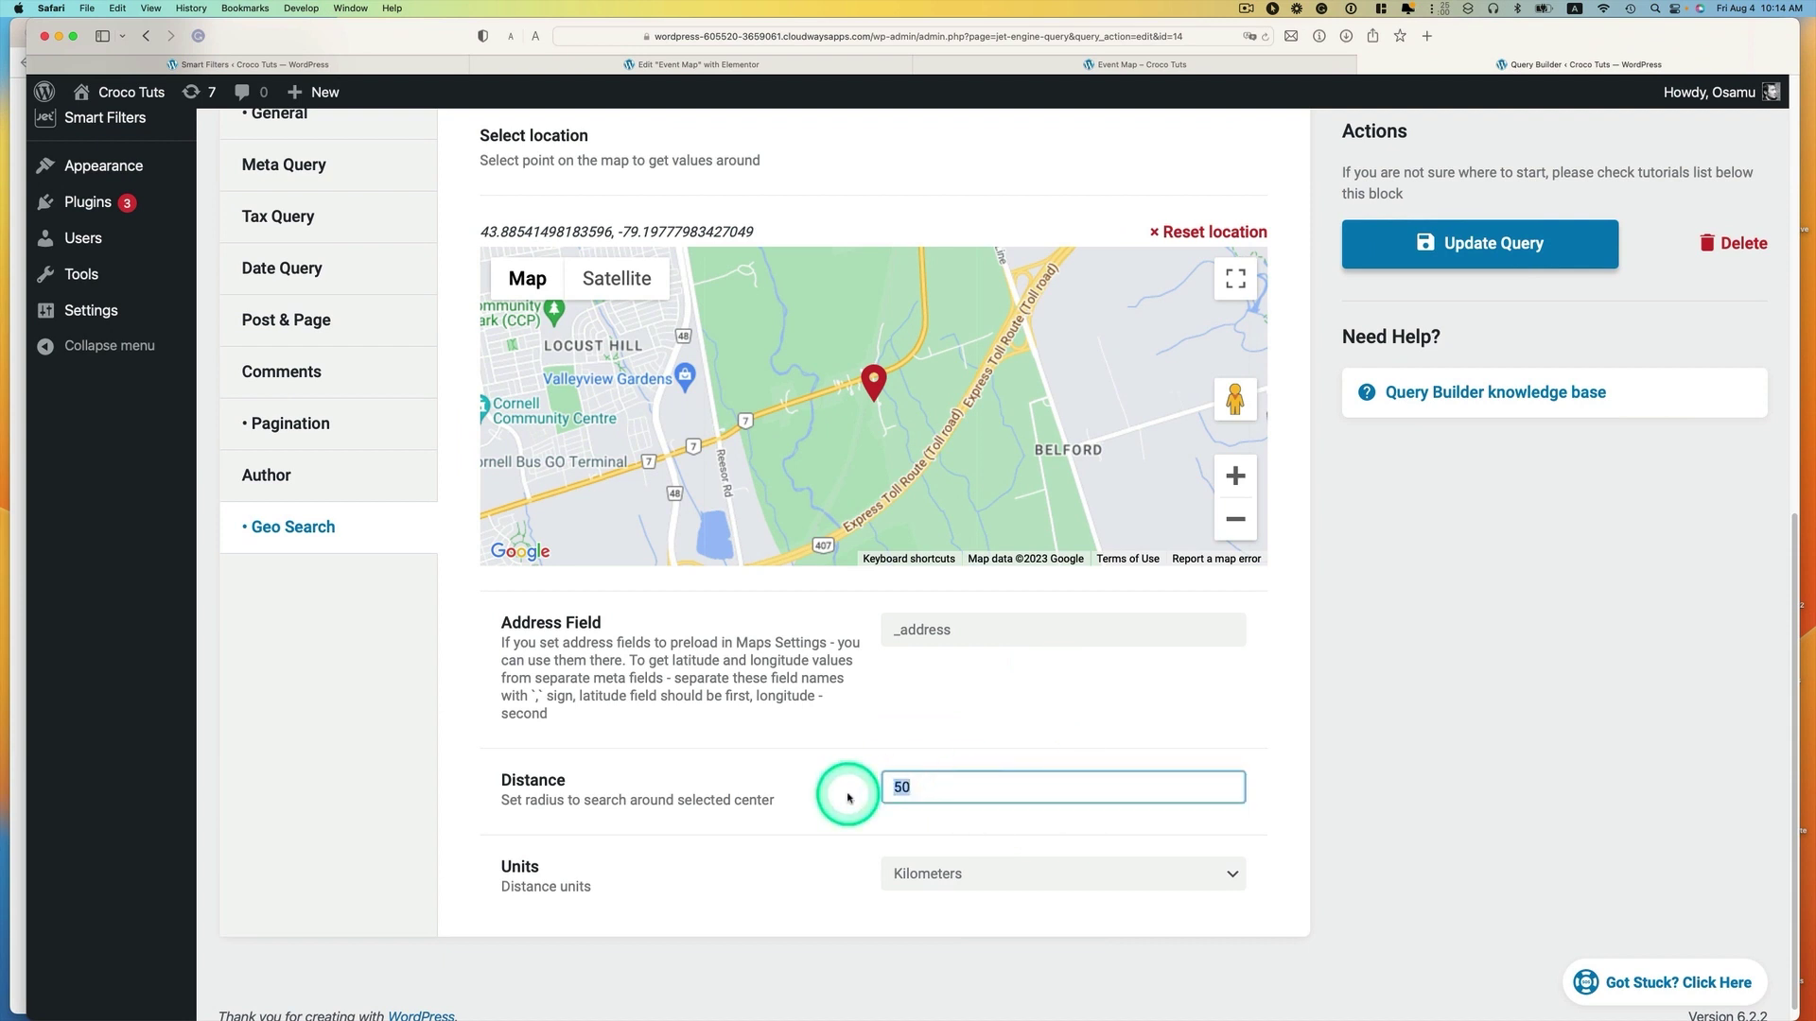
text(500)
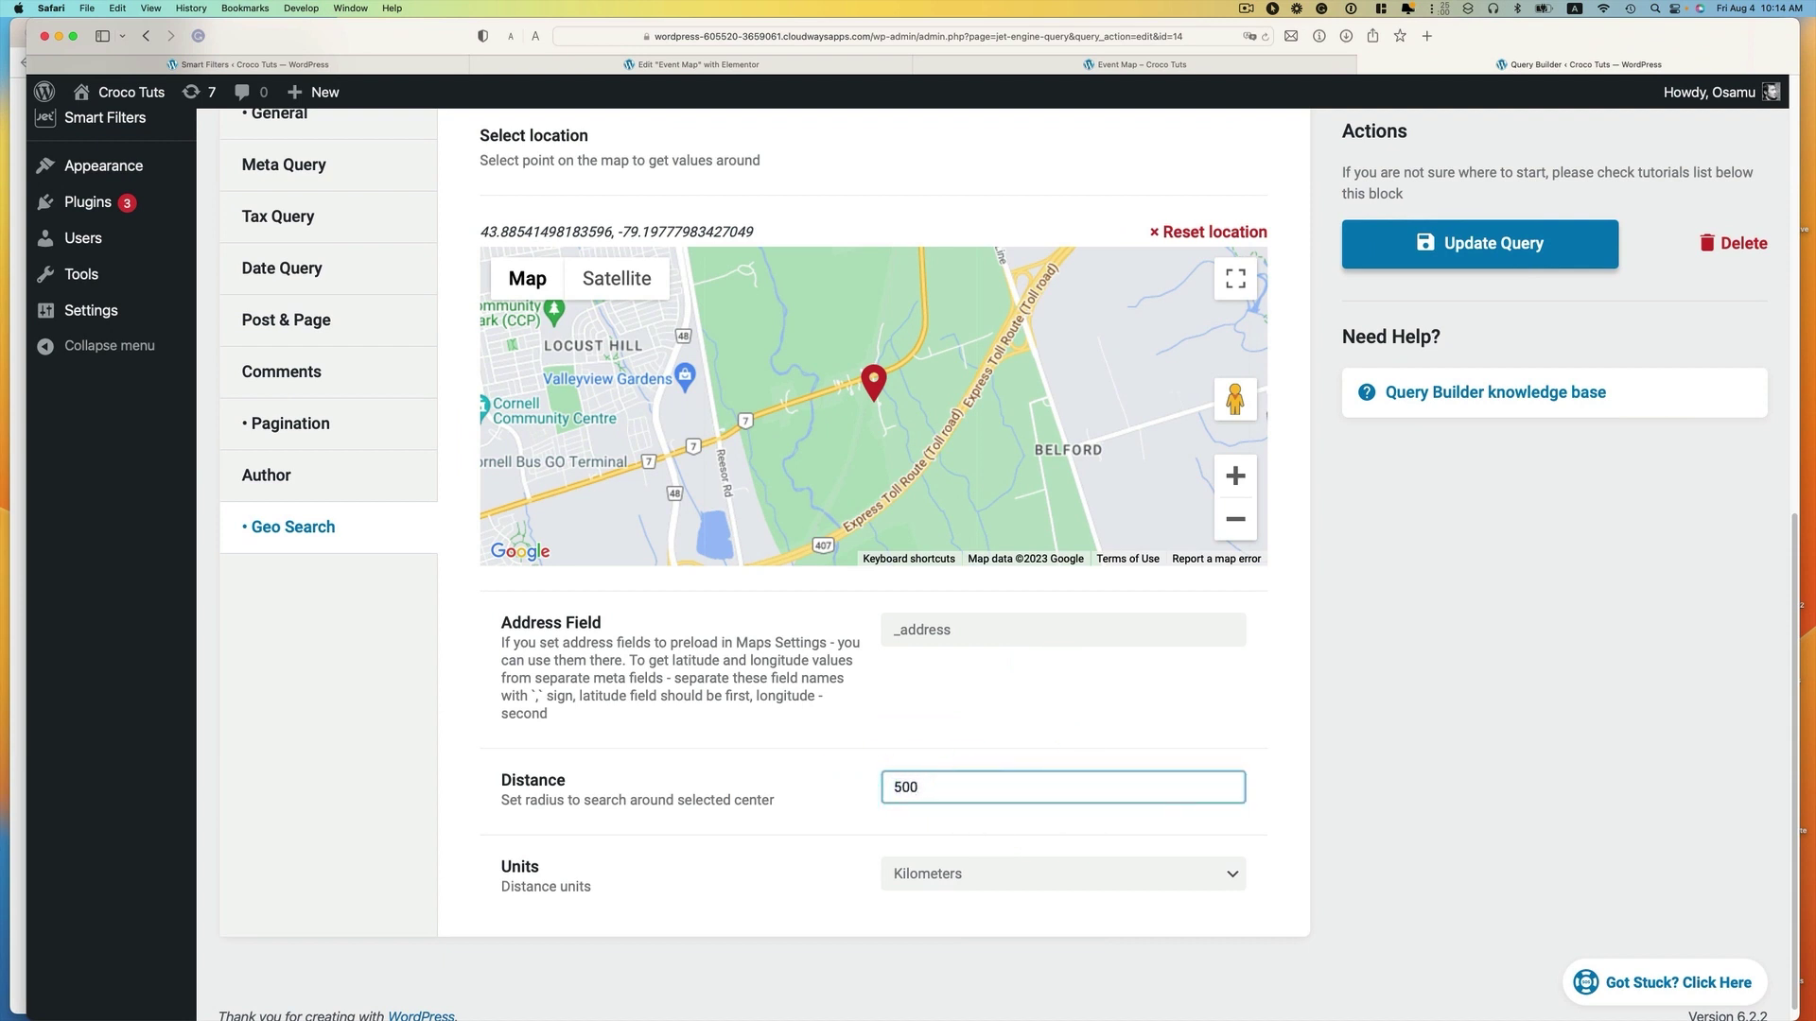
click(1362, 254)
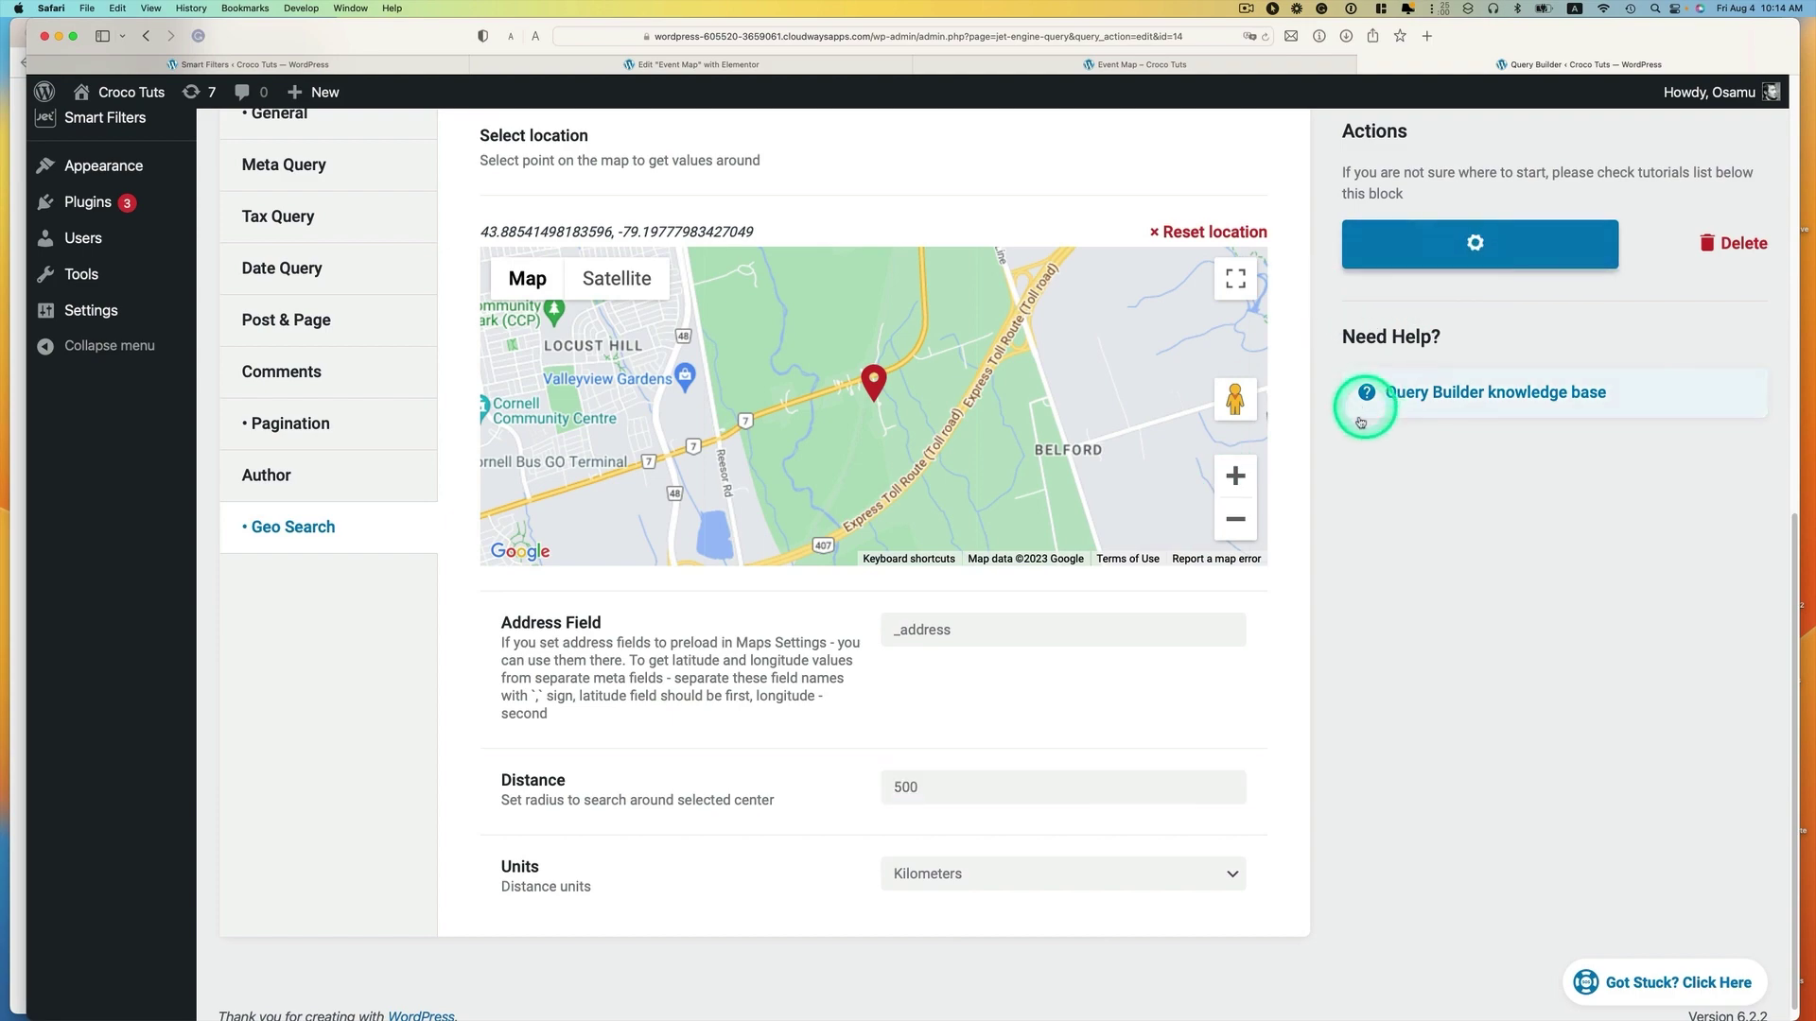
Step: Return to the Event Map page in Chrome, reload it and examine the event clusters at Toronto and Ottawa
key(ctrl+Up)
click(747, 128)
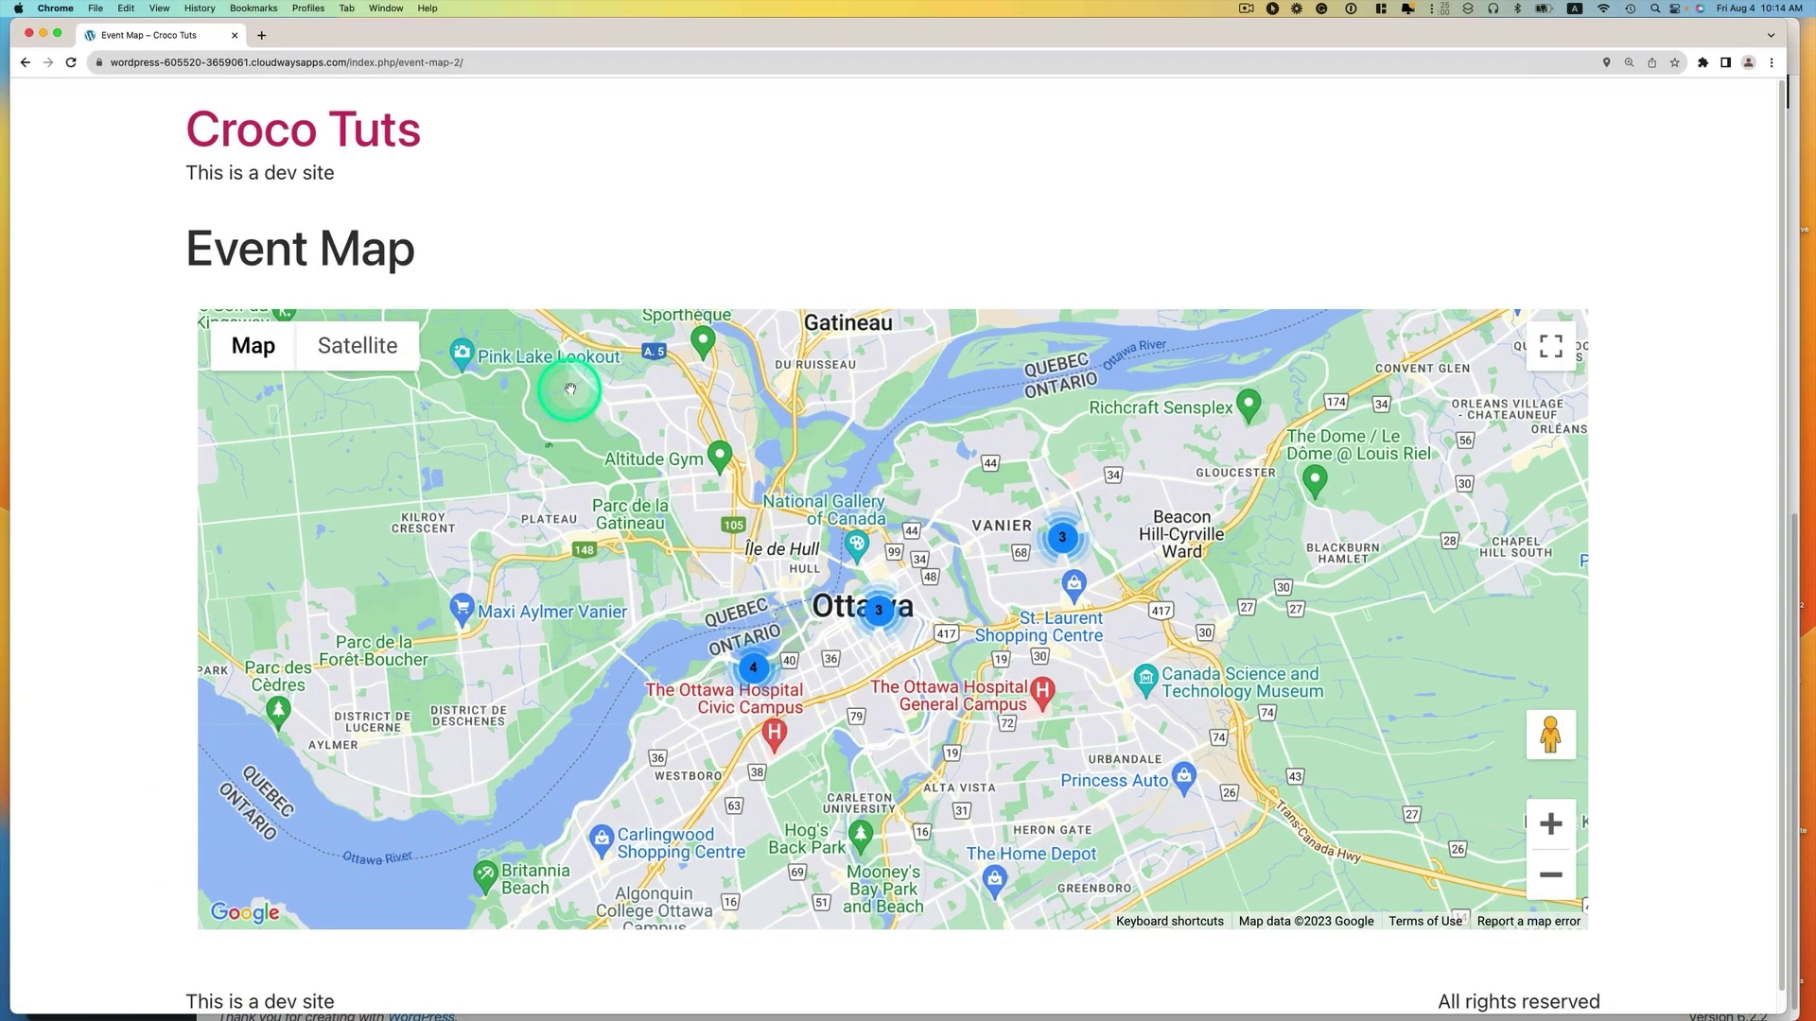
click(70, 62)
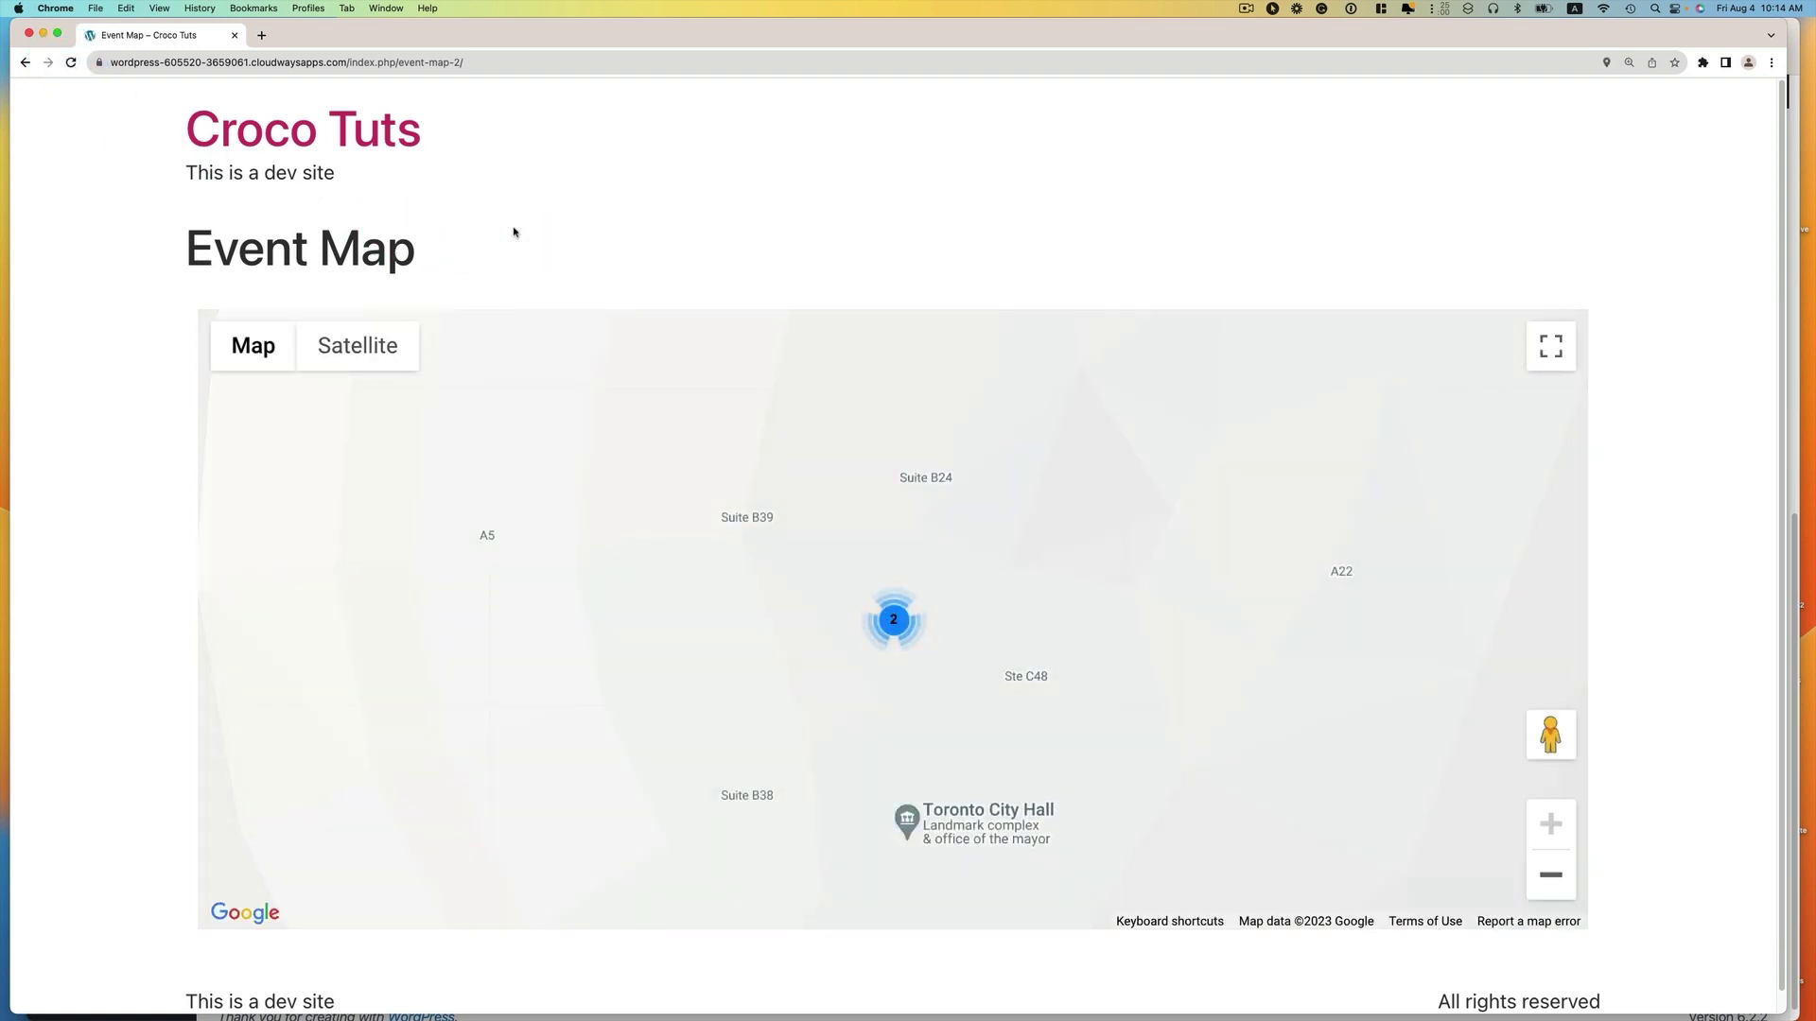
click(70, 62)
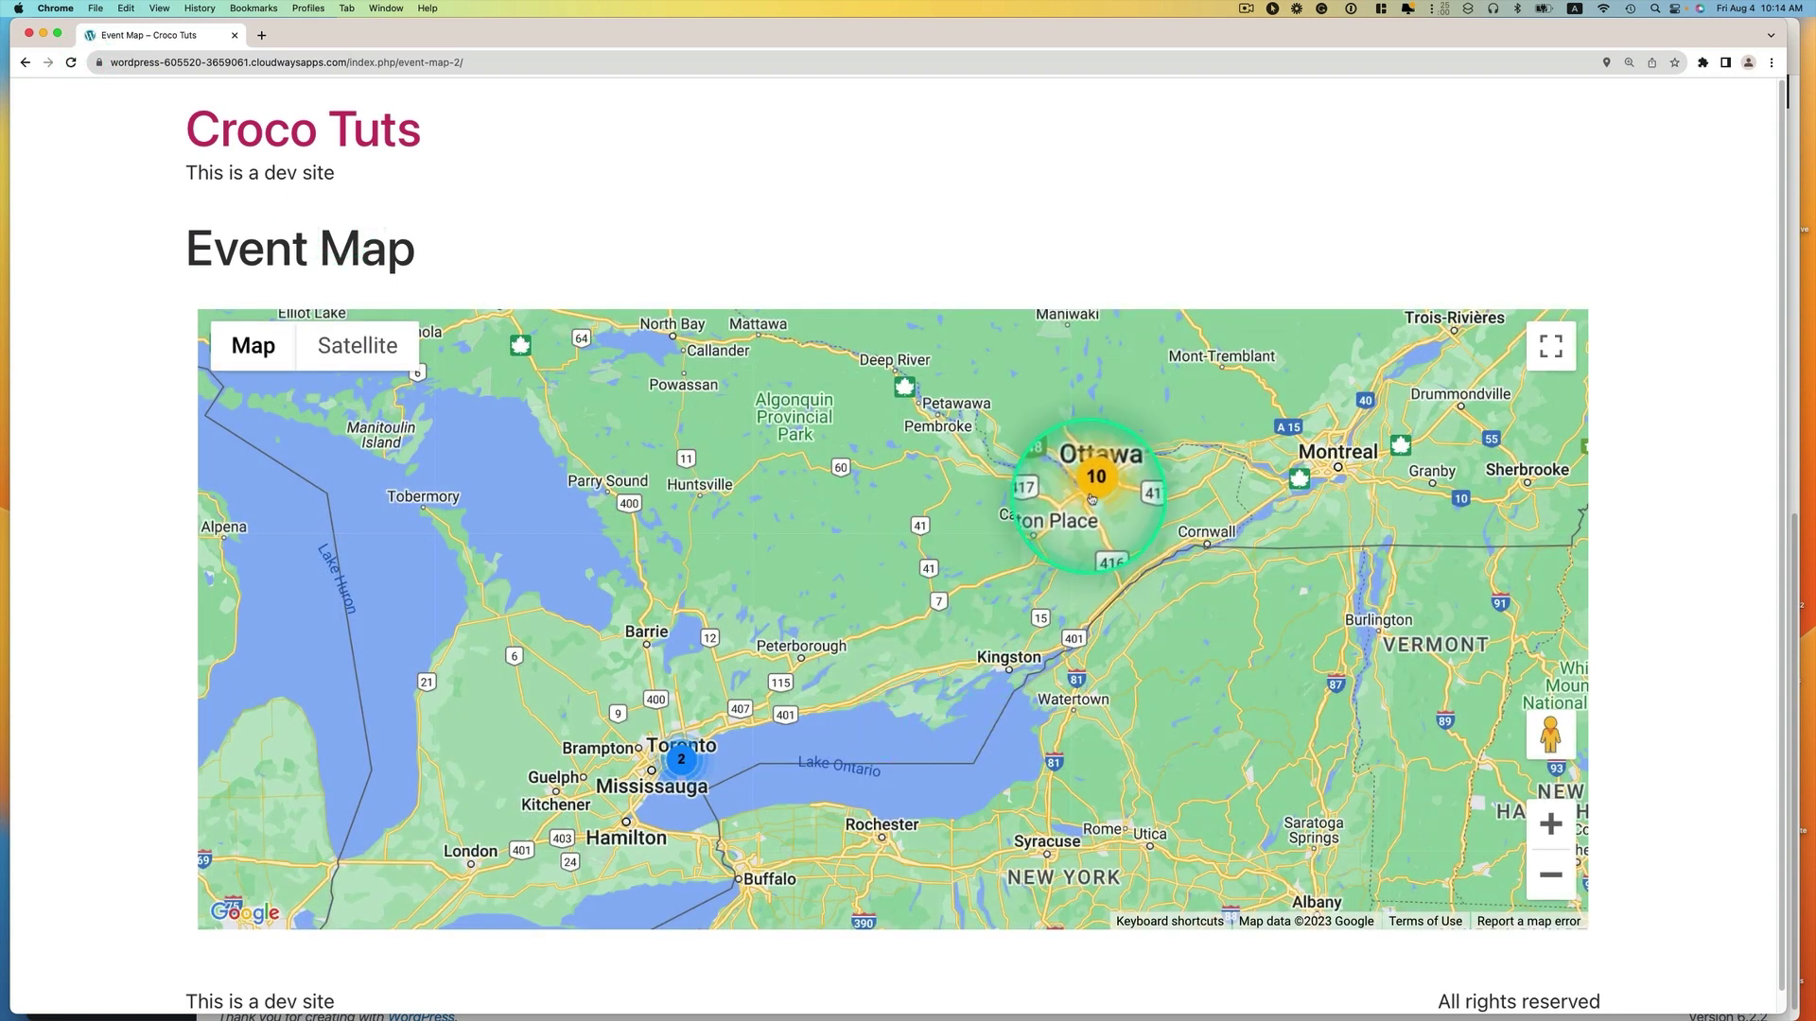
click(684, 758)
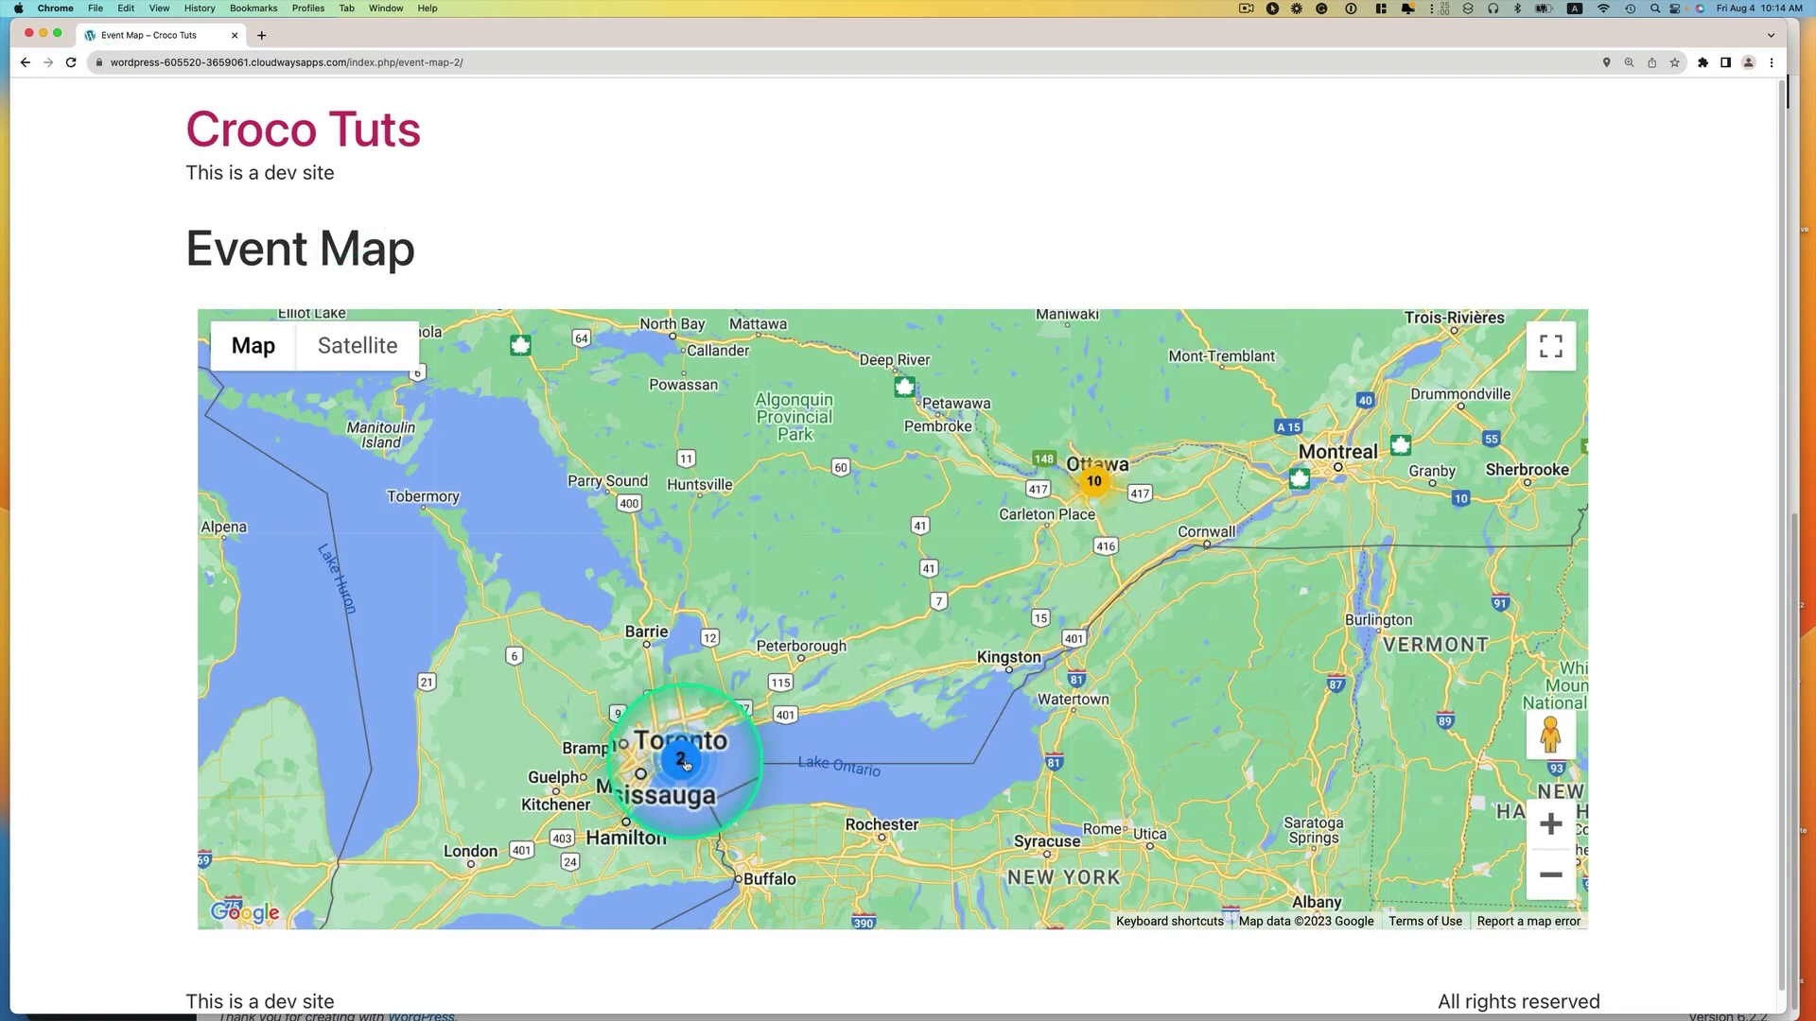
click(1090, 517)
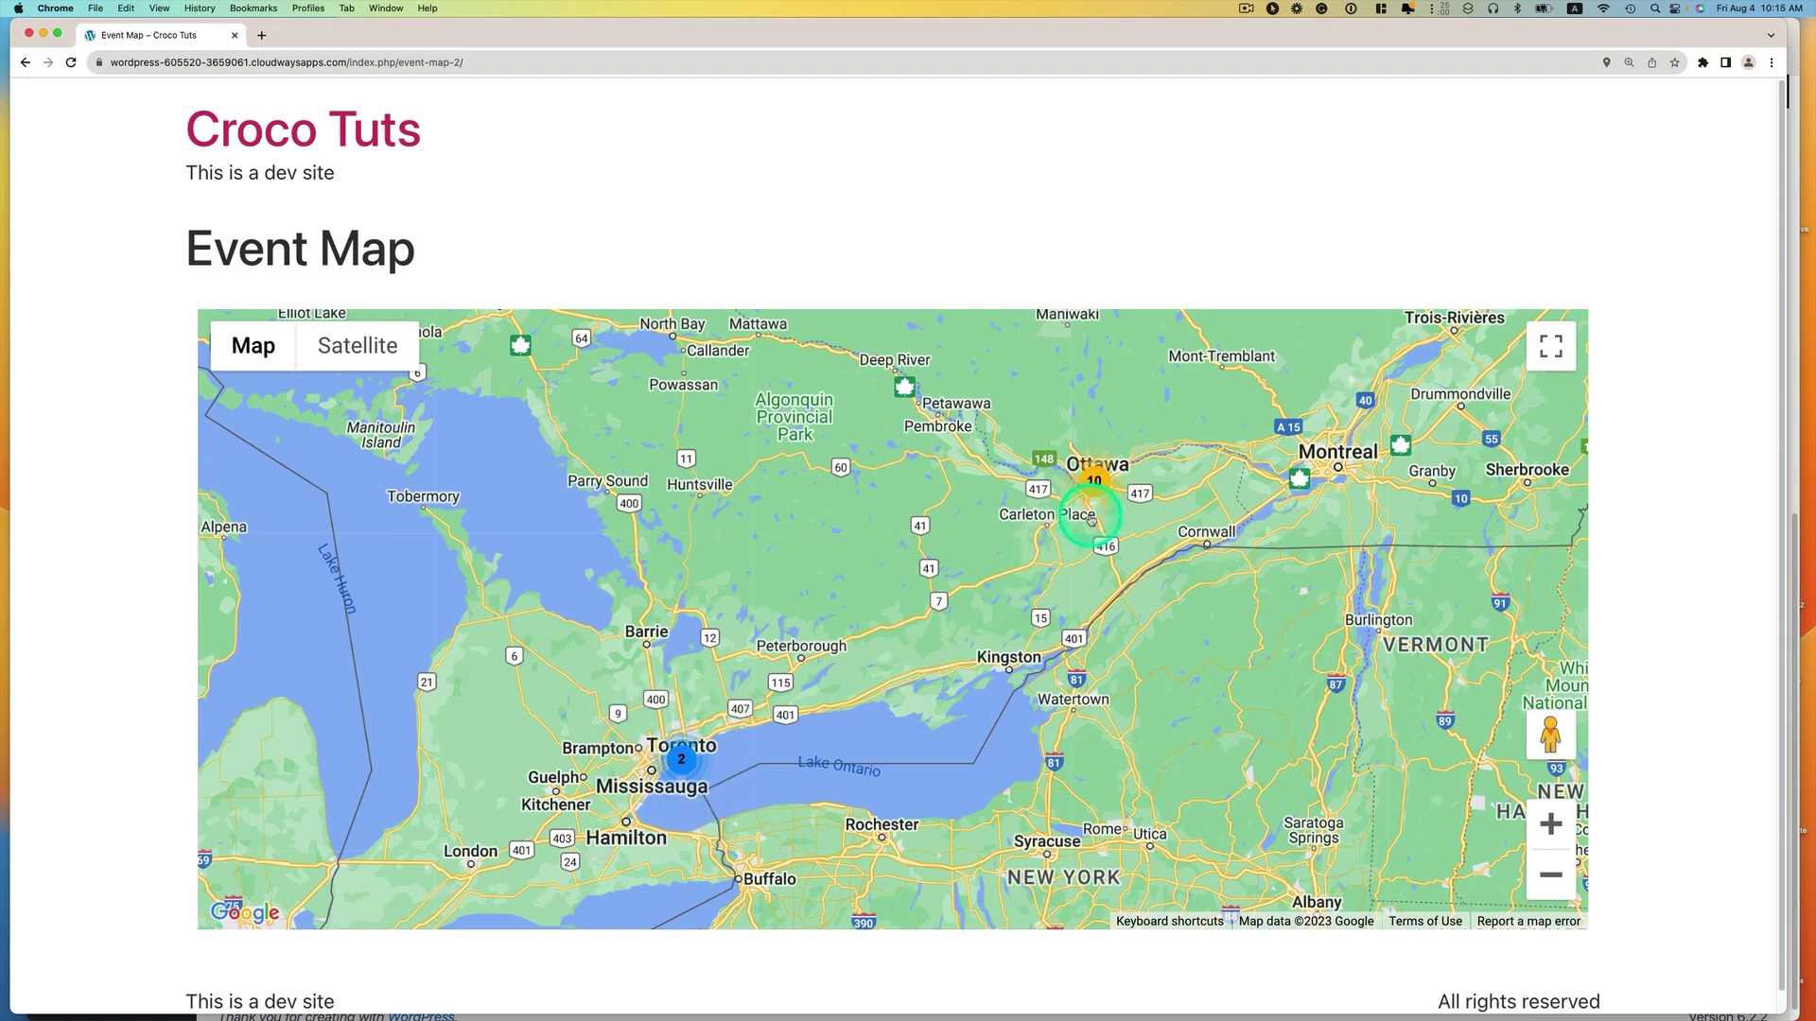